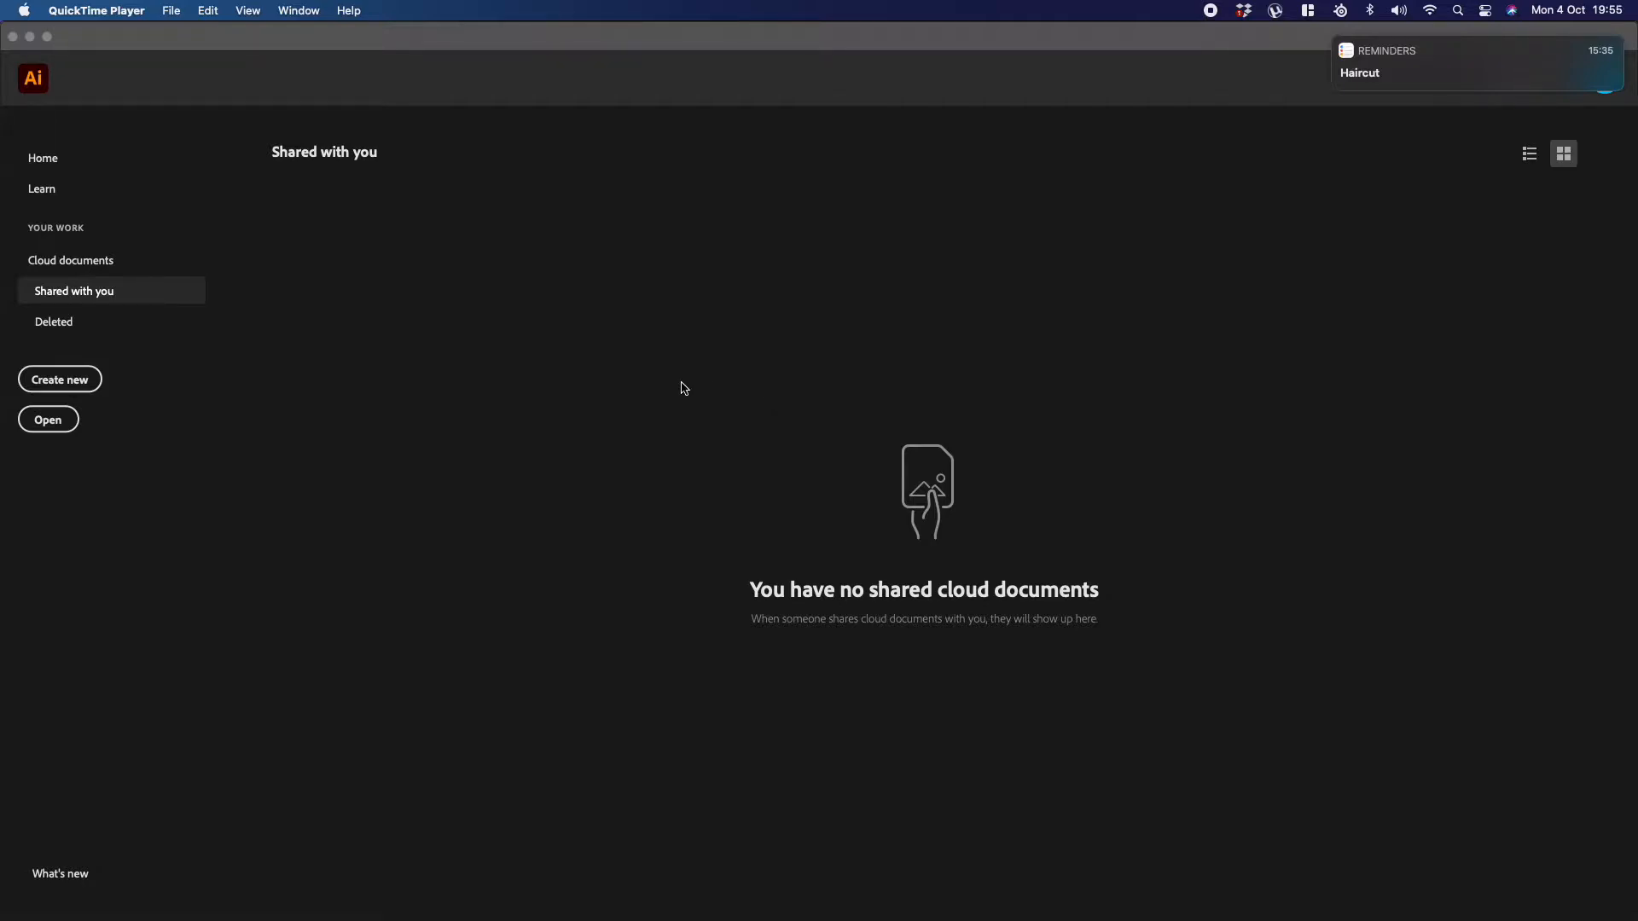
Step: Start a new document and show all blank presets for print
left_click(73, 388)
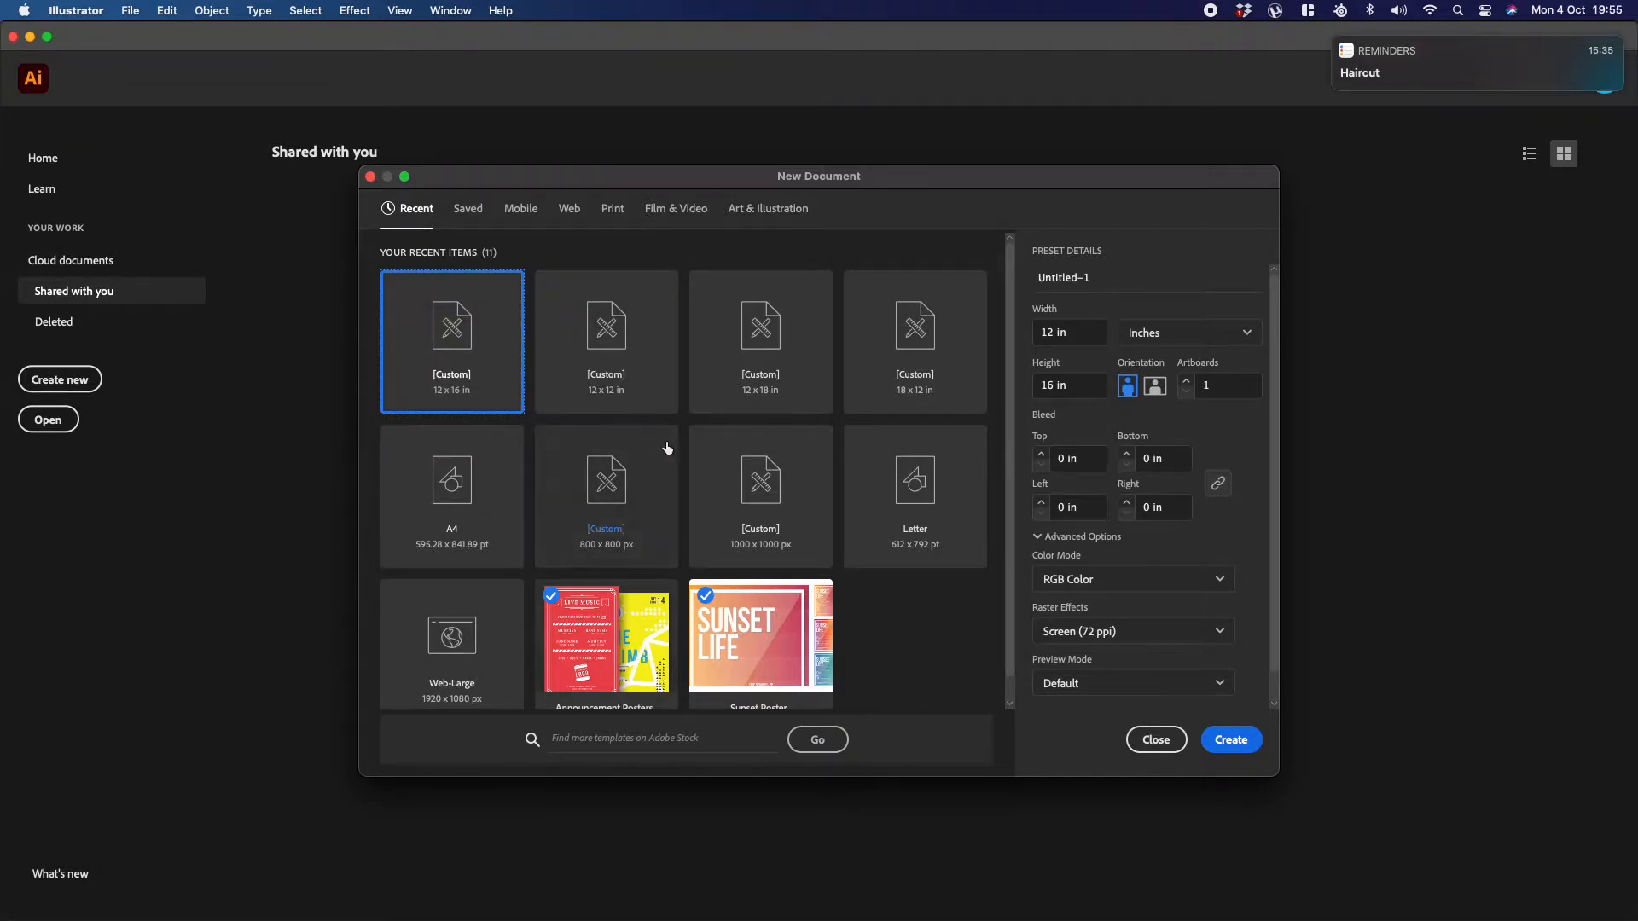
left_click(612, 208)
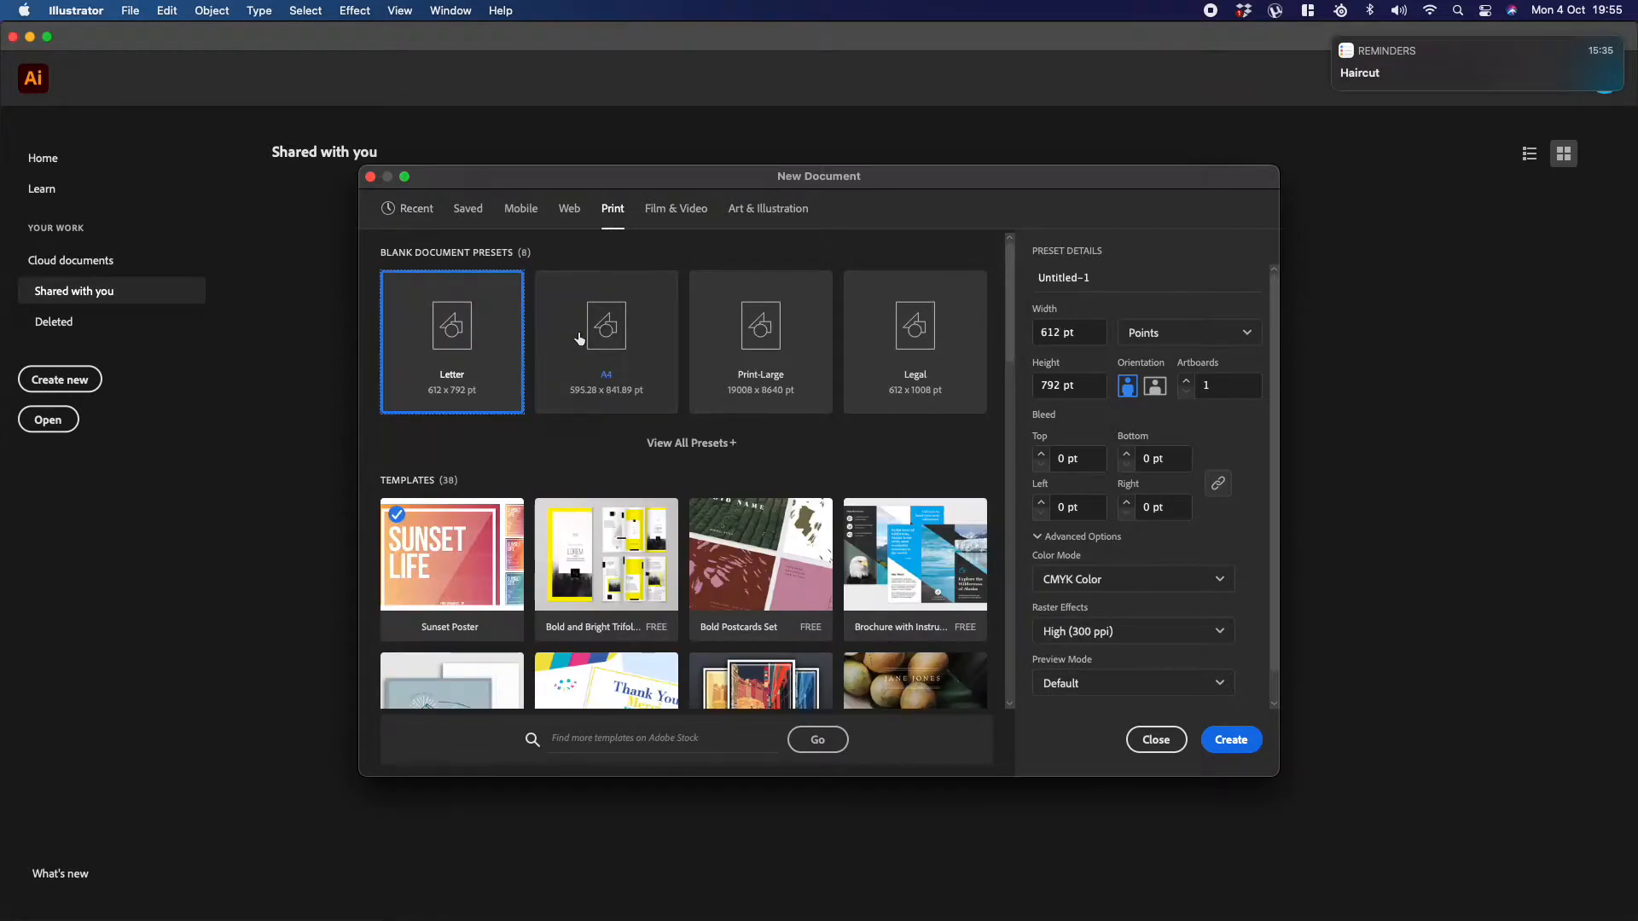
left_click(692, 442)
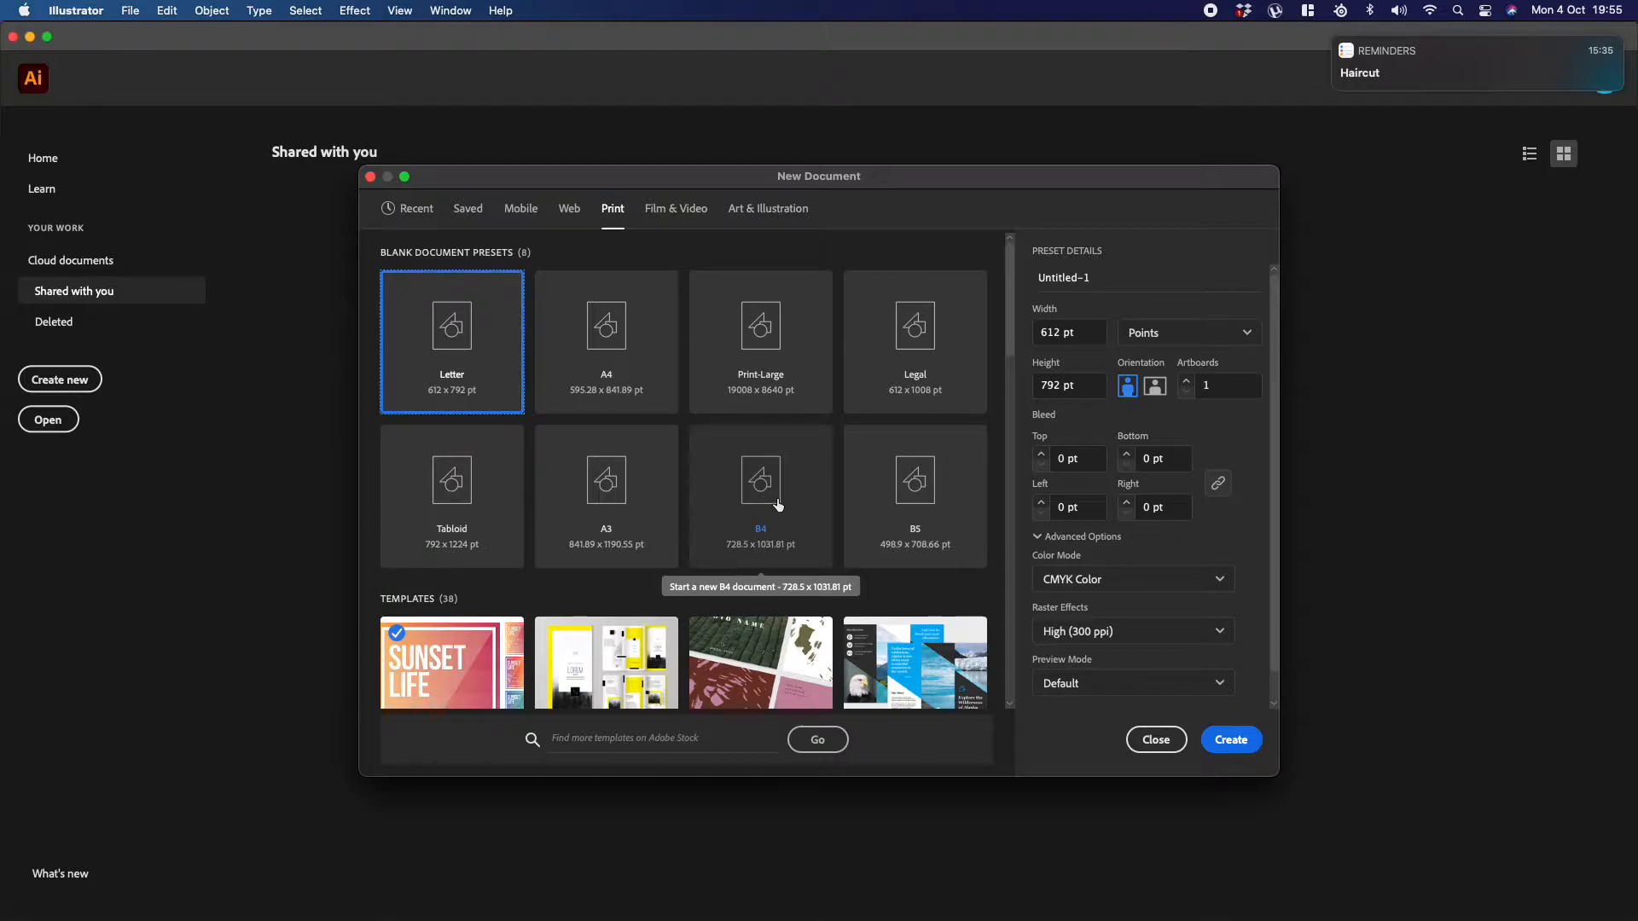
Step: Look through the available print templates and the Adobe Stock template search
scroll(772, 512, "down", 10)
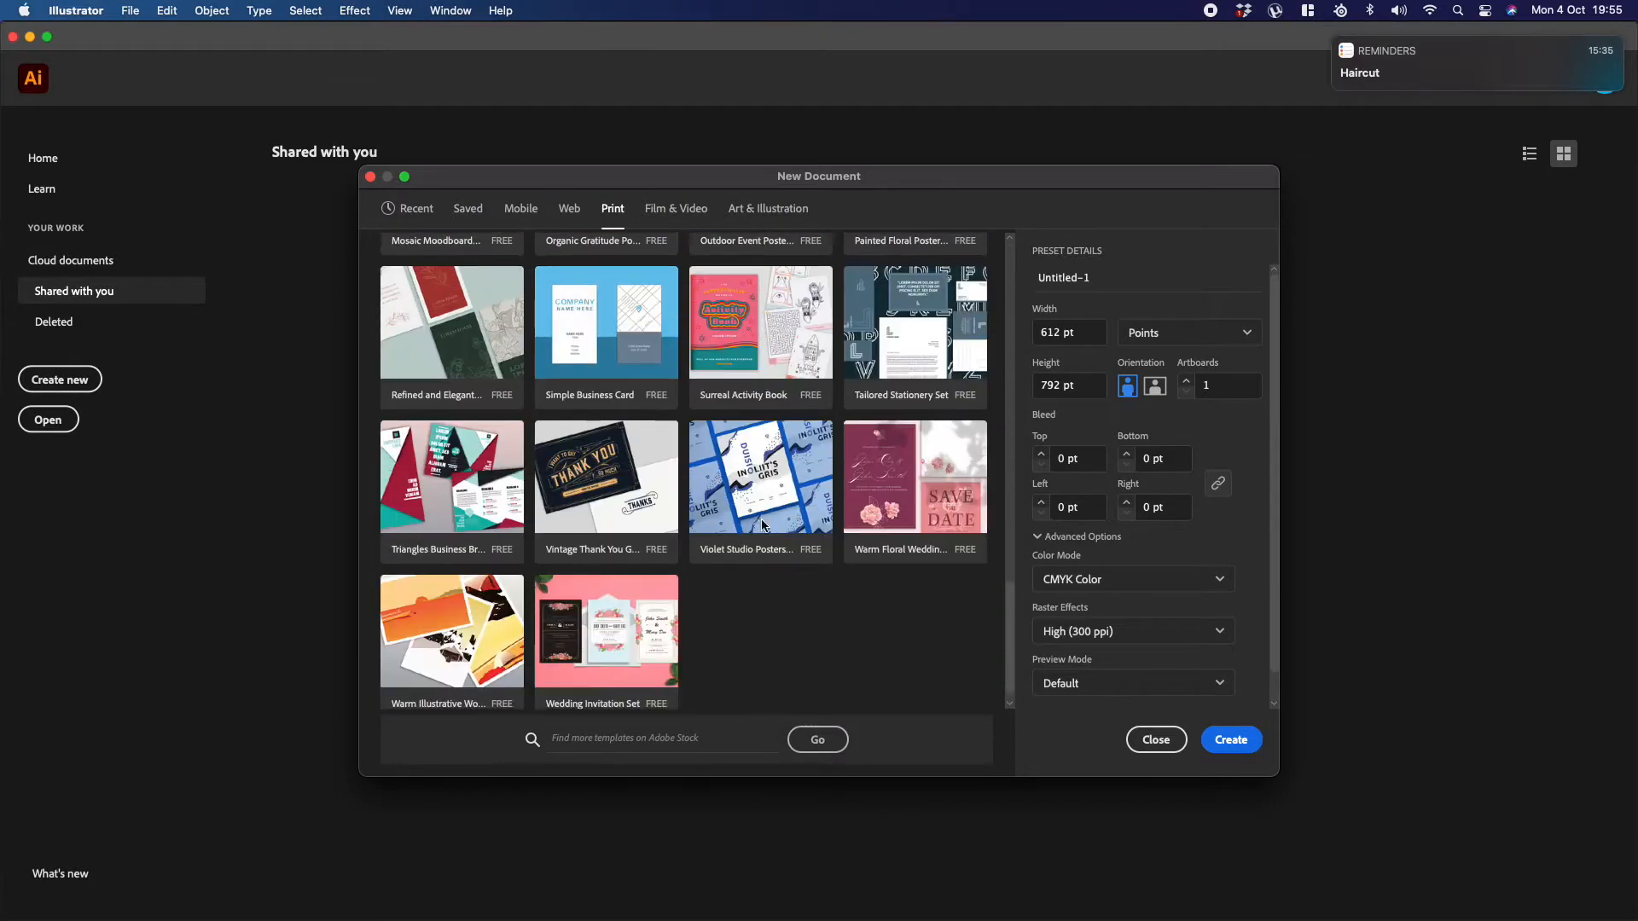
scroll(763, 525, "down", 8)
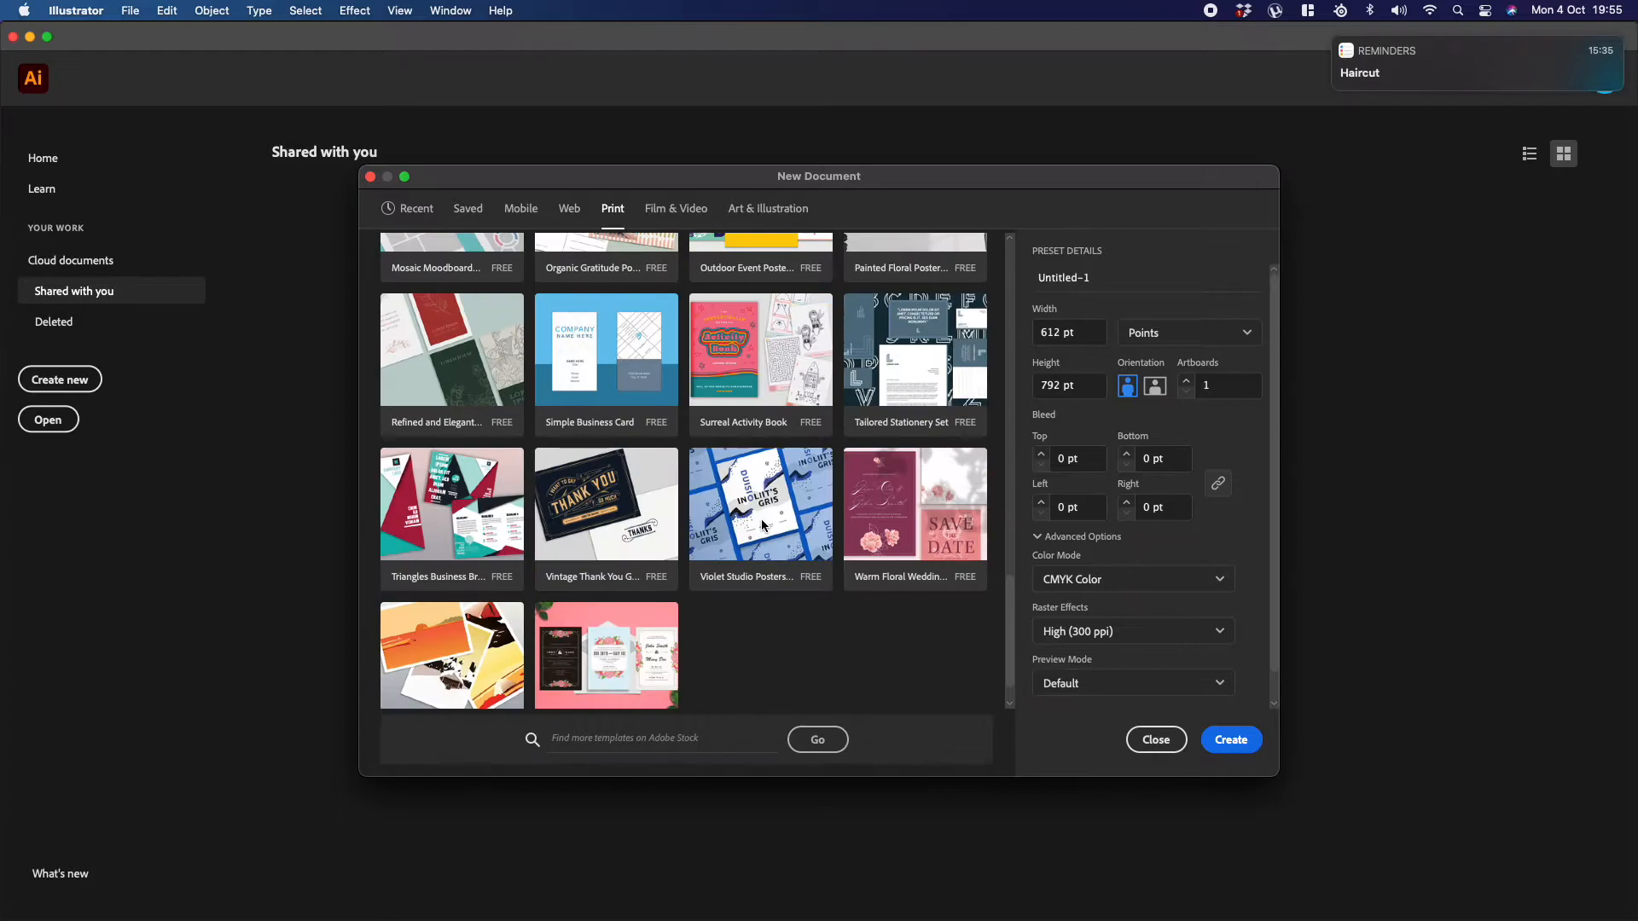
scroll(764, 524, "up", 5)
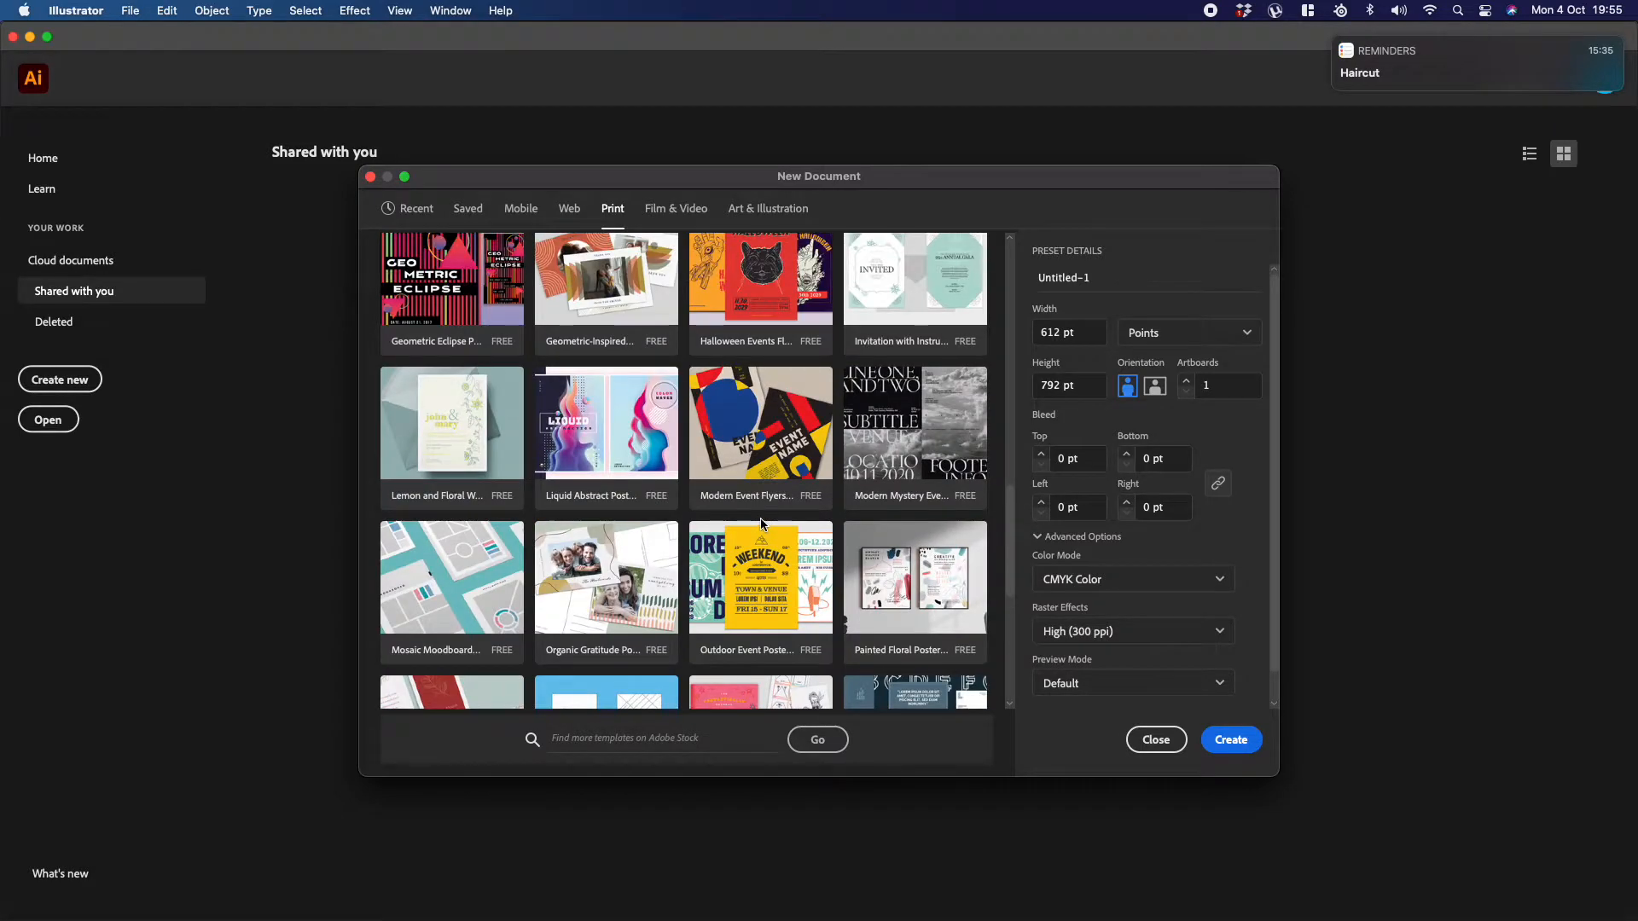
scroll(761, 524, "down", 2)
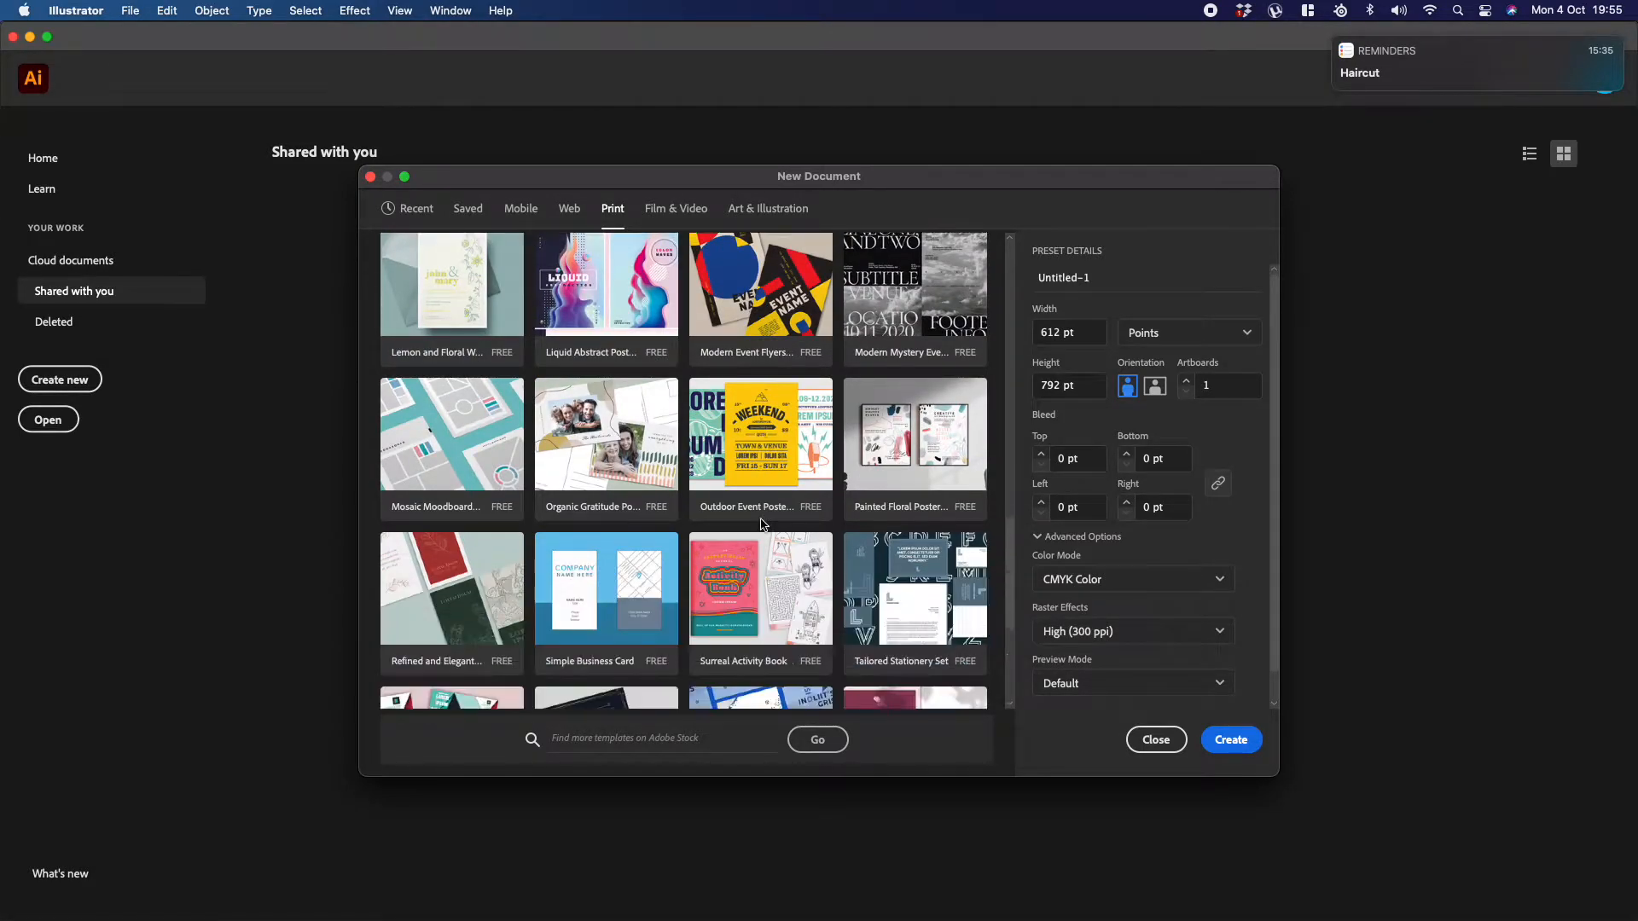
scroll(762, 523, "down", 2)
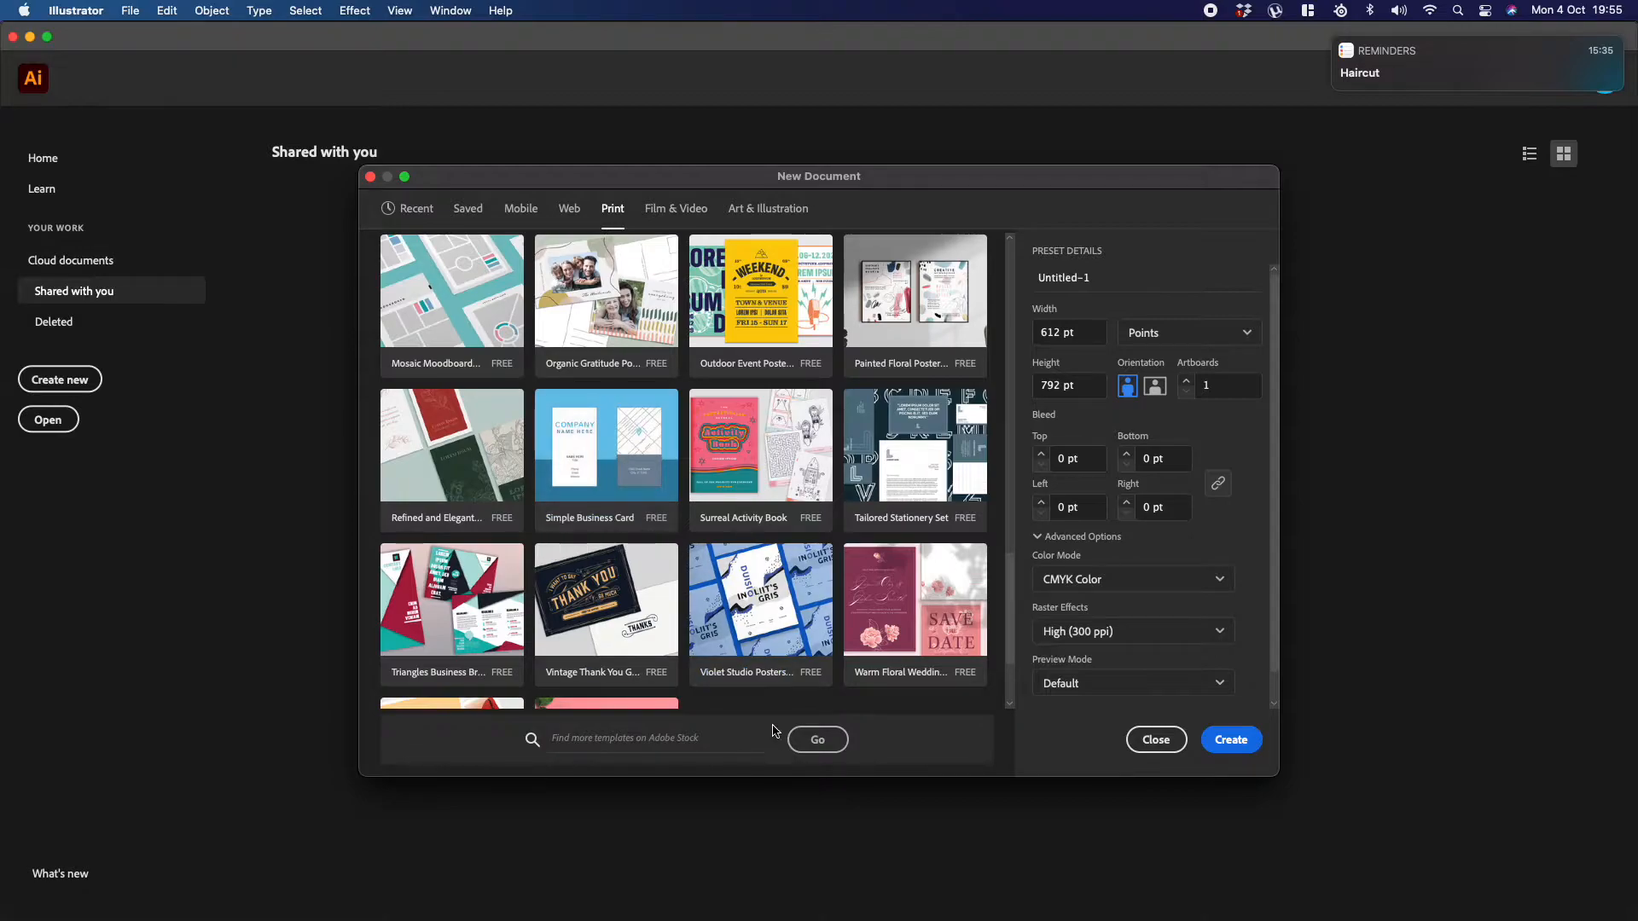
left_click(694, 744)
Step: Choose the A4 preset and set its units to inches after trying centimeters
left_click(1162, 332)
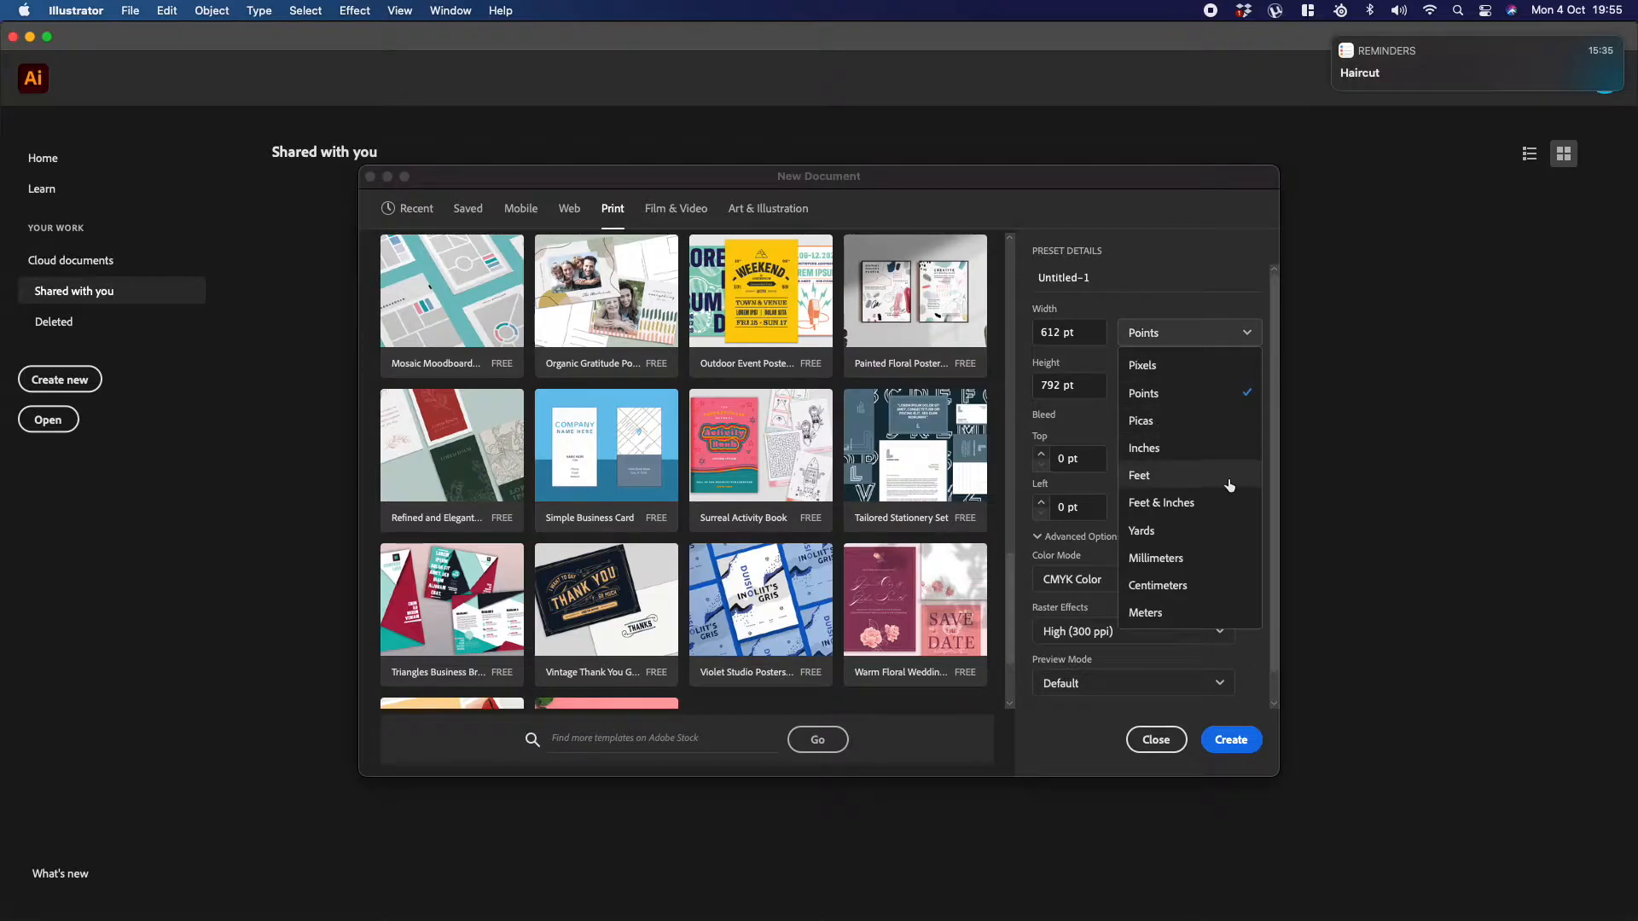
left_click(1193, 583)
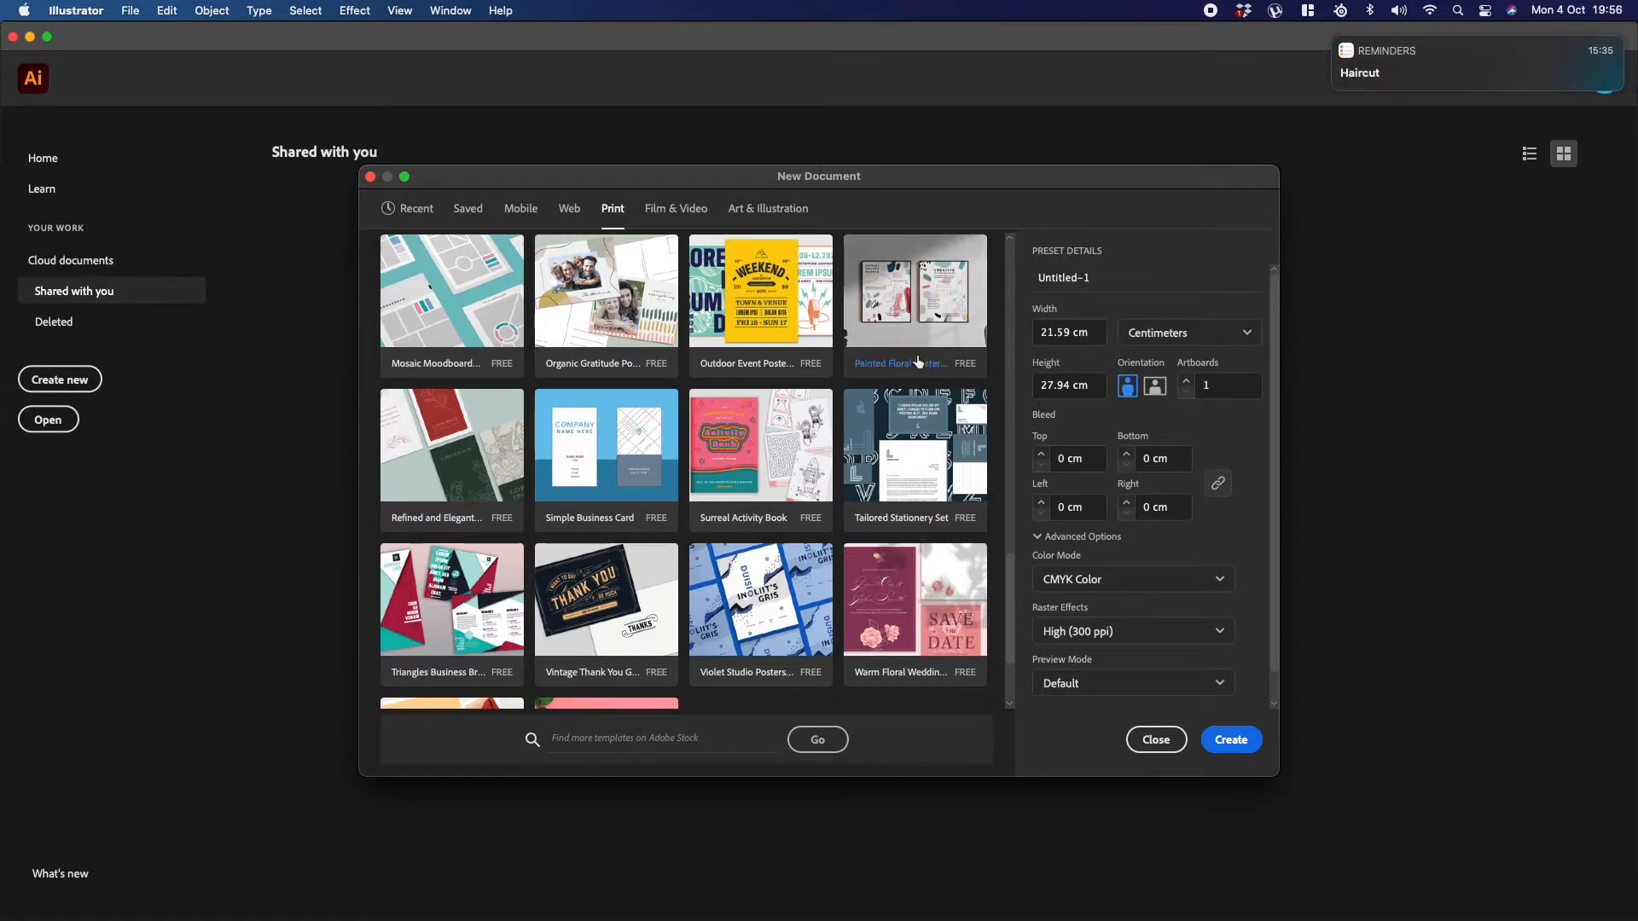
scroll(936, 395, "up", 1)
scroll(936, 395, "up", 5)
left_click(621, 353)
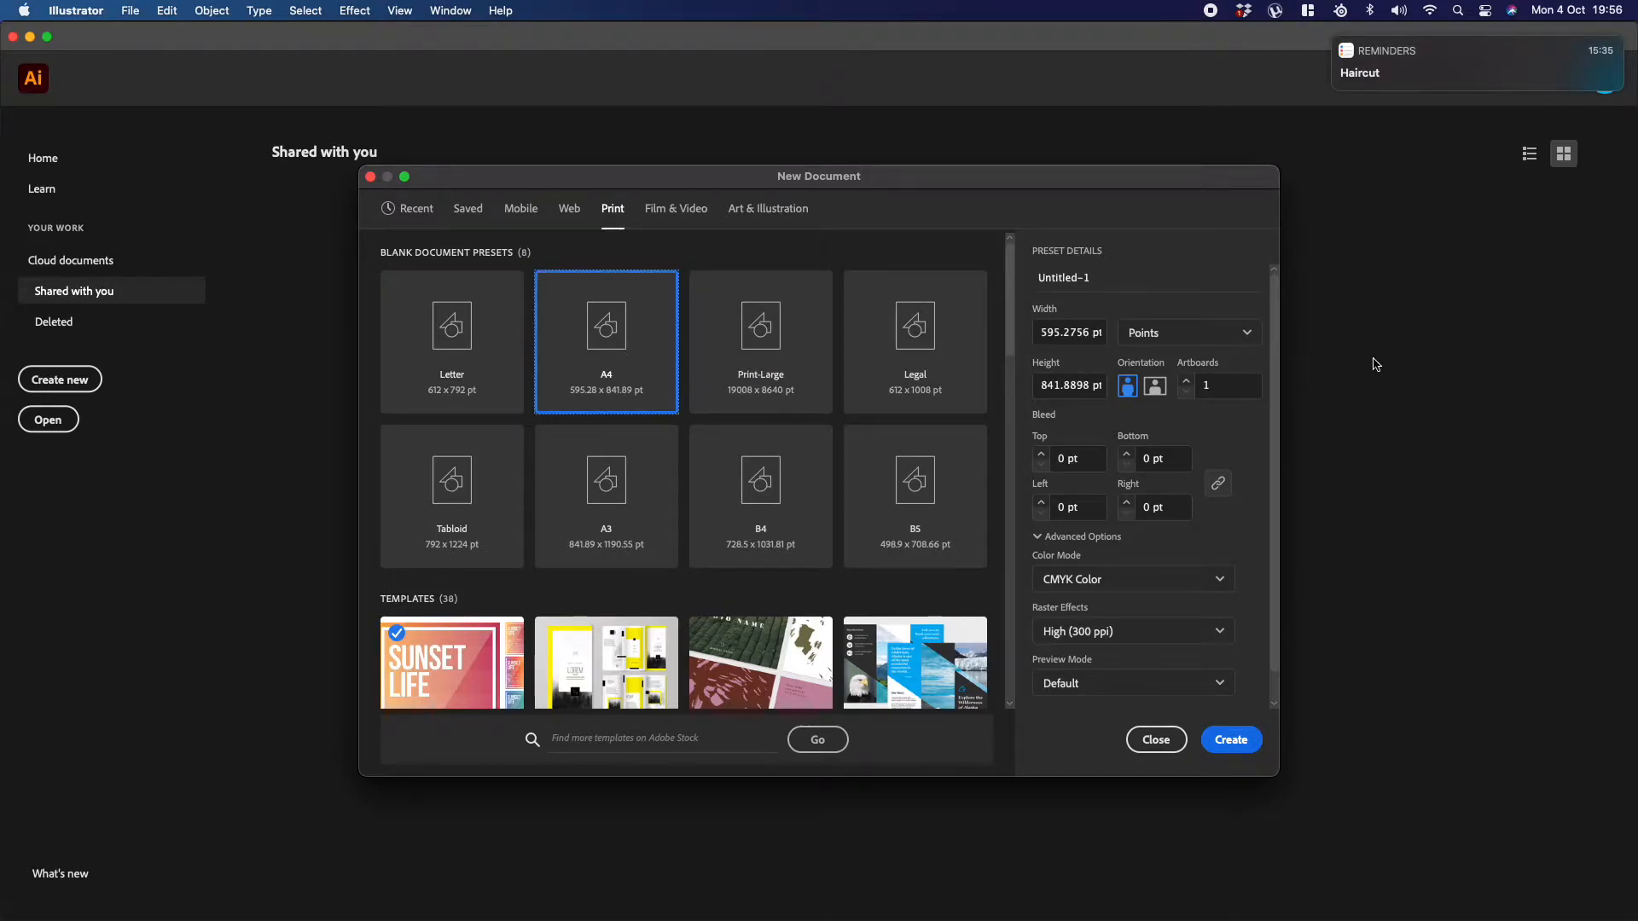
left_click(1221, 336)
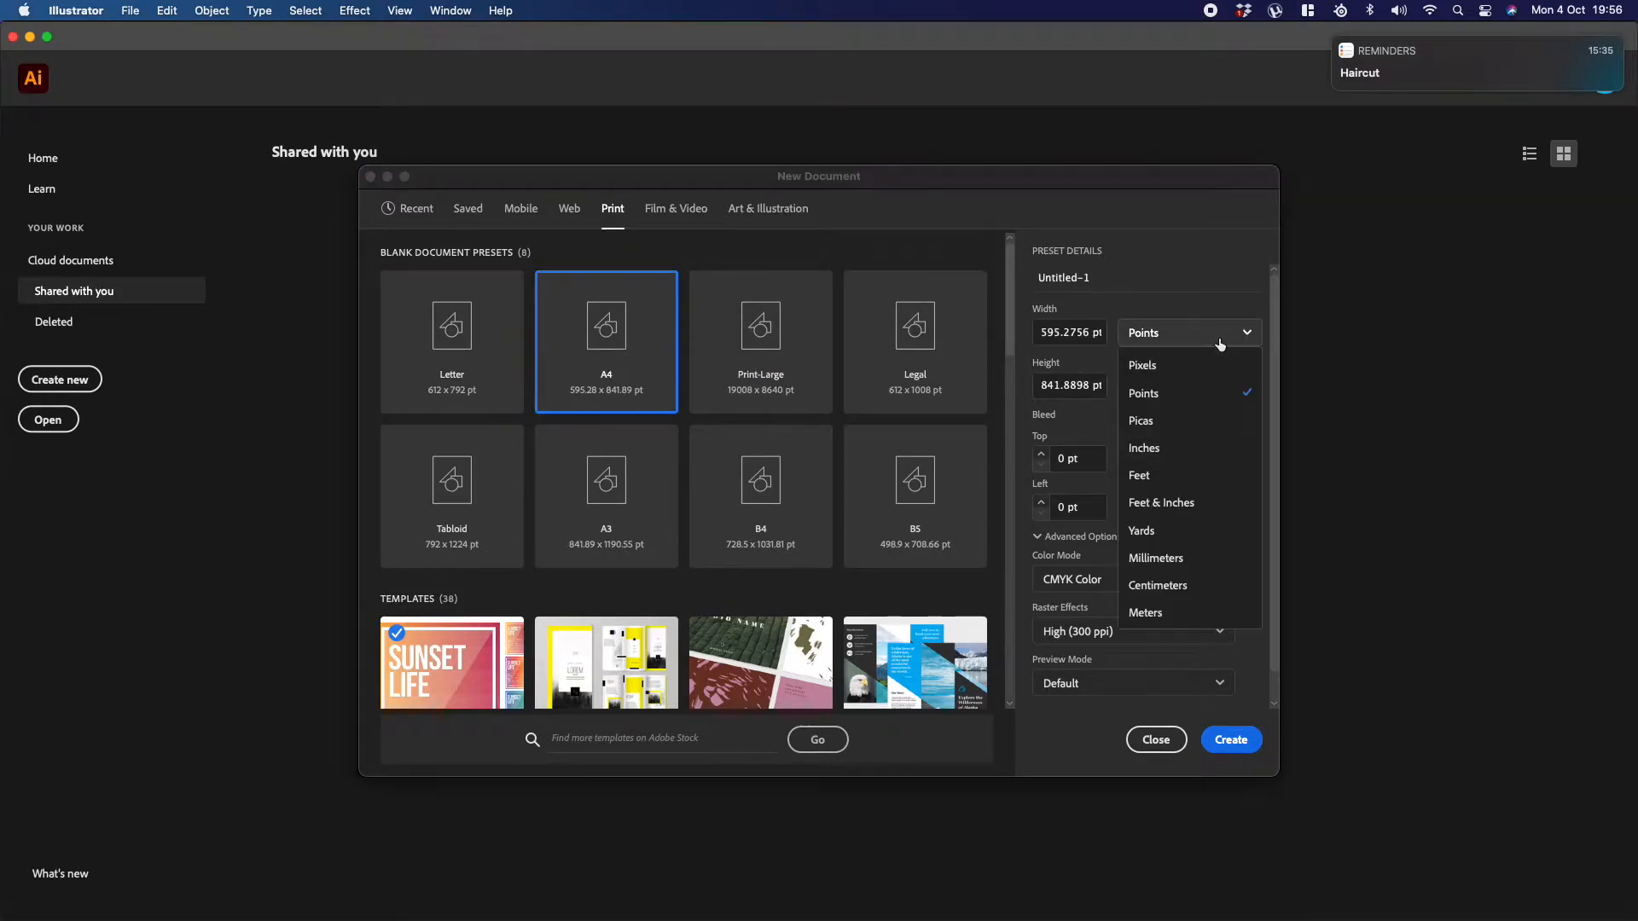
left_click(1167, 450)
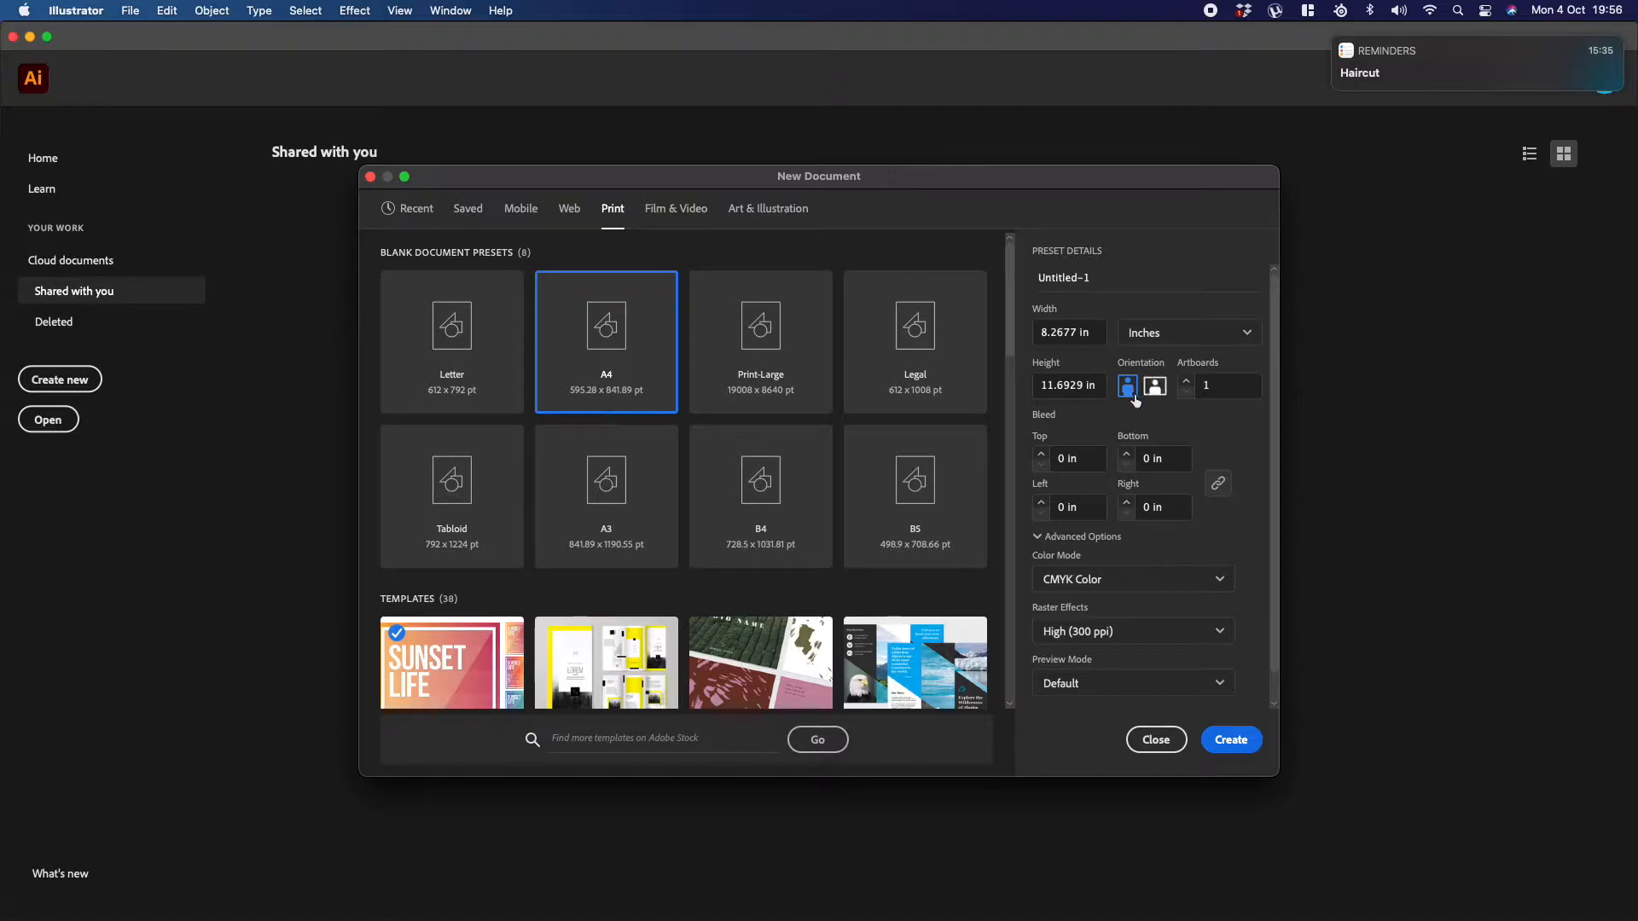
Step: Set the document to 2 artboards with a 0.25 in bleed on all sides
left_click(1187, 382)
left_click(1041, 454)
left_click(1042, 454)
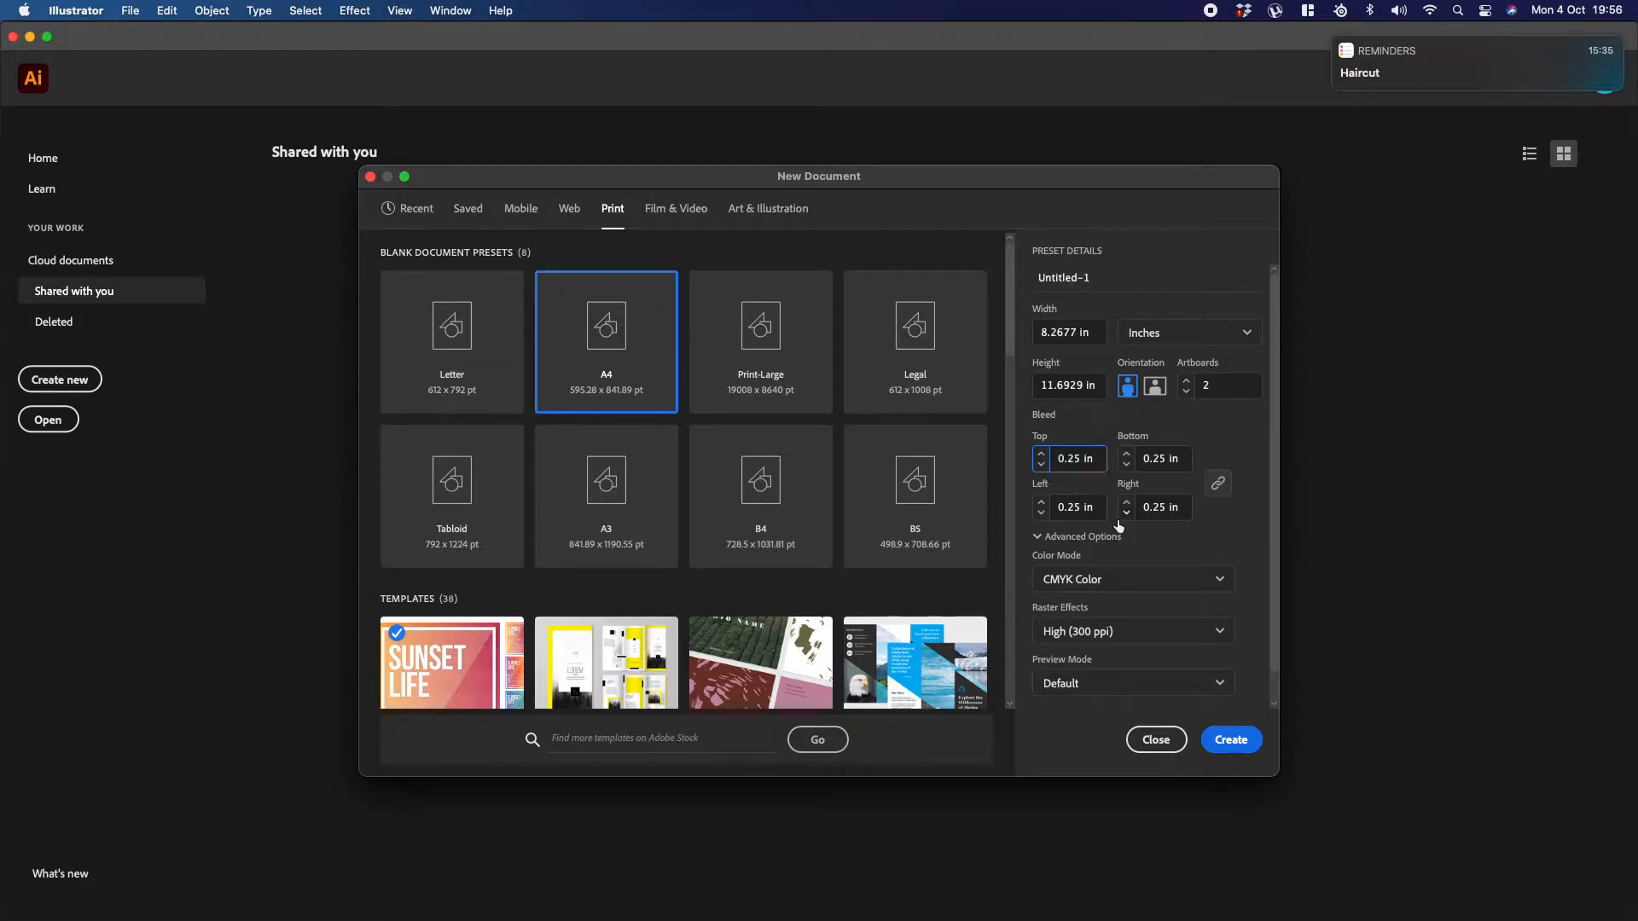
Step: Keep CMYK Color and the Default preview mode, and create the document
left_click(1092, 582)
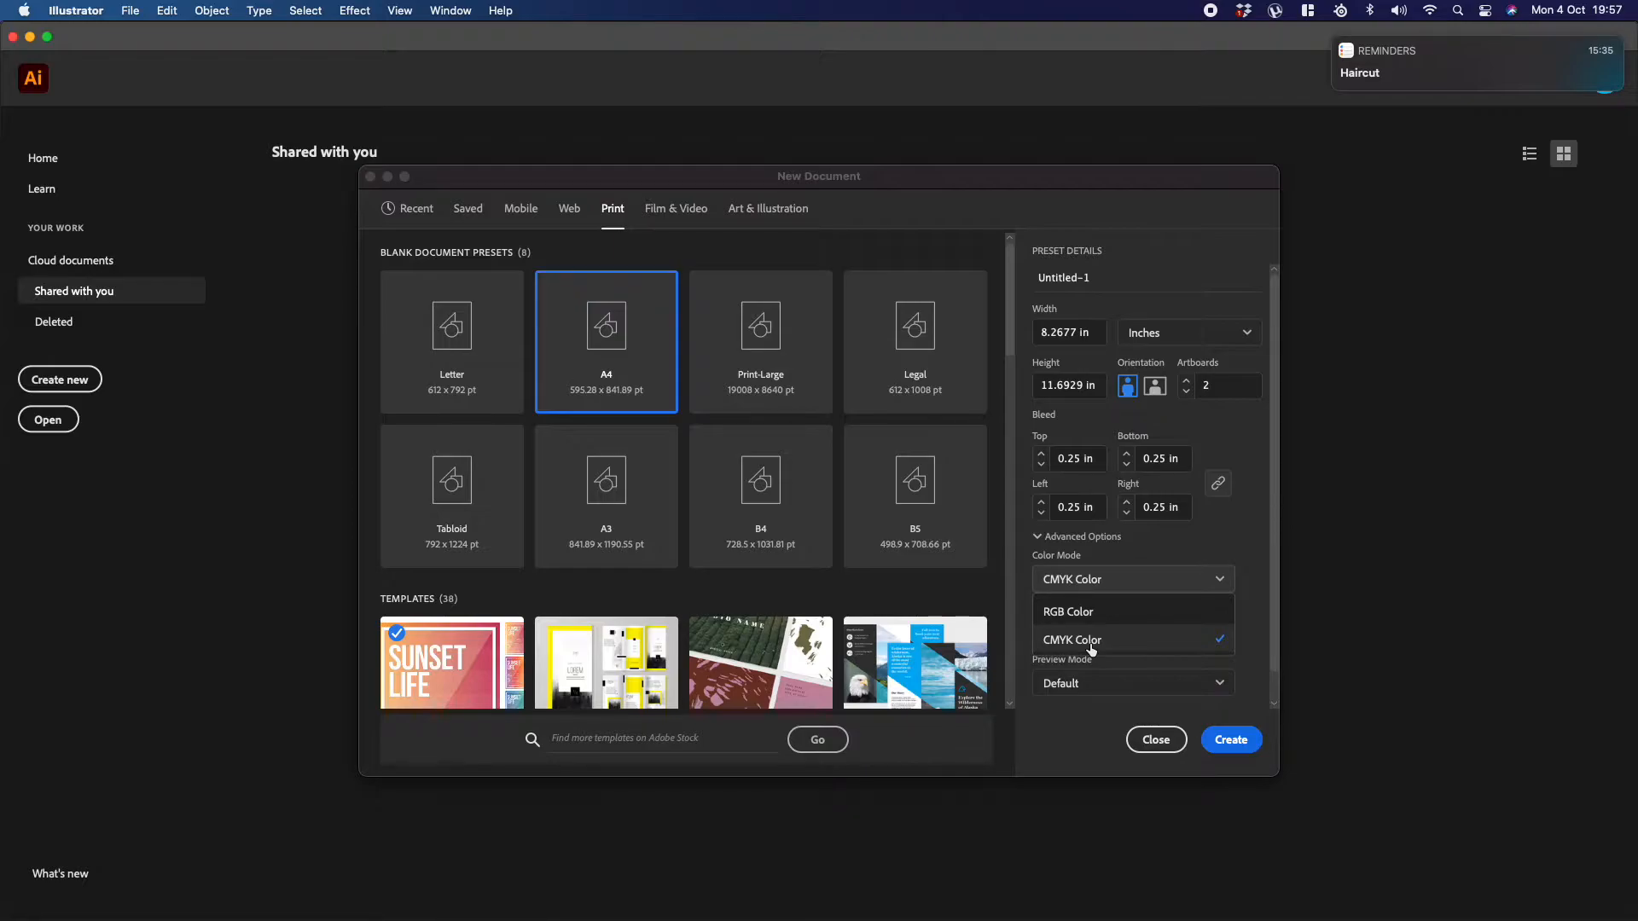
left_click(1248, 571)
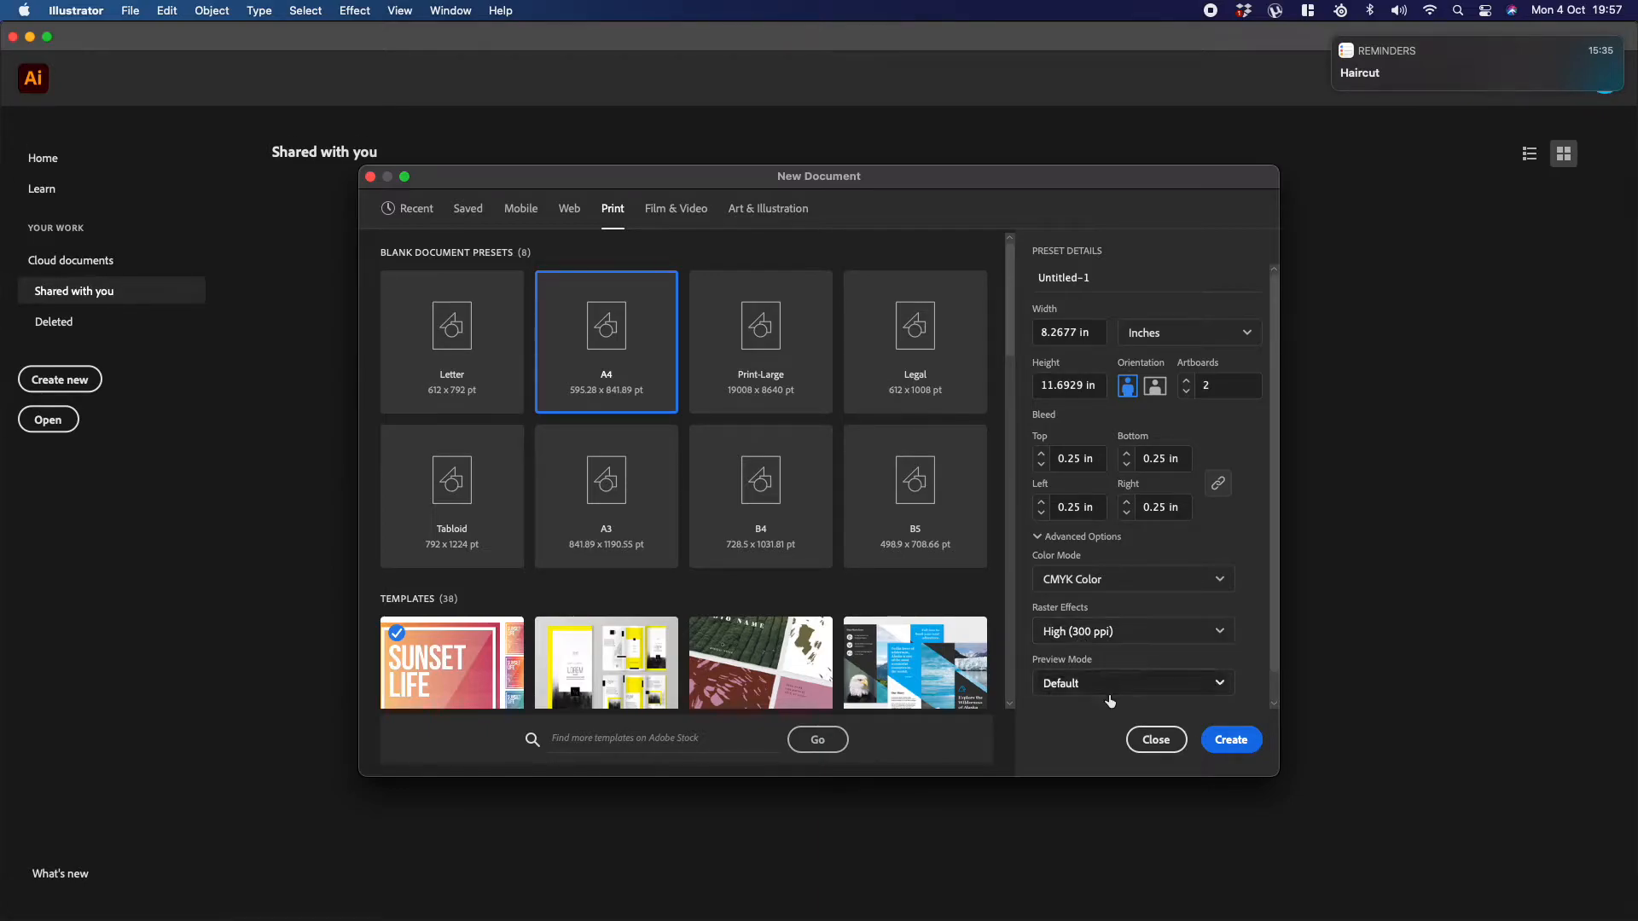
left_click(1215, 683)
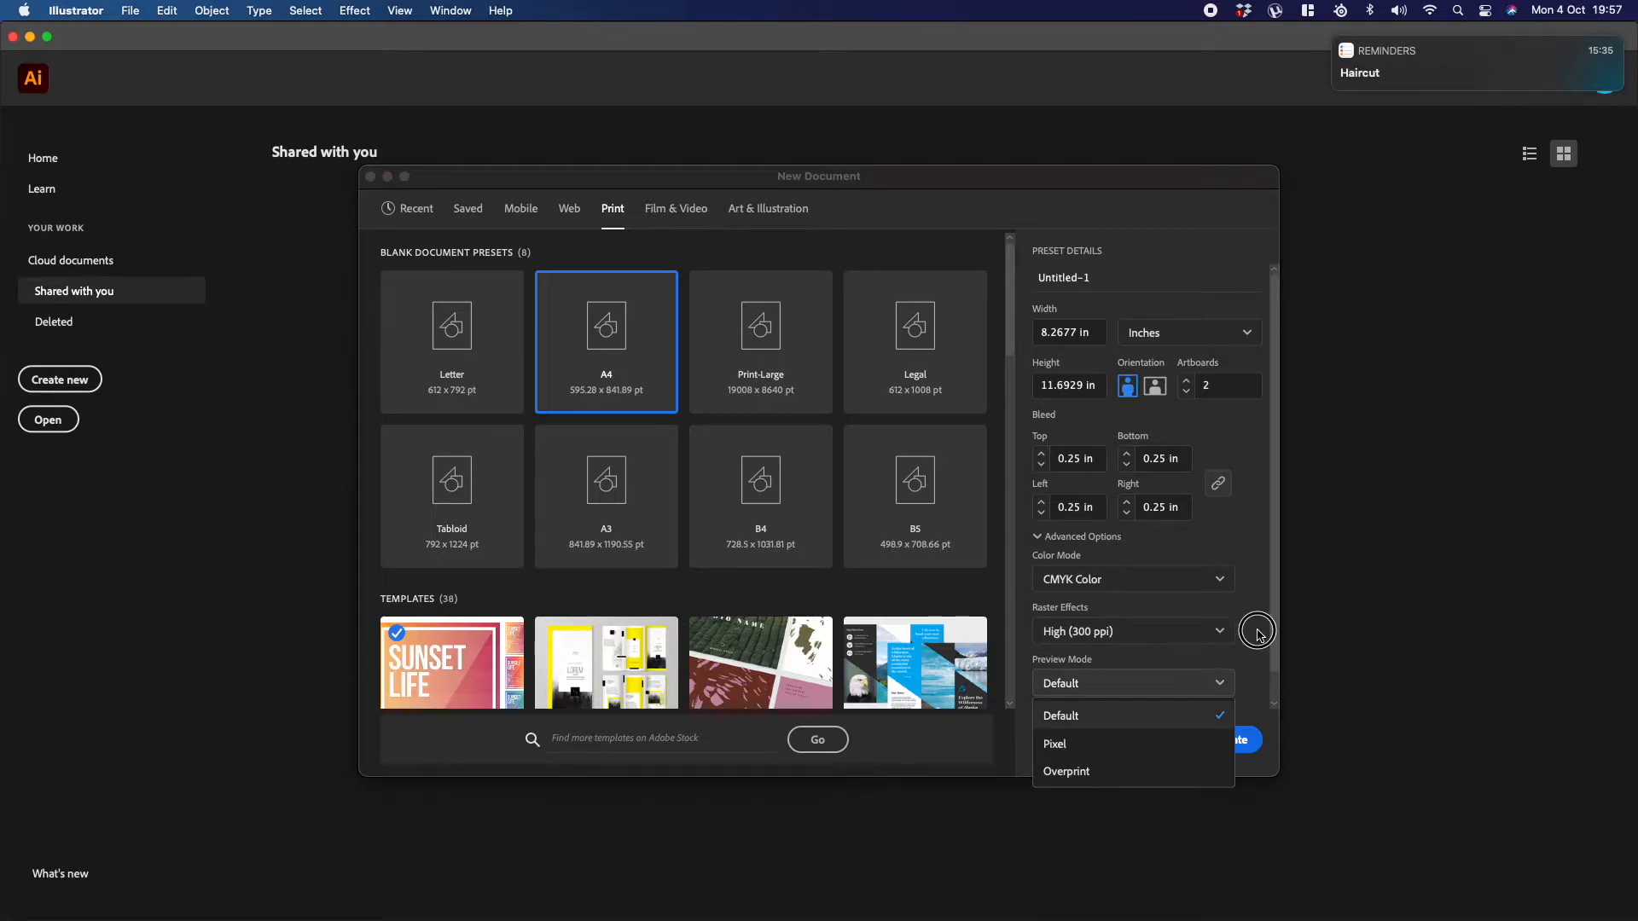
left_click(1186, 715)
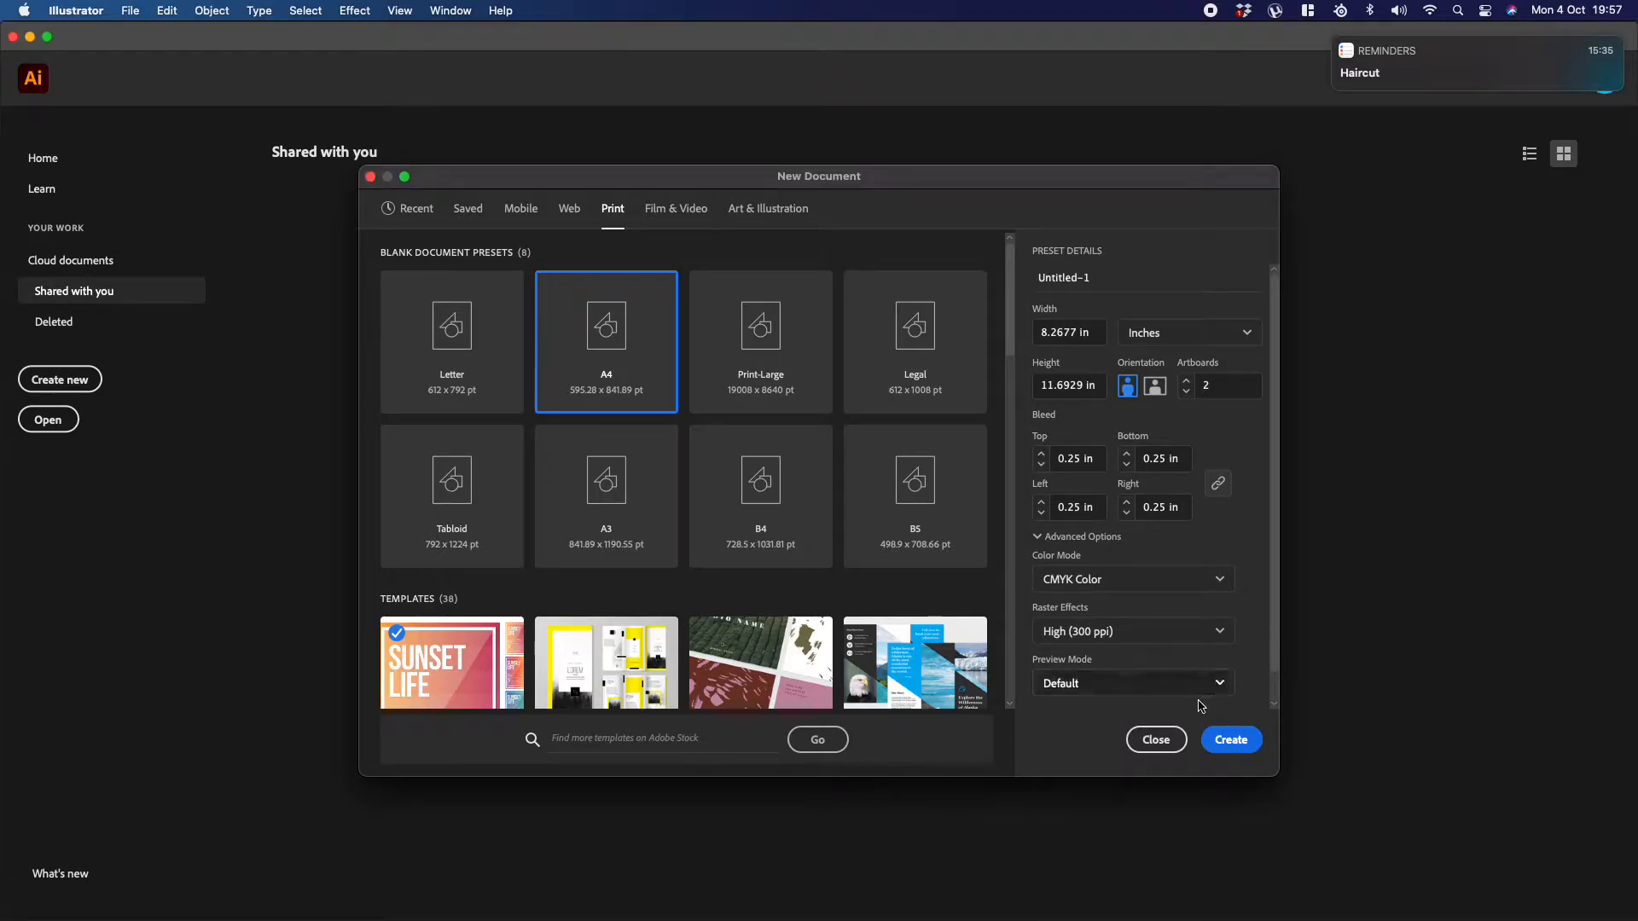
left_click(1229, 746)
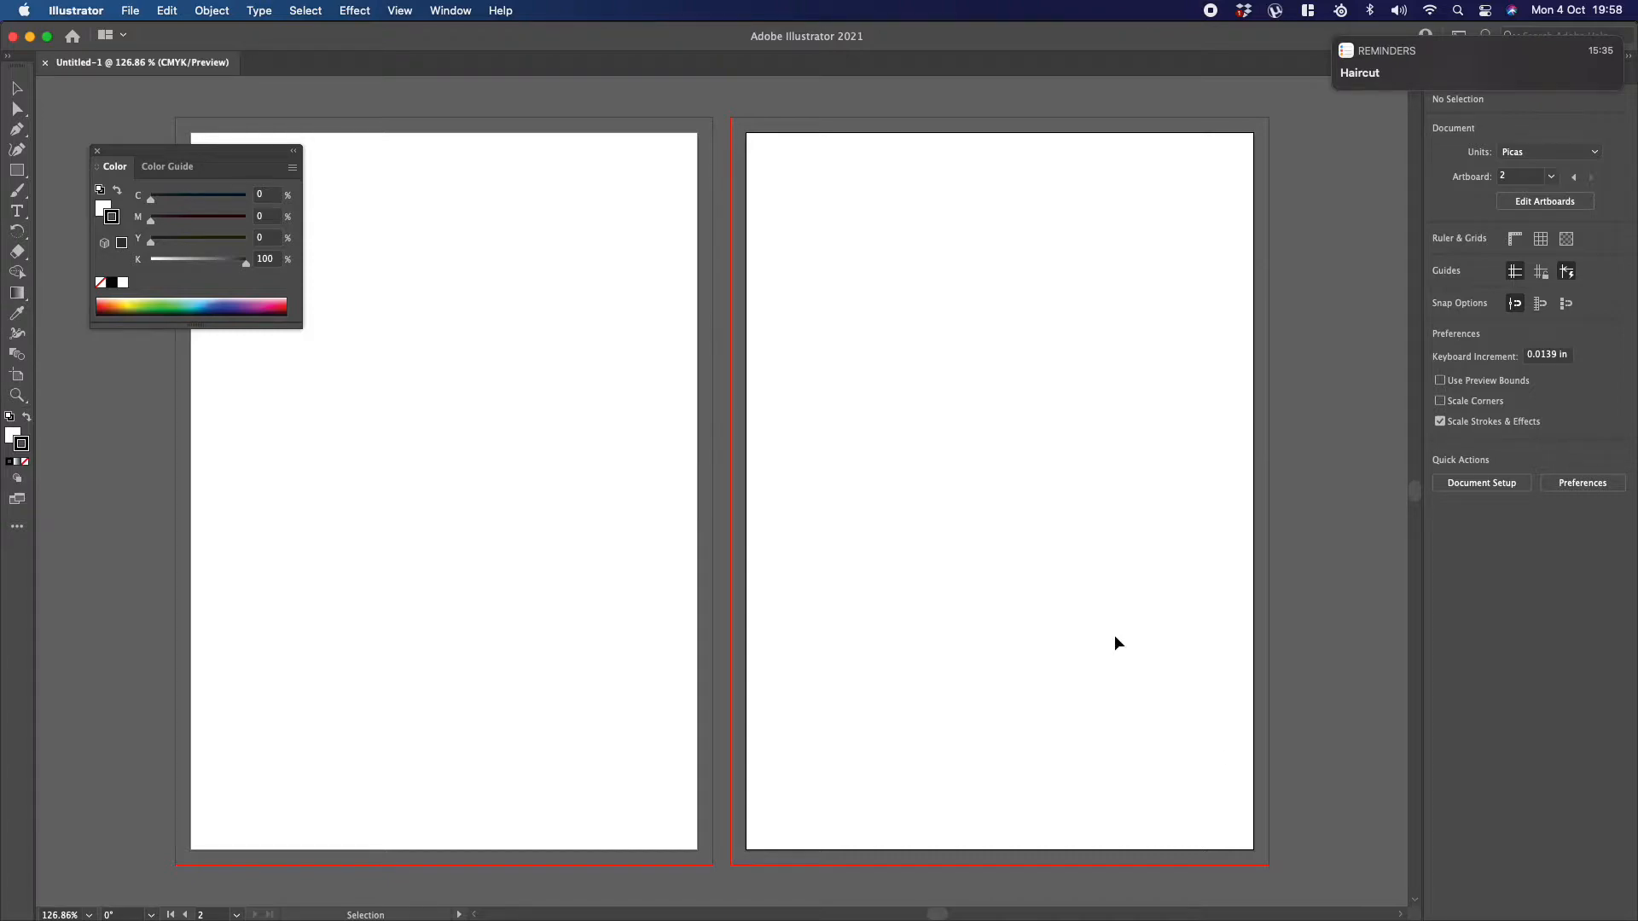
Step: Set the rectangle fill to light blue with no stroke, and place the Color panel below the Properties panel
left_click_drag(211, 153, 68, 249)
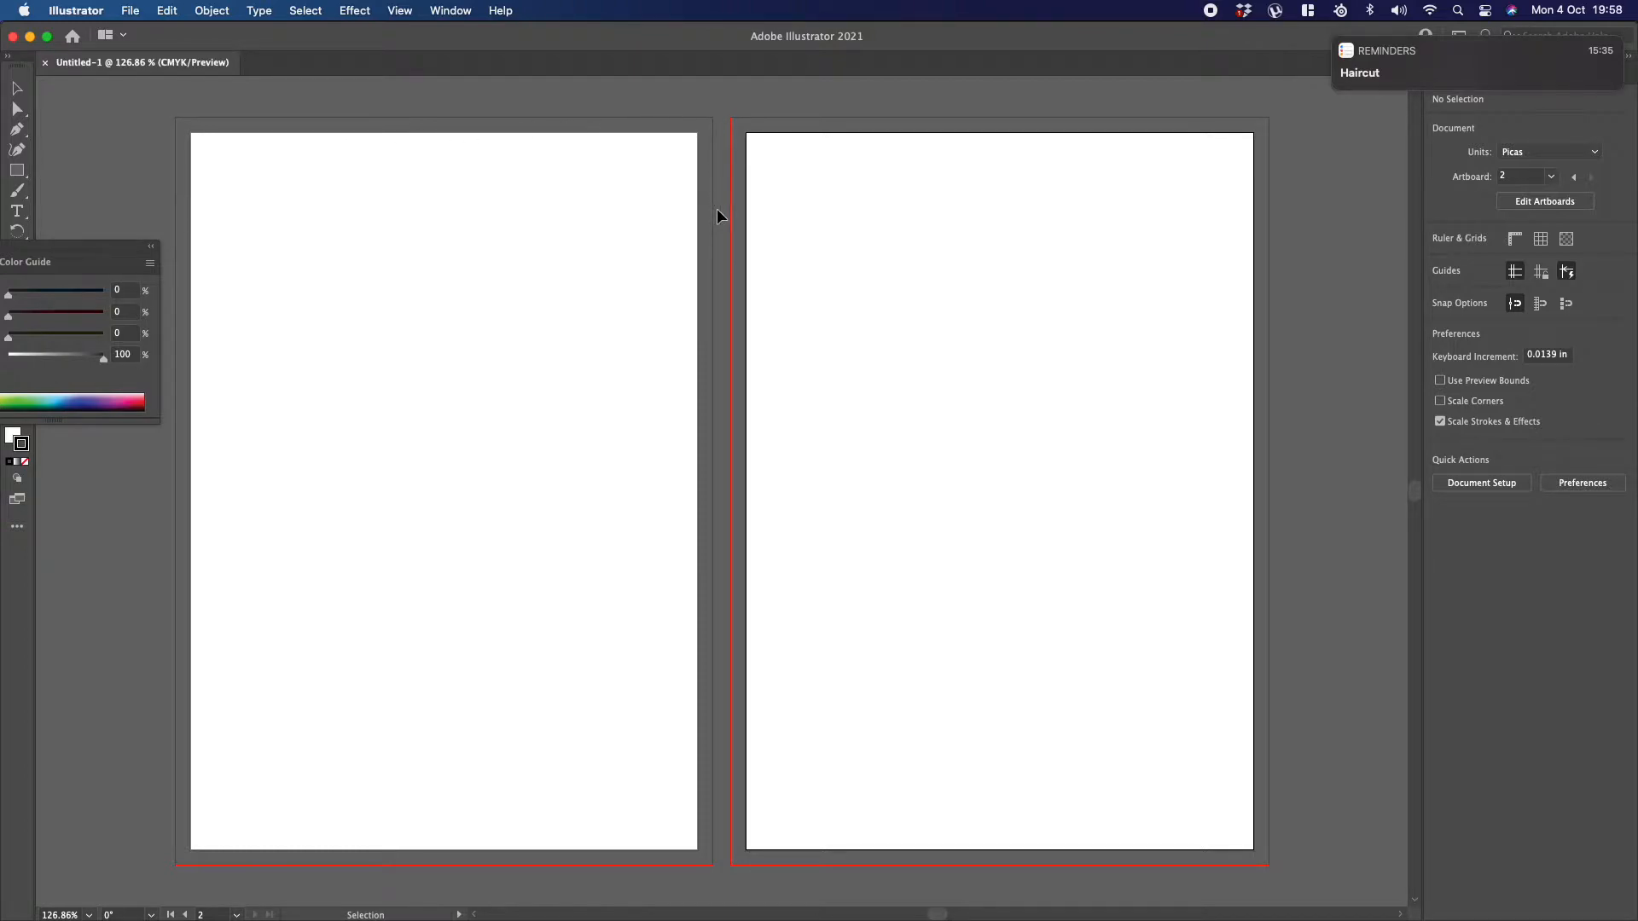
left_click(16, 170)
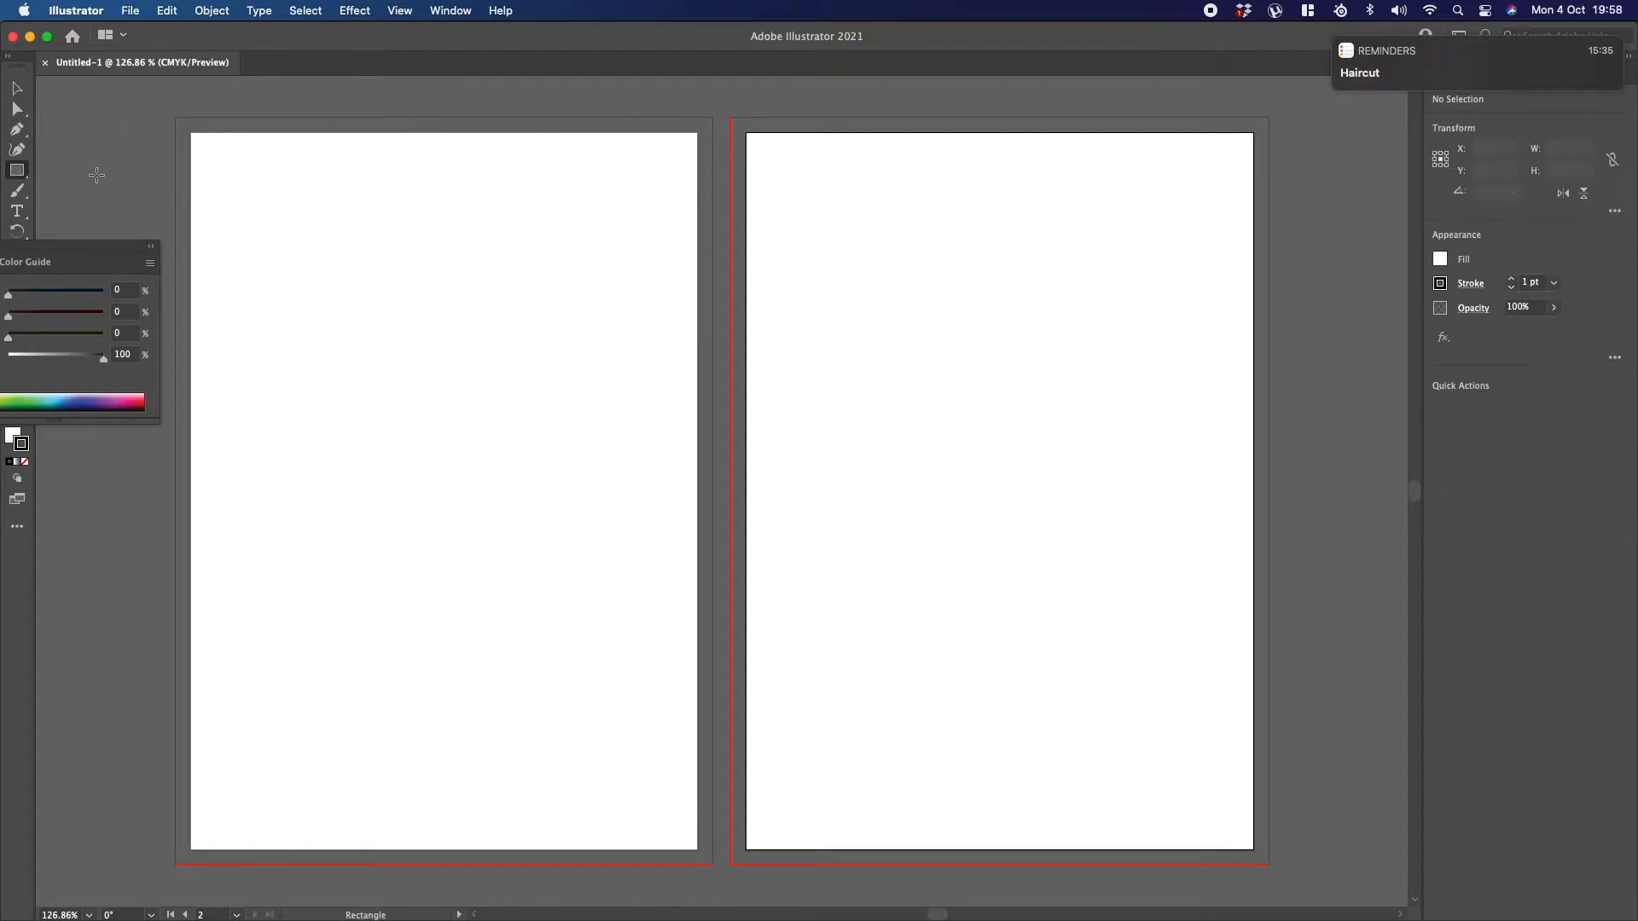
left_click_drag(99, 256, 243, 184)
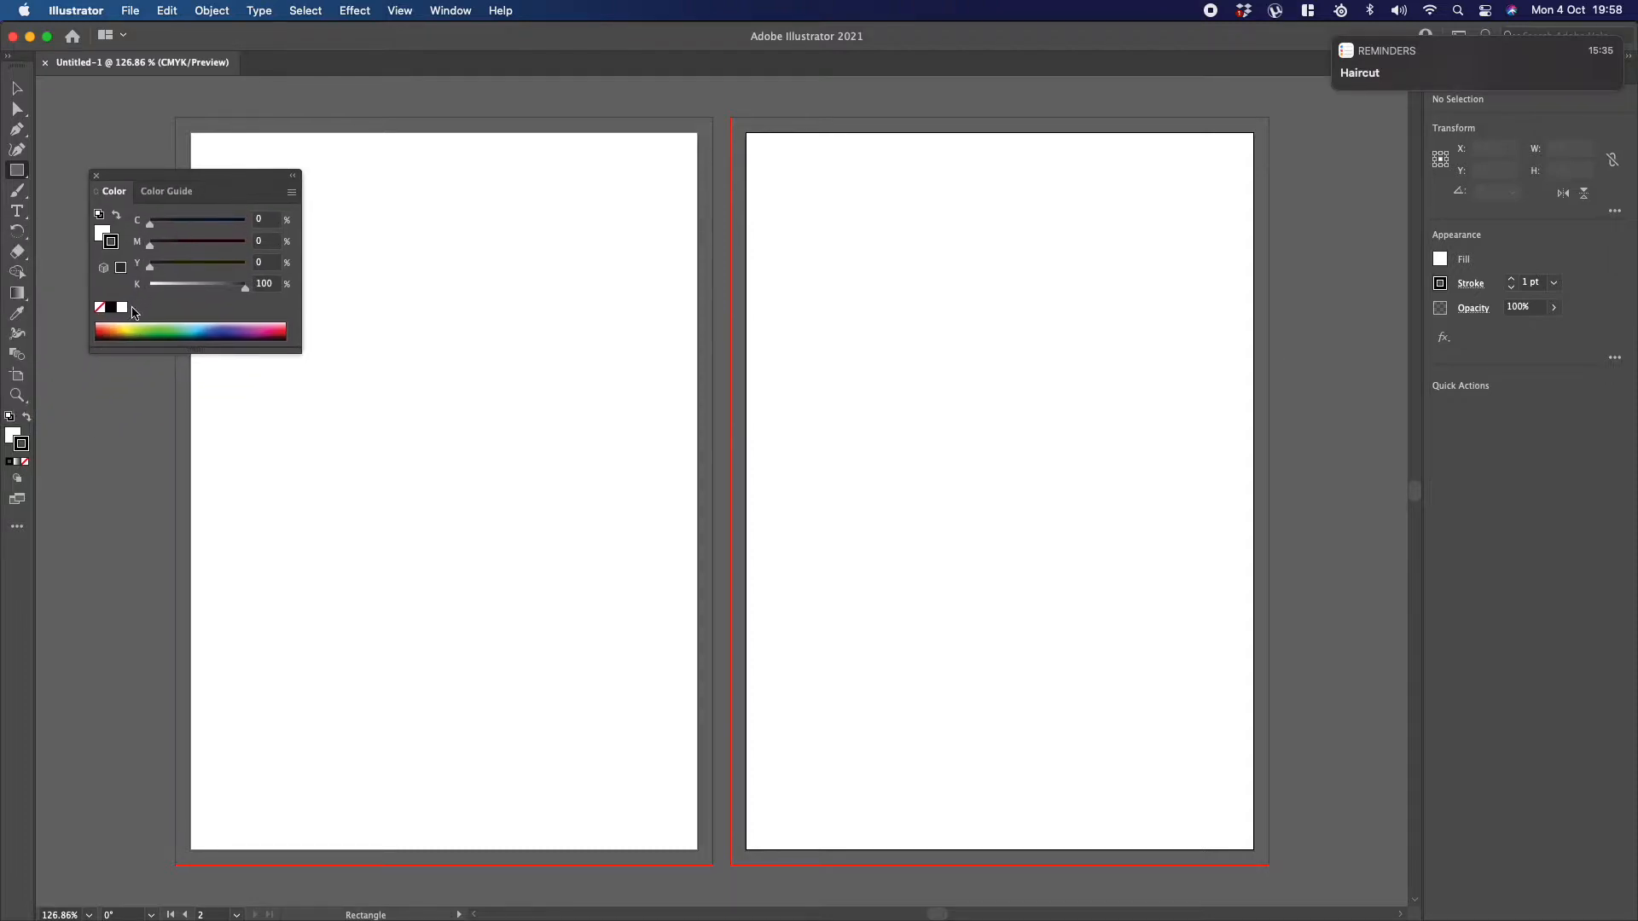
left_click(189, 328)
left_click(25, 448)
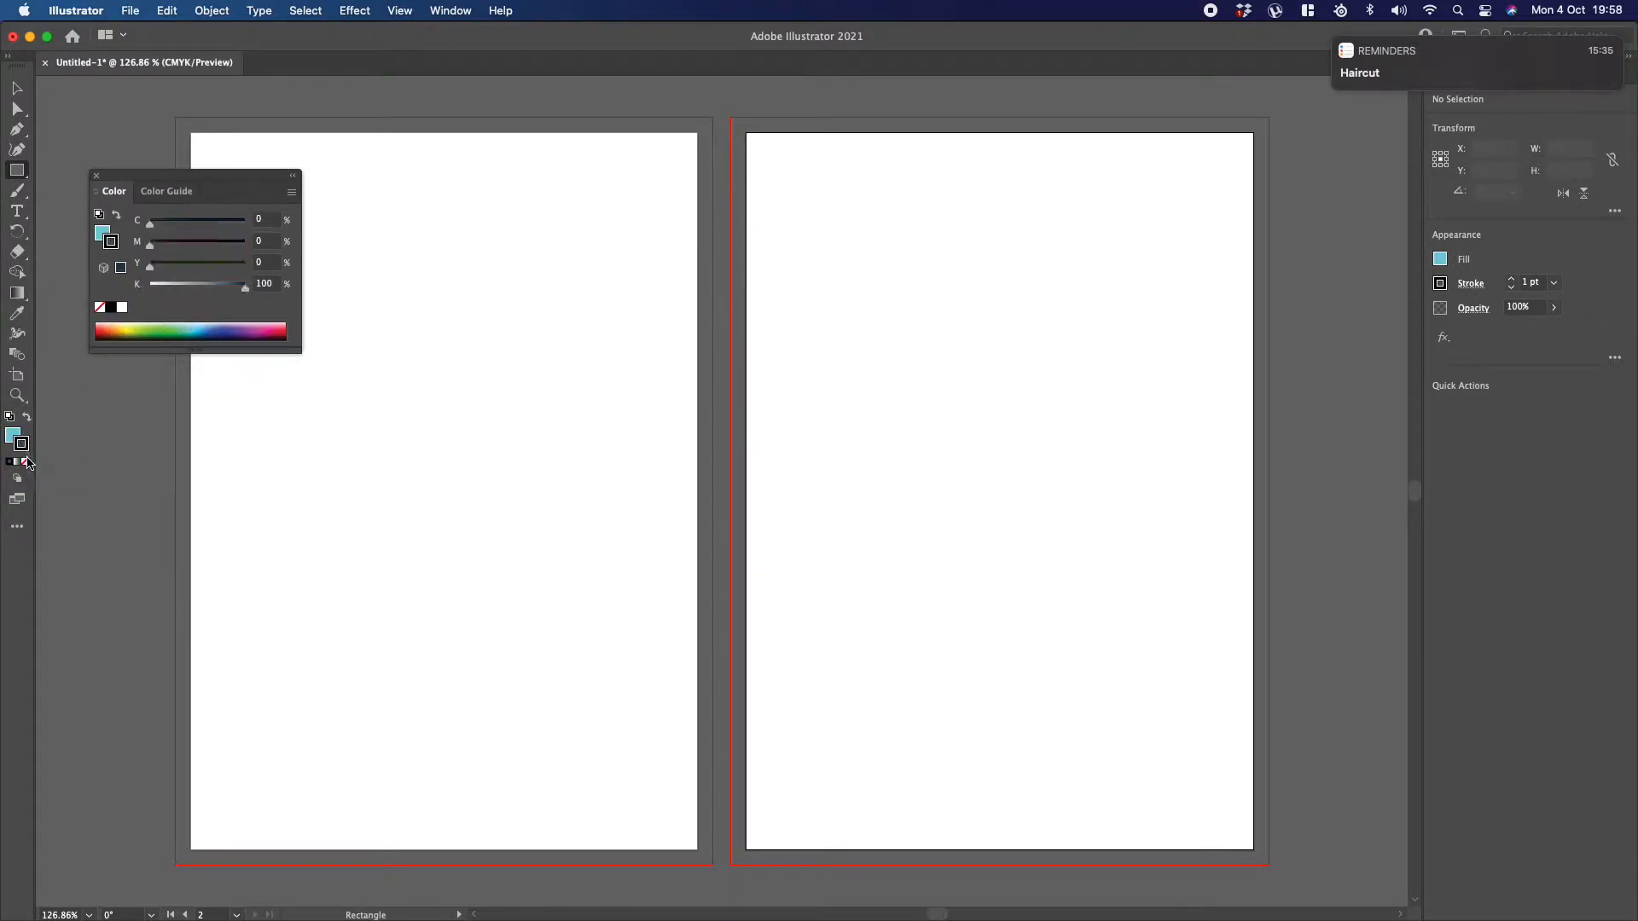
left_click(24, 462)
left_click_drag(165, 182, 1494, 448)
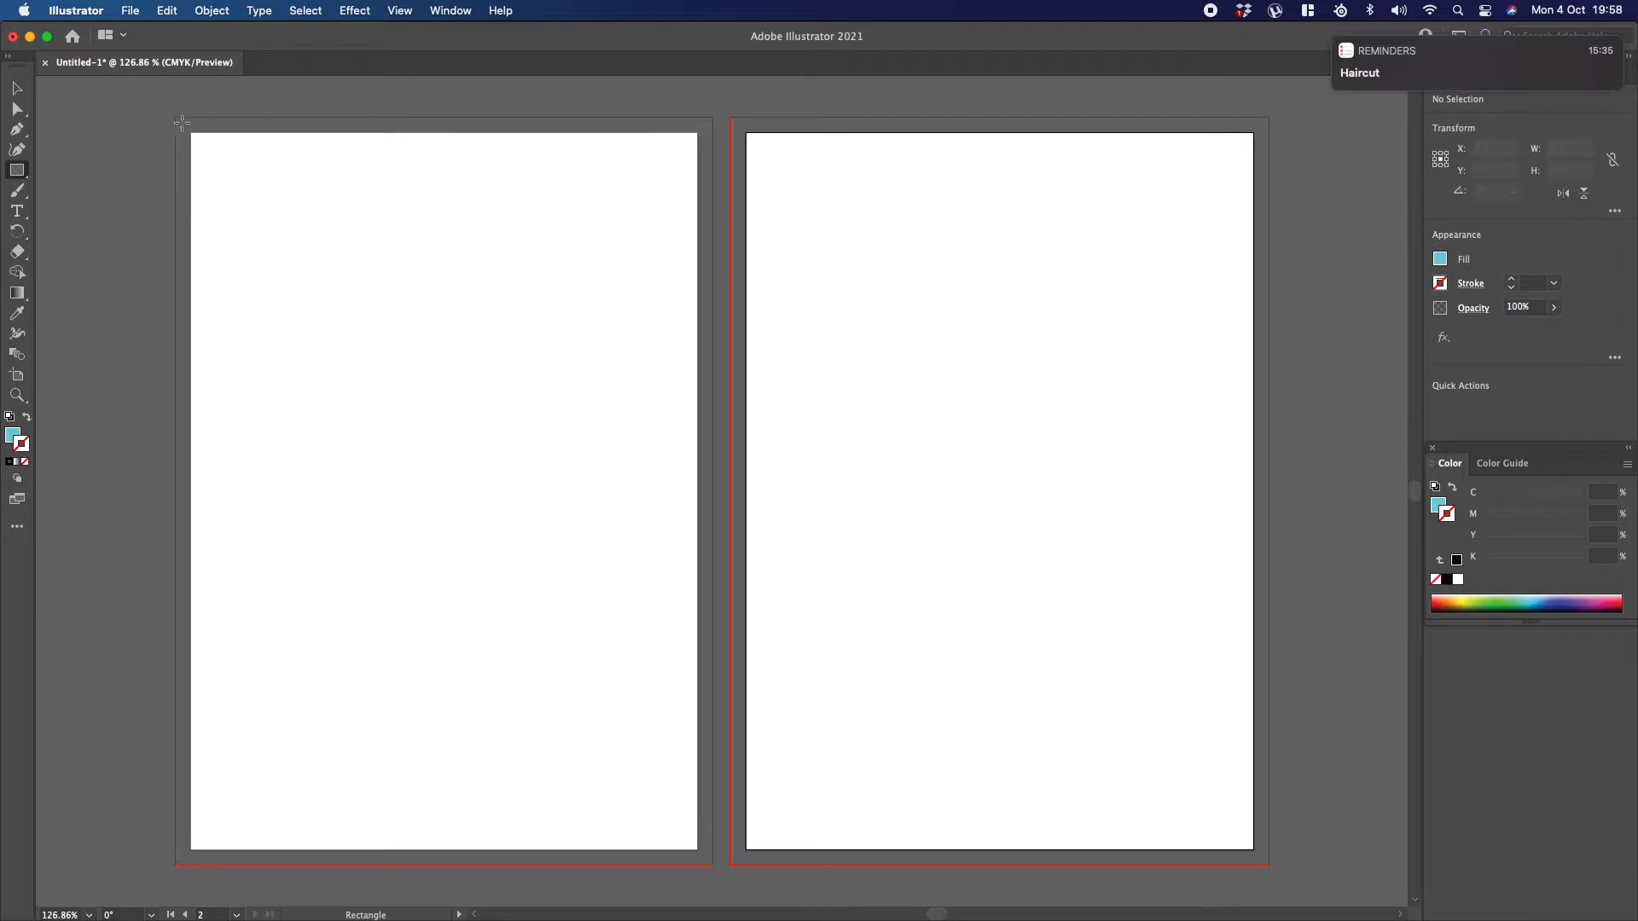
Step: Draw a light blue rectangle about 8.77 × 12.19 in covering the first artboard and its bleed, and delete it
mouse_move(177, 118)
left_mouse_down()
mouse_move(530, 593)
mouse_move(626, 686)
mouse_move(714, 865)
left_mouse_up()
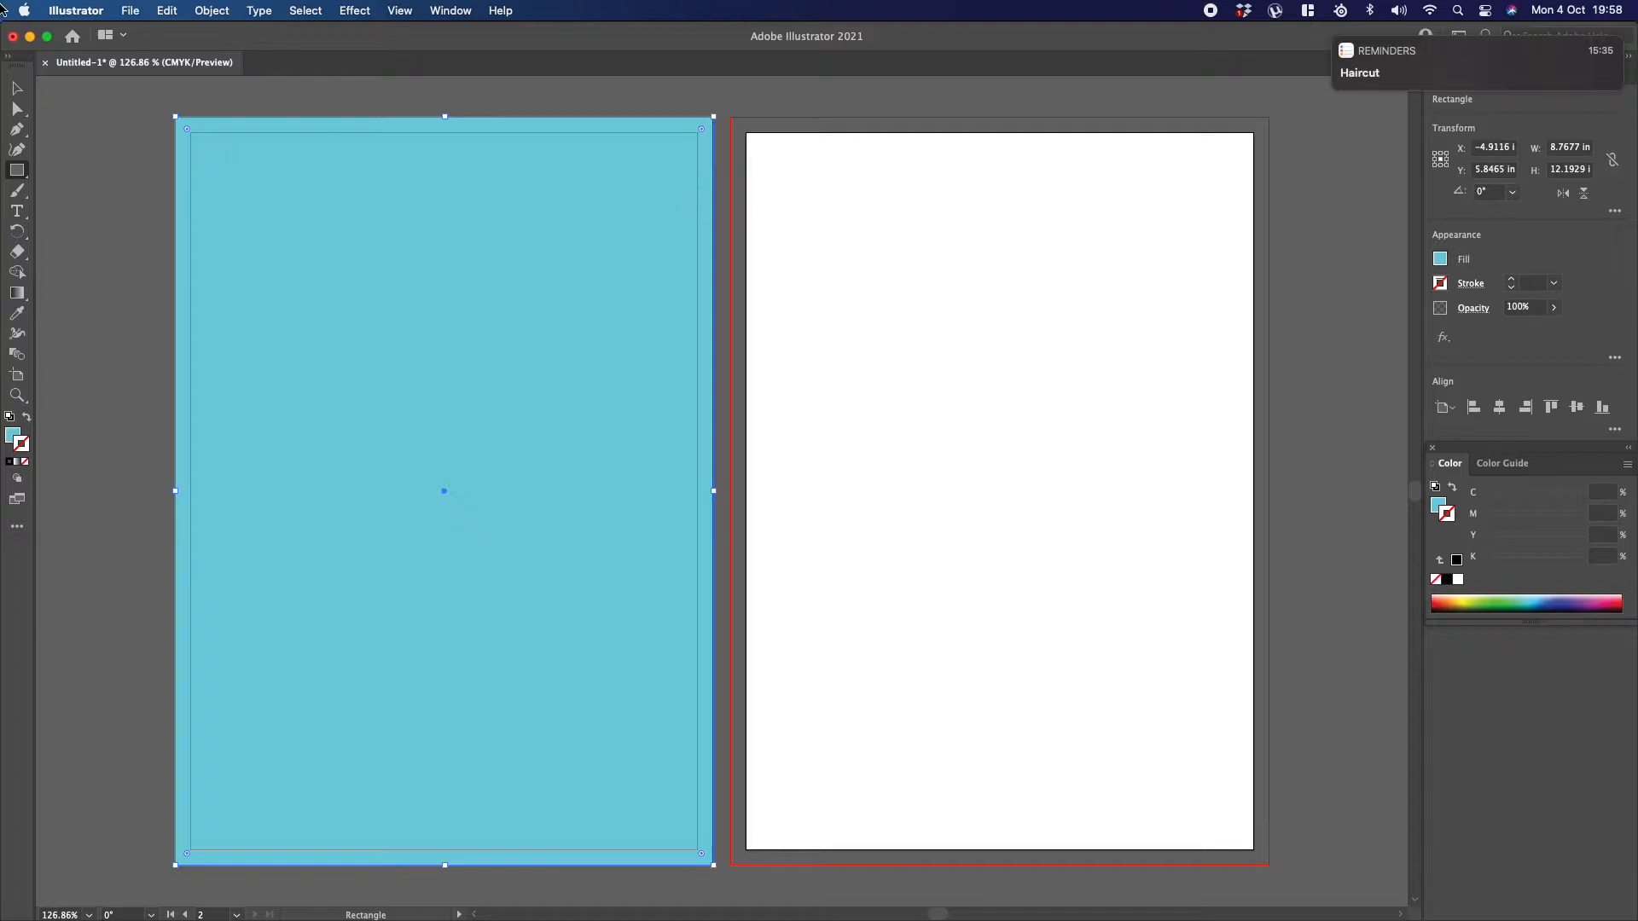
left_click(26, 88)
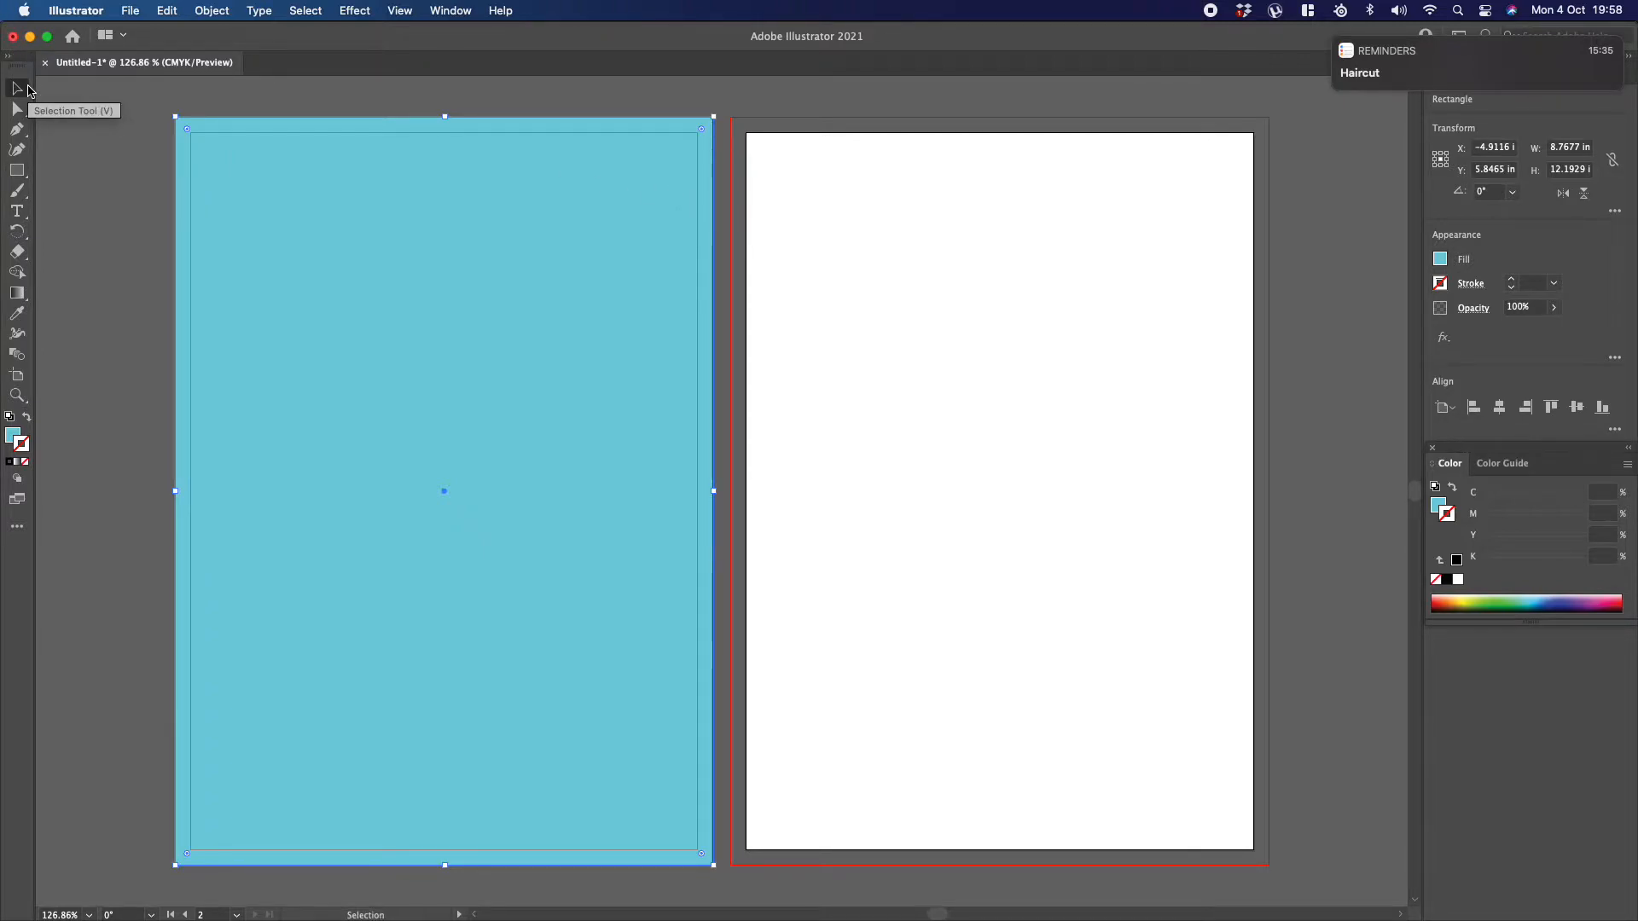
key("BackSpace")
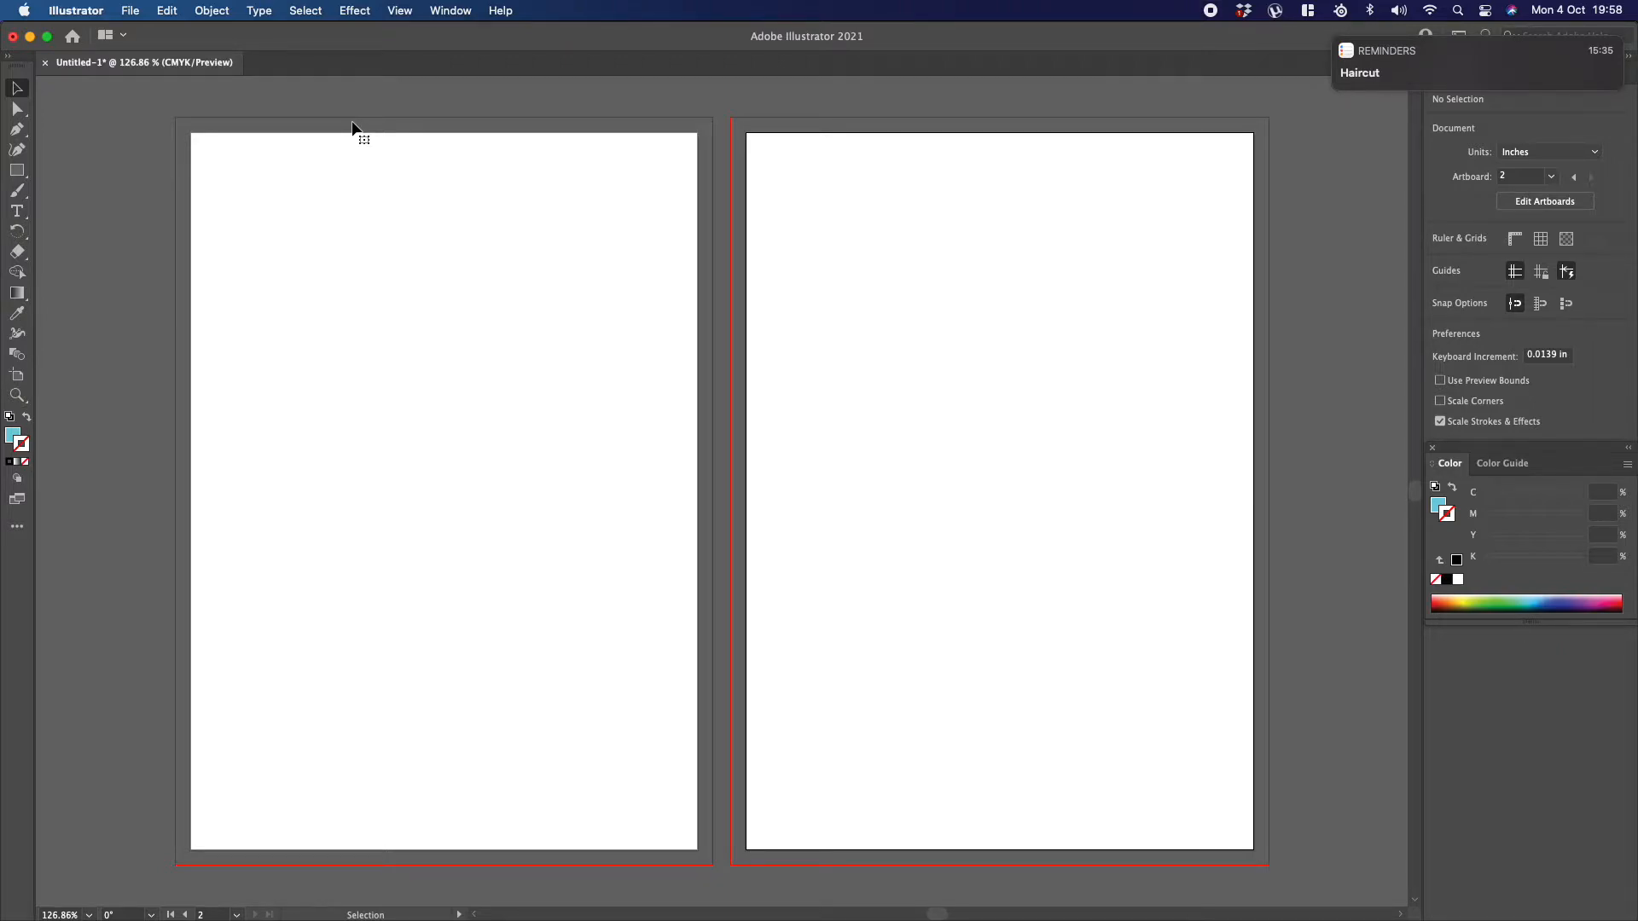
Step: Set the stroke to black and draw a light blue square about 4.69 in wide on the first artboard
scroll(353, 128, "down", 1)
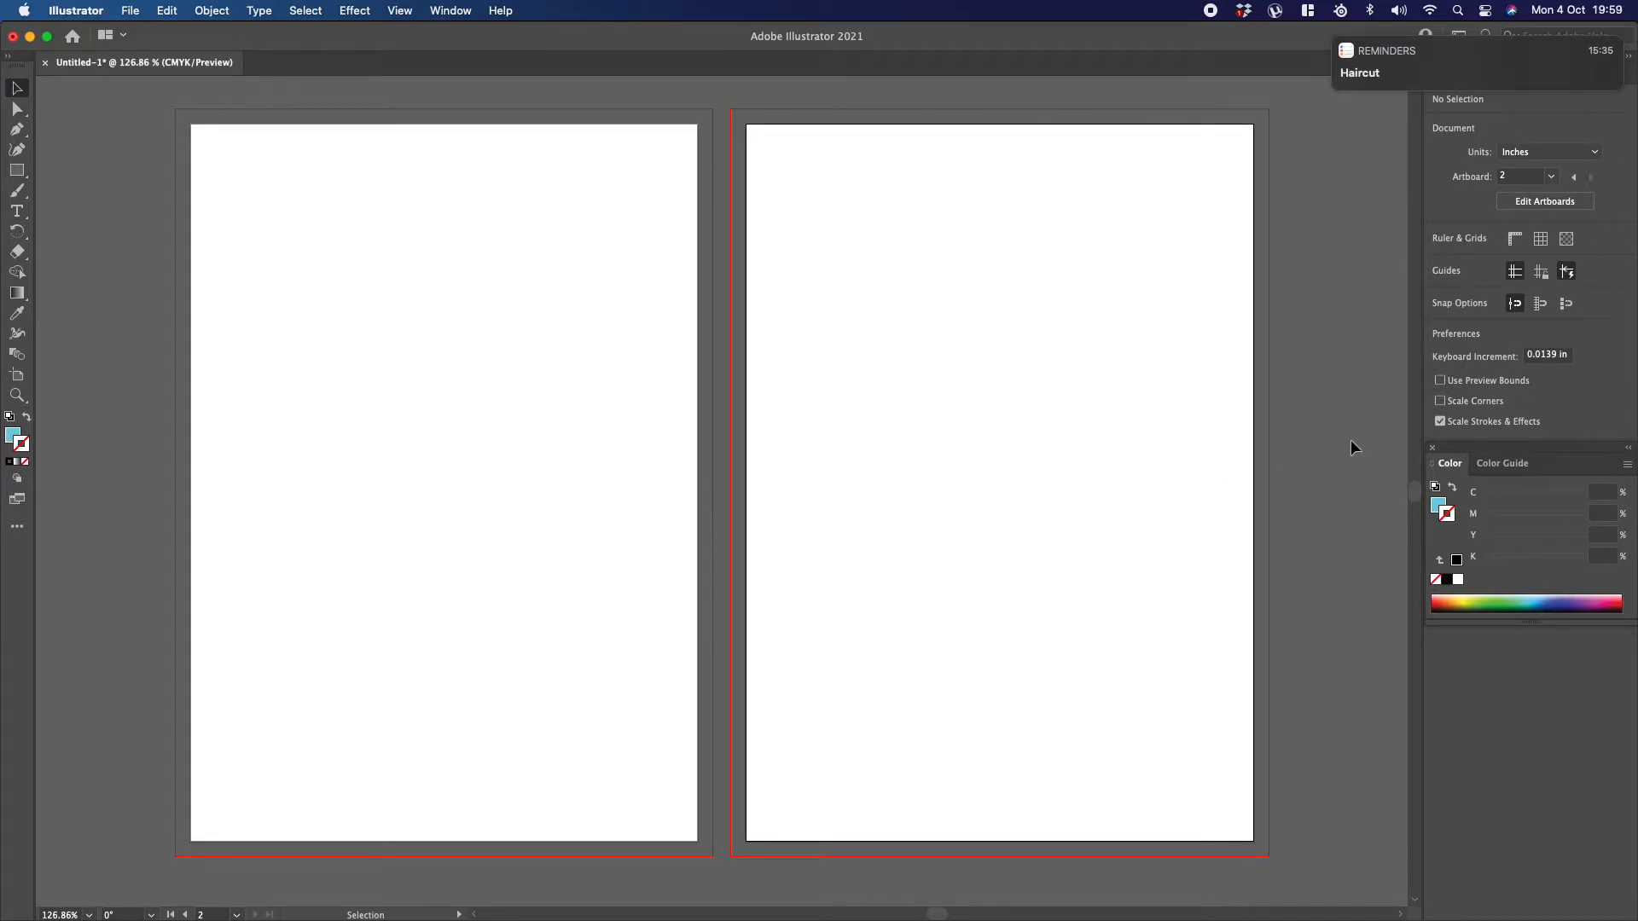
scroll(677, 337, "up", 2)
scroll(678, 338, "down", 3)
scroll(677, 338, "up", 1)
left_click(12, 434)
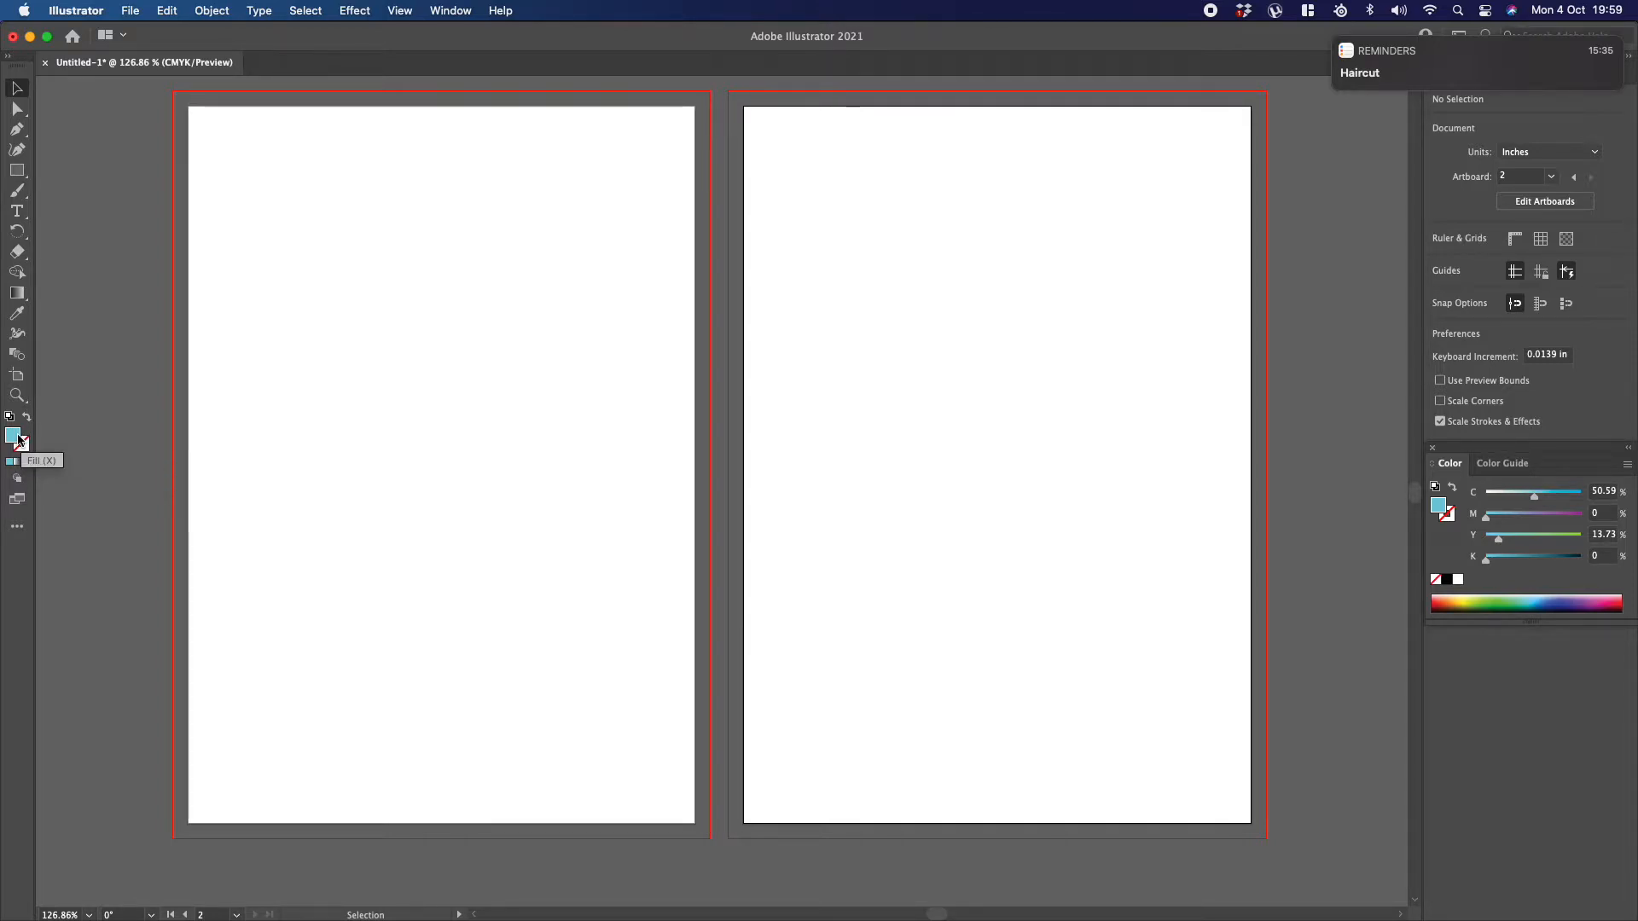
left_click(26, 442)
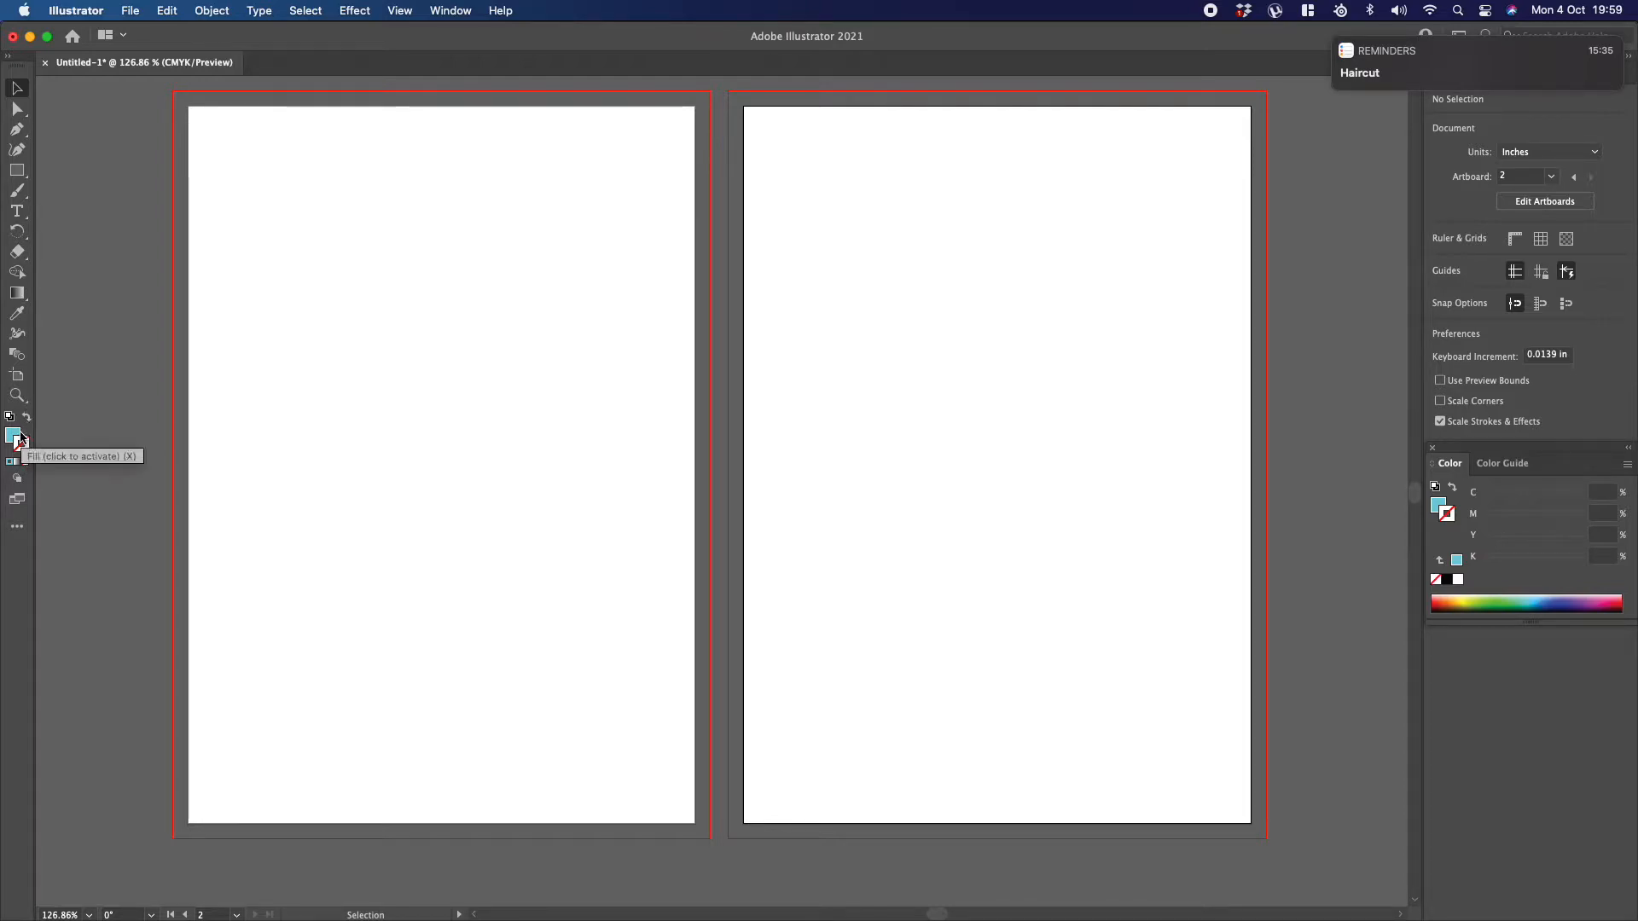
left_click(1446, 580)
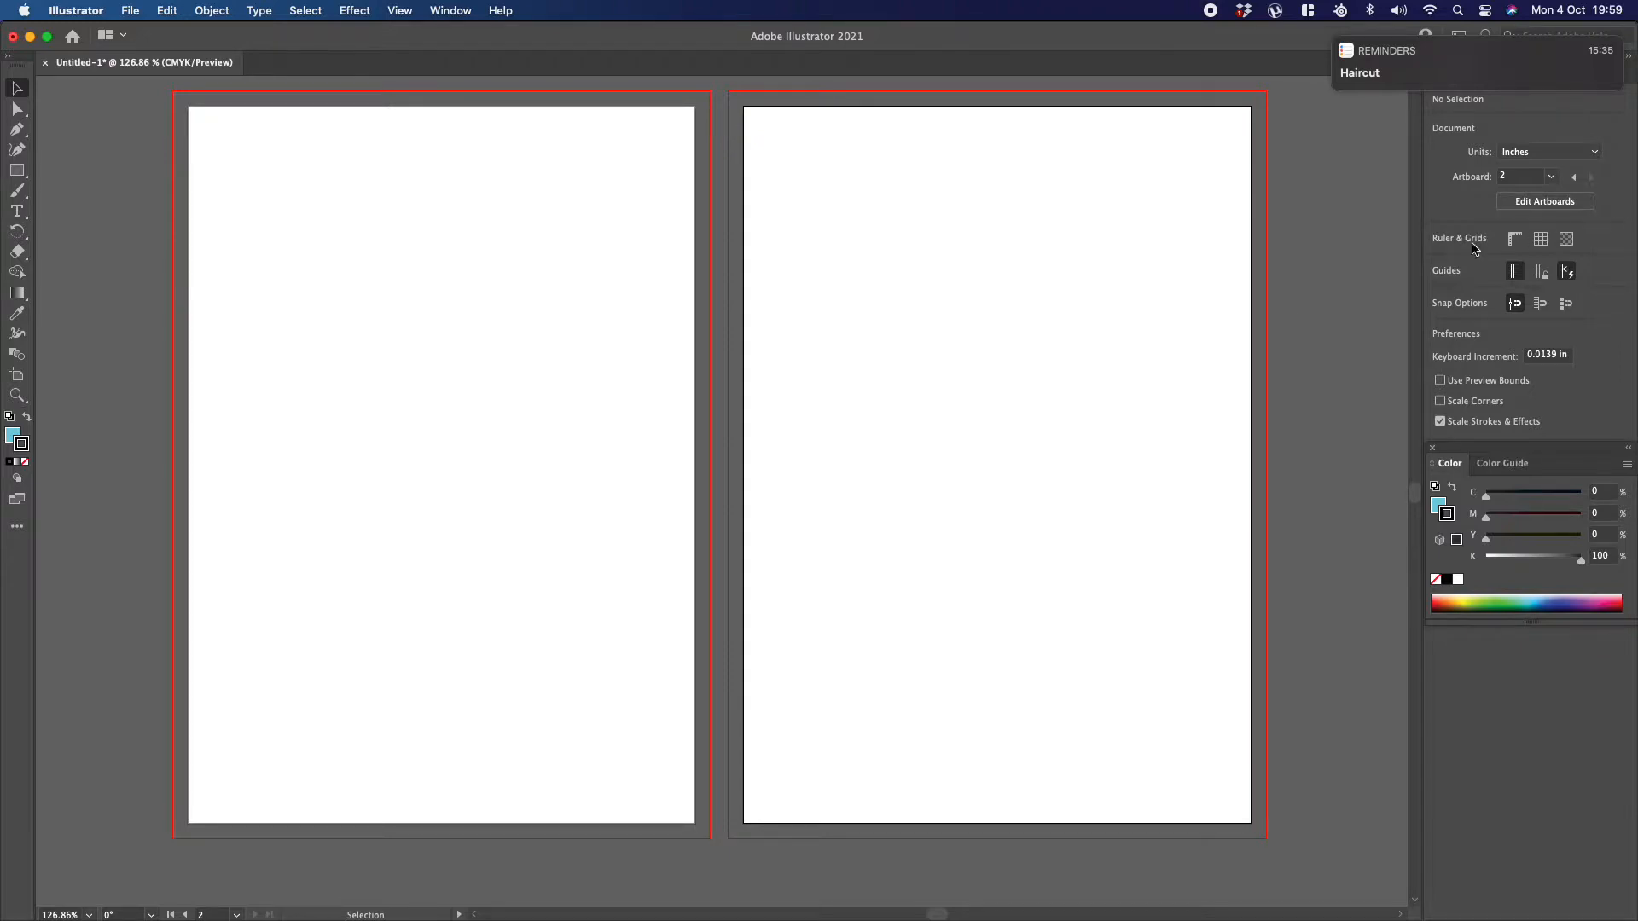
key("m")
left_click_drag(282, 258, 568, 542)
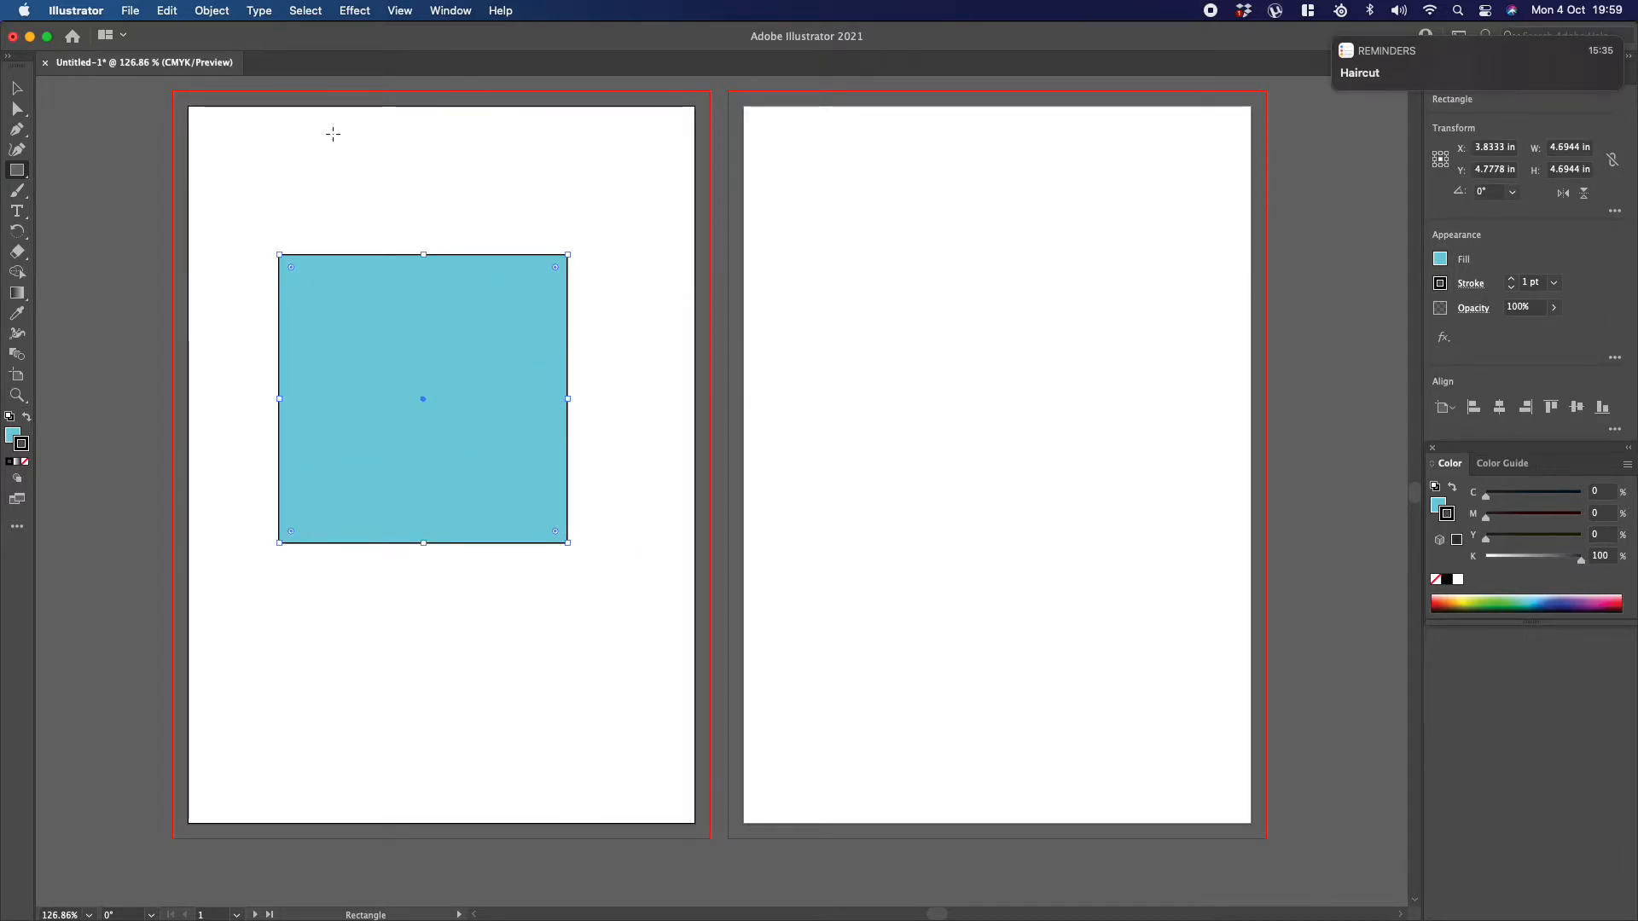
Step: Select the blue square, rotate it about 15.9° counterclockwise, and undo the rotation
left_click(17, 88)
left_click(347, 157)
left_click(384, 307)
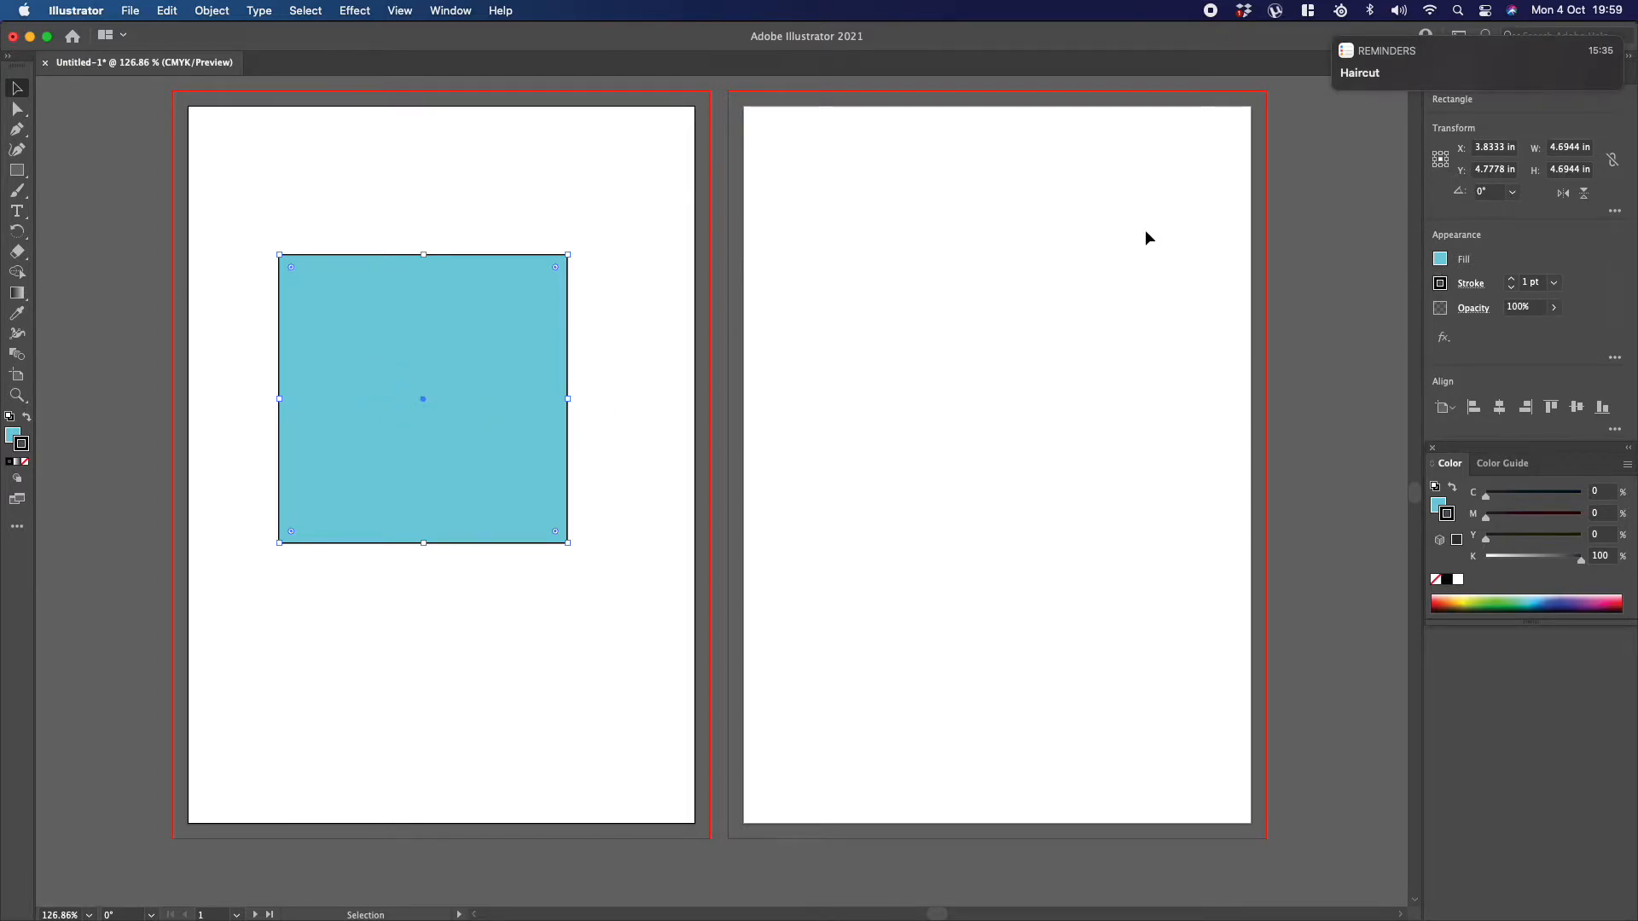
left_click_drag(574, 244, 526, 210)
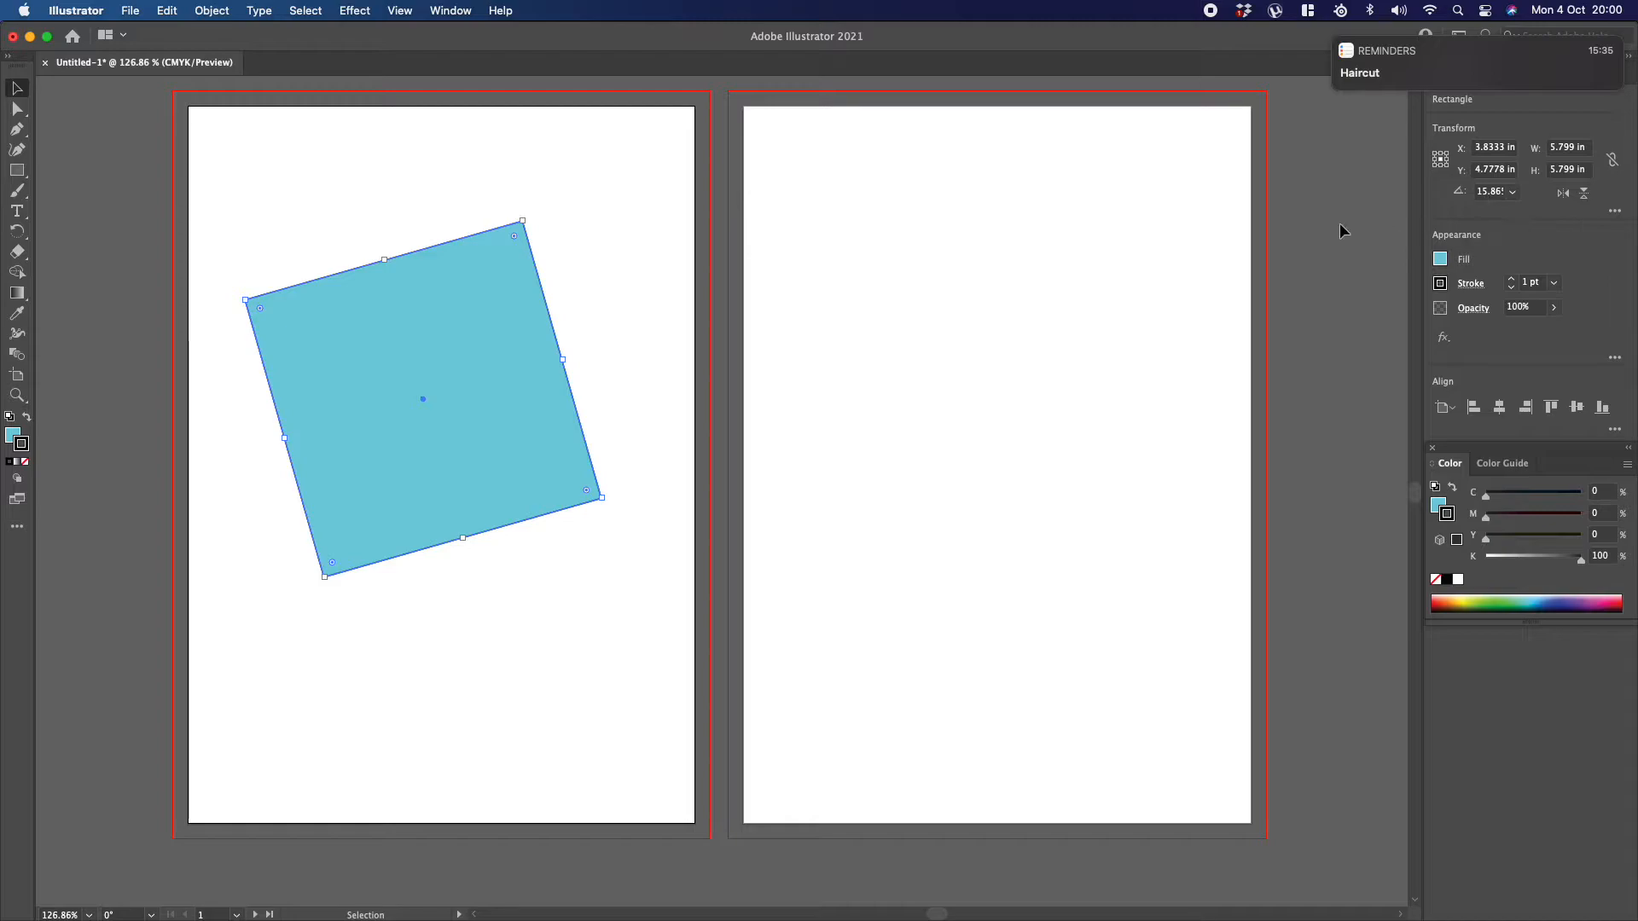
key("super+z")
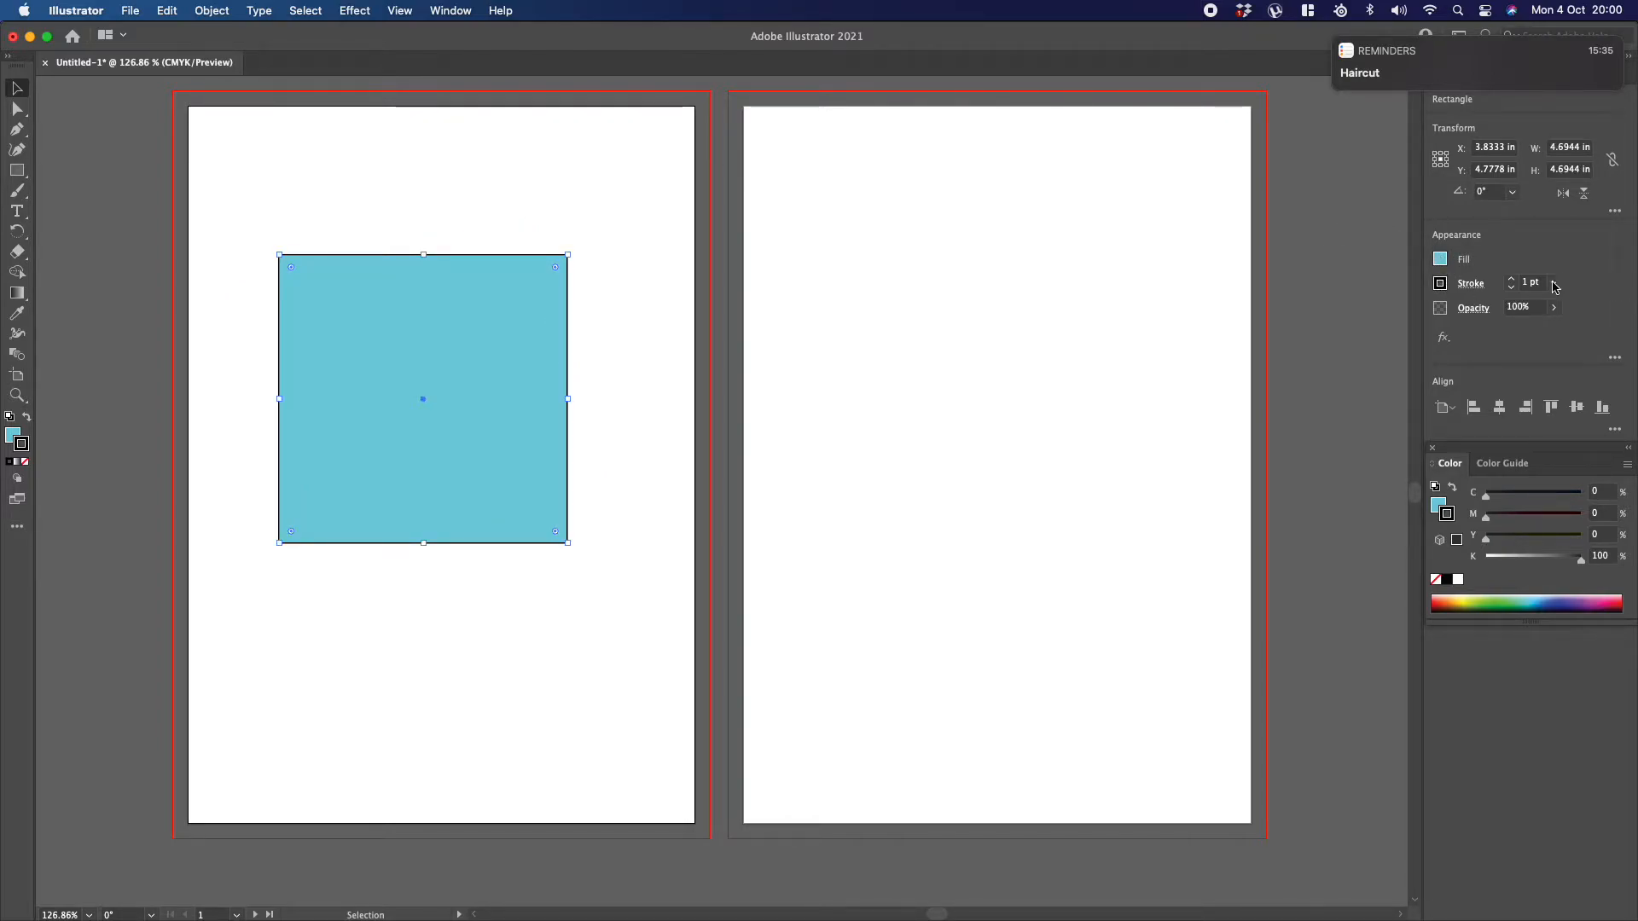
Step: Raise the blue square's stroke weight to 2 pt, and remove the stroke
left_click(1512, 280)
left_click(1512, 280)
left_click(1511, 287)
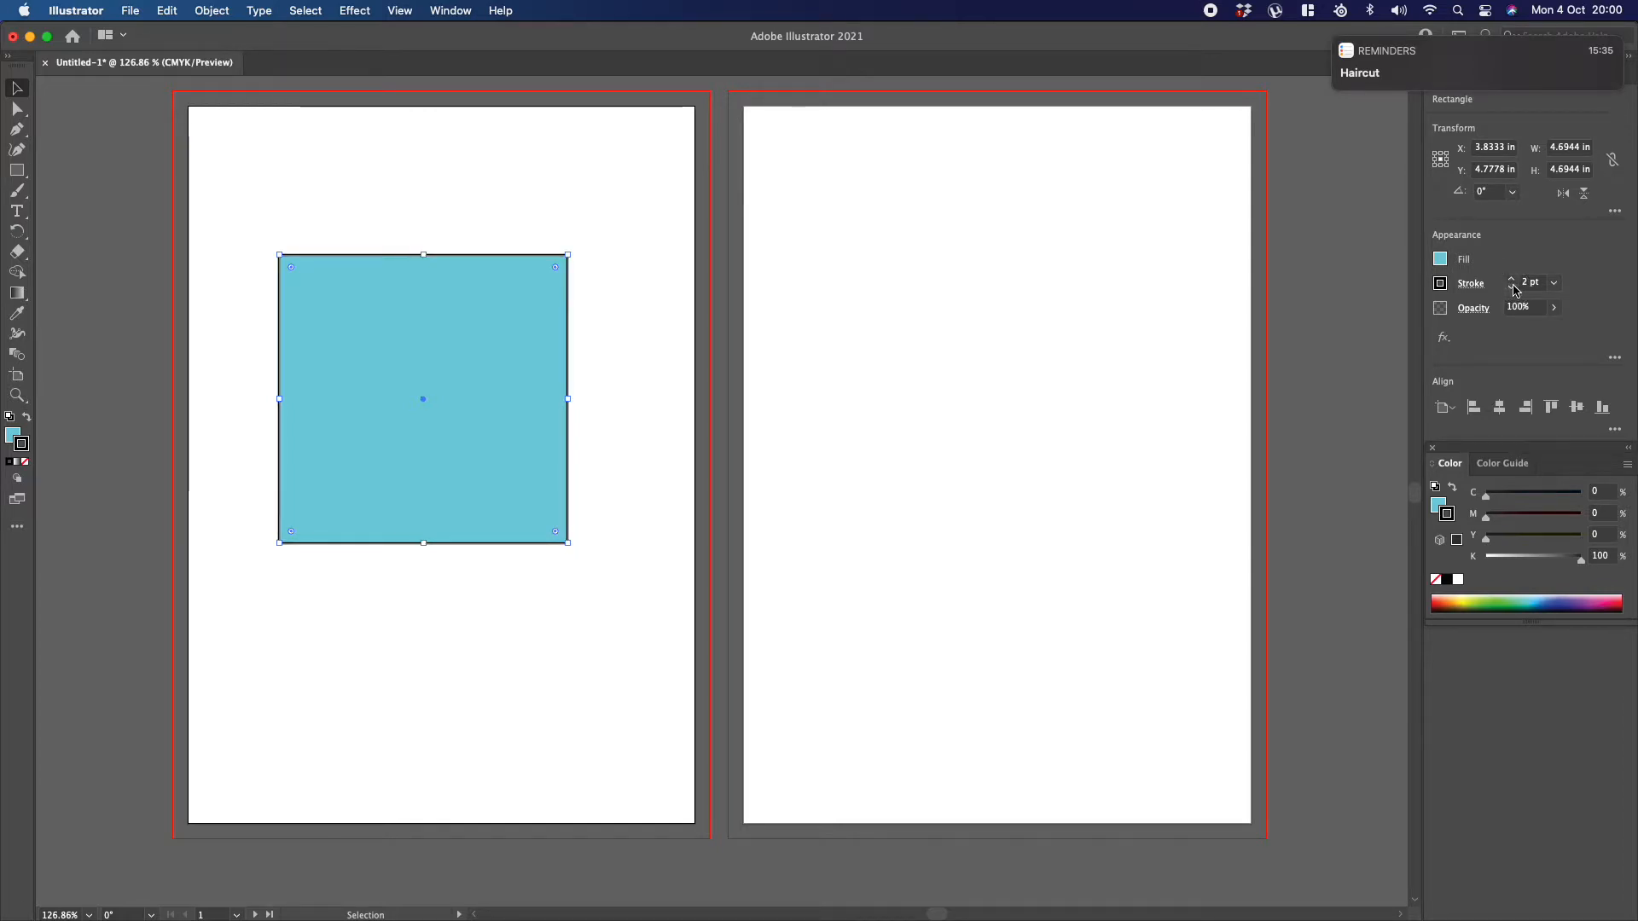
left_click(1437, 581)
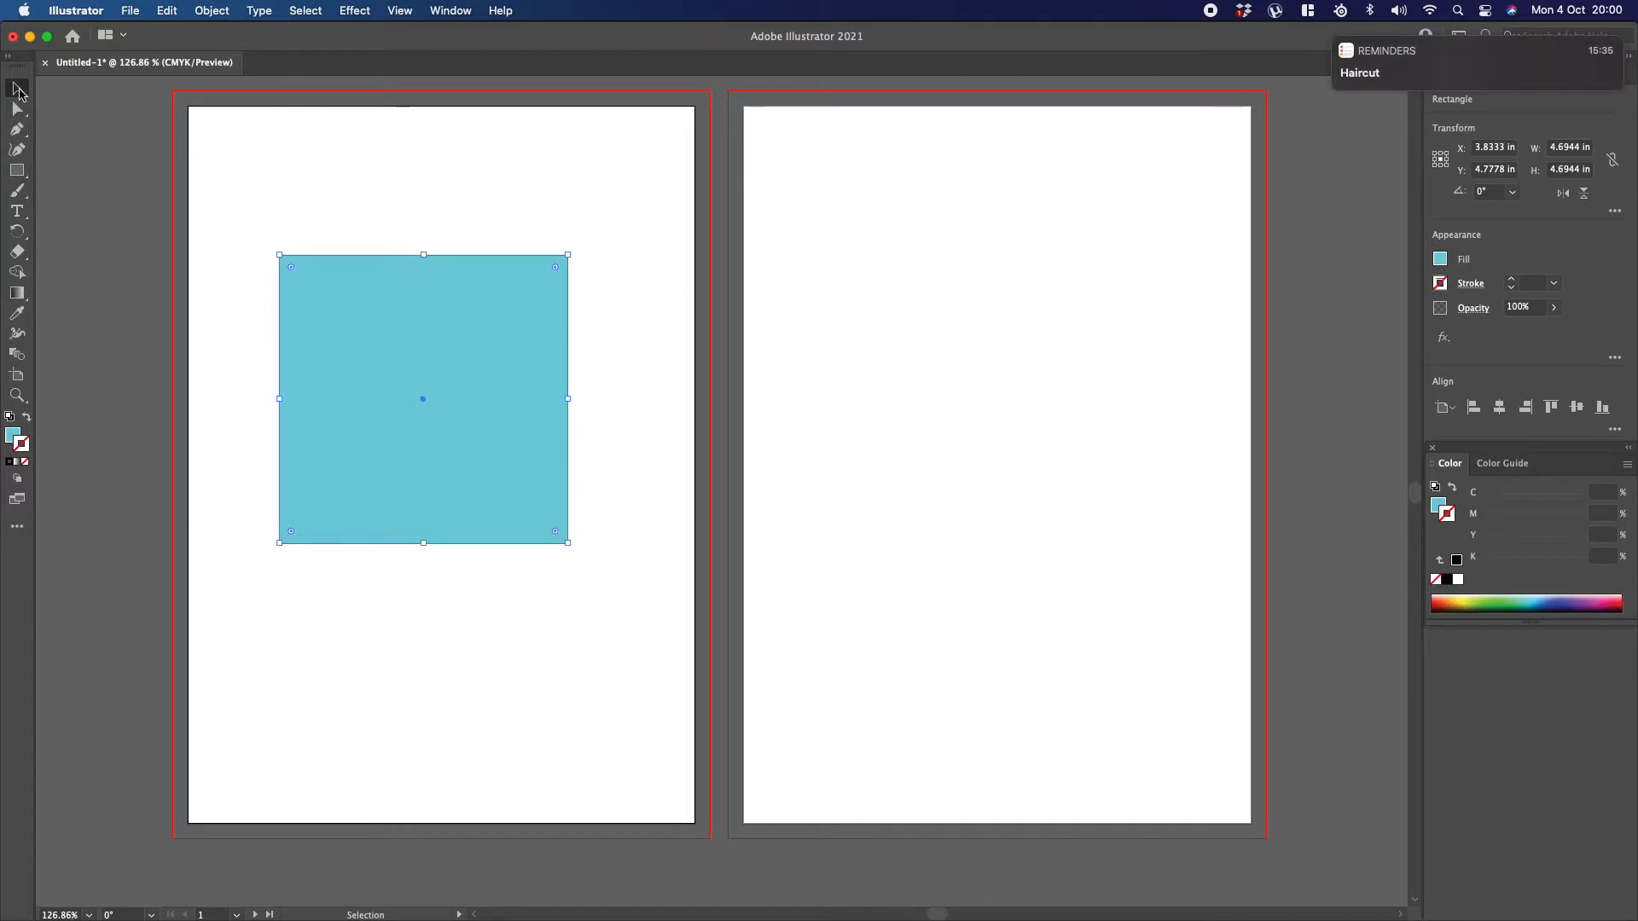
Step: Scale the square down to about 2.82 in wide in the first artboard's lower half, and draw a circle of the same width above it
left_click_drag(526, 285, 471, 493)
left_click(442, 398)
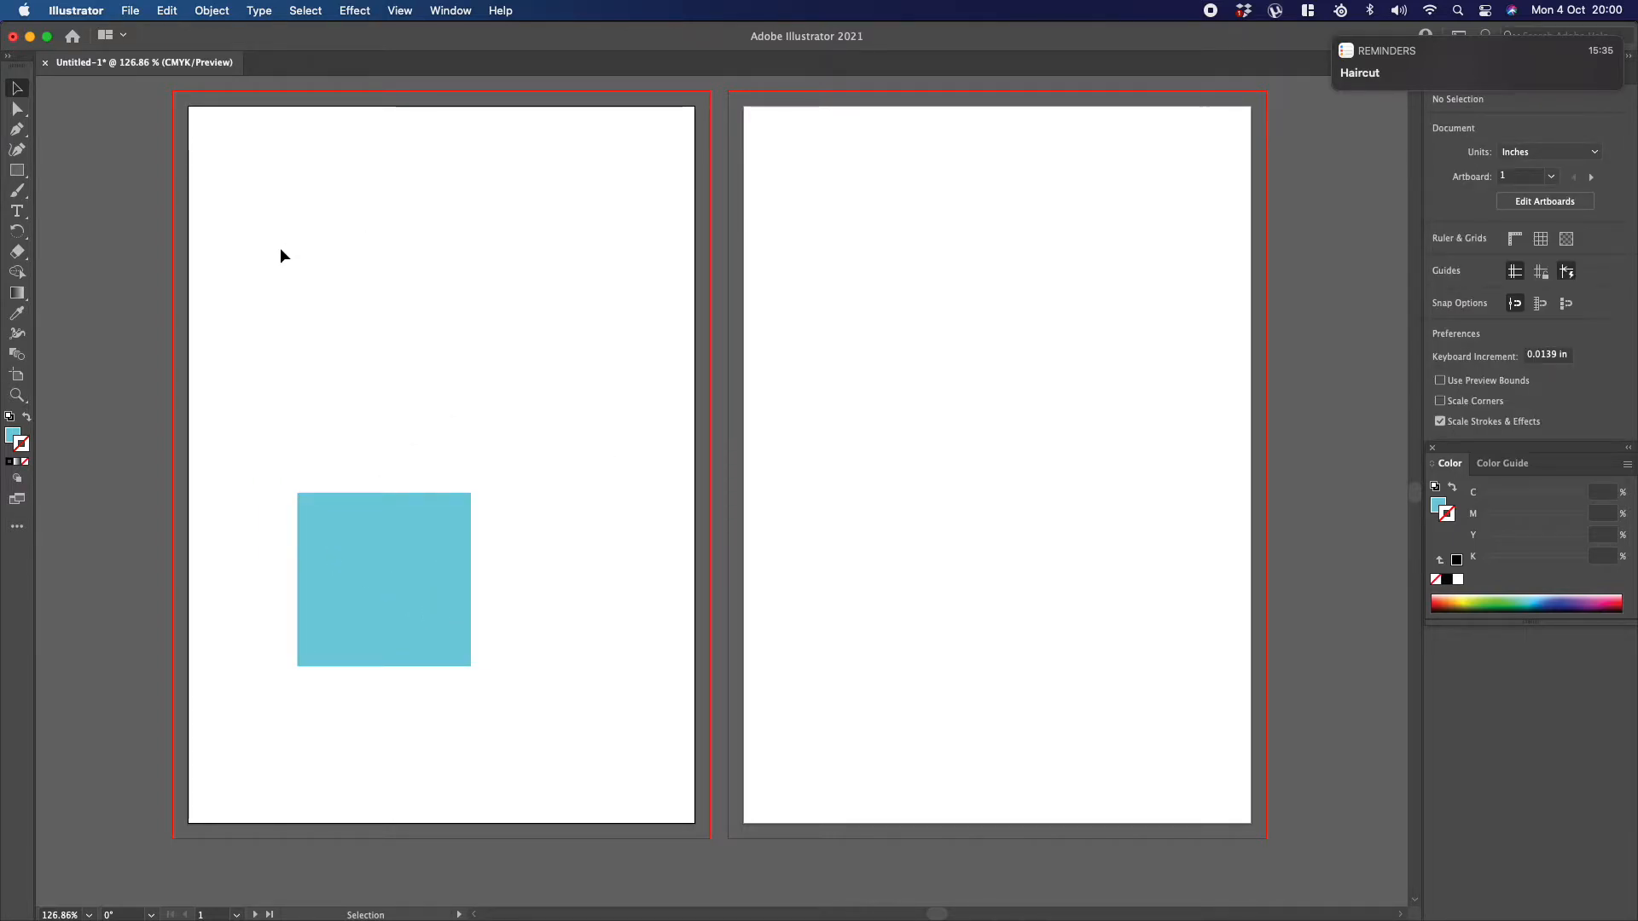
left_click(19, 171)
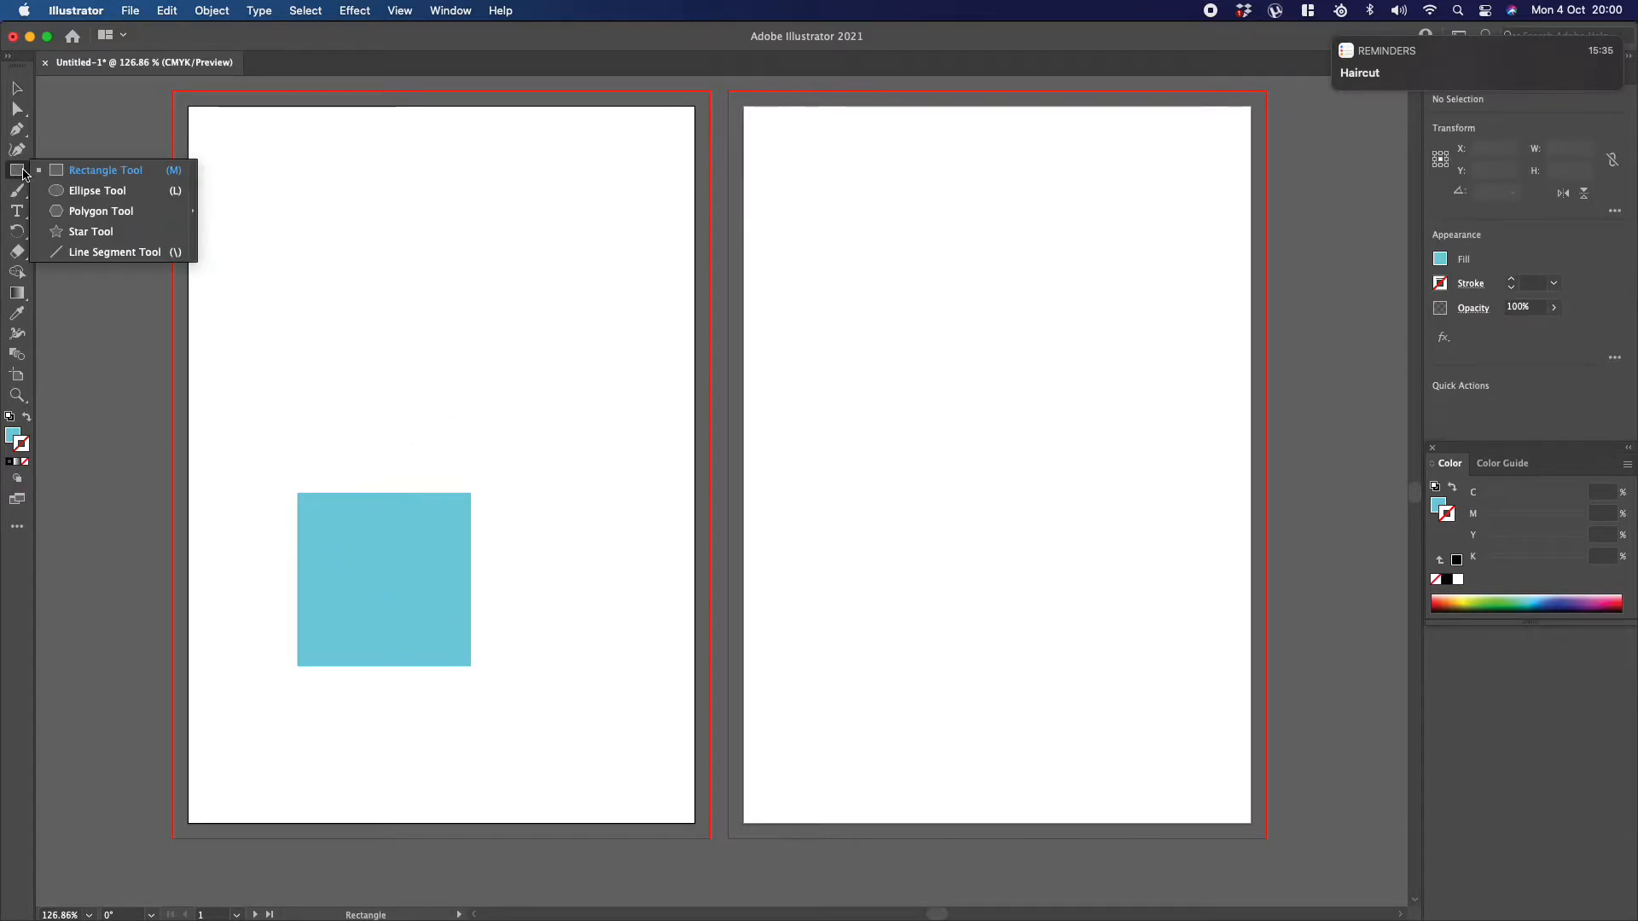
left_click(97, 190)
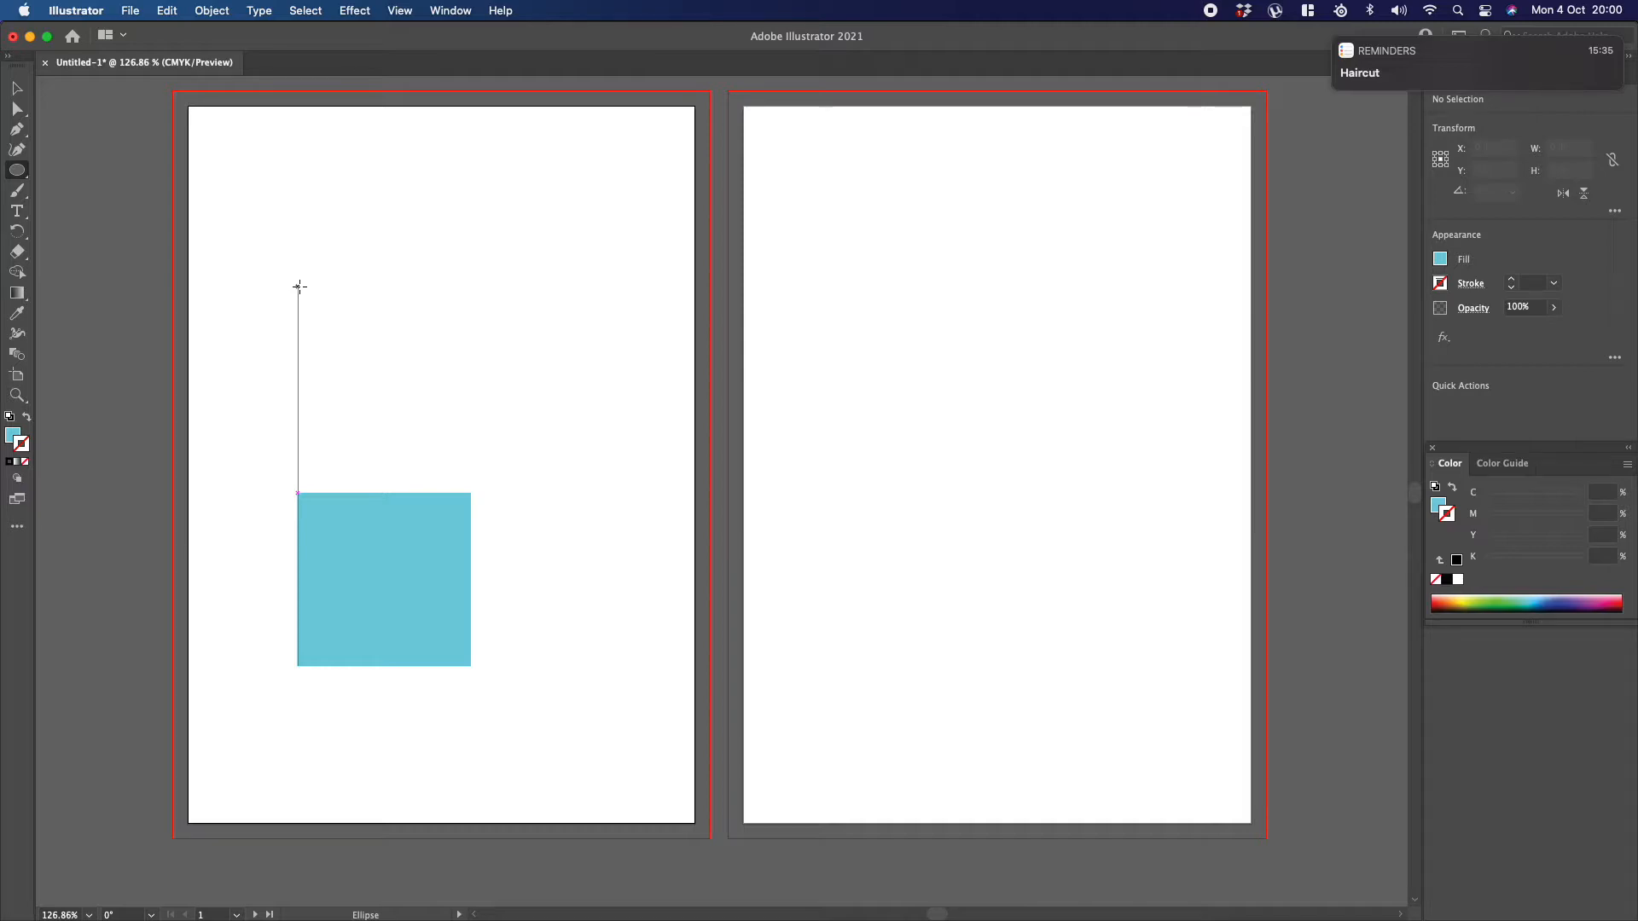
left_click_drag(299, 286, 472, 356)
scroll(472, 357, "down", 1)
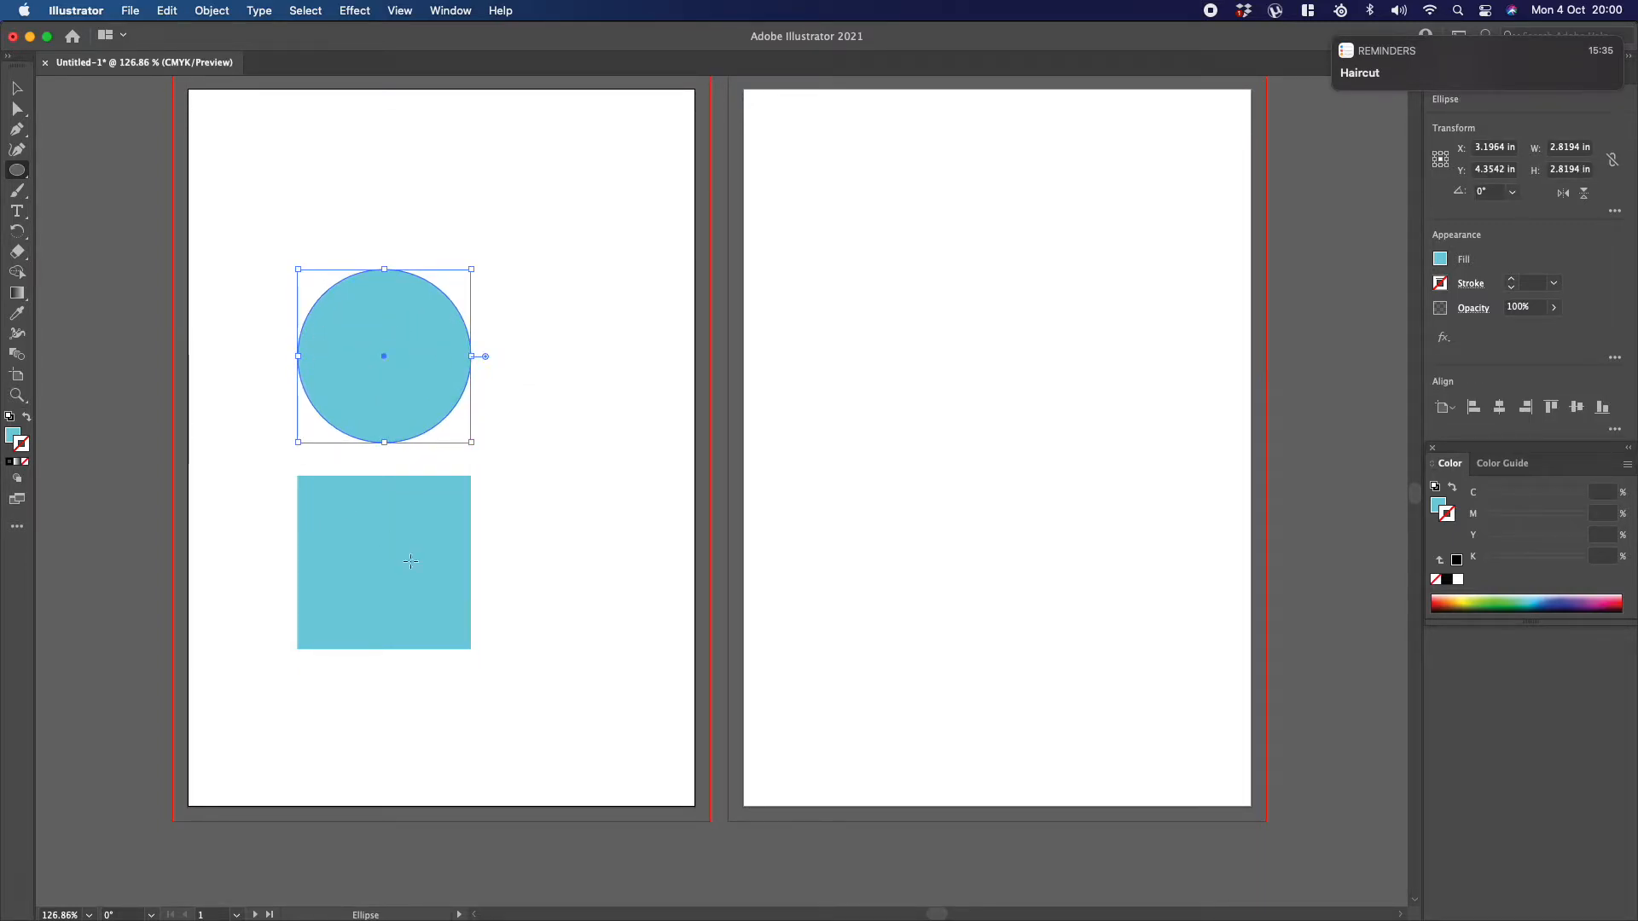
Step: Select the circle and the square one after the other to compare their widths and heights
key("v")
left_click(413, 256)
left_click(412, 328)
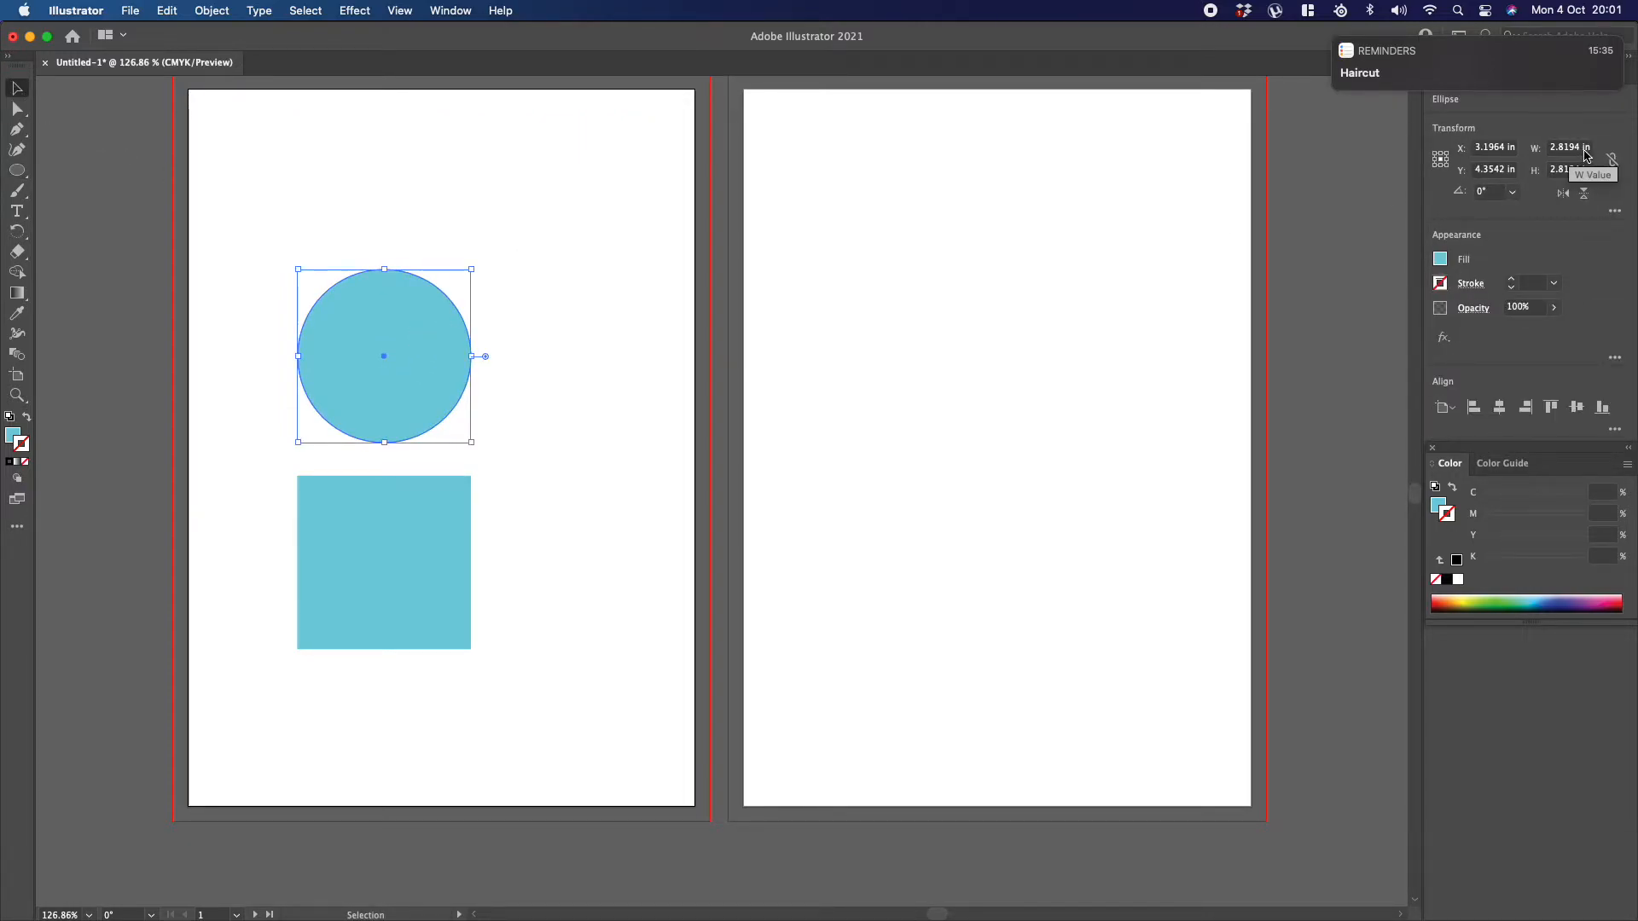
left_click(435, 502)
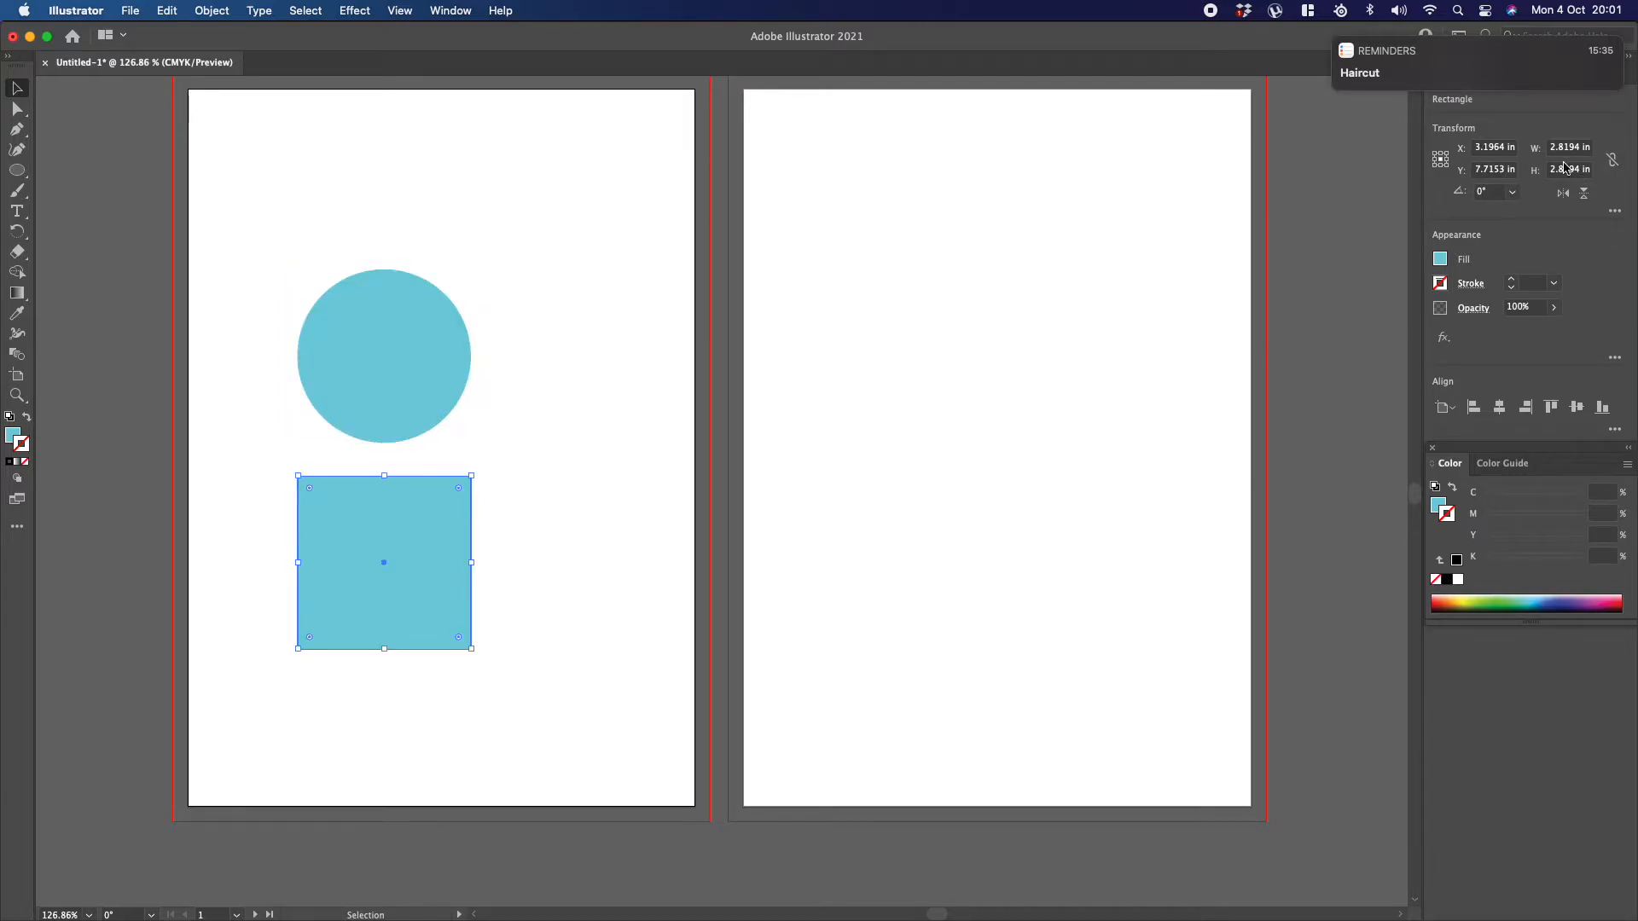
left_click(558, 256)
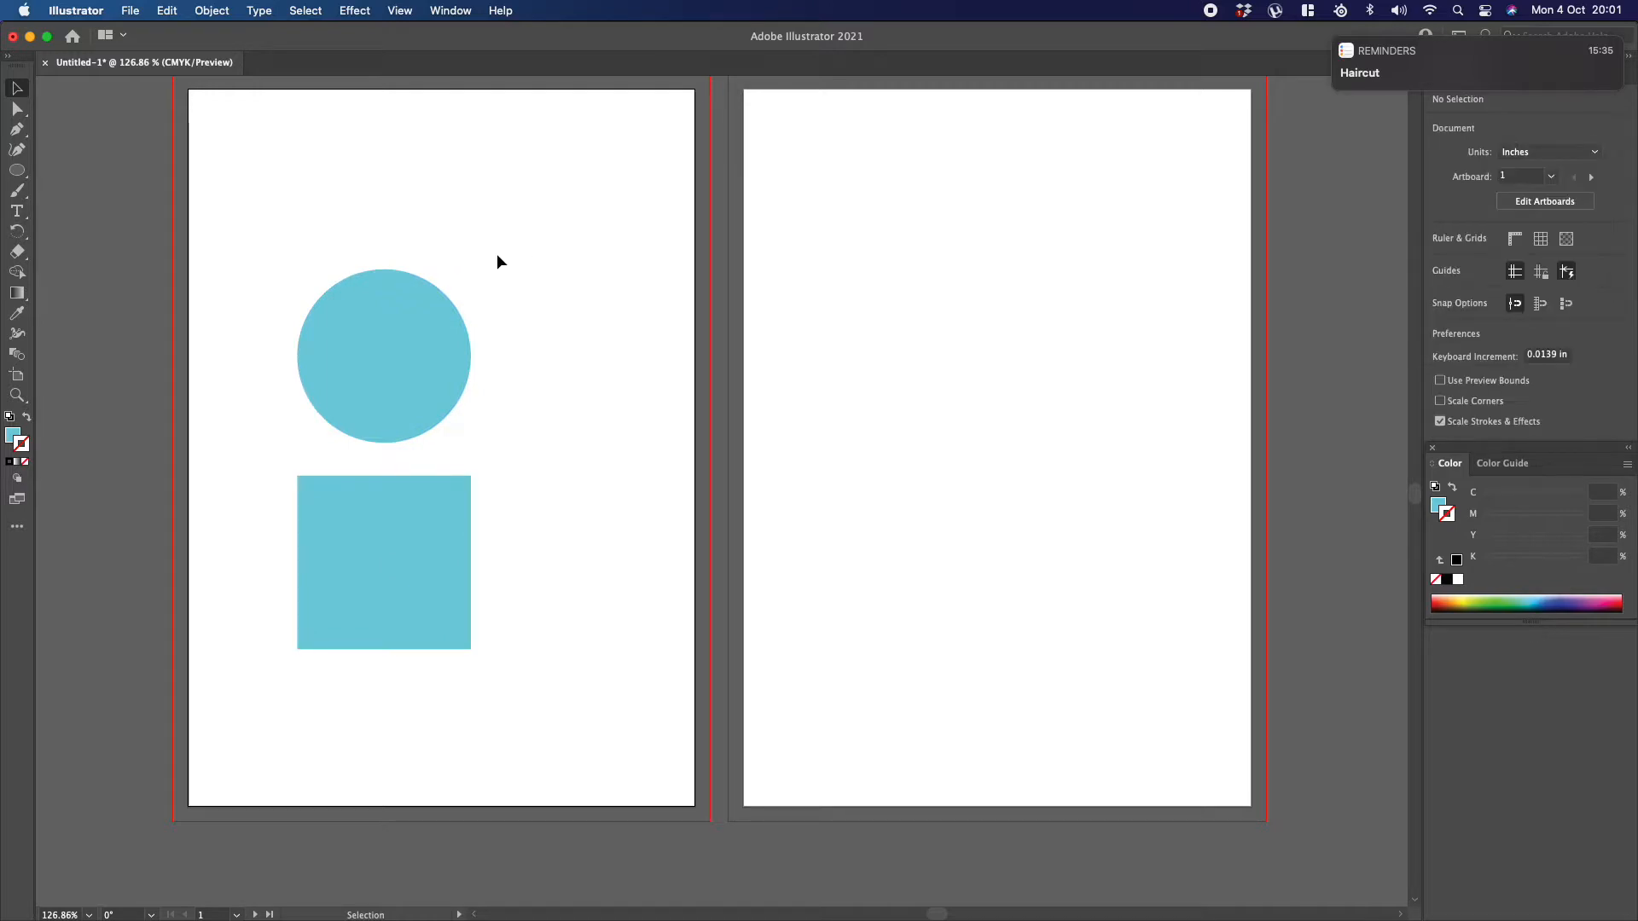
Step: Duplicate the circle to the right of the square, and make and delete another copy straight above it
mouse_move(396, 310)
left_mouse_down()
mouse_move(521, 309)
mouse_move(418, 318)
left_mouse_up()
left_click(515, 298)
left_click(436, 356)
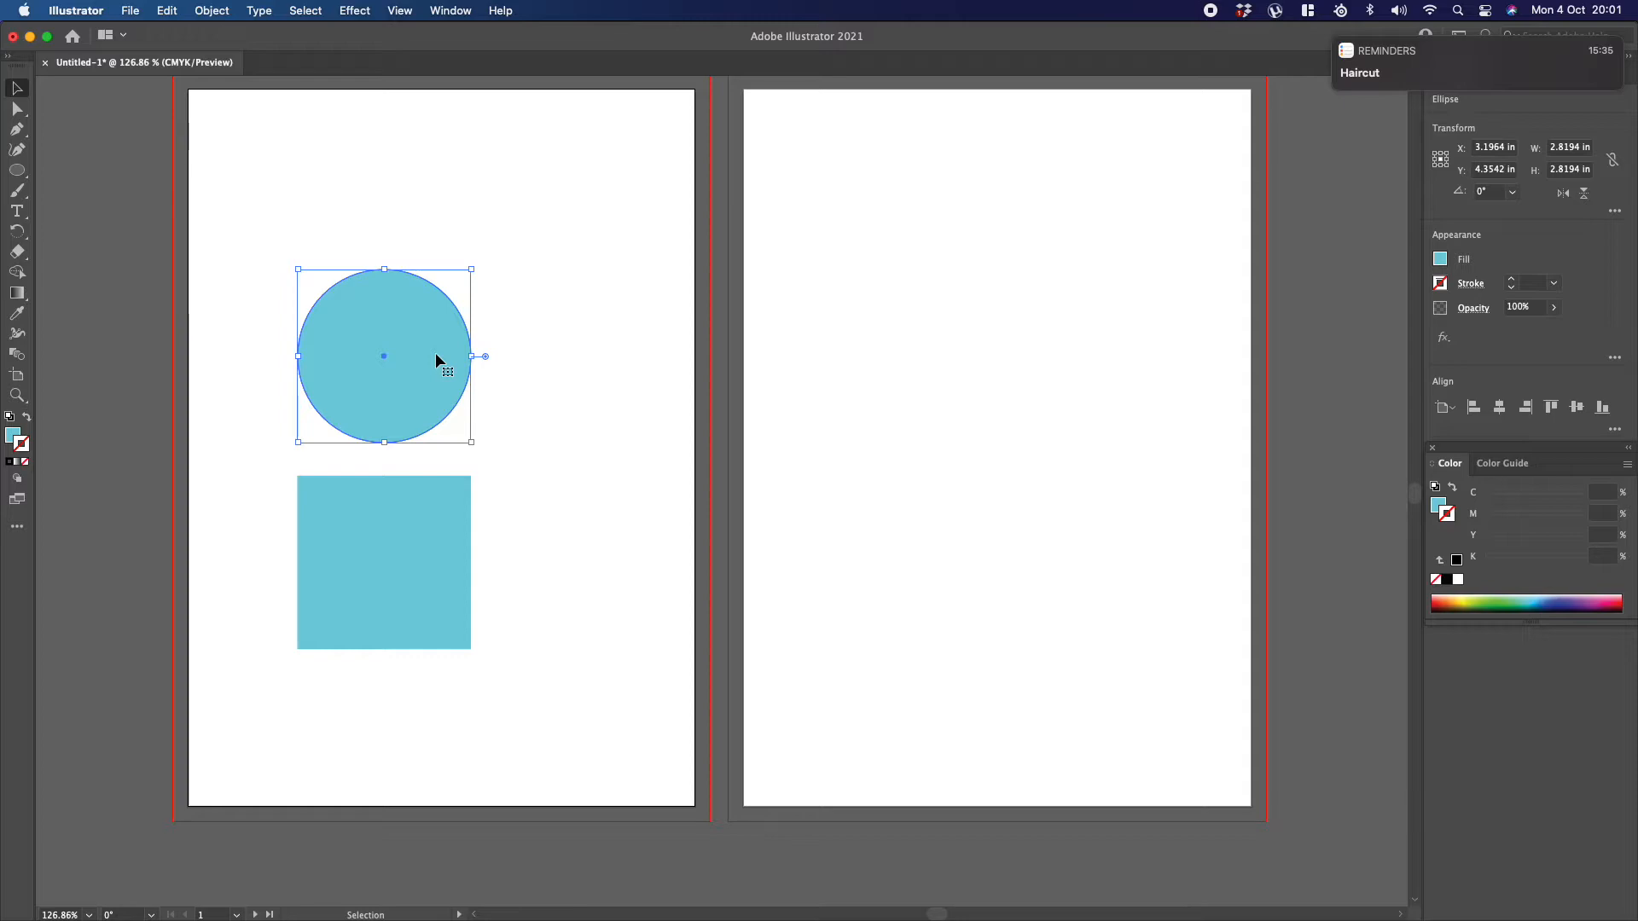
left_click_drag(424, 326, 622, 486)
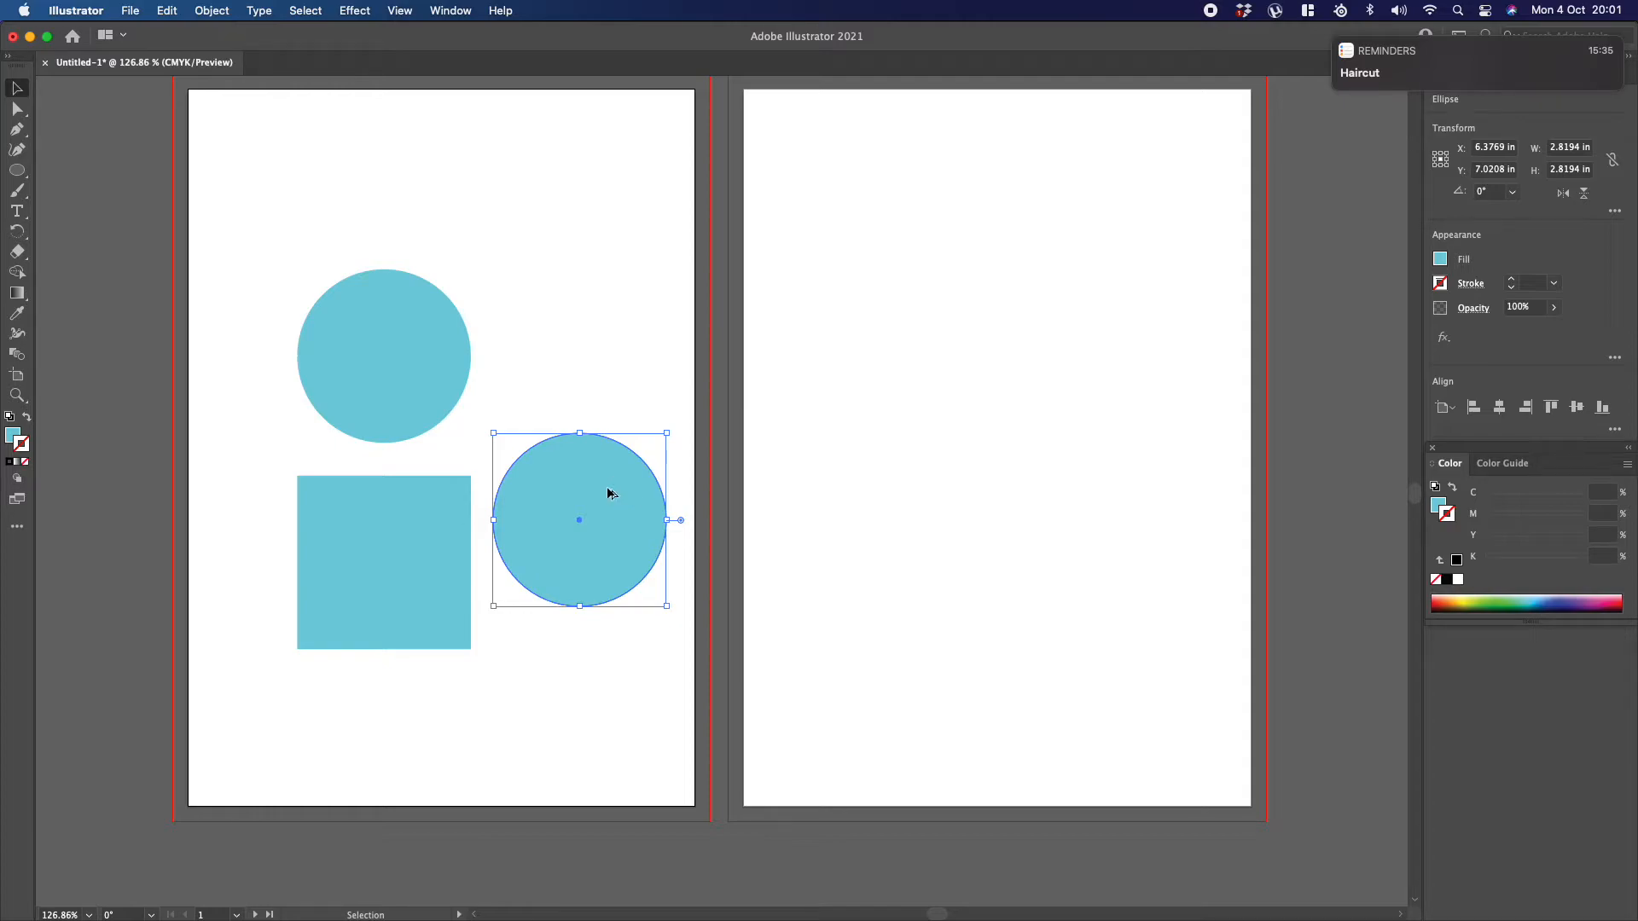
left_click_drag(597, 490, 595, 190)
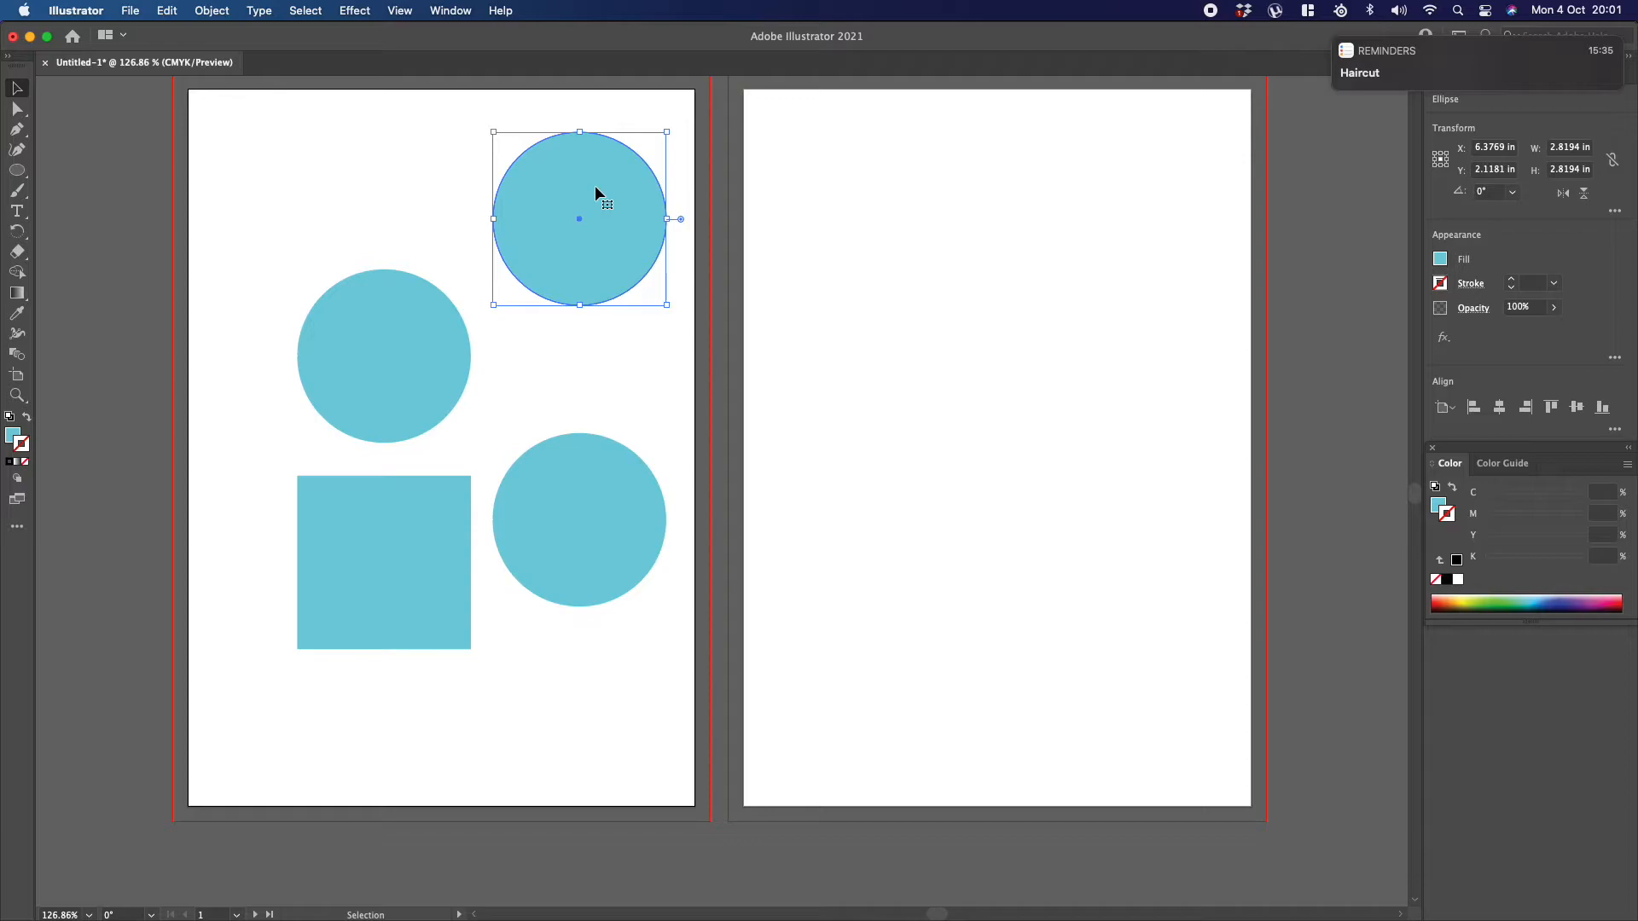
key("Delete")
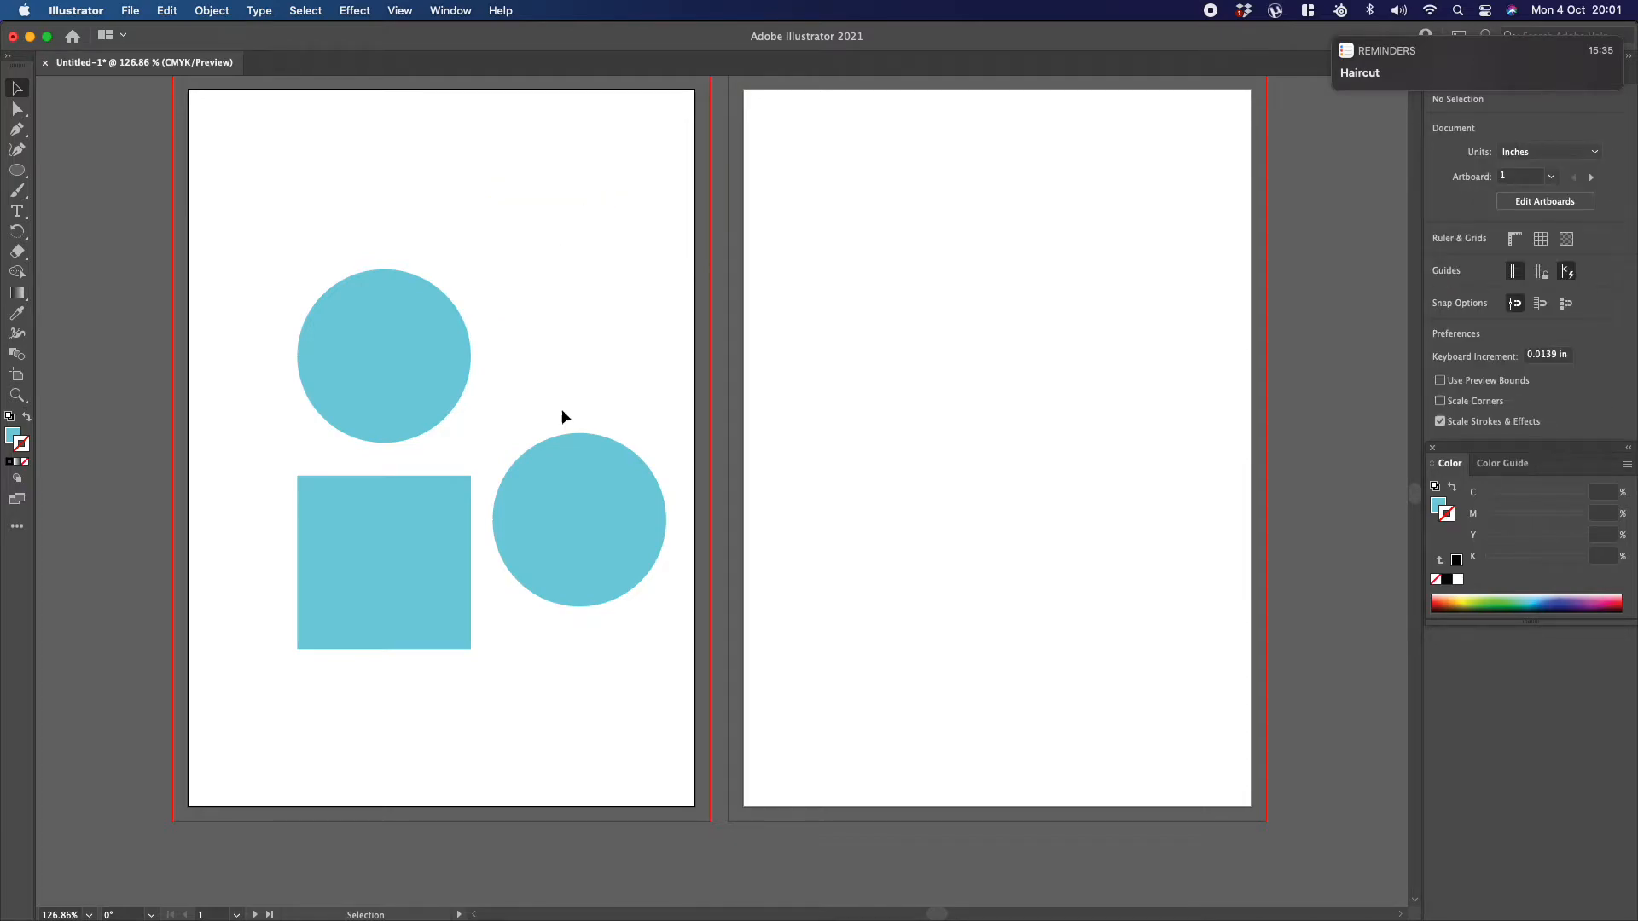
Step: Move the circle copy over the square's right edge and the original circle over its top edge, forming a tilted heart
left_click_drag(570, 488, 574, 514)
left_click_drag(563, 519, 563, 518)
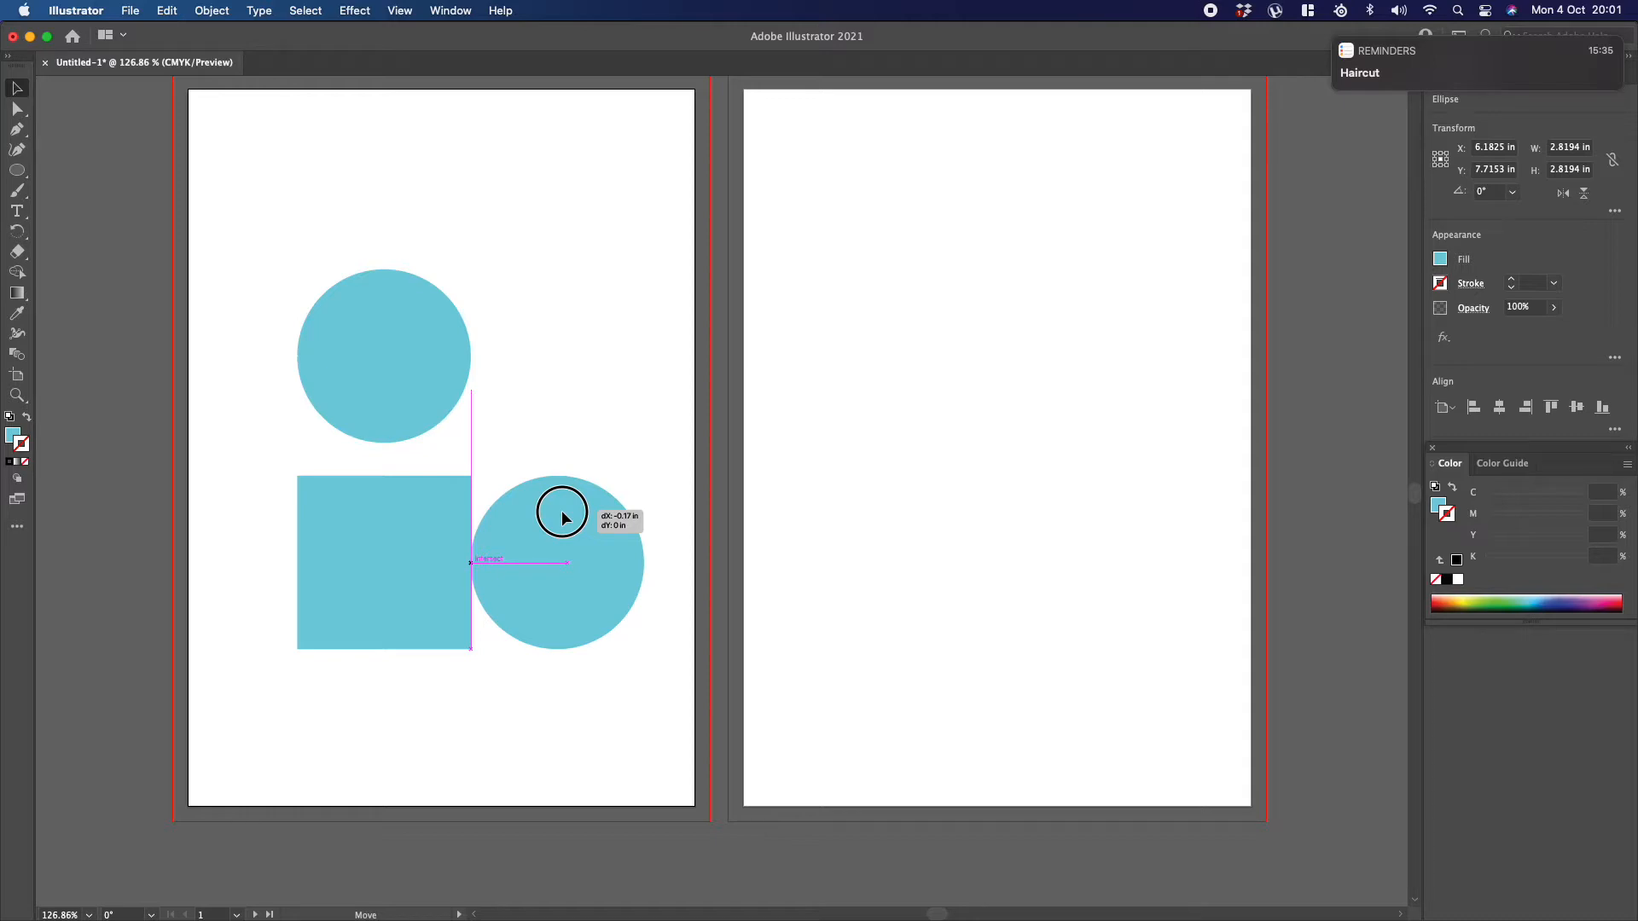
left_click_drag(563, 518, 563, 517)
left_click_drag(563, 518, 563, 518)
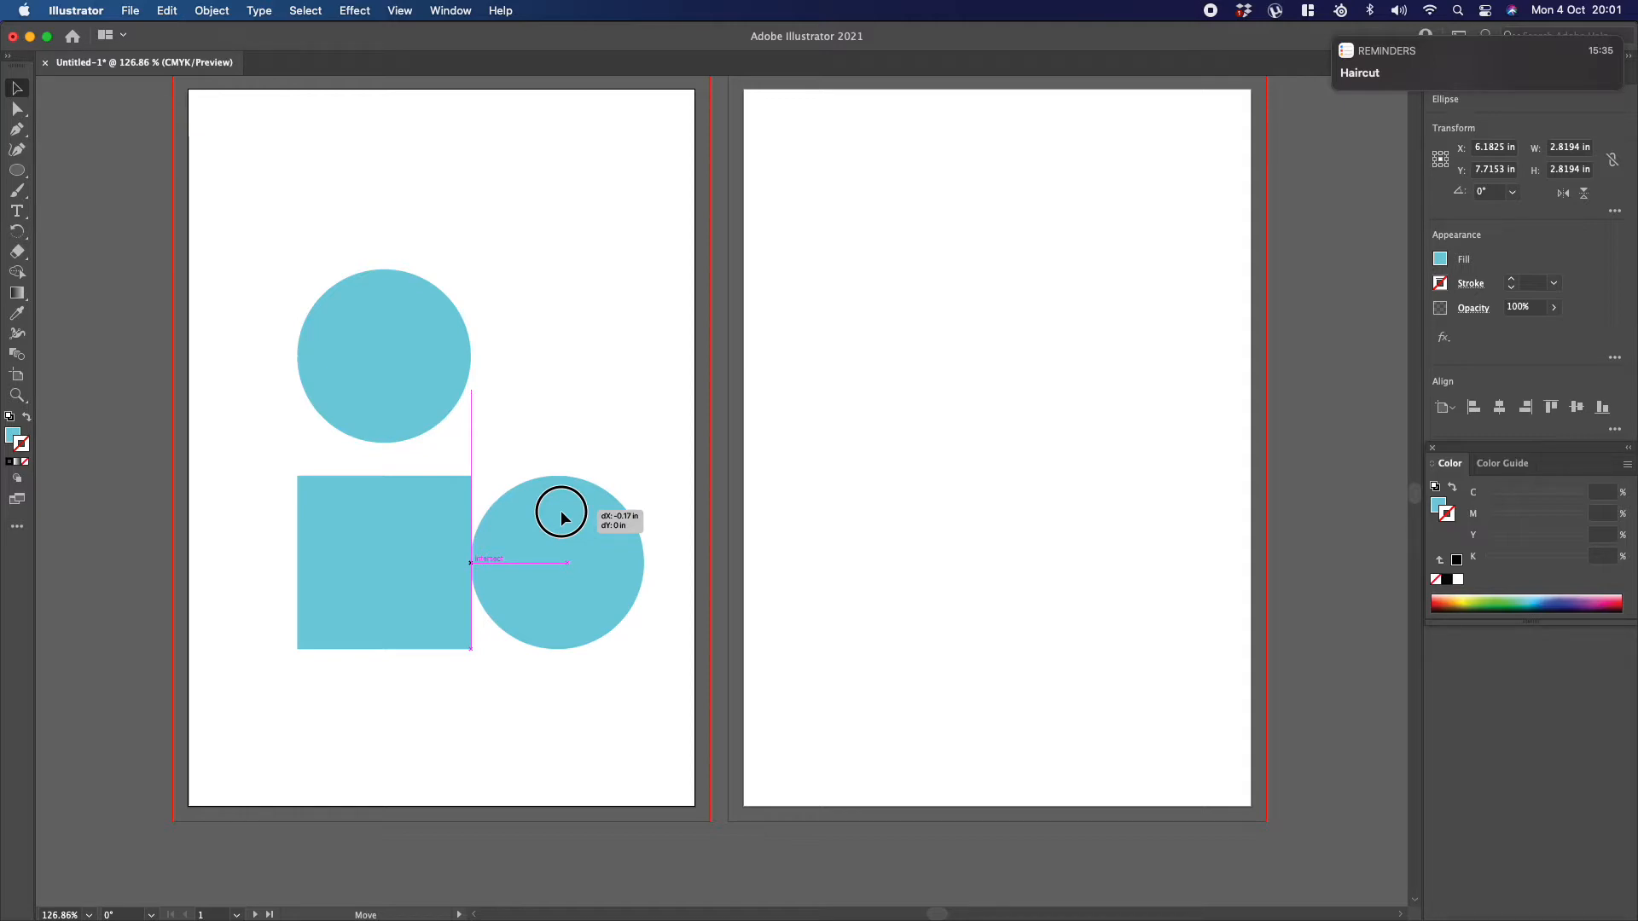
left_click_drag(563, 517, 488, 508)
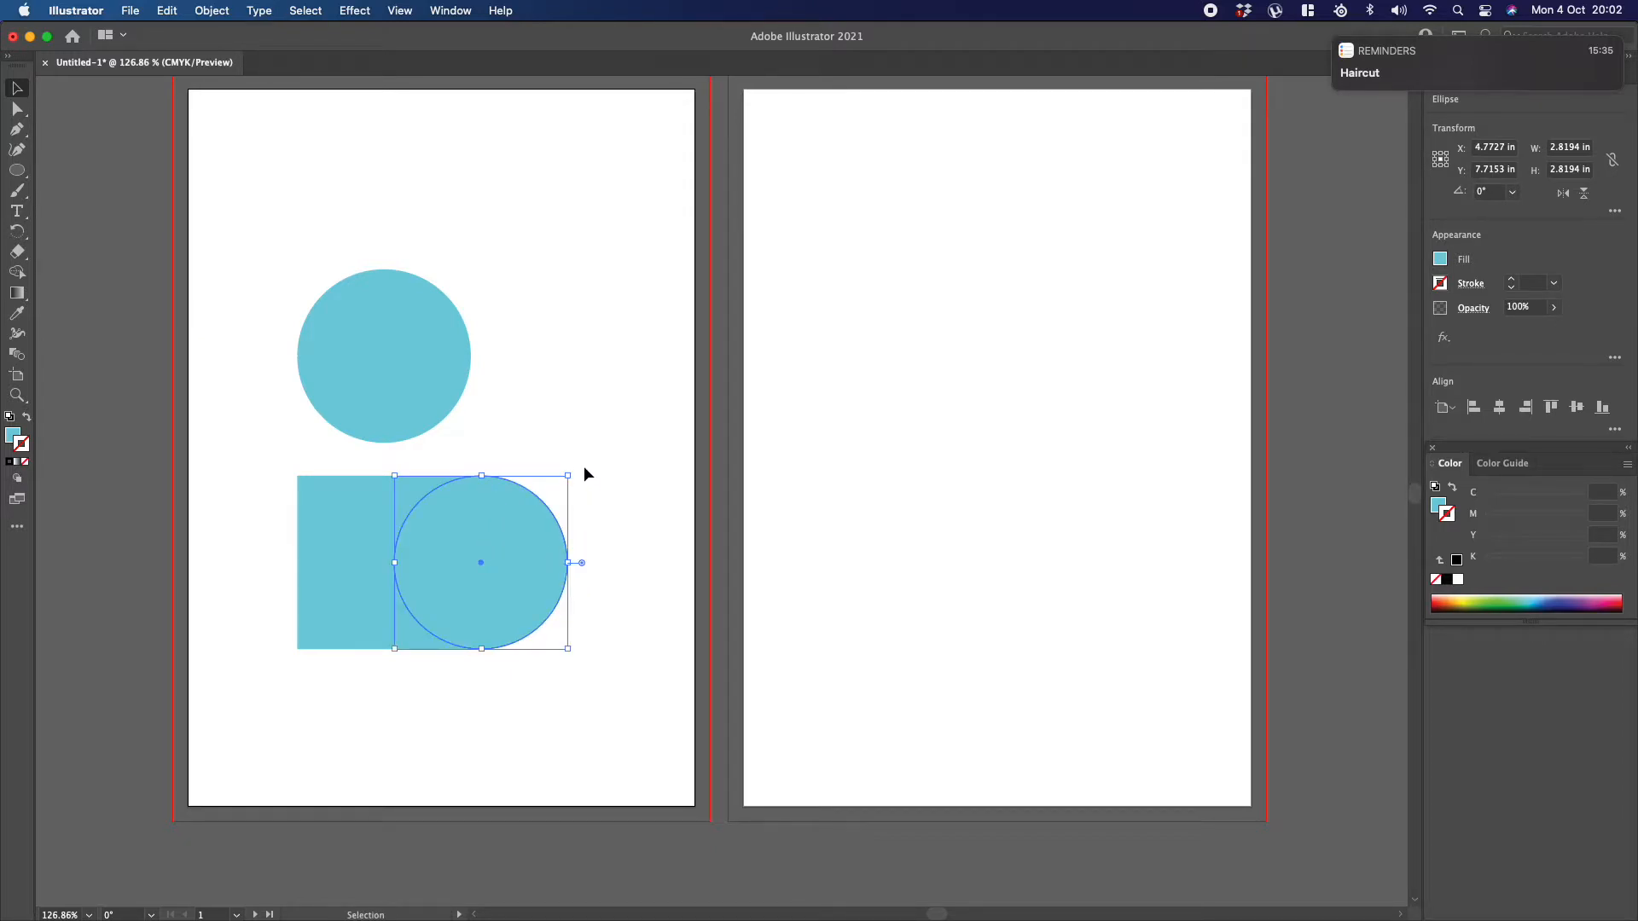
left_click_drag(386, 365, 386, 480)
left_click(383, 273)
Step: Select all three shapes and scale them up proportionally to about 5.64 × 5.43 in
left_click_drag(264, 266, 619, 704)
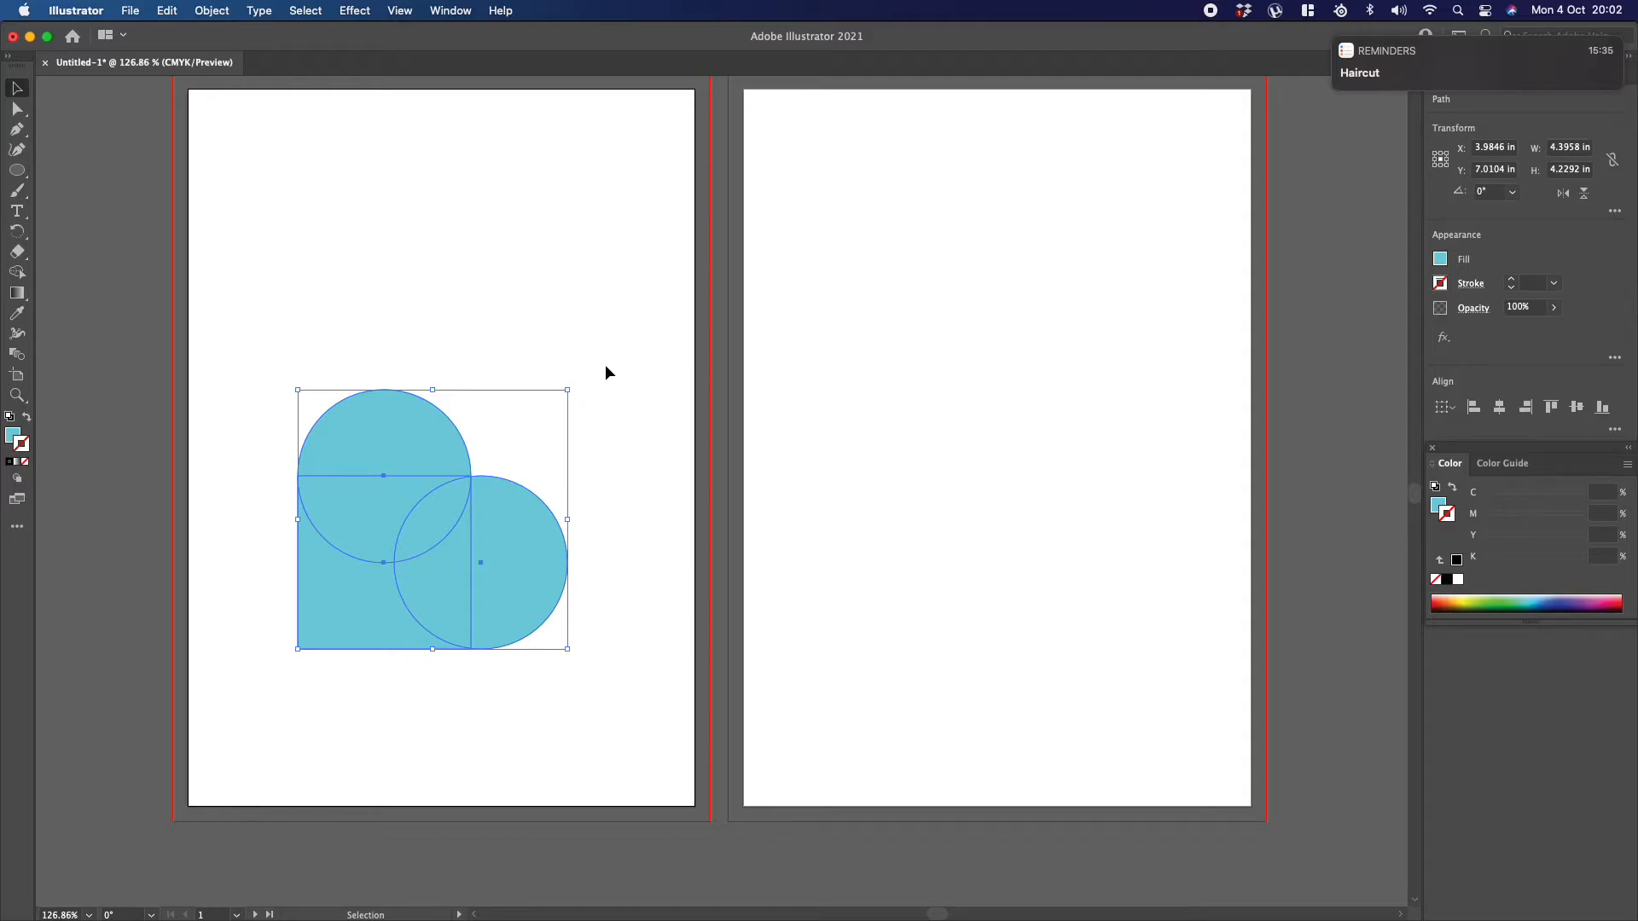
left_click(223, 192)
left_click_drag(254, 332, 618, 704)
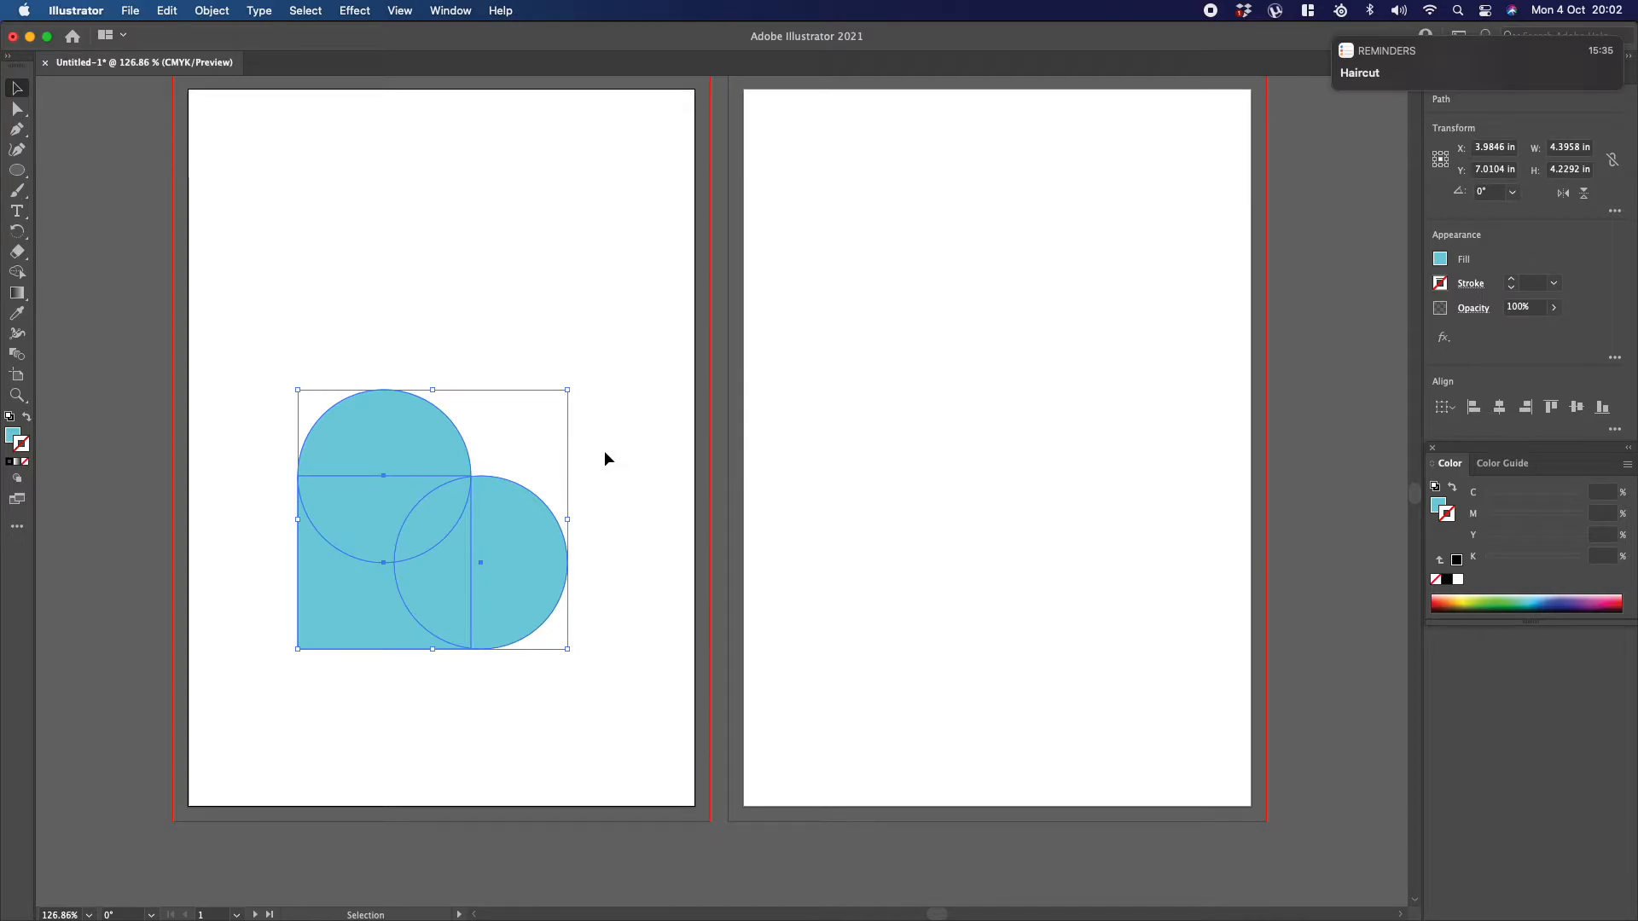
key("shift+m")
left_click(632, 424)
left_click_drag(495, 452, 444, 505)
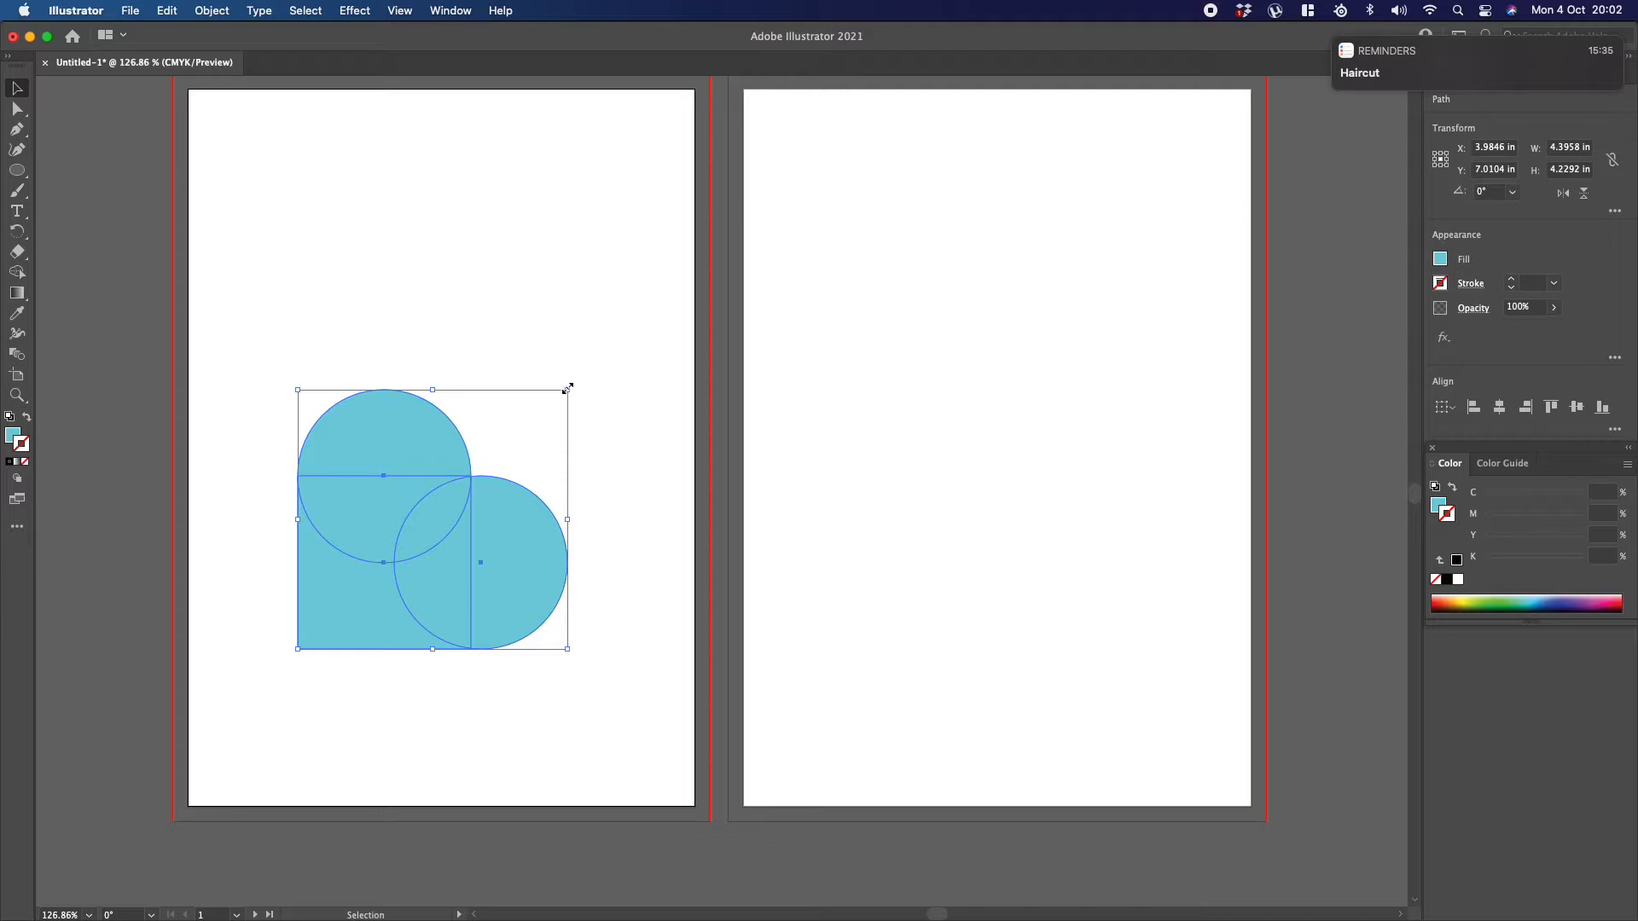
left_click_drag(567, 389, 643, 294)
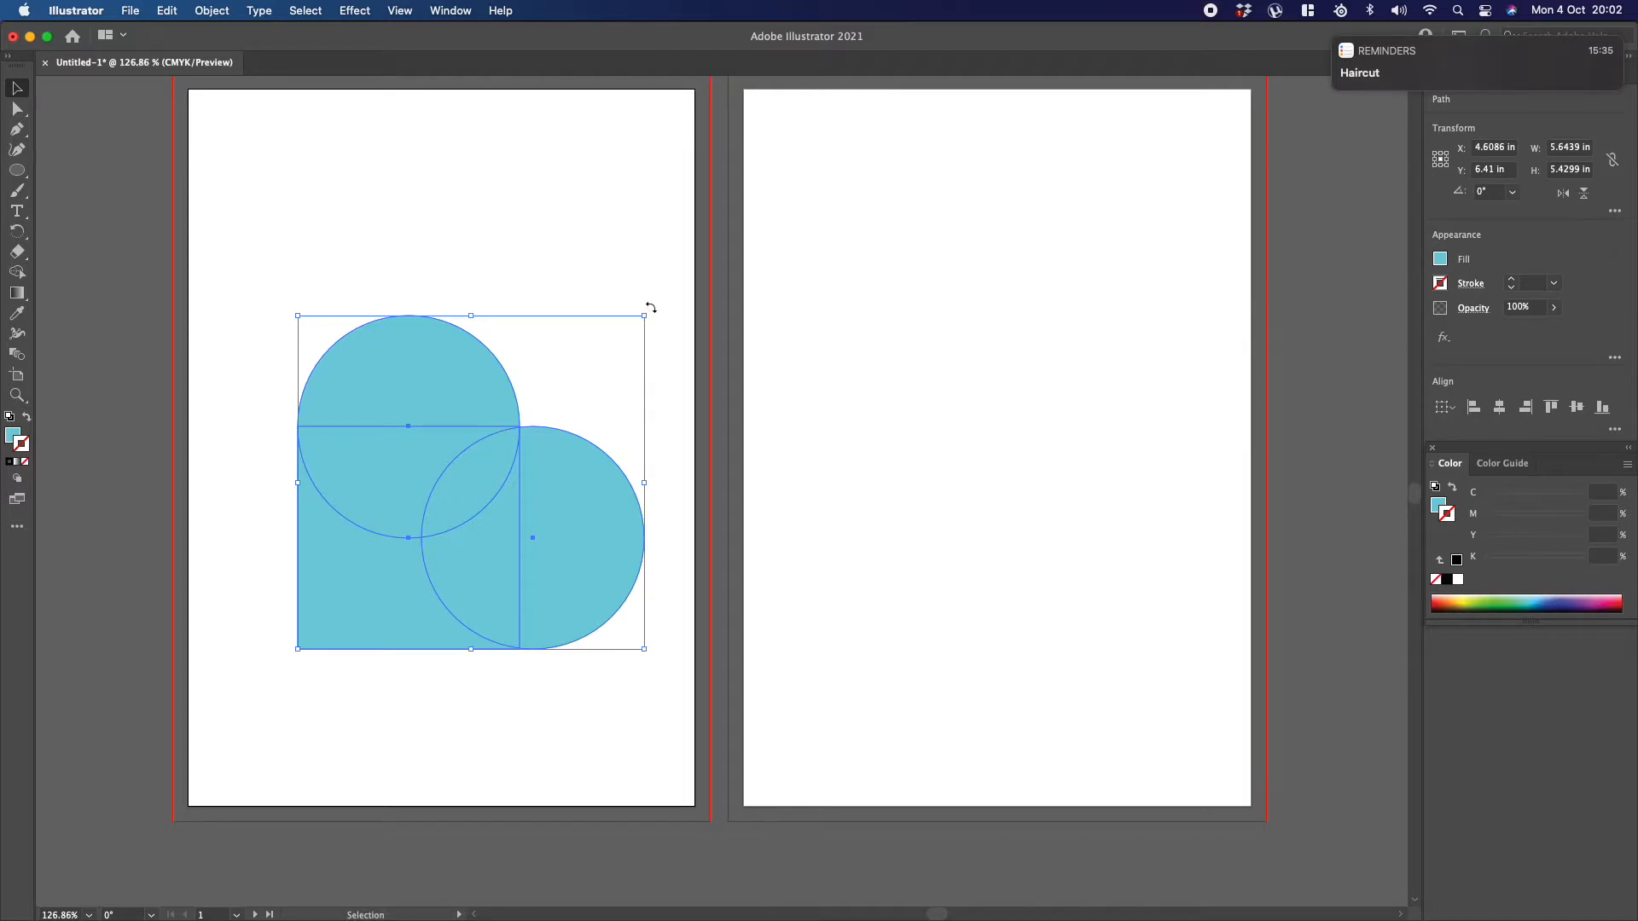
Step: Rotate the three shapes 45° counterclockwise, and undo the rotation
left_click_drag(650, 306, 537, 314)
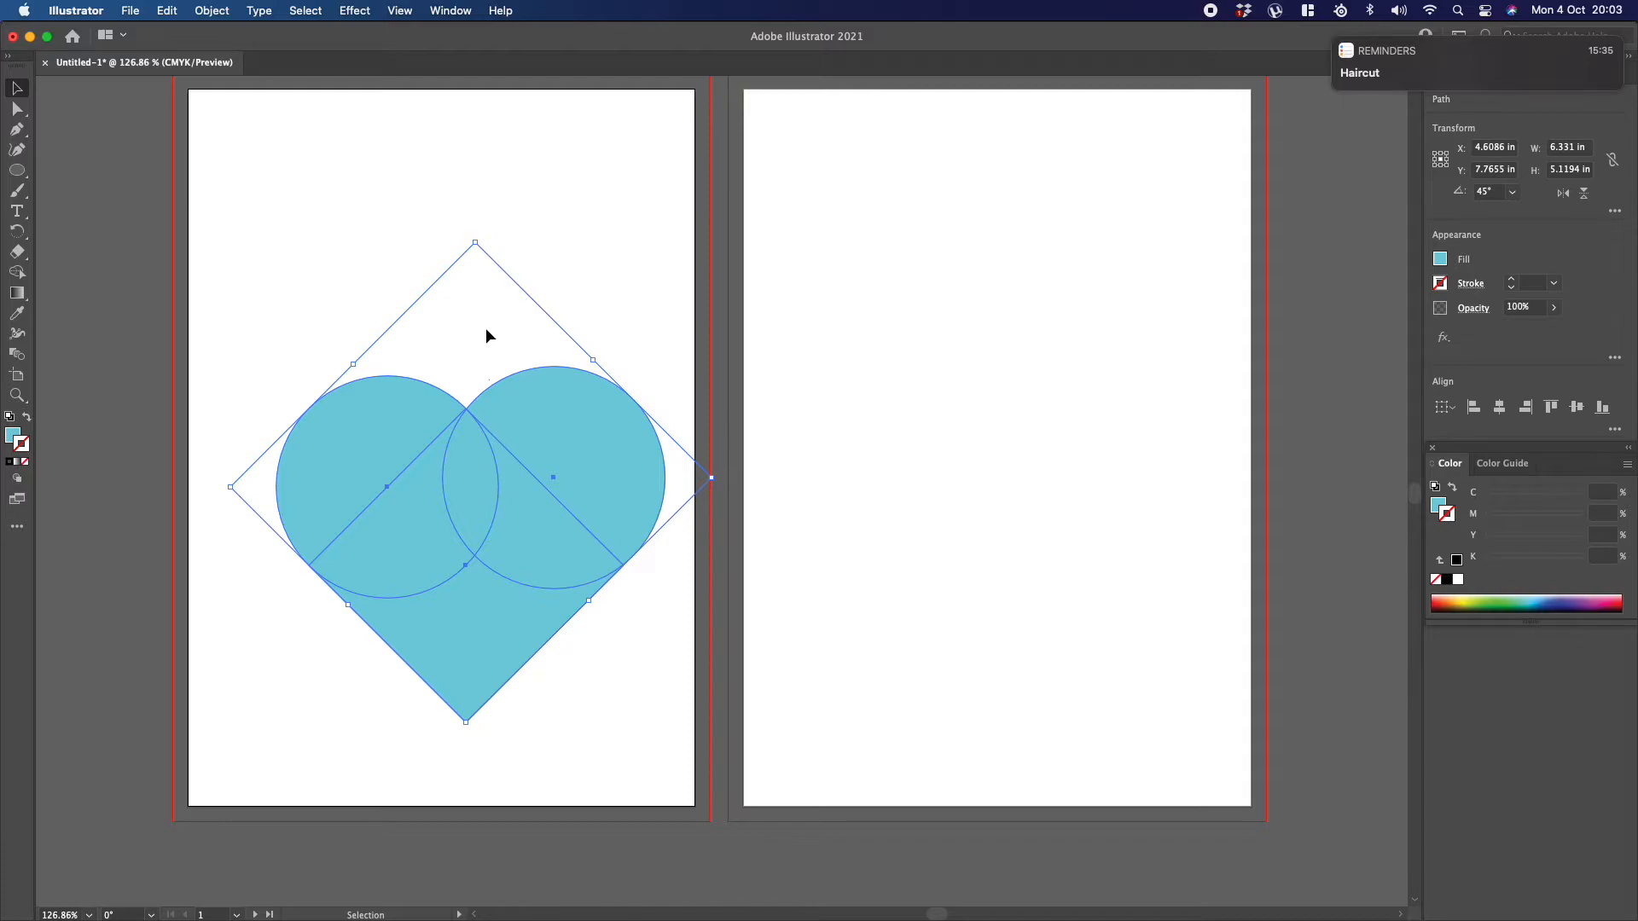
left_click(594, 286)
left_click(558, 411)
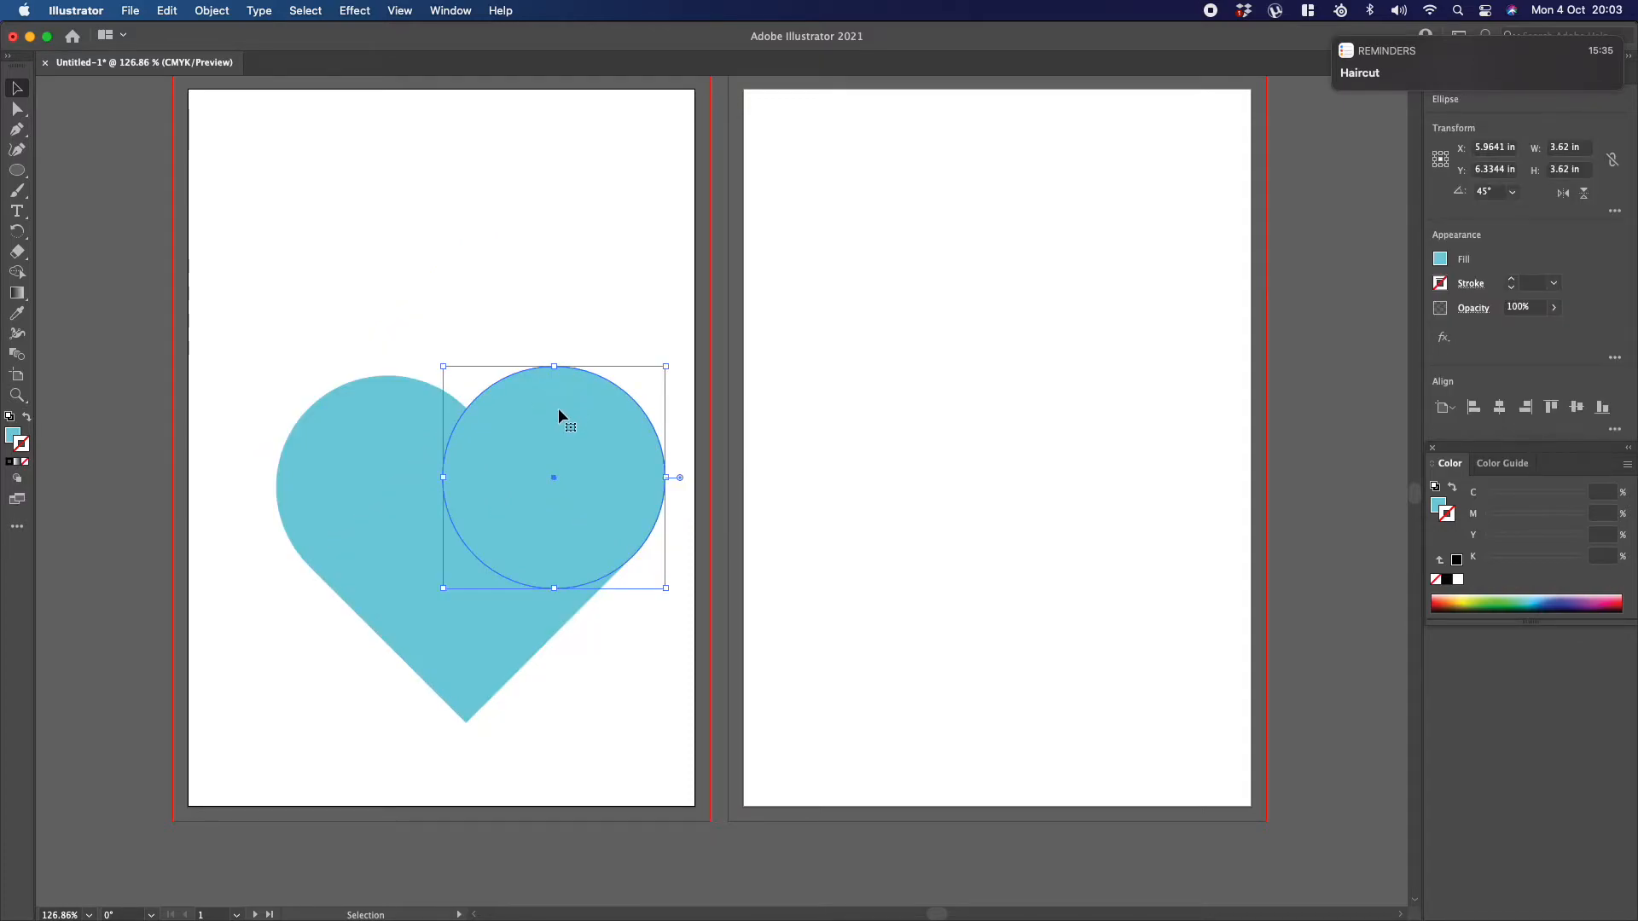
key("super+z")
Step: Shift the right circle slightly left so its centre lies exactly on the square's right edge
left_click(571, 497)
left_click(673, 438)
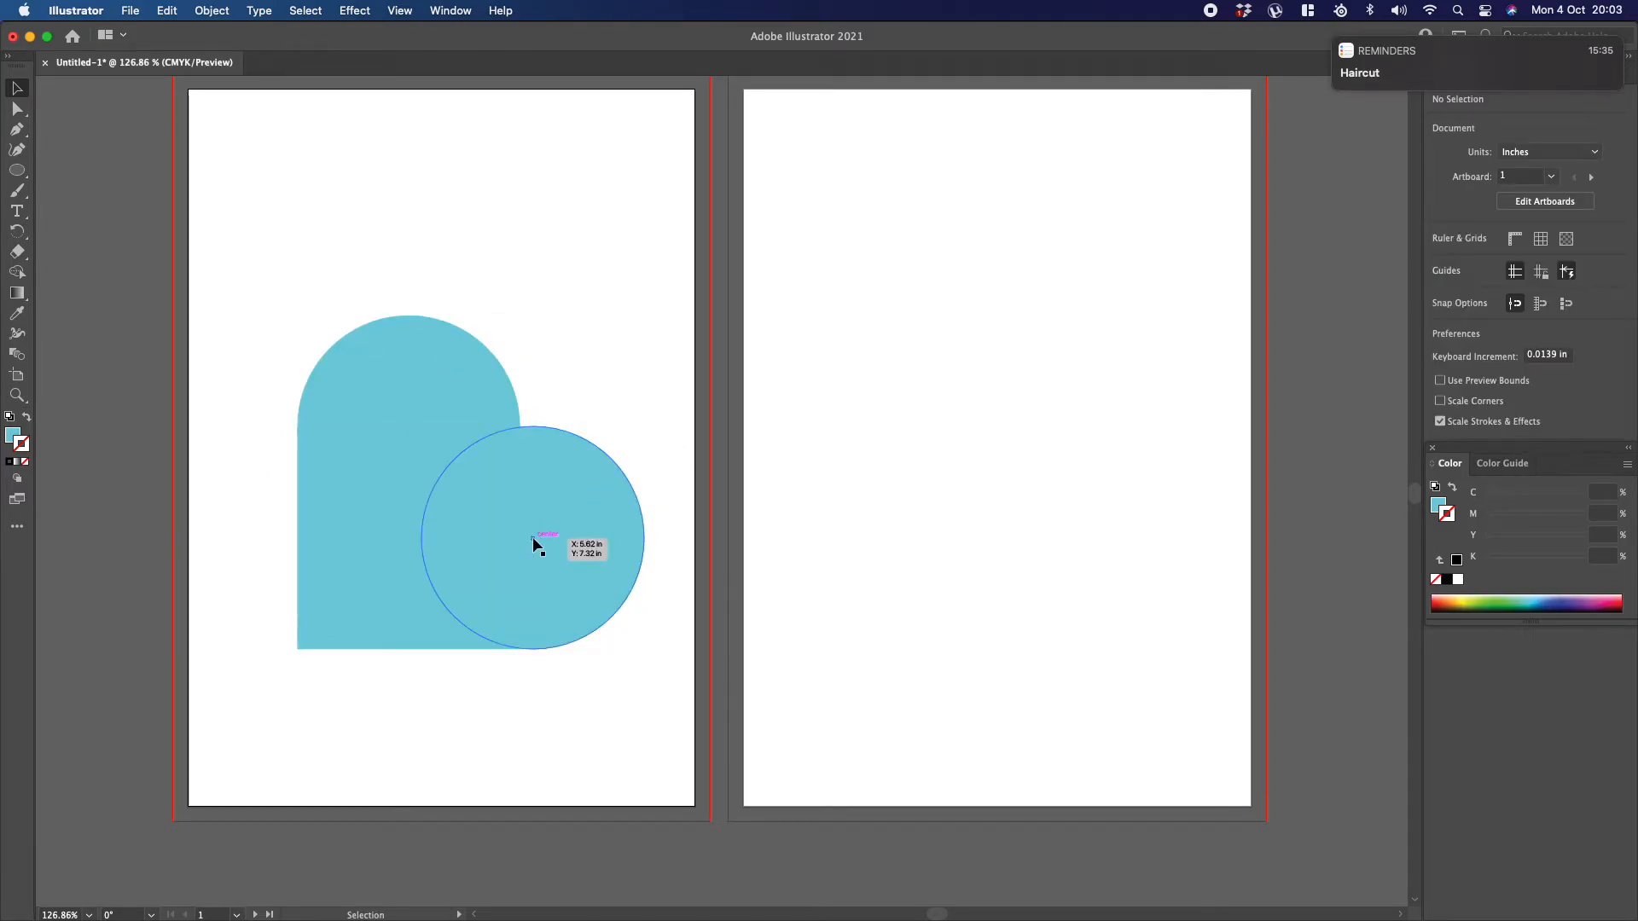
left_click_drag(530, 538, 520, 537)
left_click(563, 351)
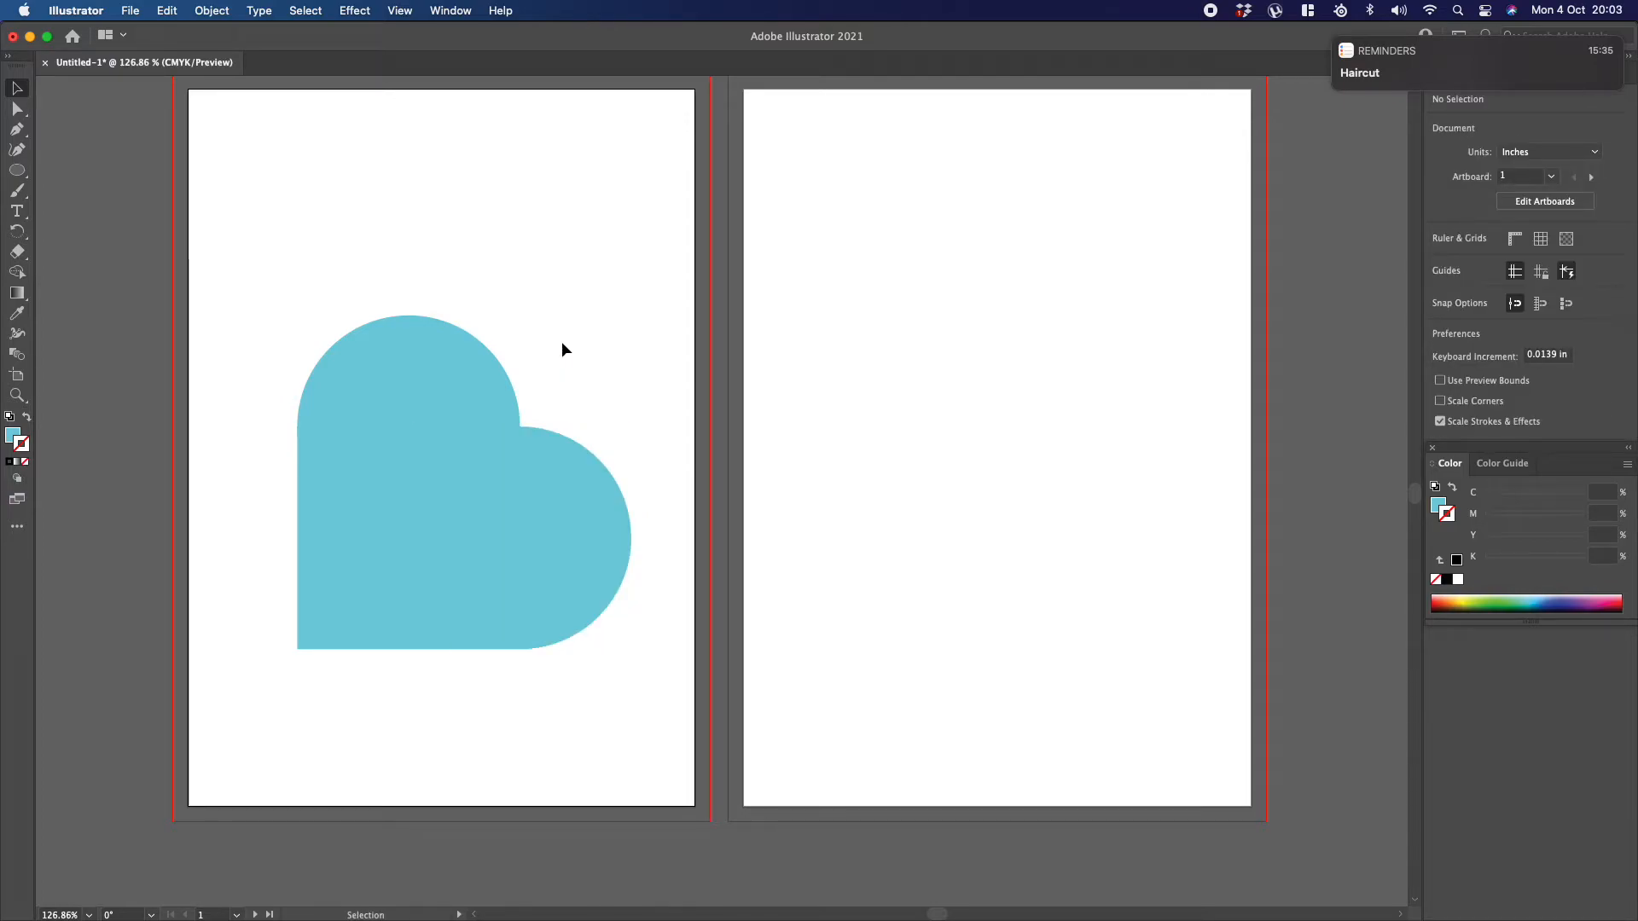
Step: Rotate all three shapes 45° counterclockwise into an upright heart, and move the Color panel off the Properties panel over the second artboard
left_click_drag(260, 258, 683, 755)
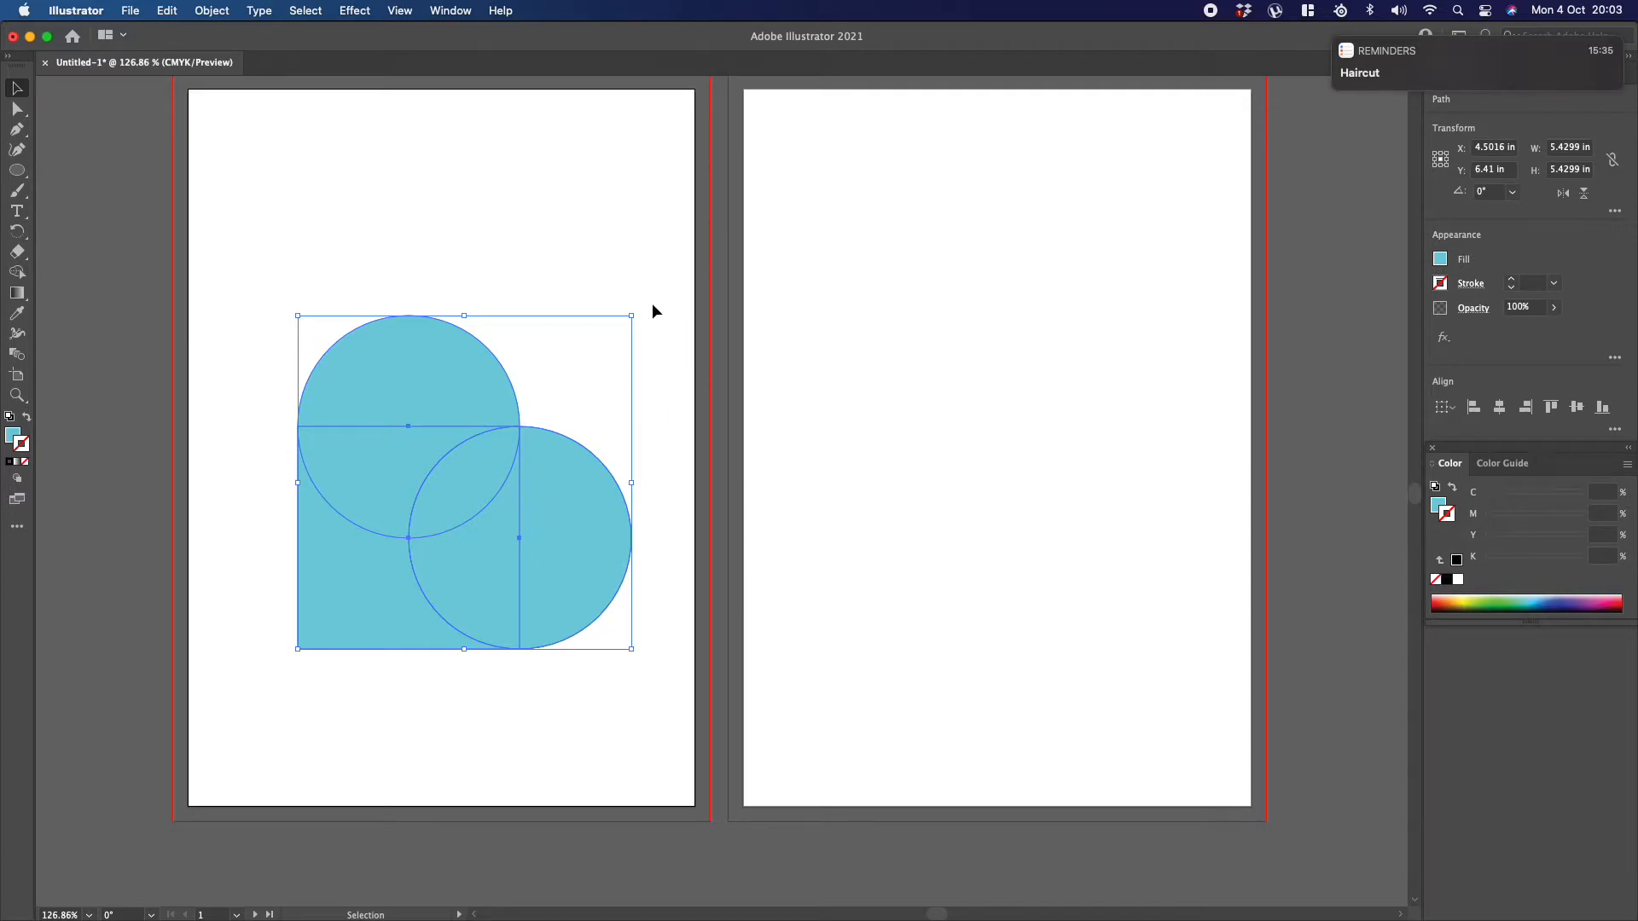
left_click_drag(639, 311, 529, 228)
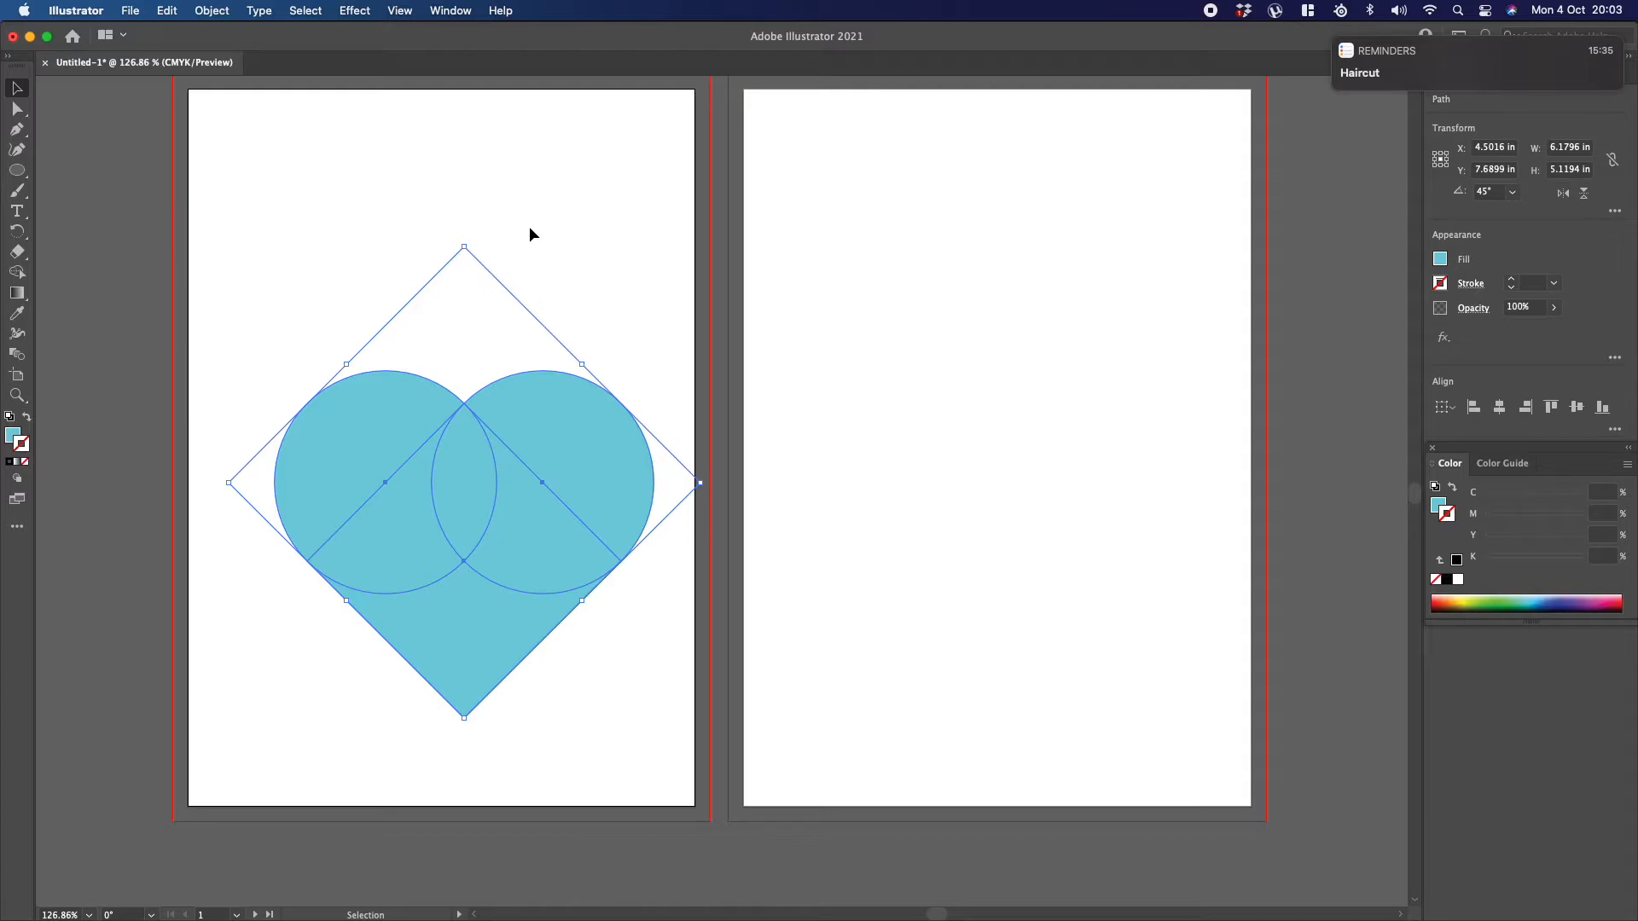
left_click_drag(1582, 473, 1356, 231)
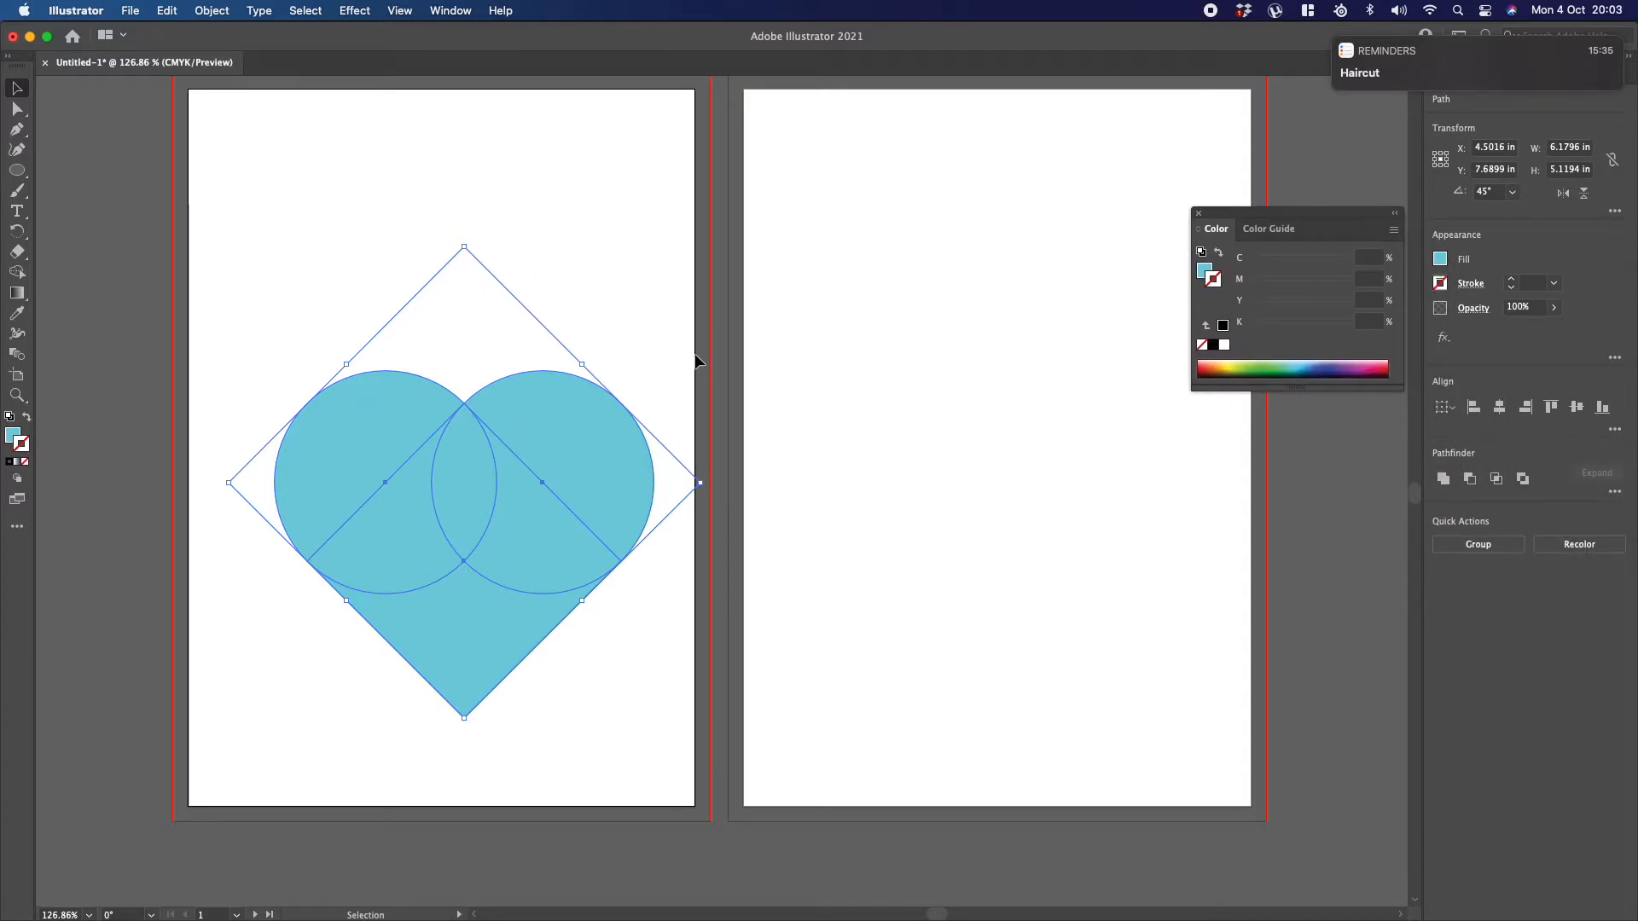
left_click(254, 224)
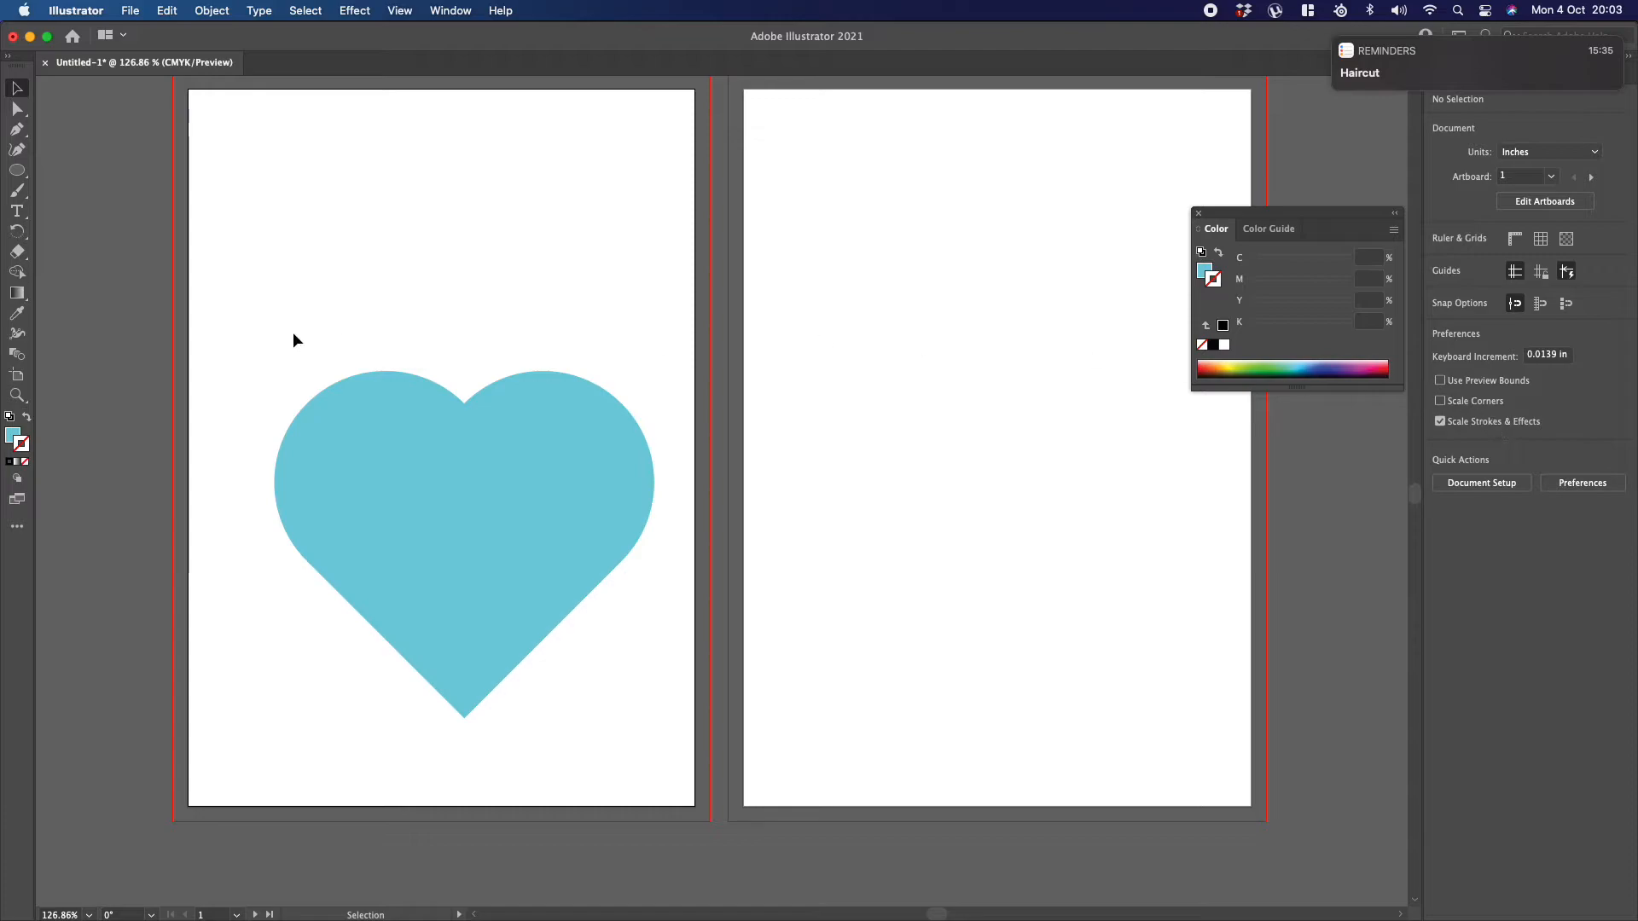
Step: Select all three heart shapes and give them a black stroke of 8 pt
left_click_drag(231, 306, 796, 779)
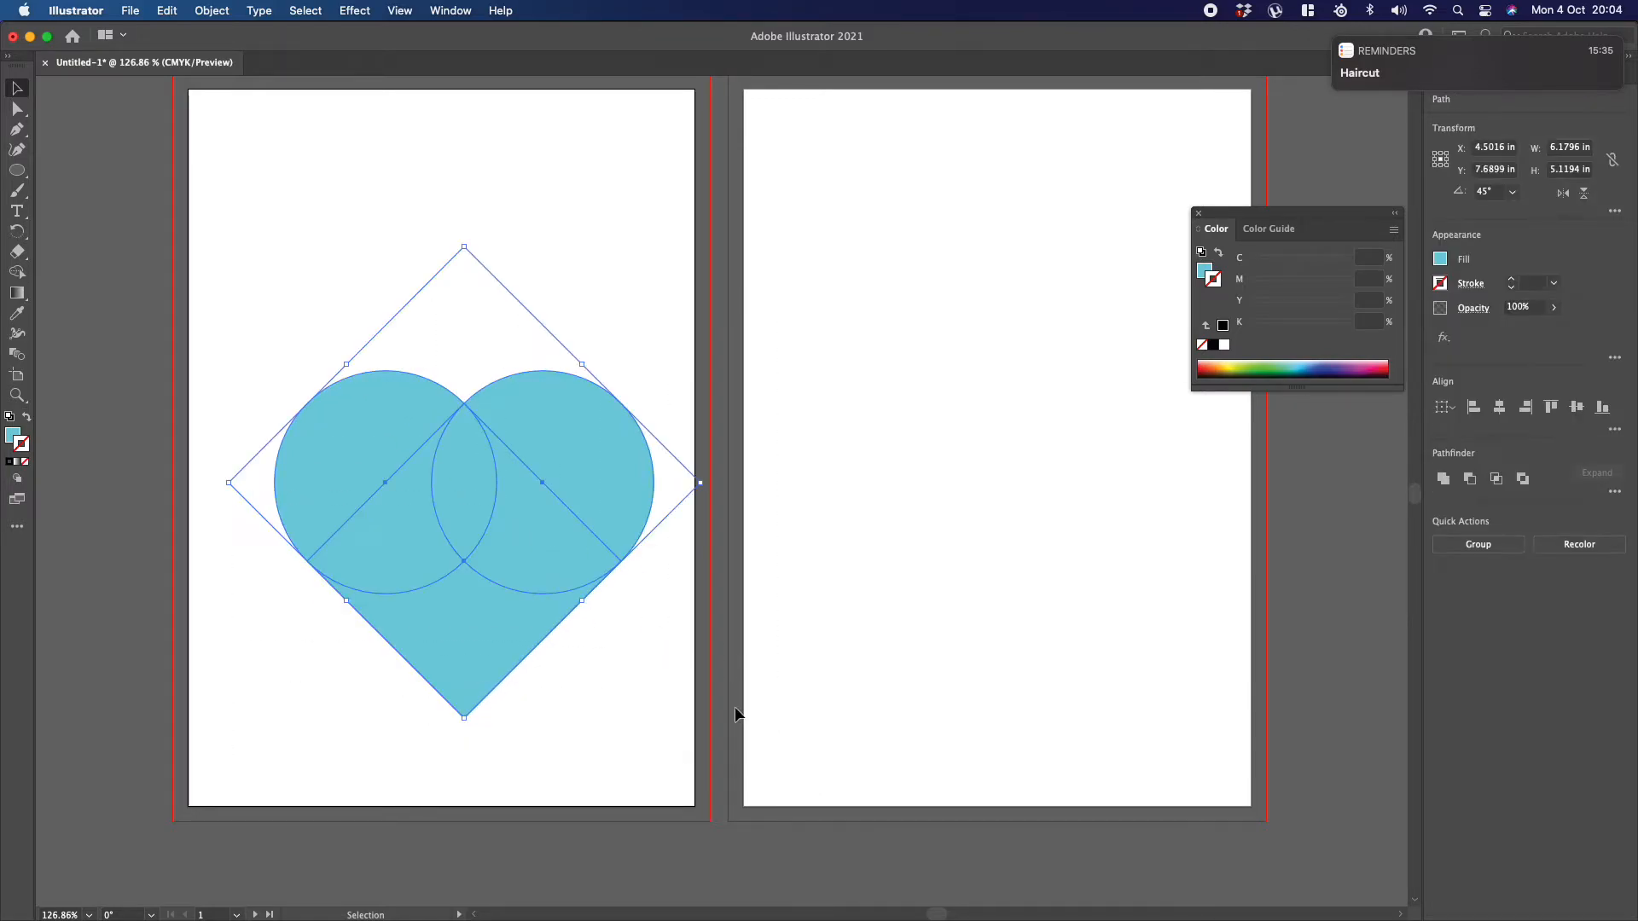
left_click(10, 462)
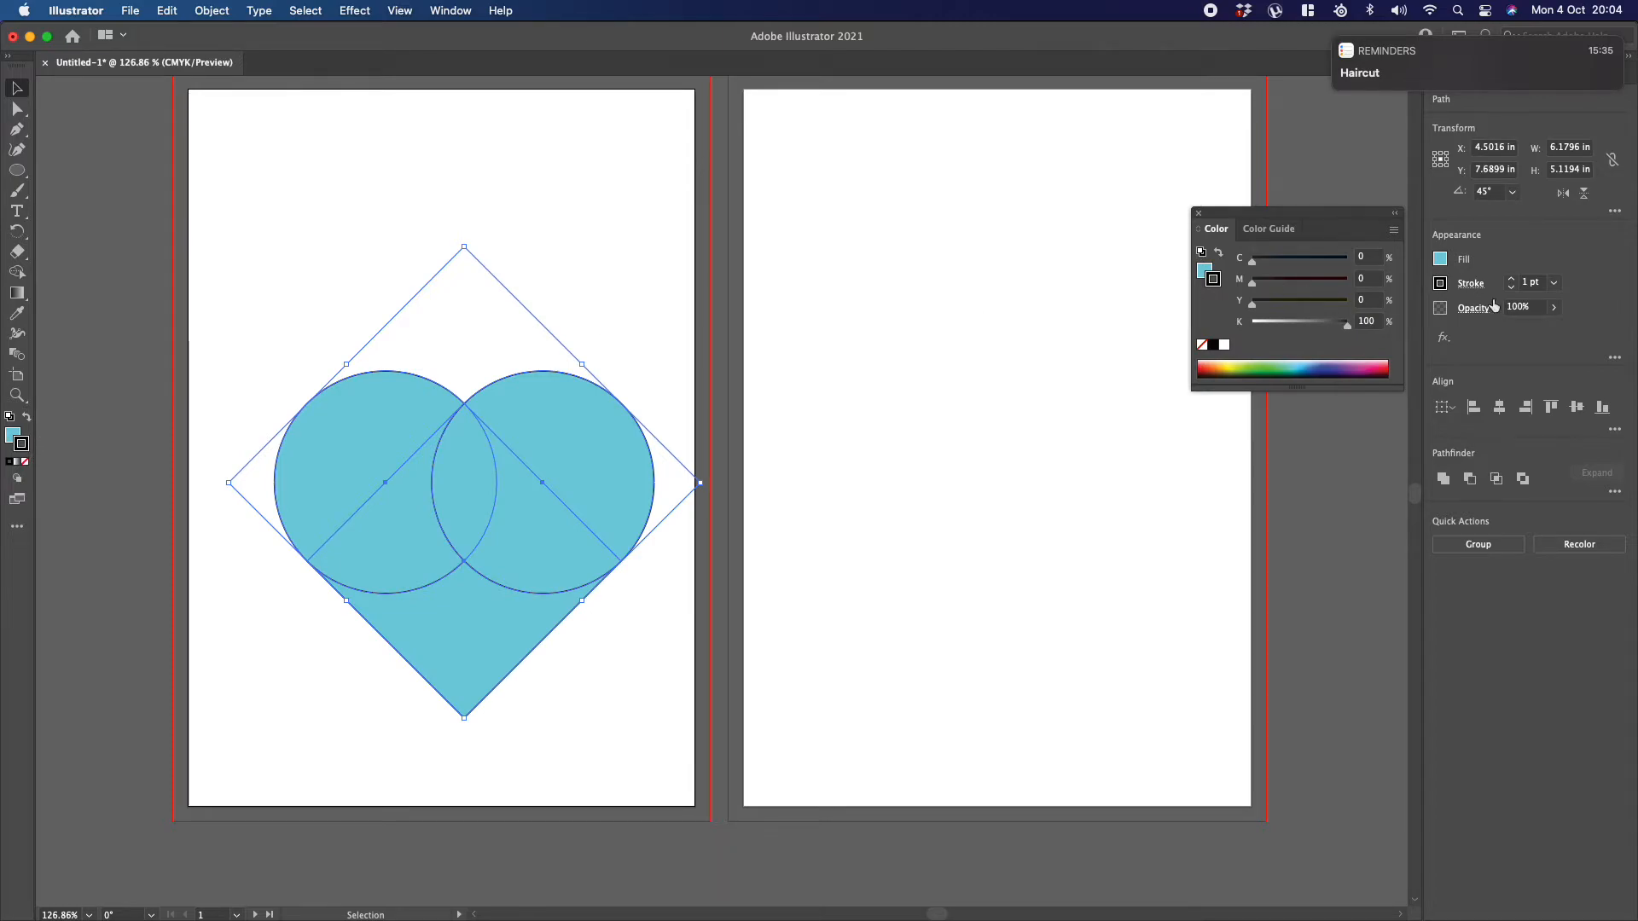
left_click(1512, 279)
left_click(1511, 279)
left_click(1511, 279)
left_click(1511, 279)
left_click(1512, 279)
left_click(1512, 279)
left_click(1512, 279)
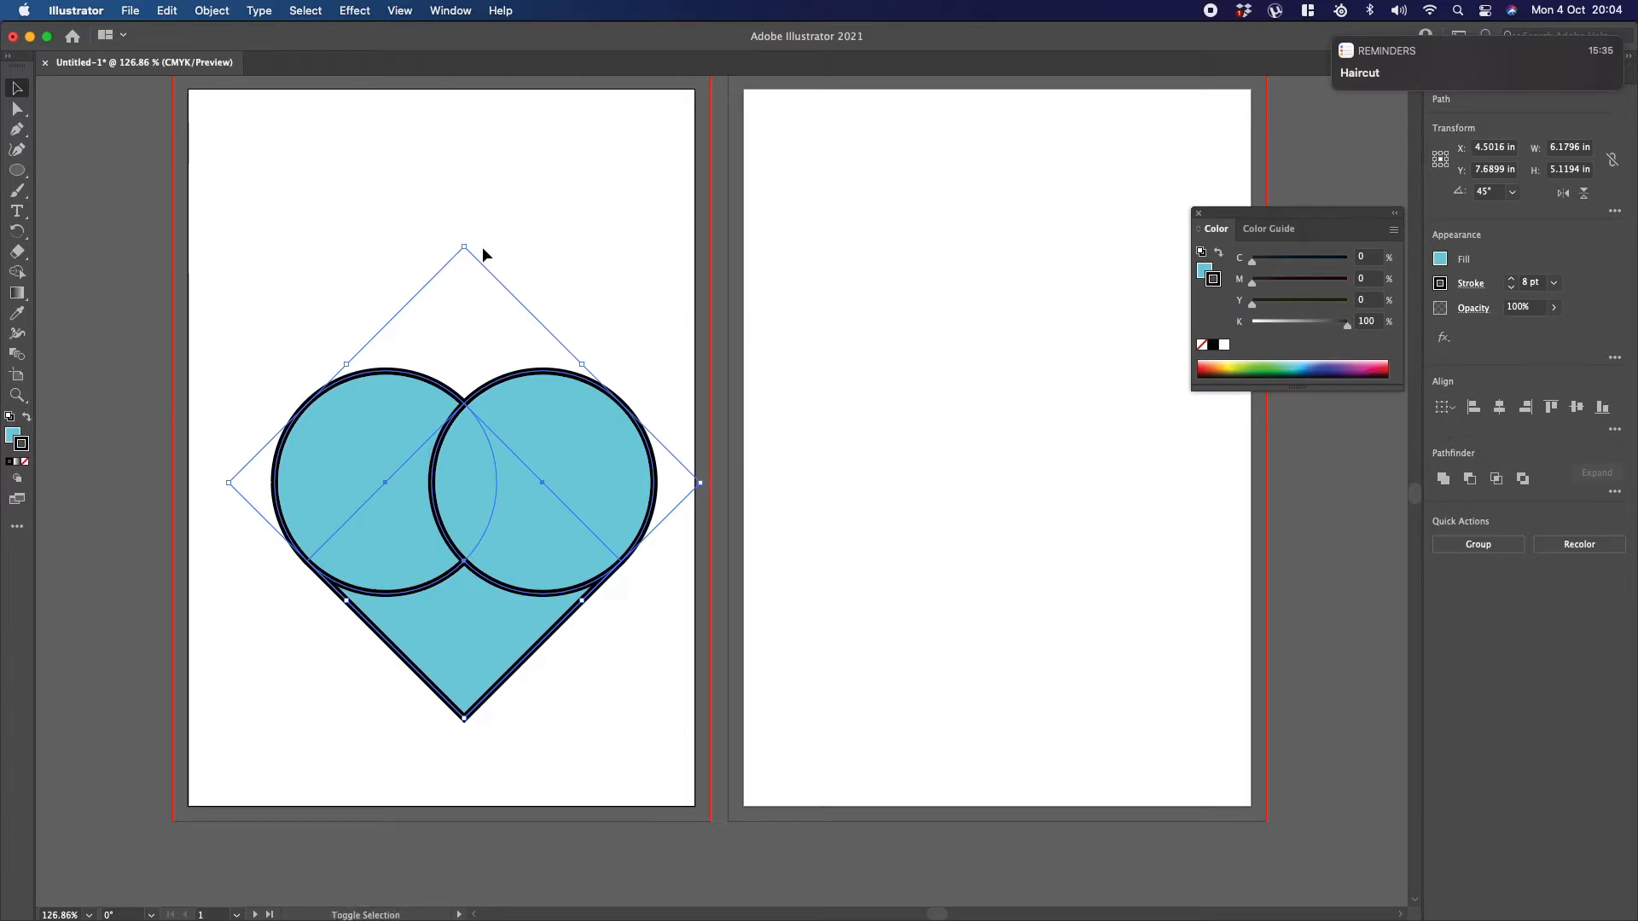
Step: Scale the heart down slightly to about 6.07 × 5.03 in, and turn off Scale Strokes & Effects
mouse_move(464, 246)
left_mouse_down()
mouse_move(438, 362)
mouse_move(453, 515)
mouse_move(464, 255)
left_mouse_up()
left_click(545, 245)
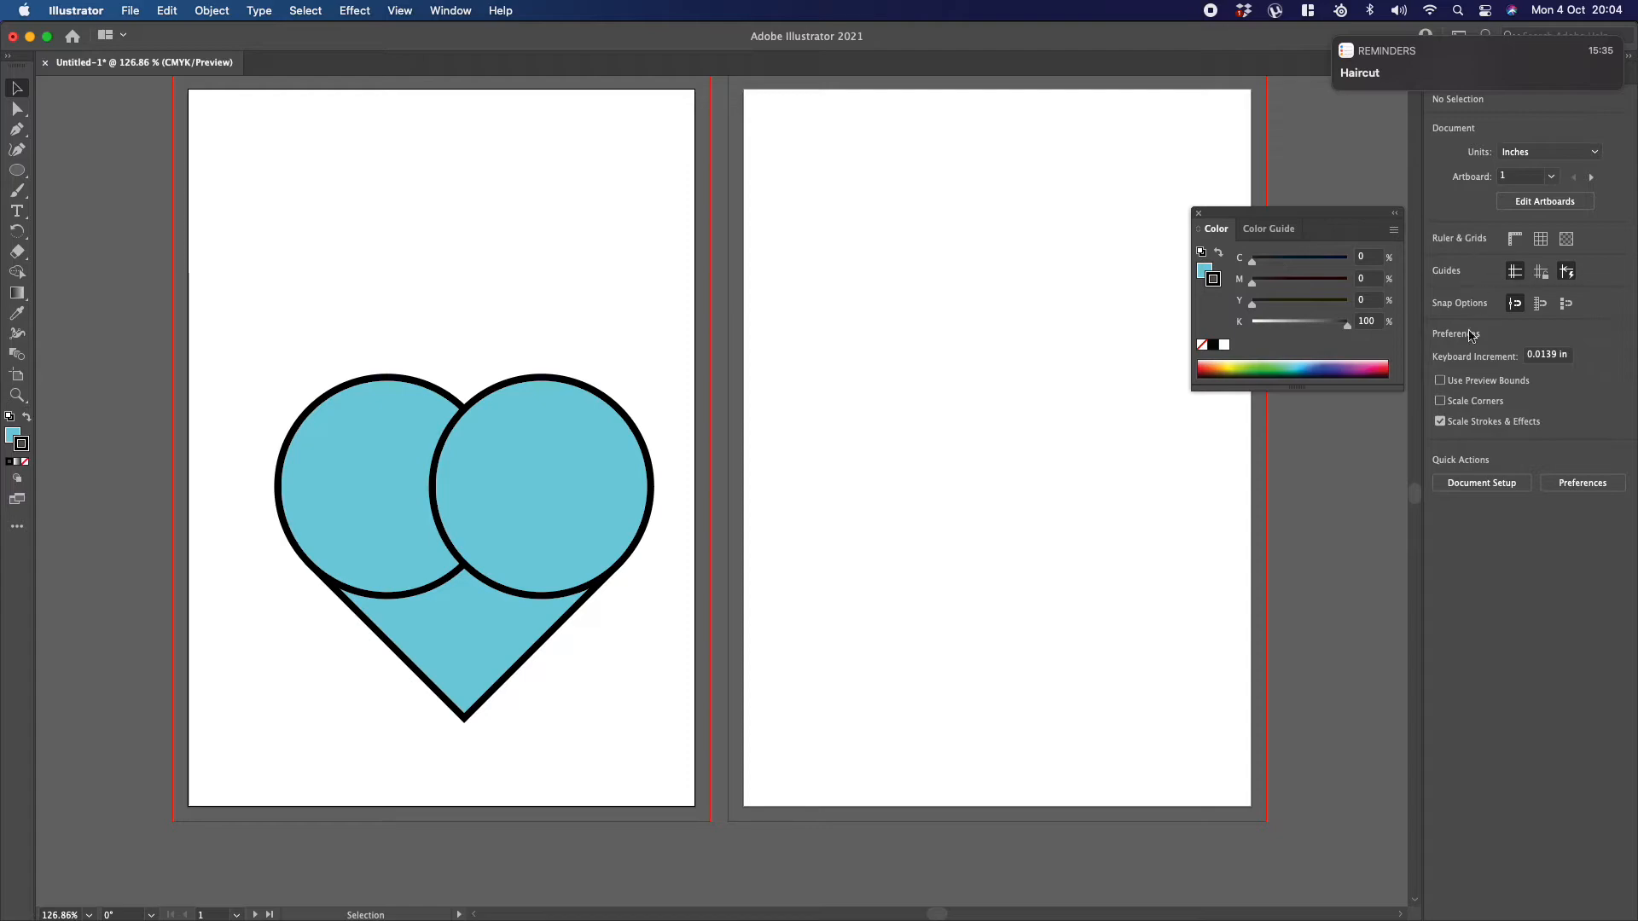
left_click(1440, 421)
Step: Shrink the whole heart to a small size with stroke scaling off, and enlarge it again to nearly the first artboard's width
left_click_drag(261, 215, 614, 702)
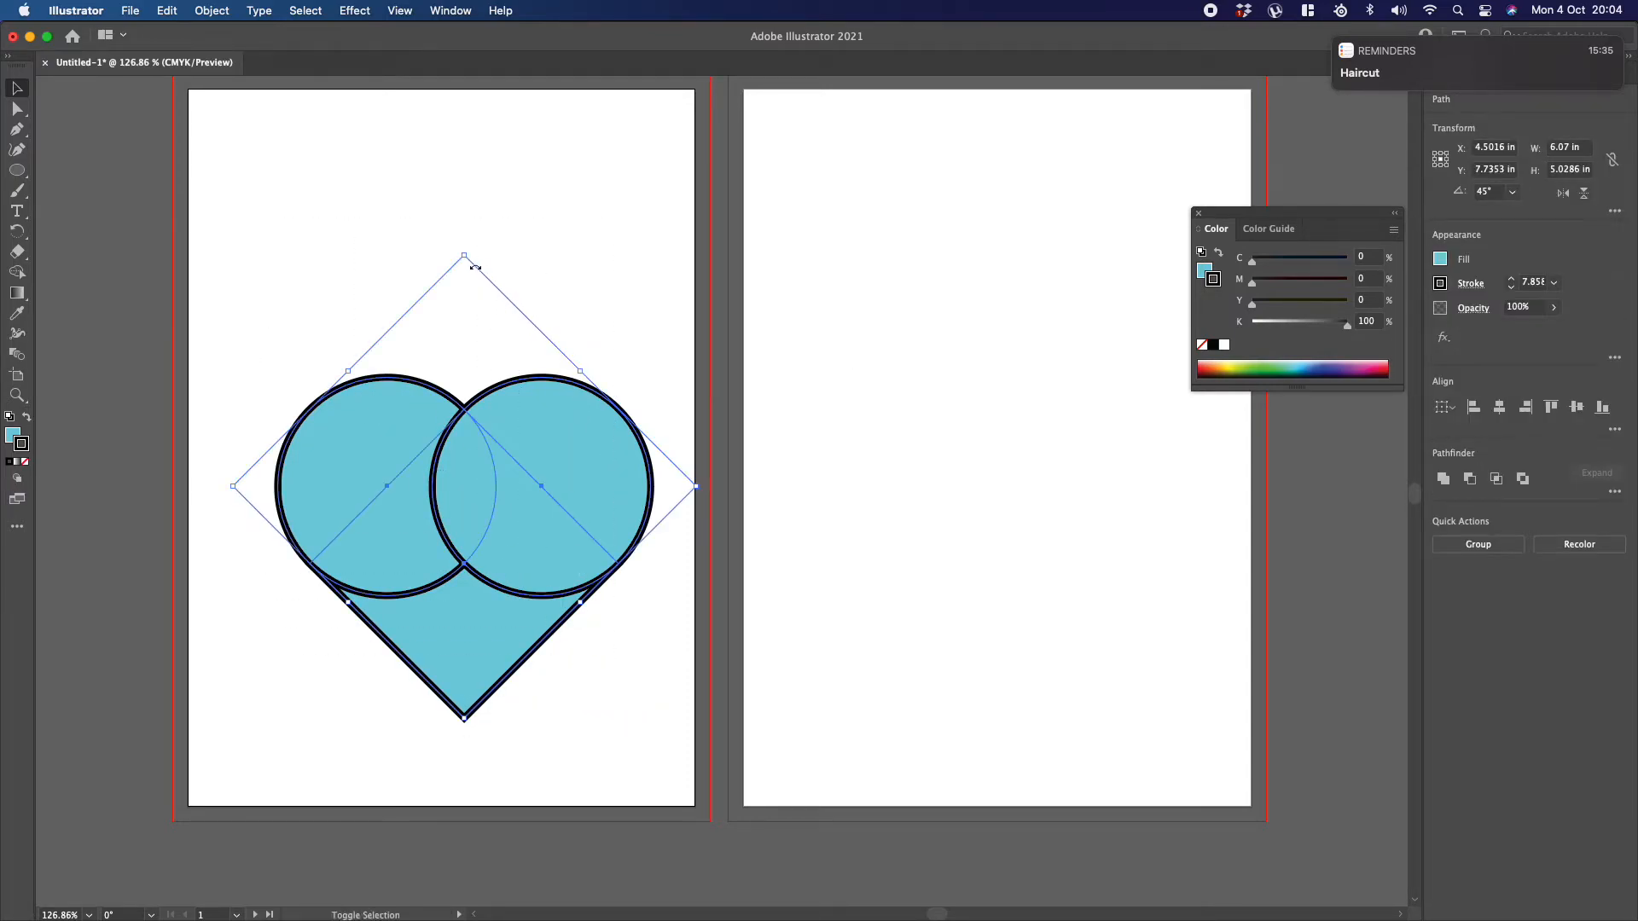
left_click_drag(464, 255, 486, 524)
left_click(493, 490)
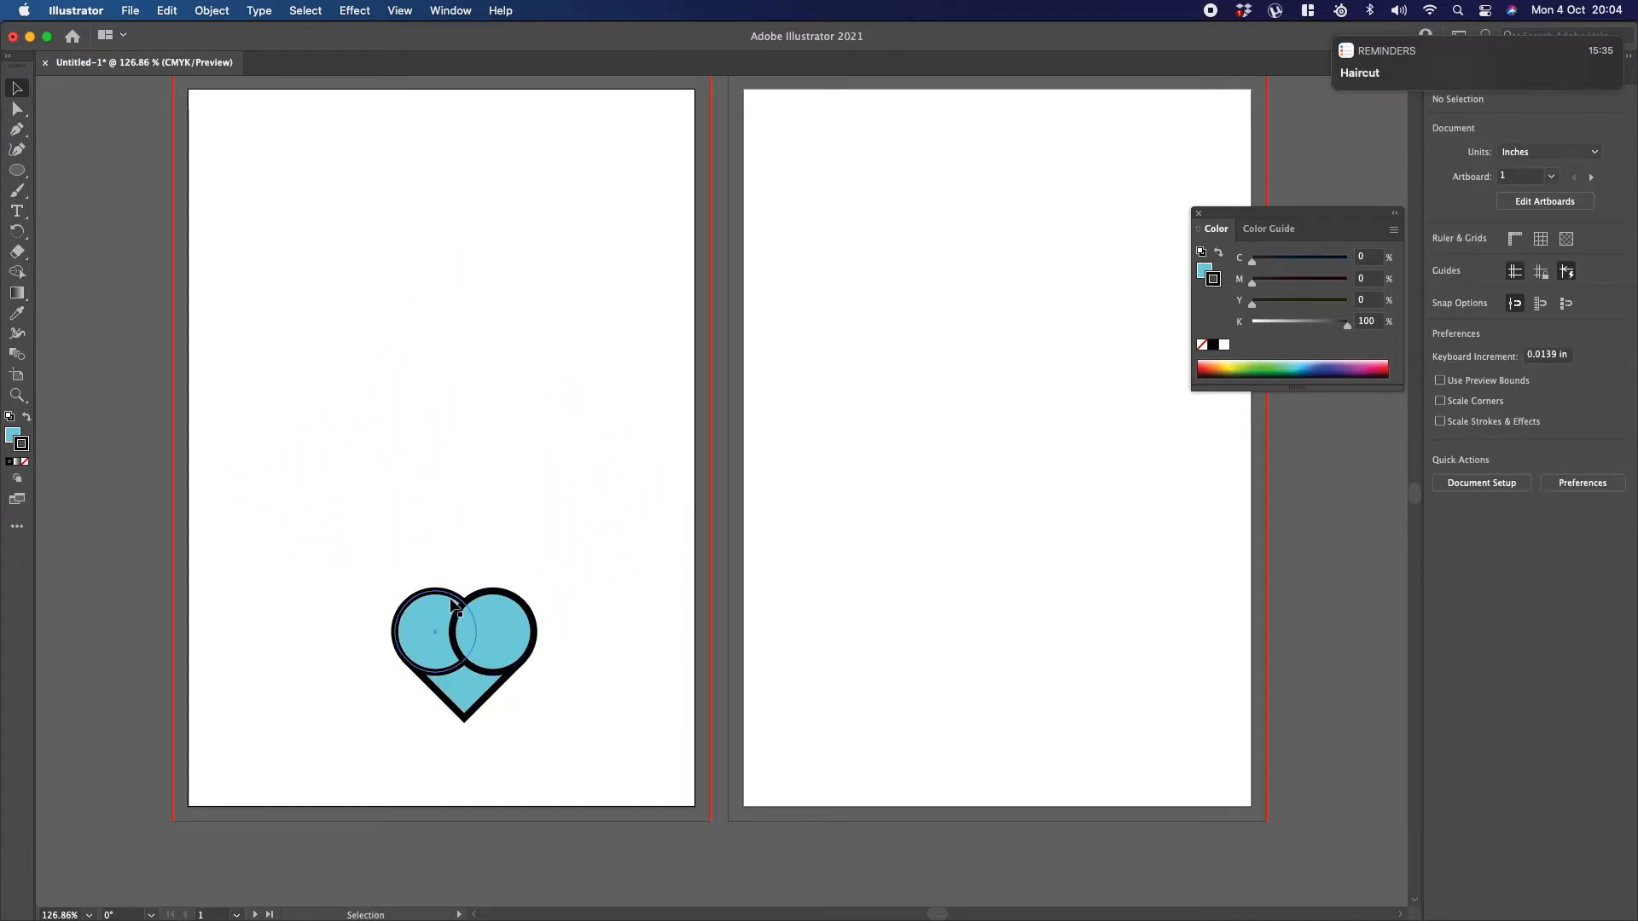
left_click_drag(340, 523, 584, 750)
left_click_drag(466, 547, 410, 128)
left_click(488, 142)
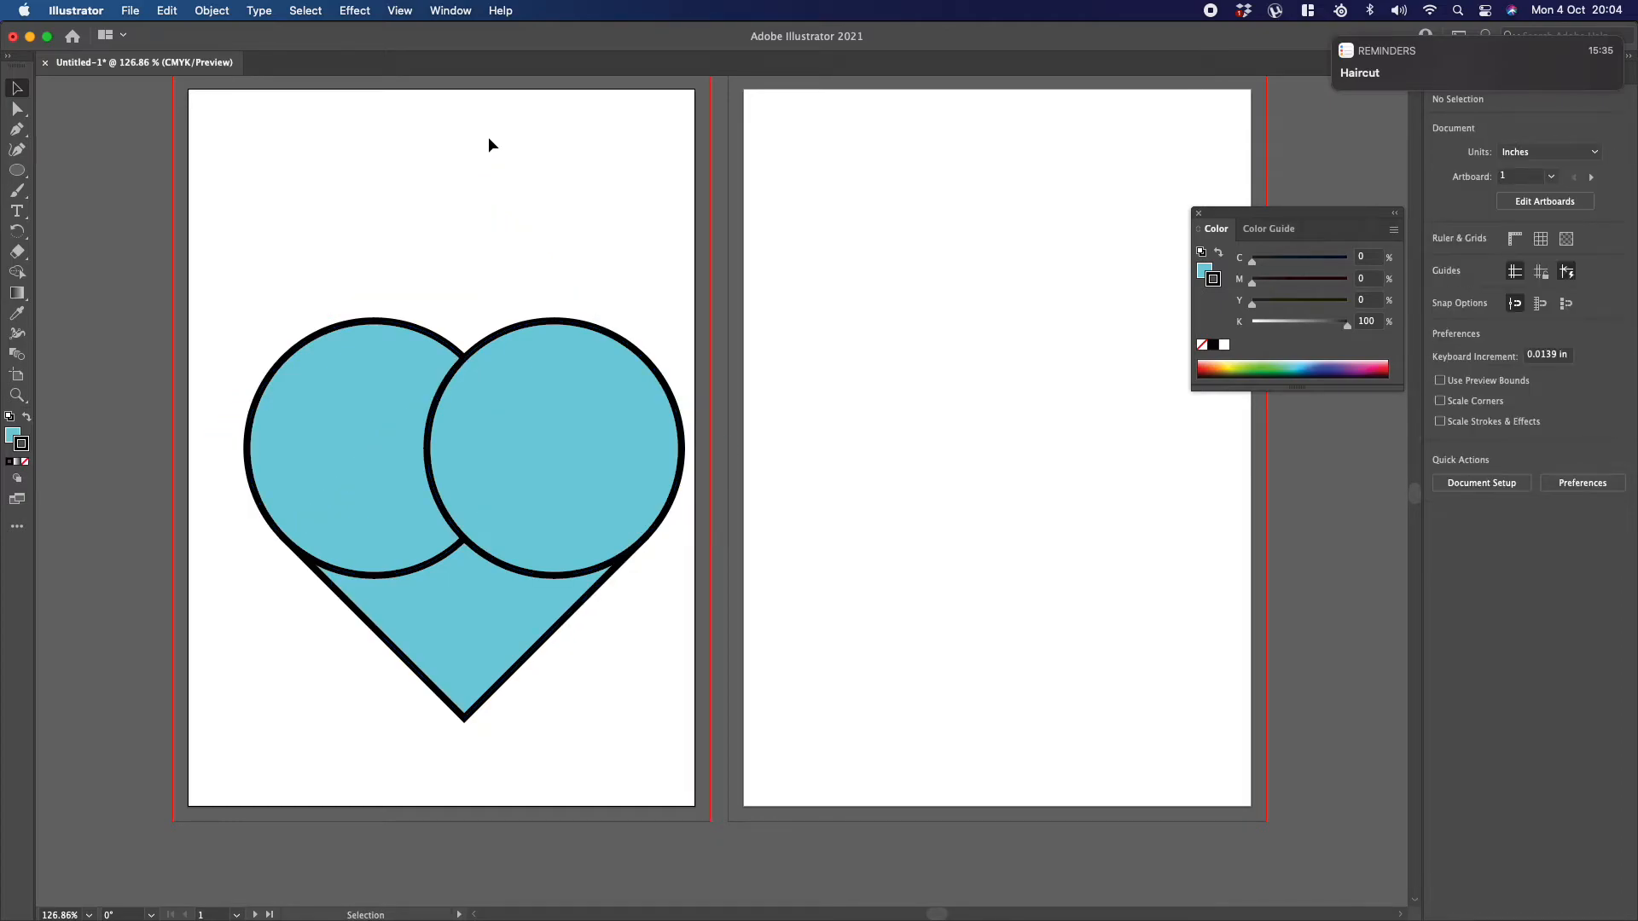
Step: Try shrinking the whole heart to a small size with stroke scaling off, and undo the resize
left_click_drag(284, 236, 620, 594)
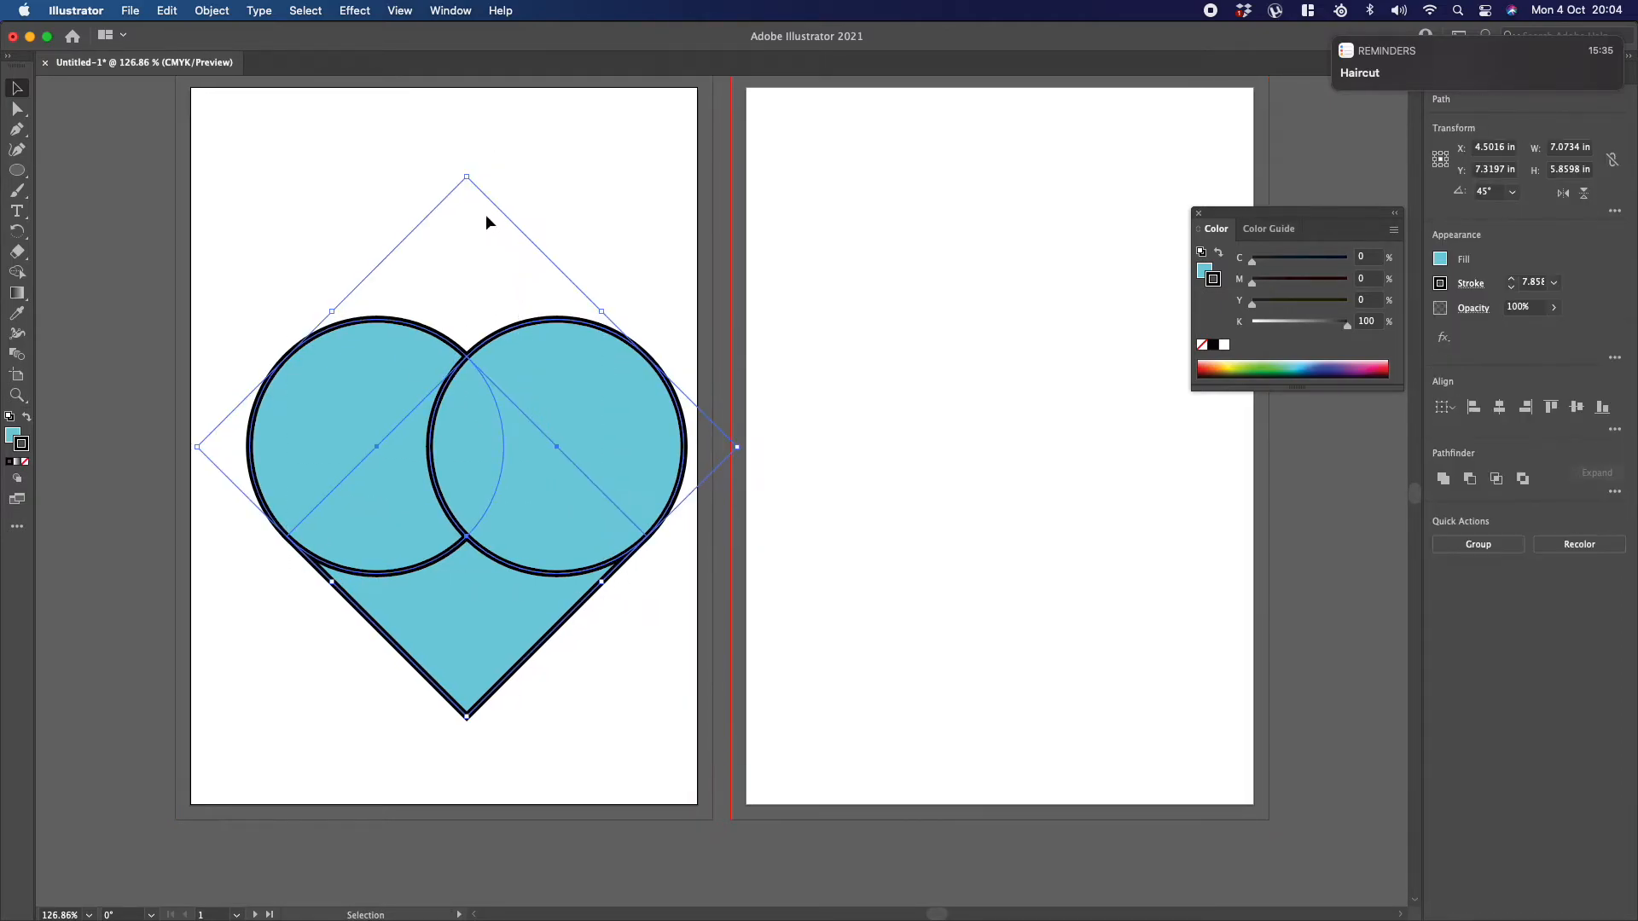
left_click_drag(468, 180, 447, 570)
left_click(505, 443)
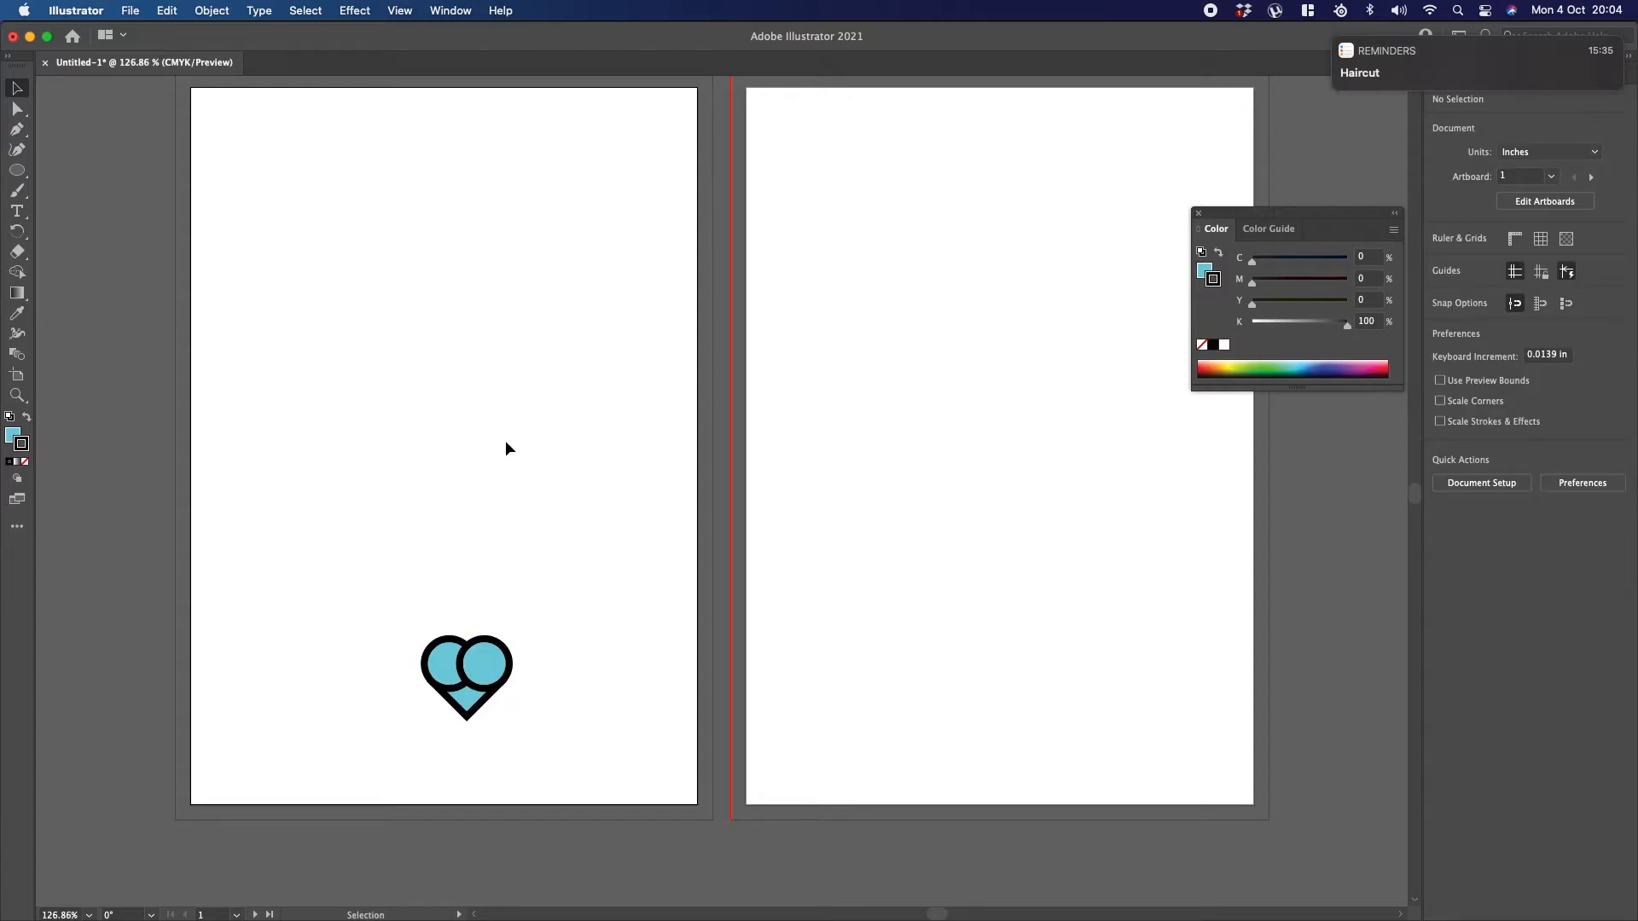
key("cmd+z")
key("cmd+z")
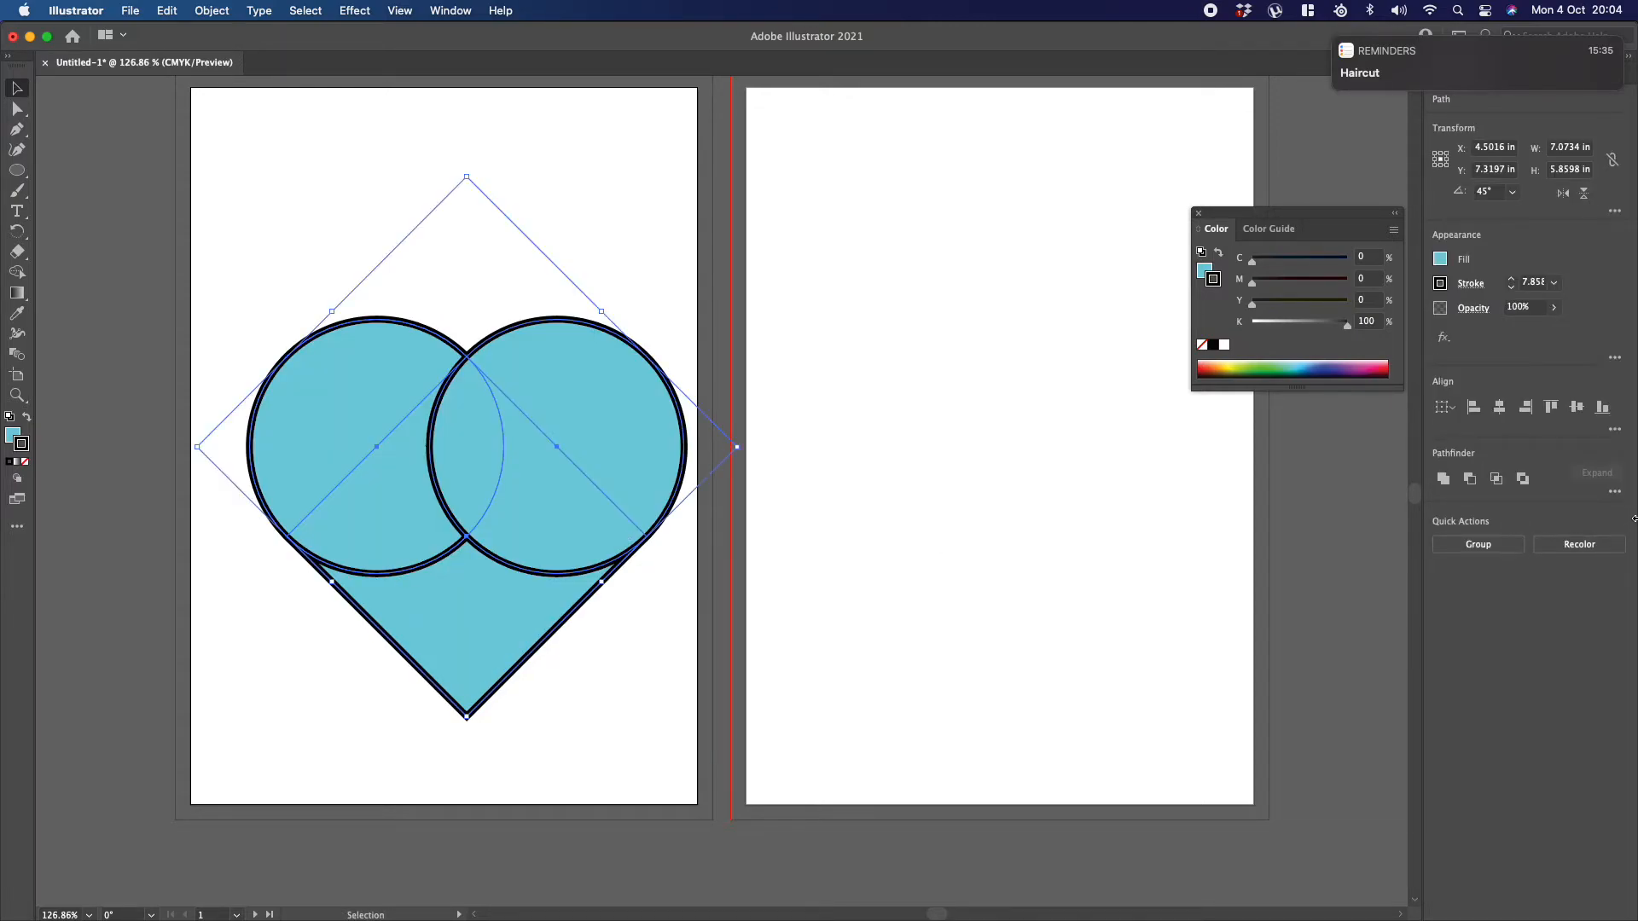
Step: Turn on Scale Strokes & Effects with nothing selected
left_click(678, 270)
left_click(1445, 425)
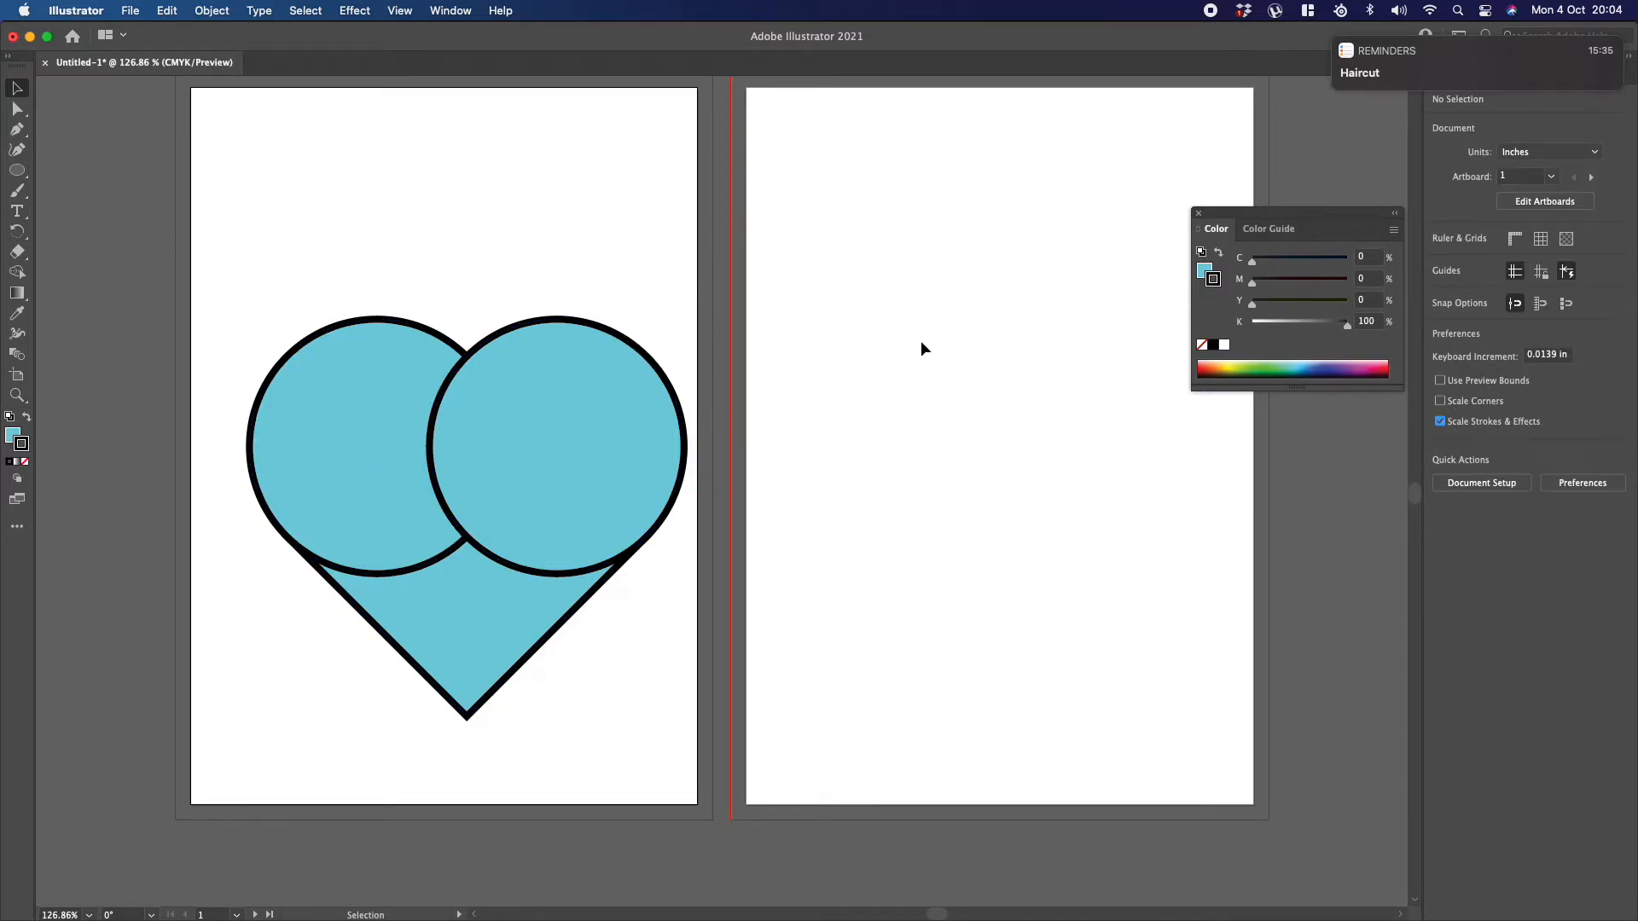
Step: Remove the stroke from all three heart shapes and fill them with red (C 0, M 87.06, Y 64.31, K 0)
left_click_drag(217, 246, 664, 668)
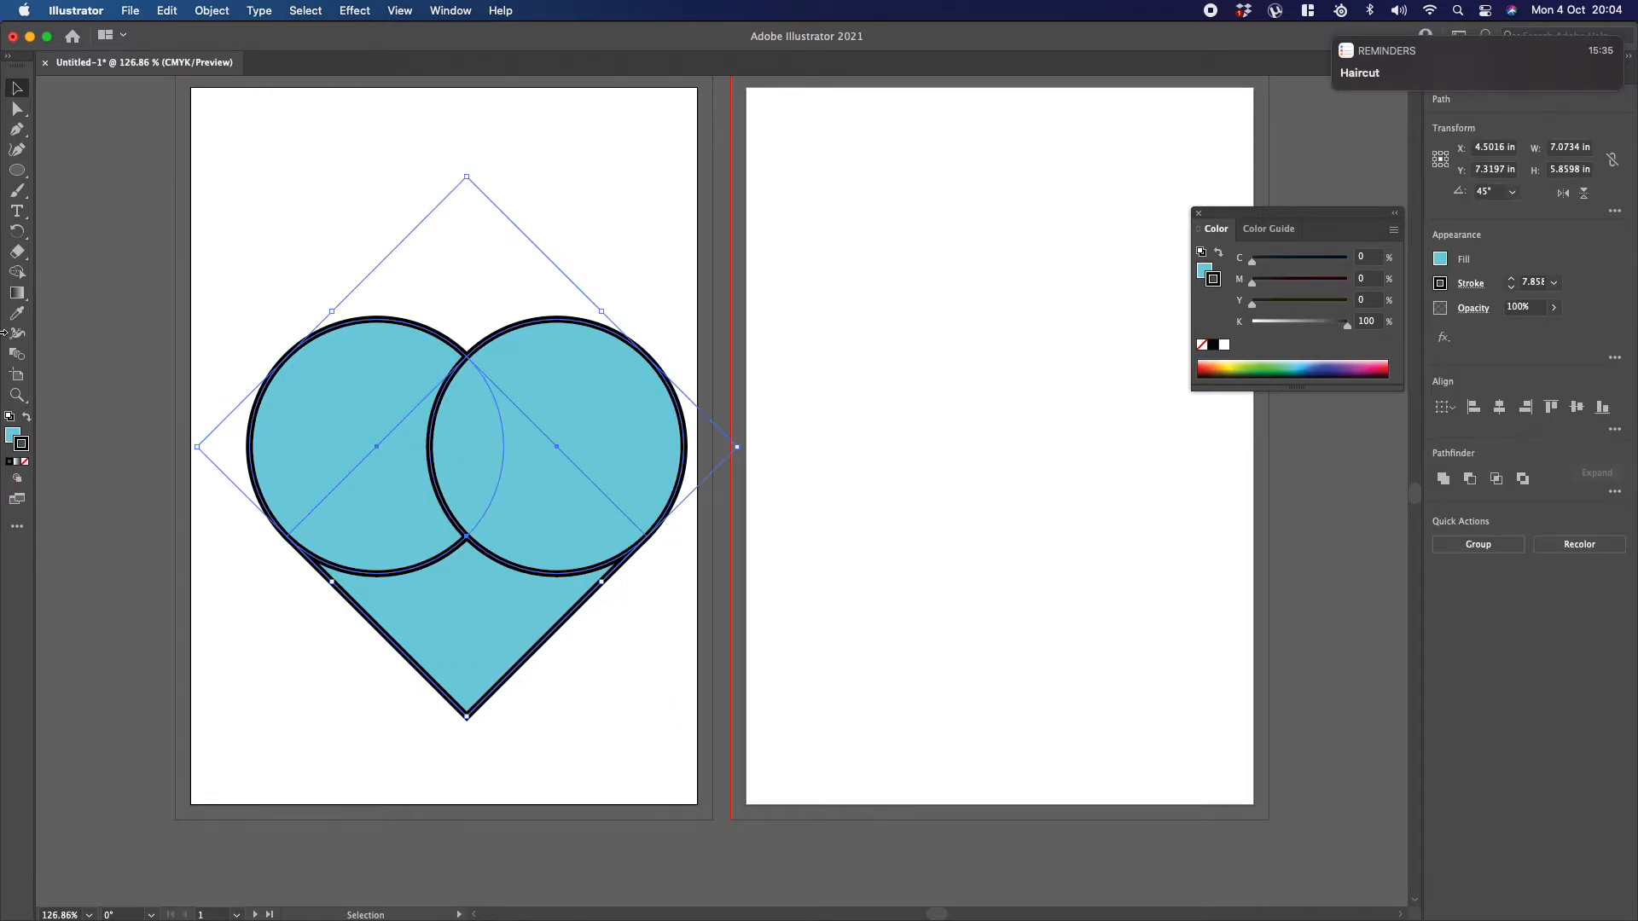
left_click(26, 463)
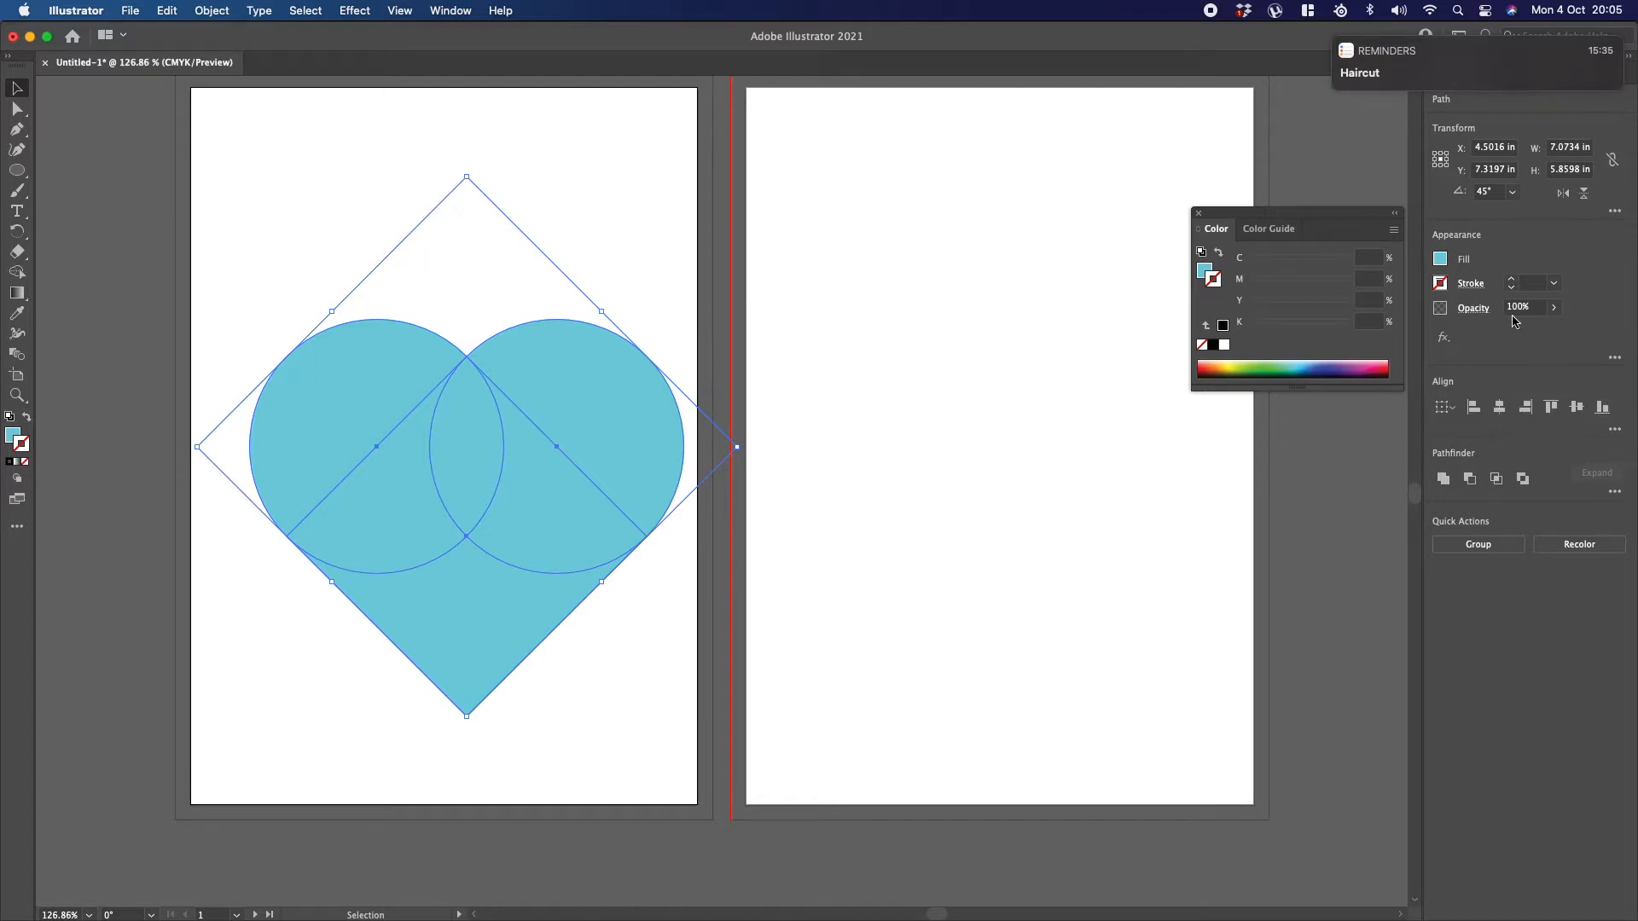
left_click(1257, 364)
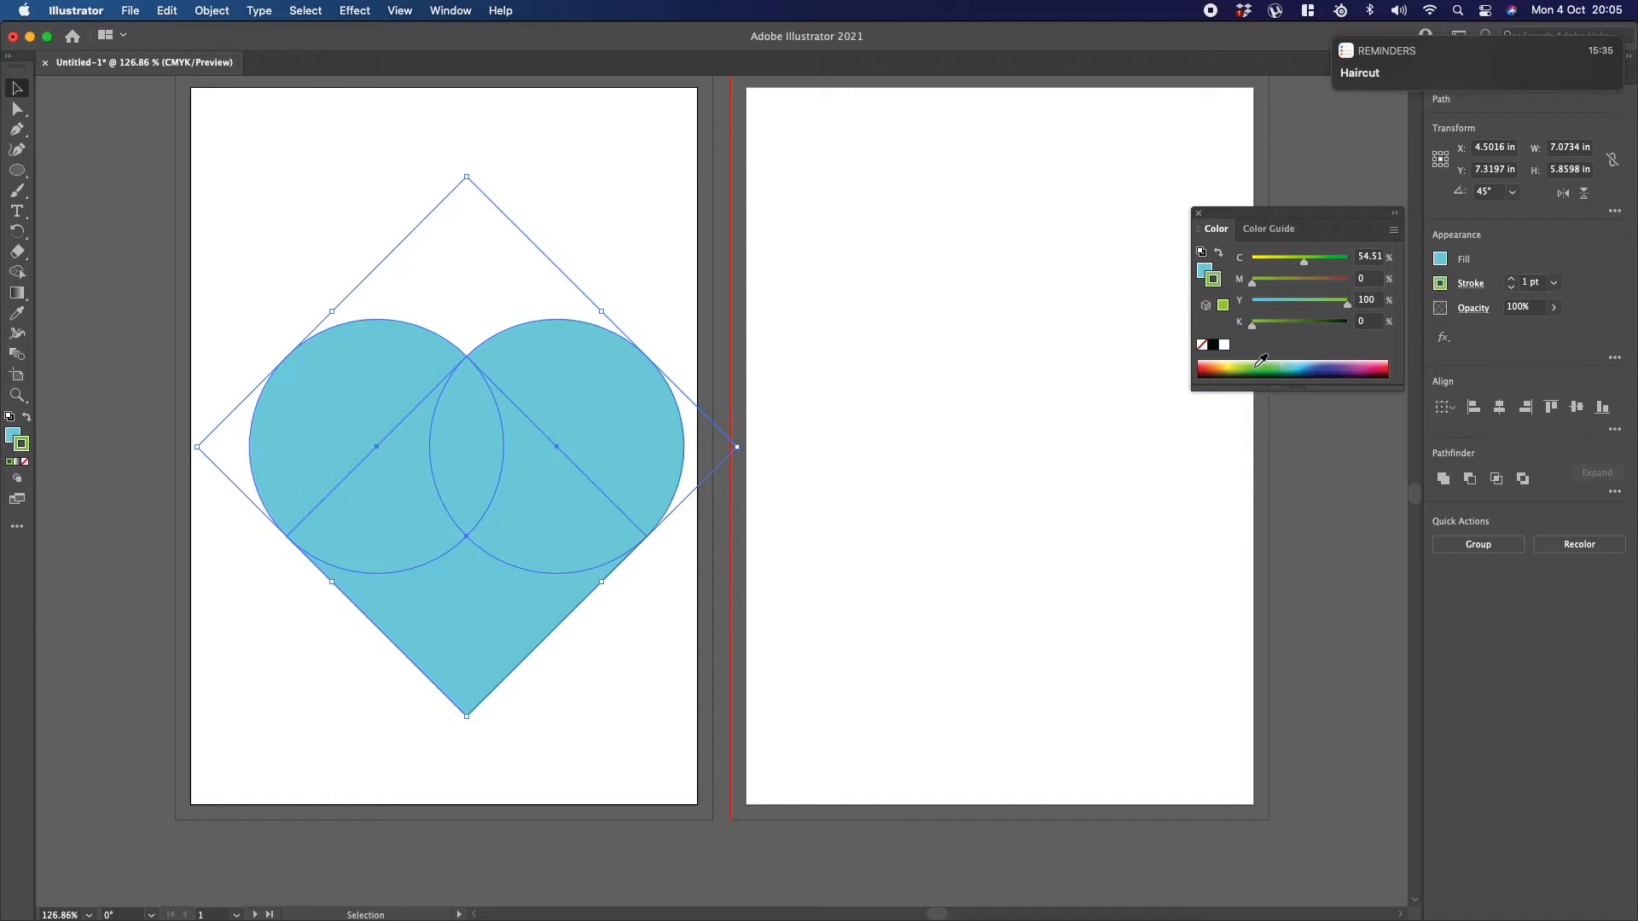
key("slash")
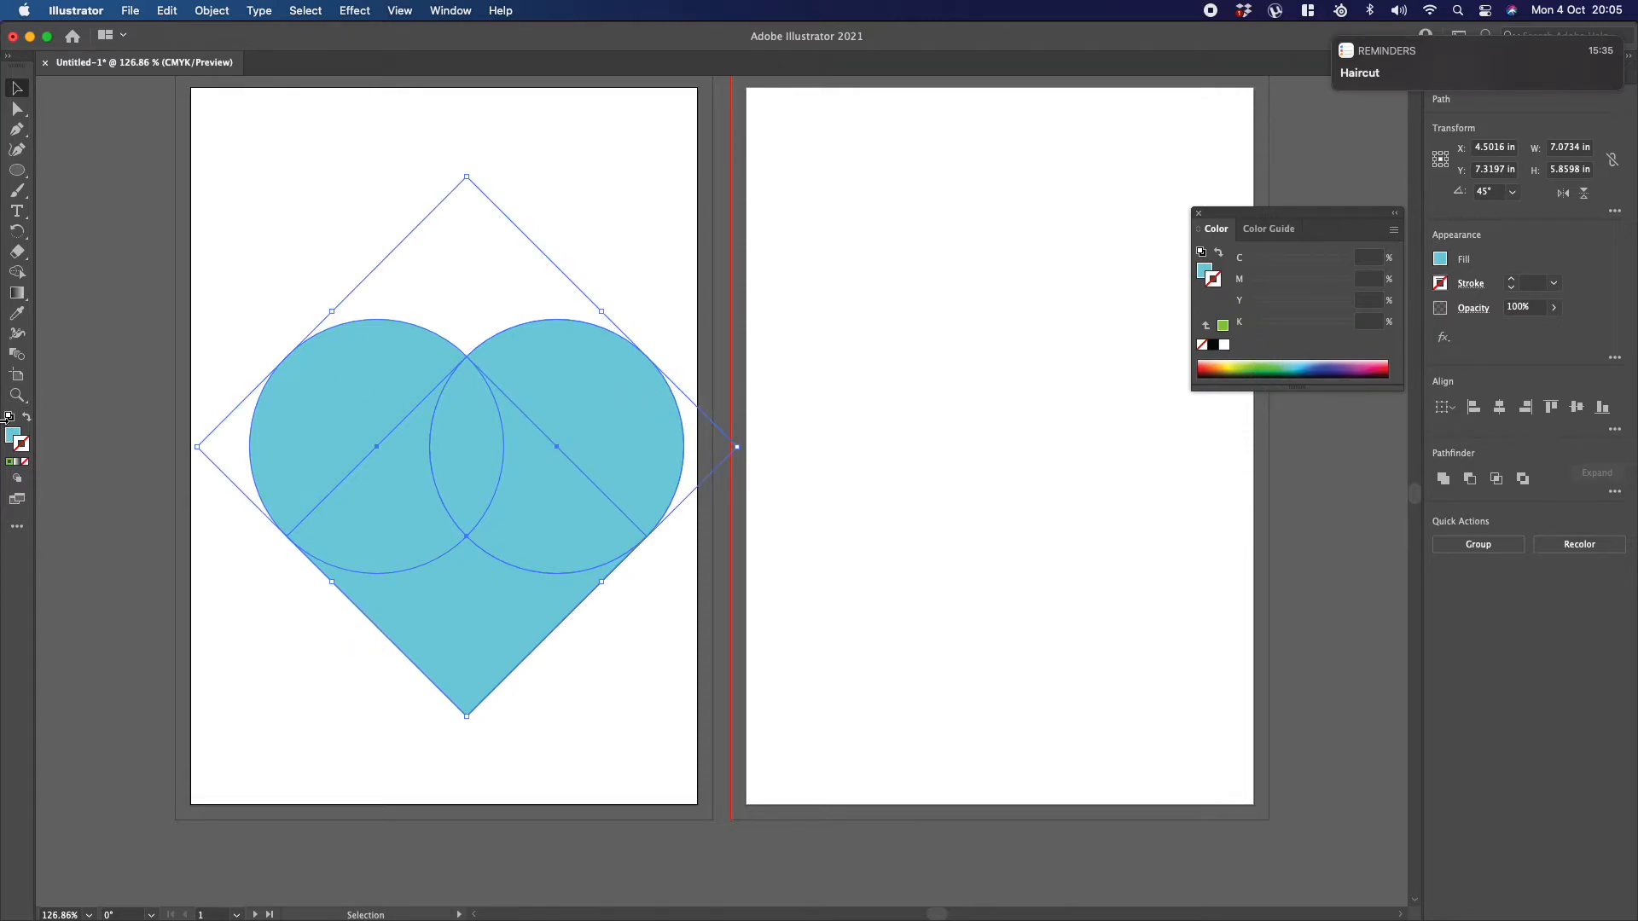
left_click(13, 436)
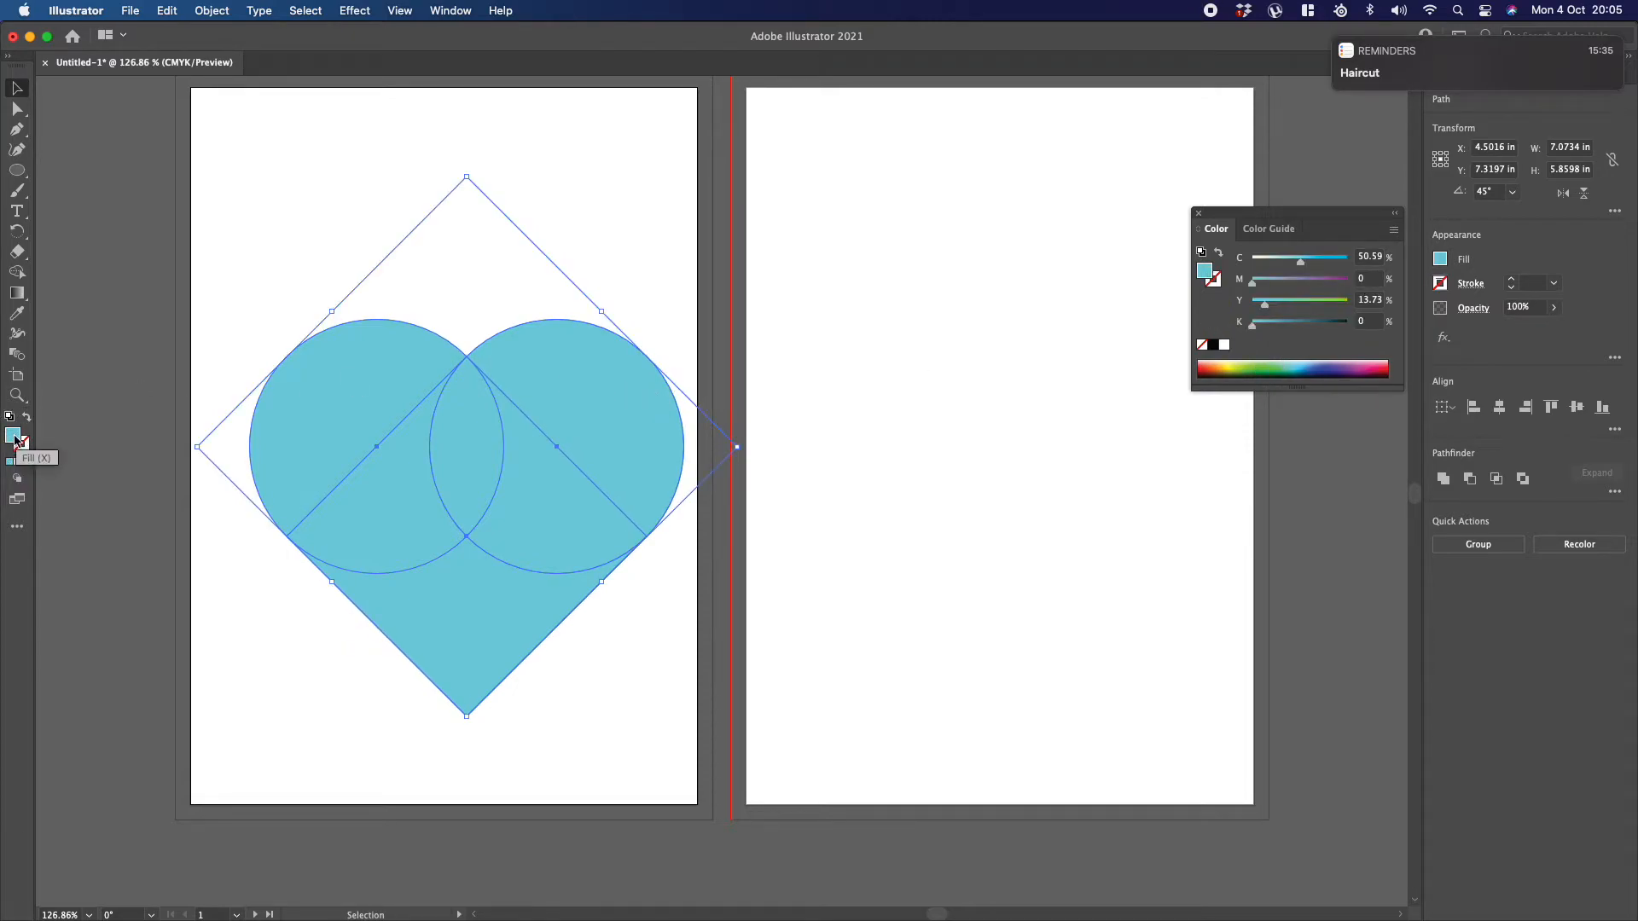
left_click_drag(1383, 361, 1392, 358)
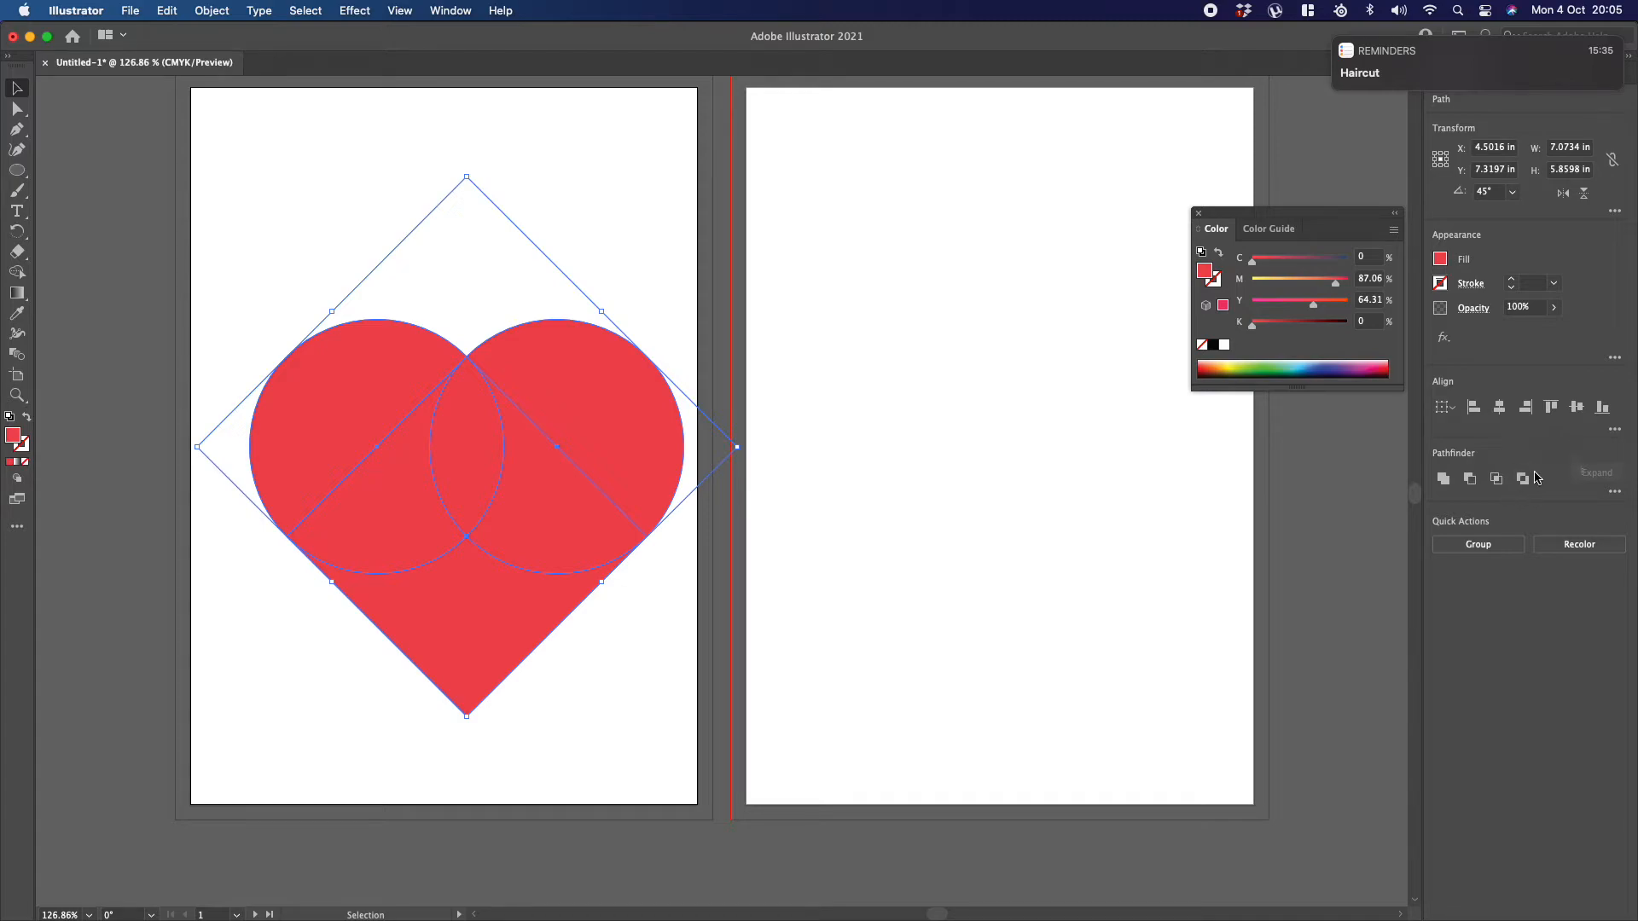
Step: Try combining the three heart shapes with Pathfinder Unite, and undo the union
left_click(1444, 481)
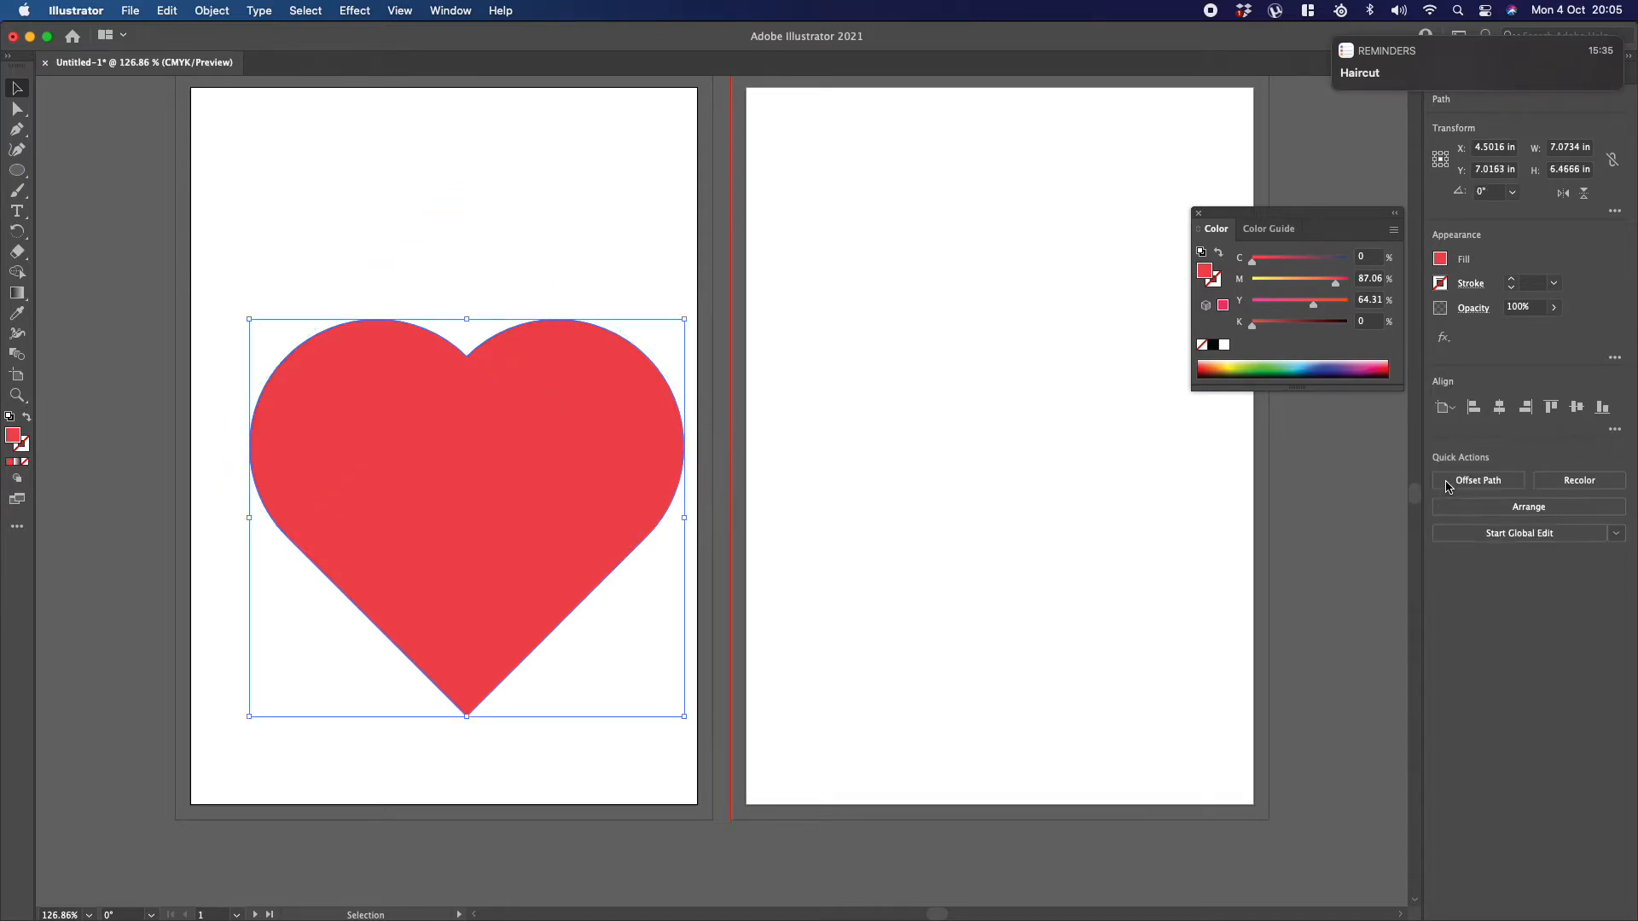
key("super+z")
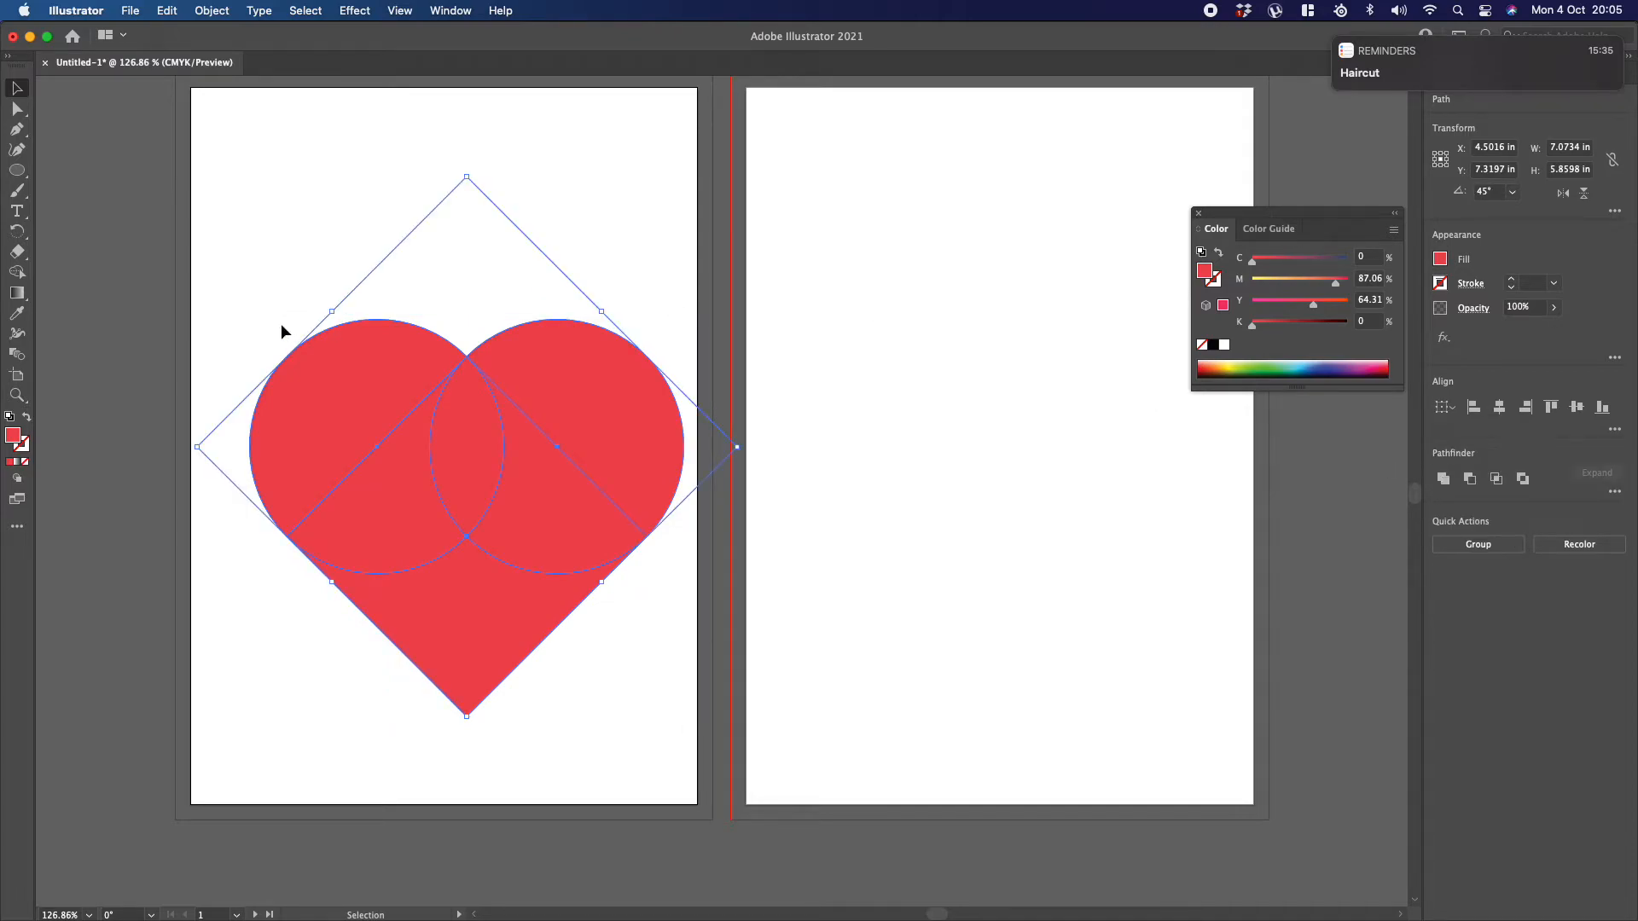
Step: Try the Shape Builder on the heart, merging its regions and then subtracting the inner overlapping ones, undoing each attempt
left_click(19, 273)
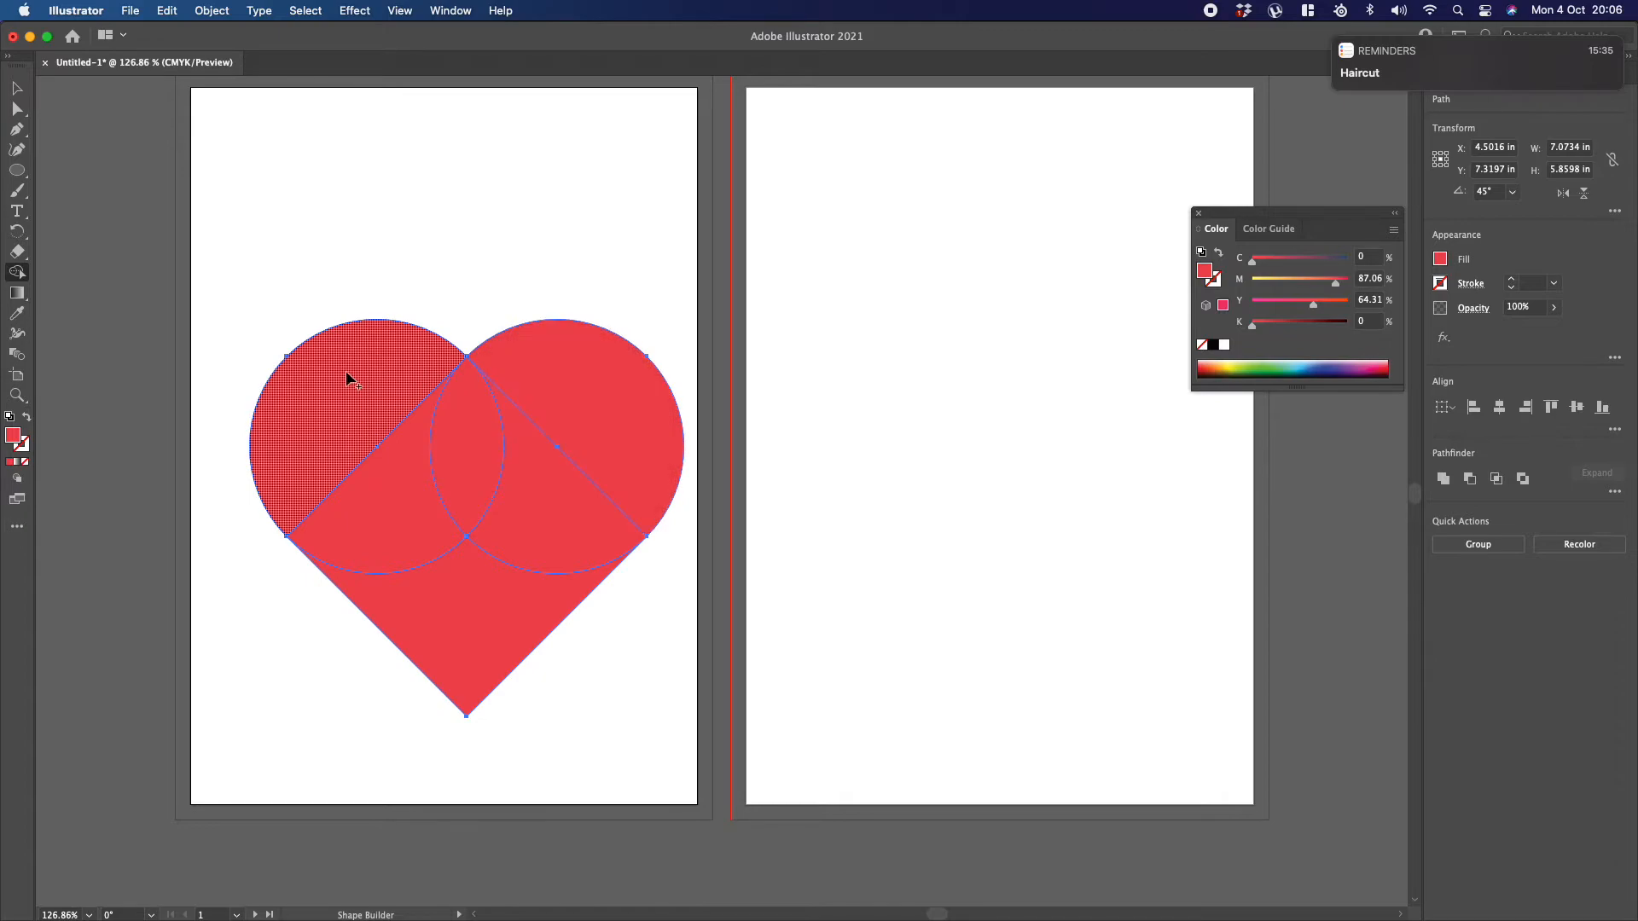
mouse_move(322, 362)
left_mouse_down()
mouse_move(350, 408)
mouse_move(421, 424)
mouse_move(540, 413)
mouse_move(548, 496)
mouse_move(464, 589)
left_mouse_up()
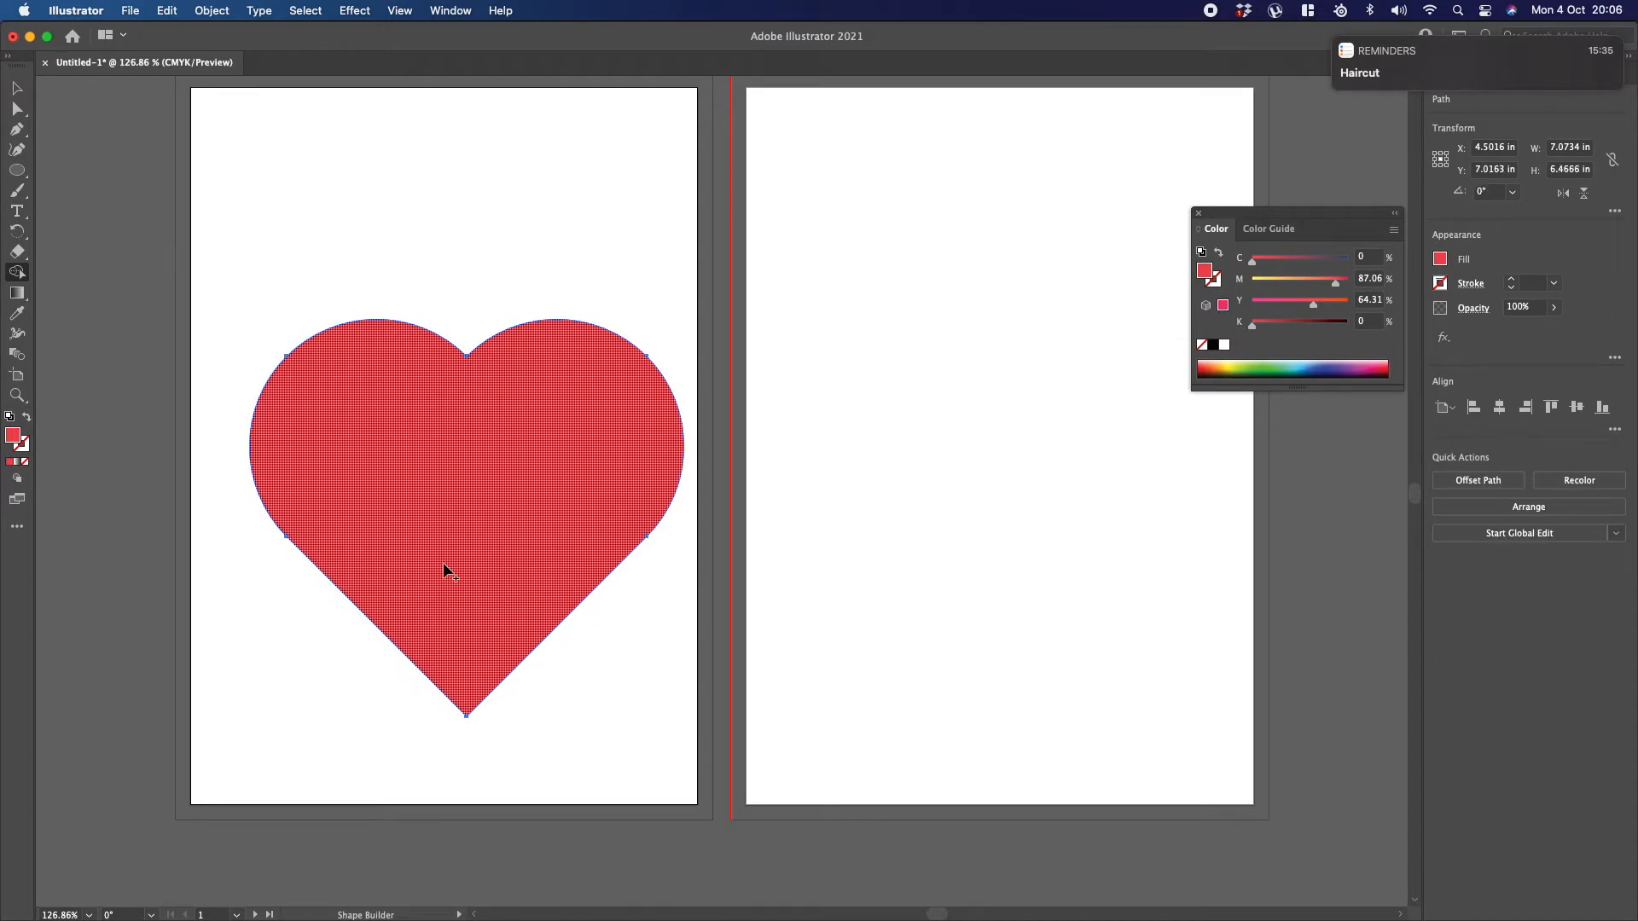
key("super+z")
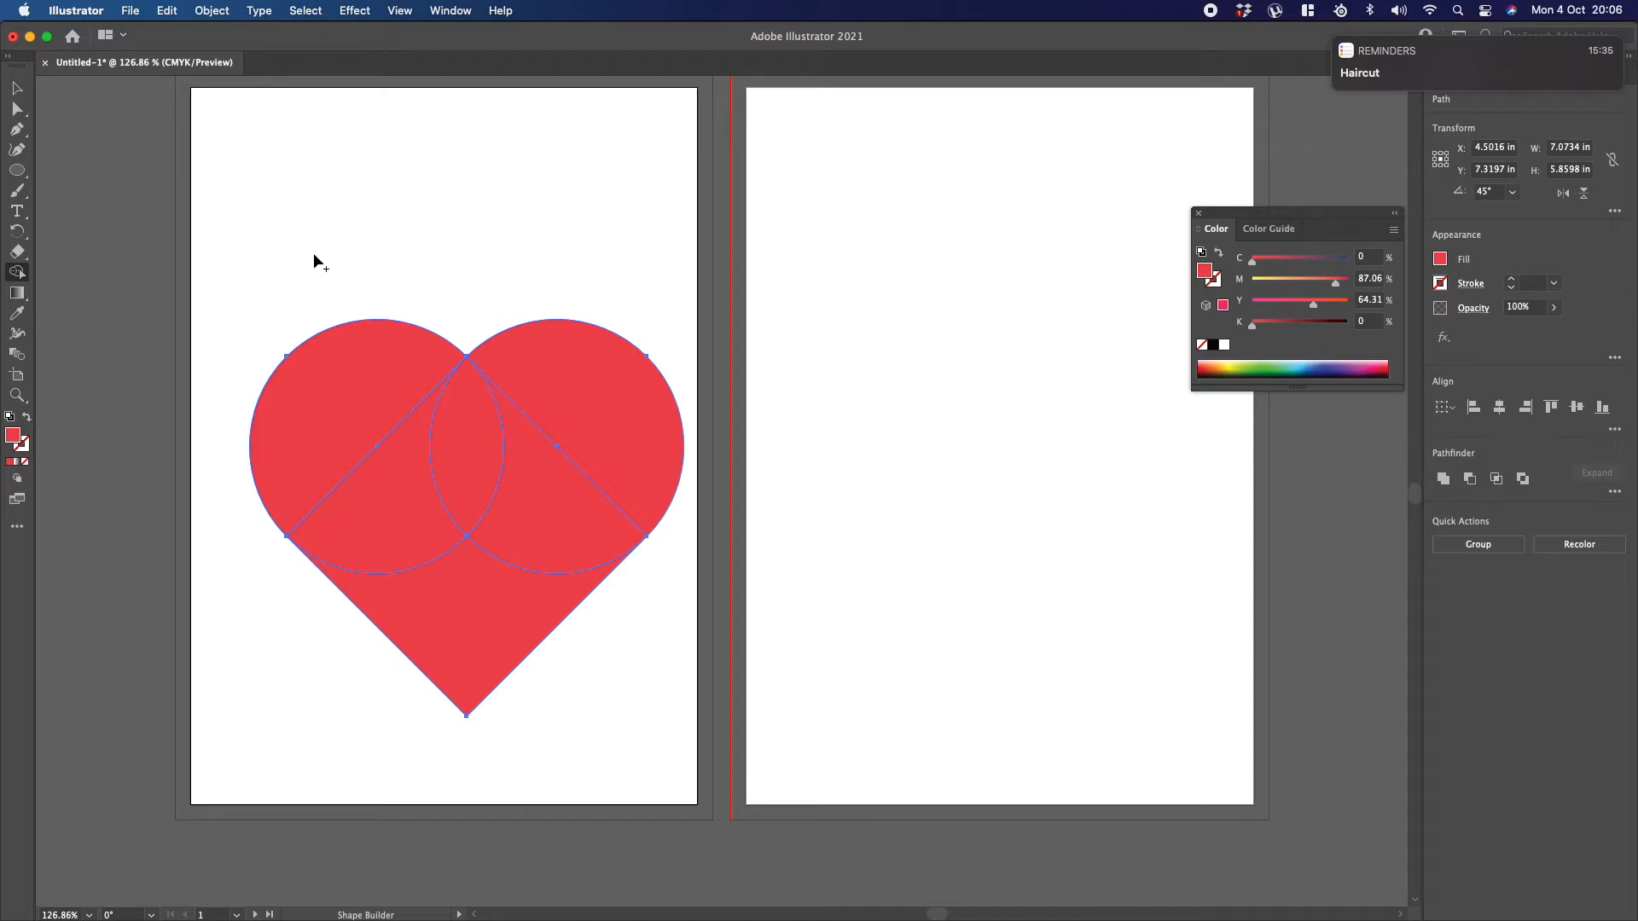
mouse_move(415, 449)
left_mouse_down()
mouse_move(399, 499)
mouse_move(464, 478)
mouse_move(544, 526)
left_mouse_up()
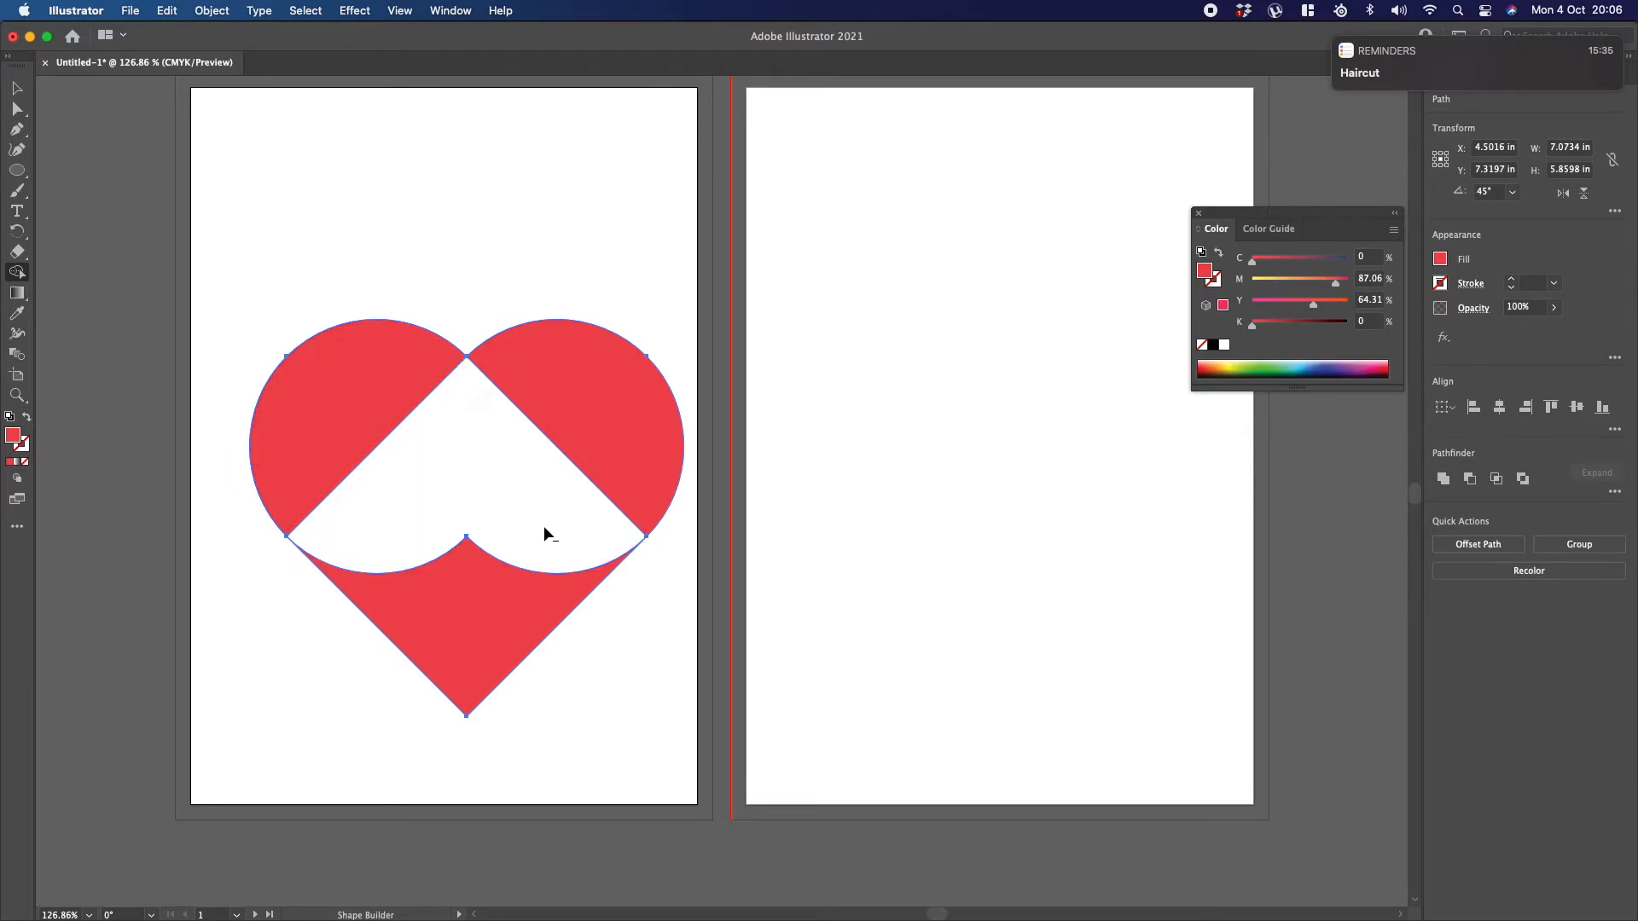
key("super+z")
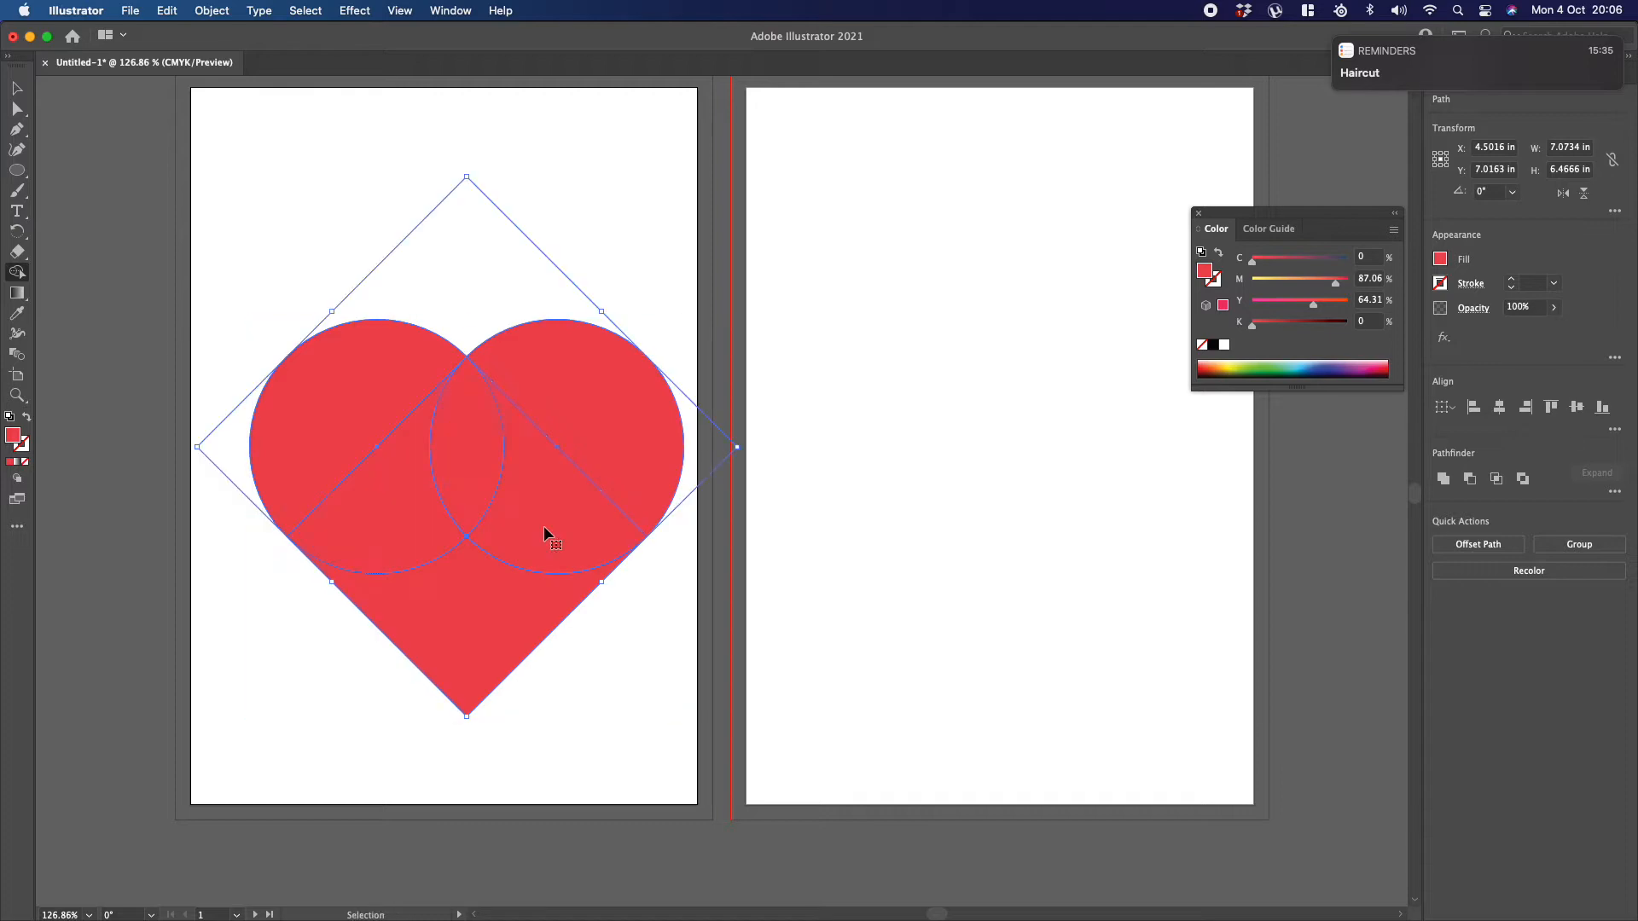
Step: Merge all the overlapping regions into one solid heart with the Shape Builder, and deselect it
mouse_move(481, 540)
left_mouse_down()
mouse_move(596, 442)
mouse_move(577, 464)
left_mouse_up()
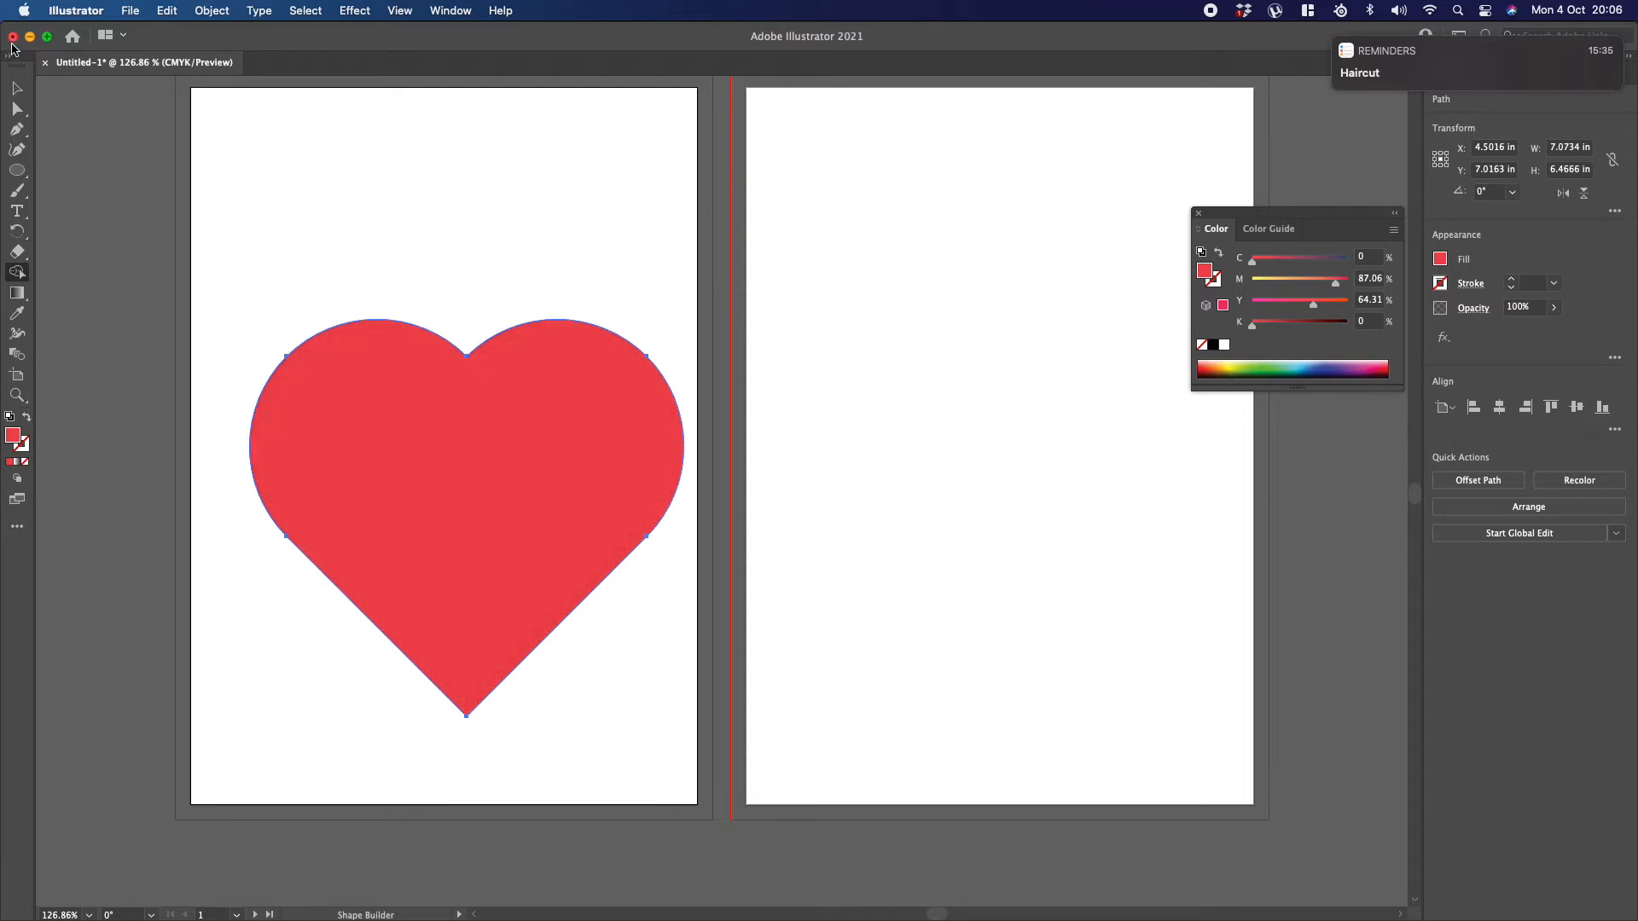
left_click(16, 90)
left_click(249, 198)
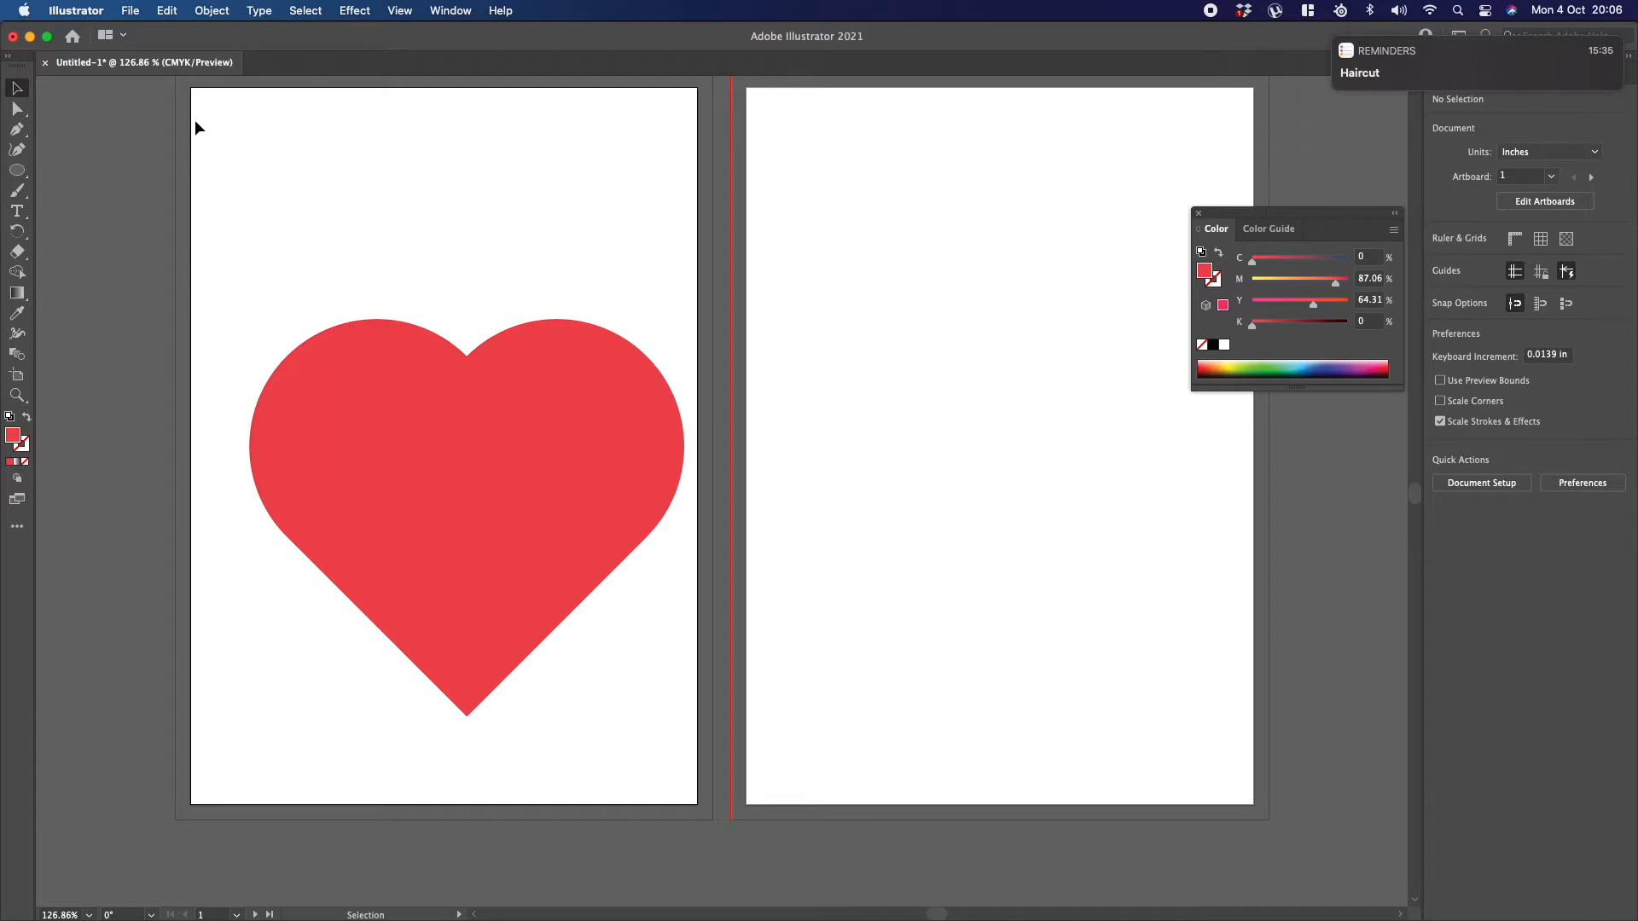
Step: Scale the merged heart down to about 6.21 × 5.68 in and move it higher on the first artboard, keeping it upright
left_click(304, 424)
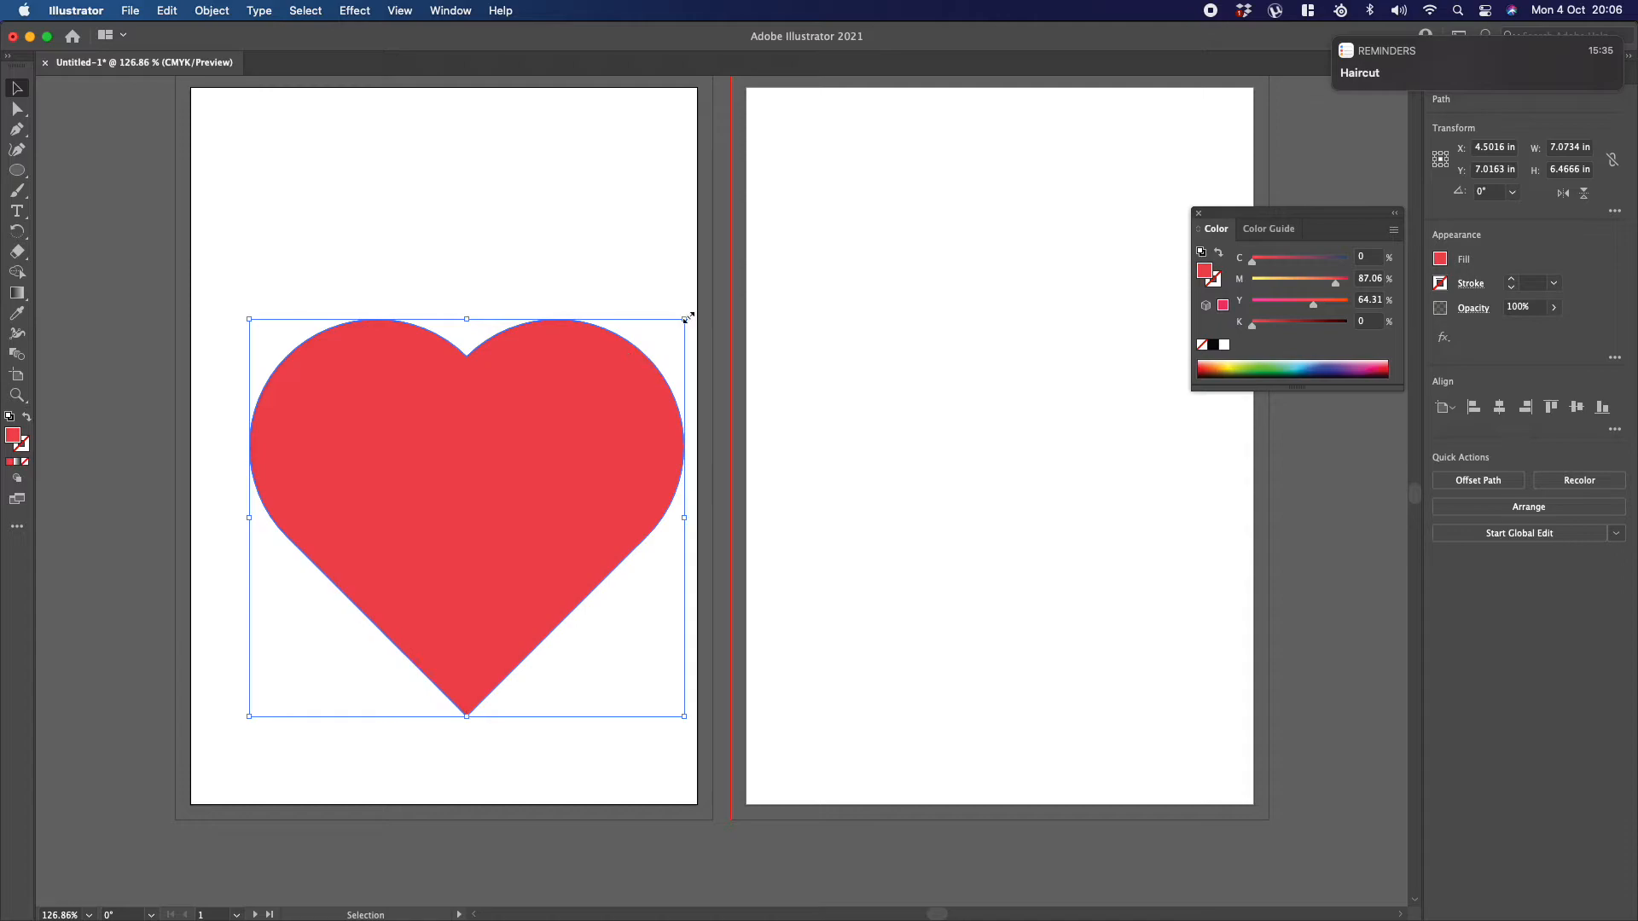
left_click_drag(686, 318, 514, 285)
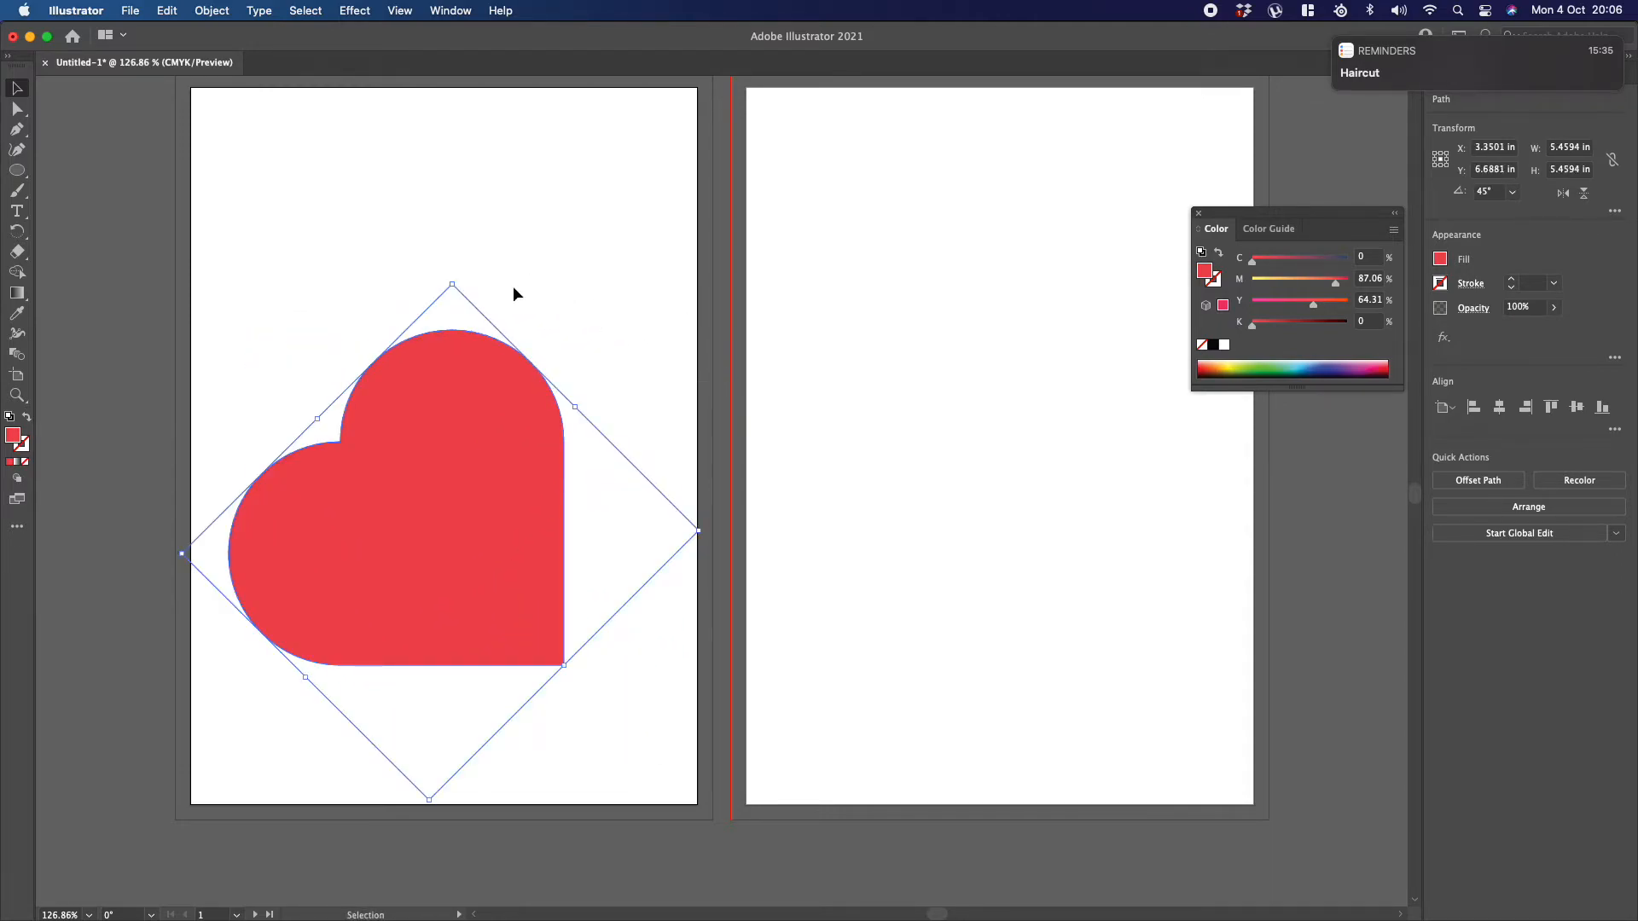
key("super+z")
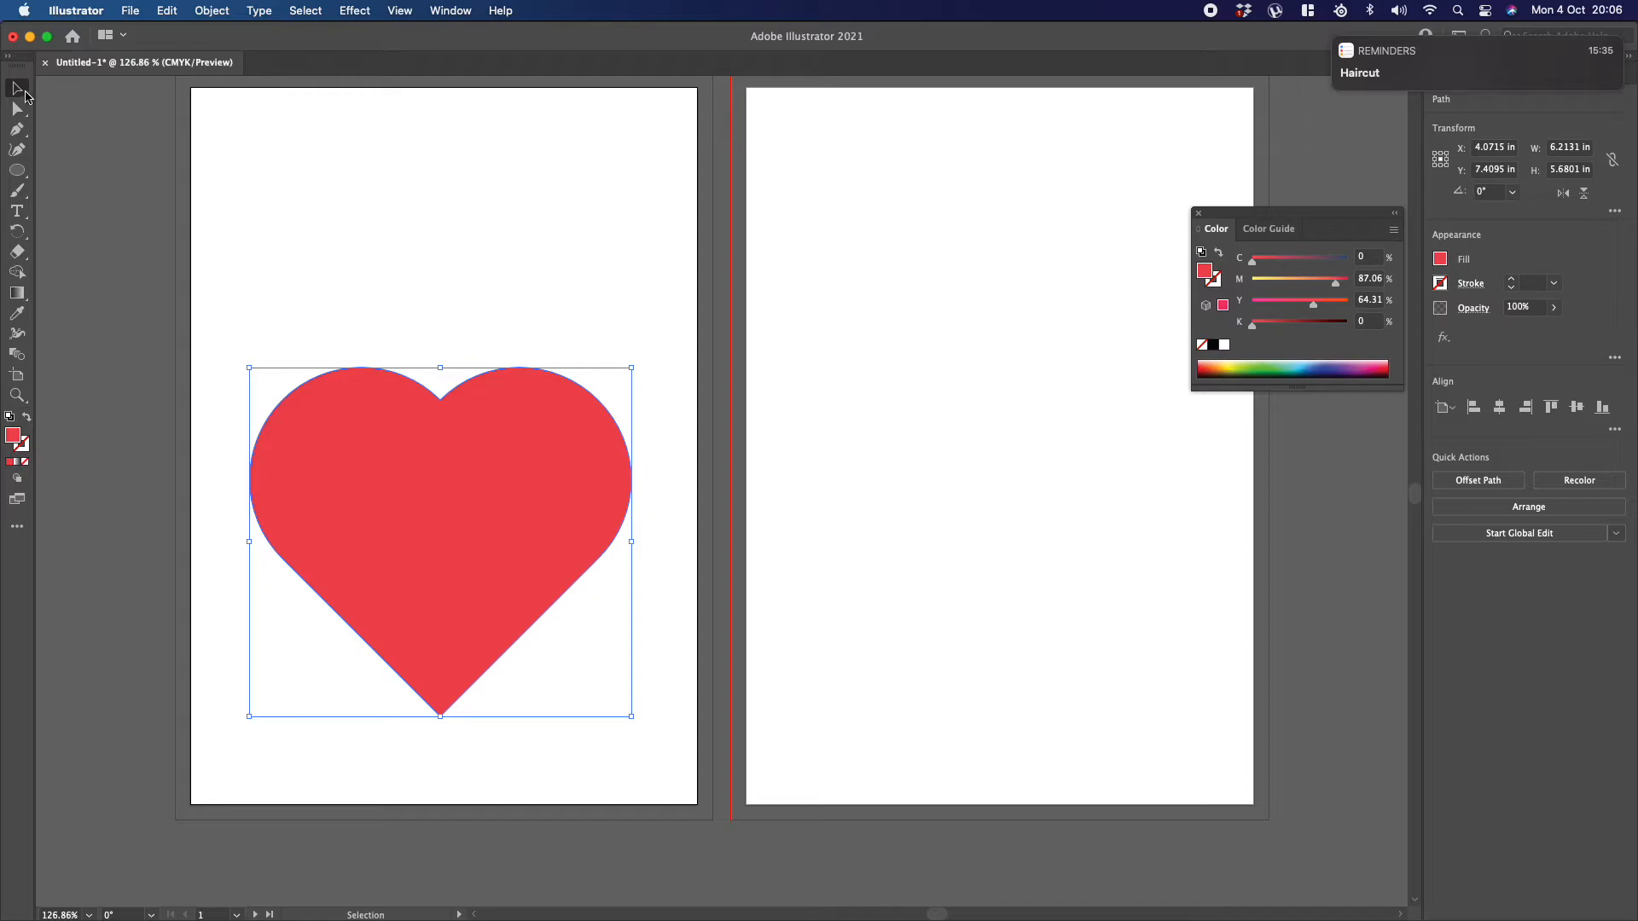
left_click_drag(396, 431, 398, 270)
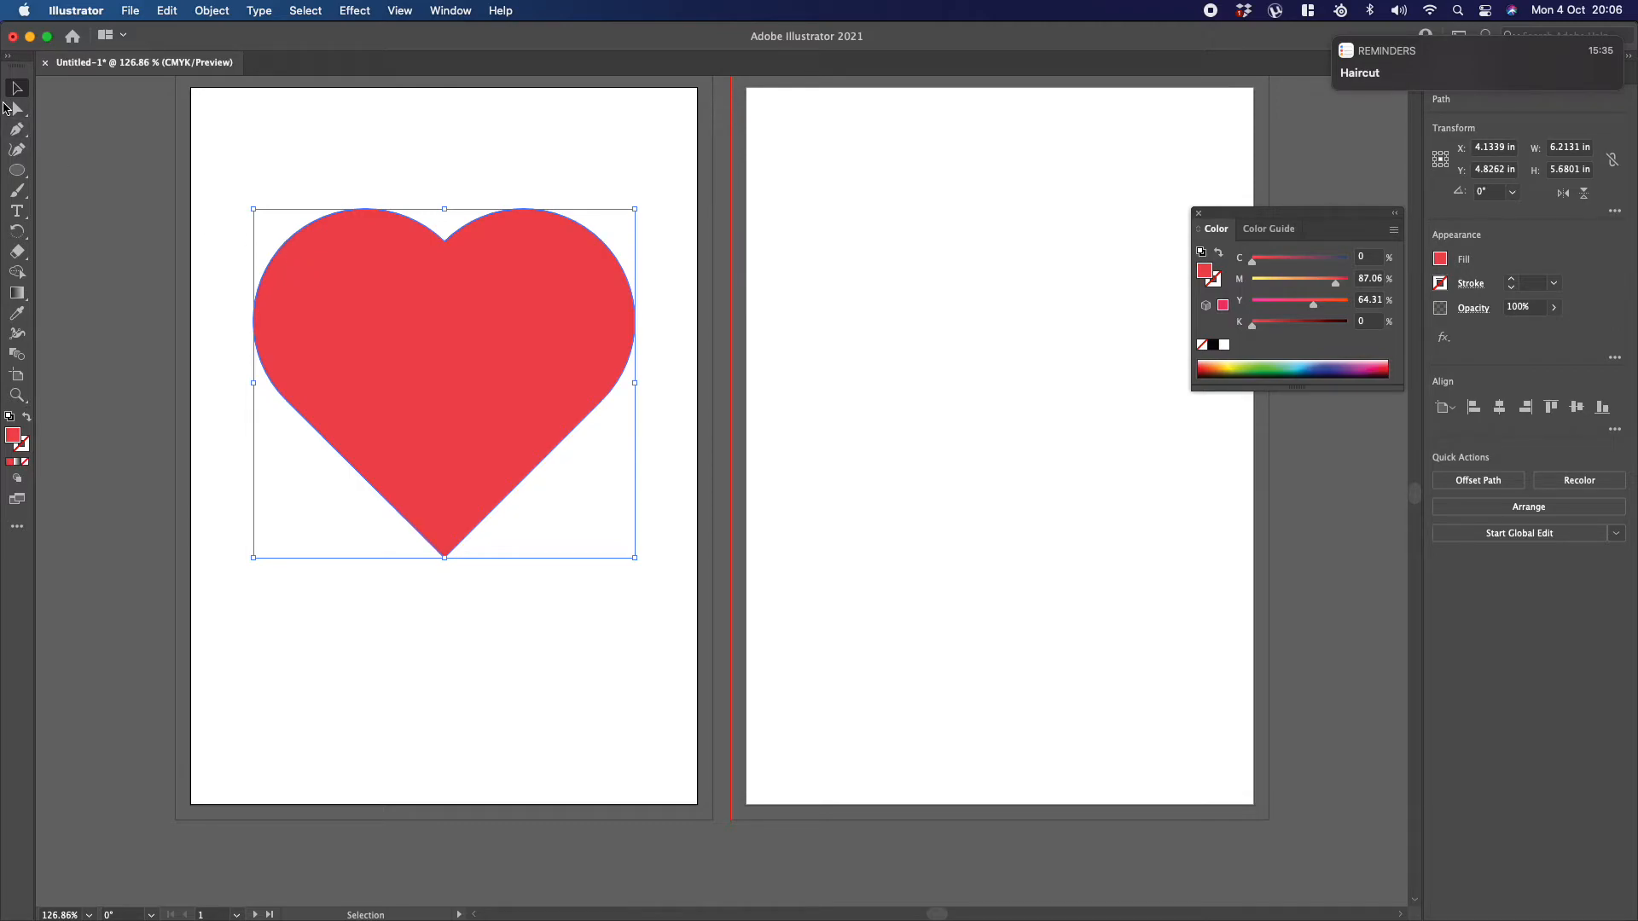
Step: Try bending the heart's upper-left curve by pulling that anchor point's handle inward, and undo the change
left_click(15, 109)
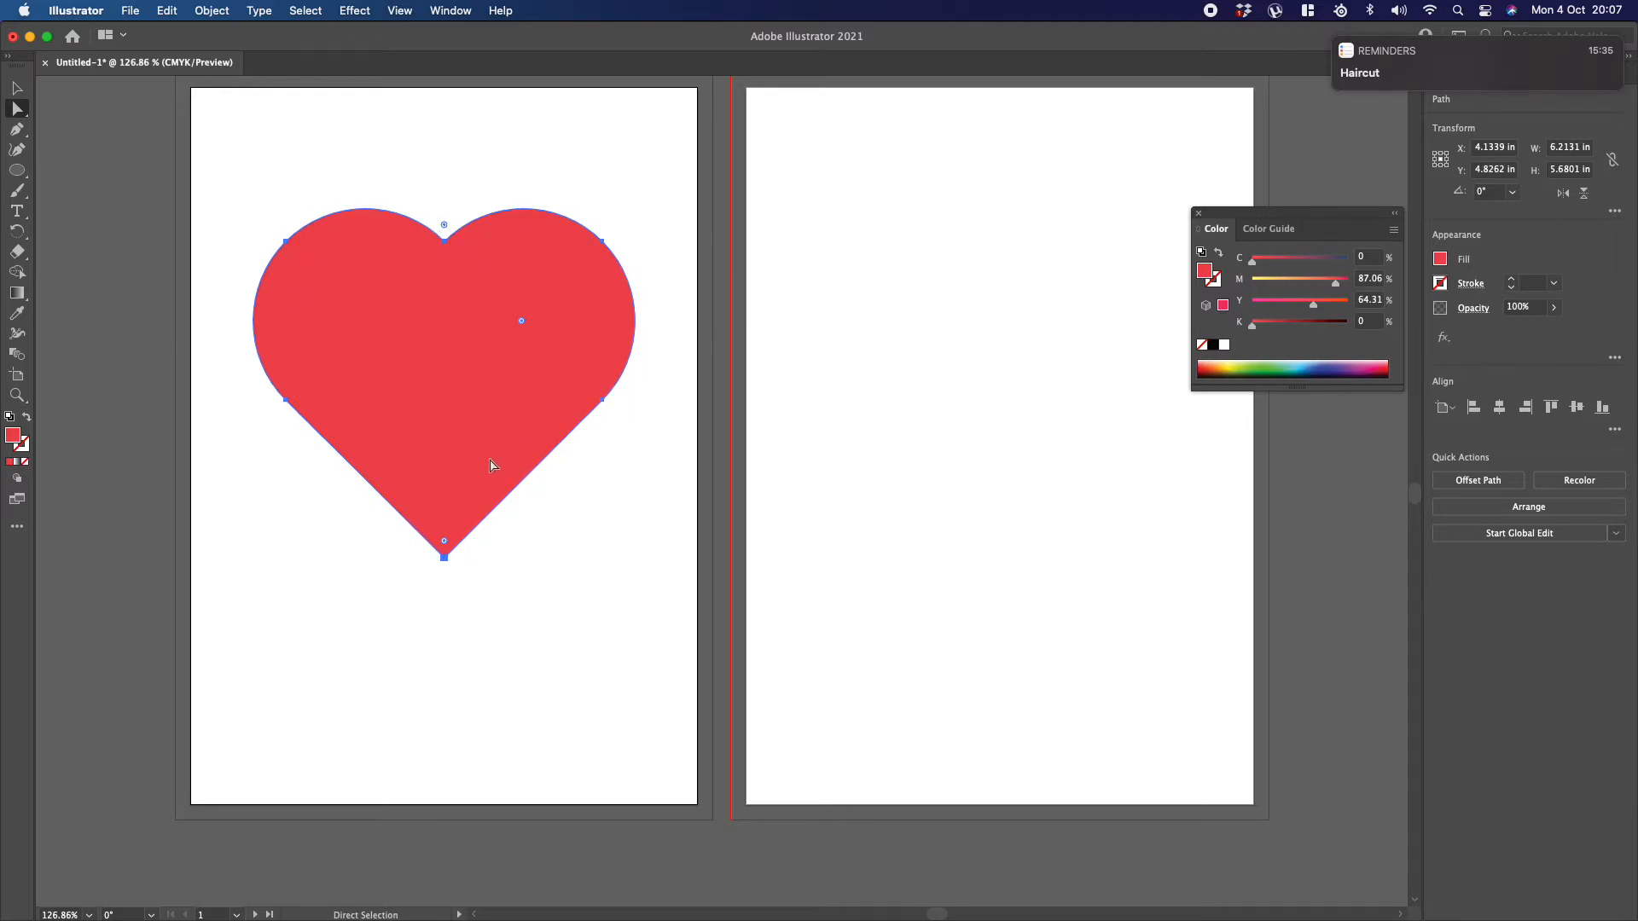
left_click_drag(261, 210, 310, 273)
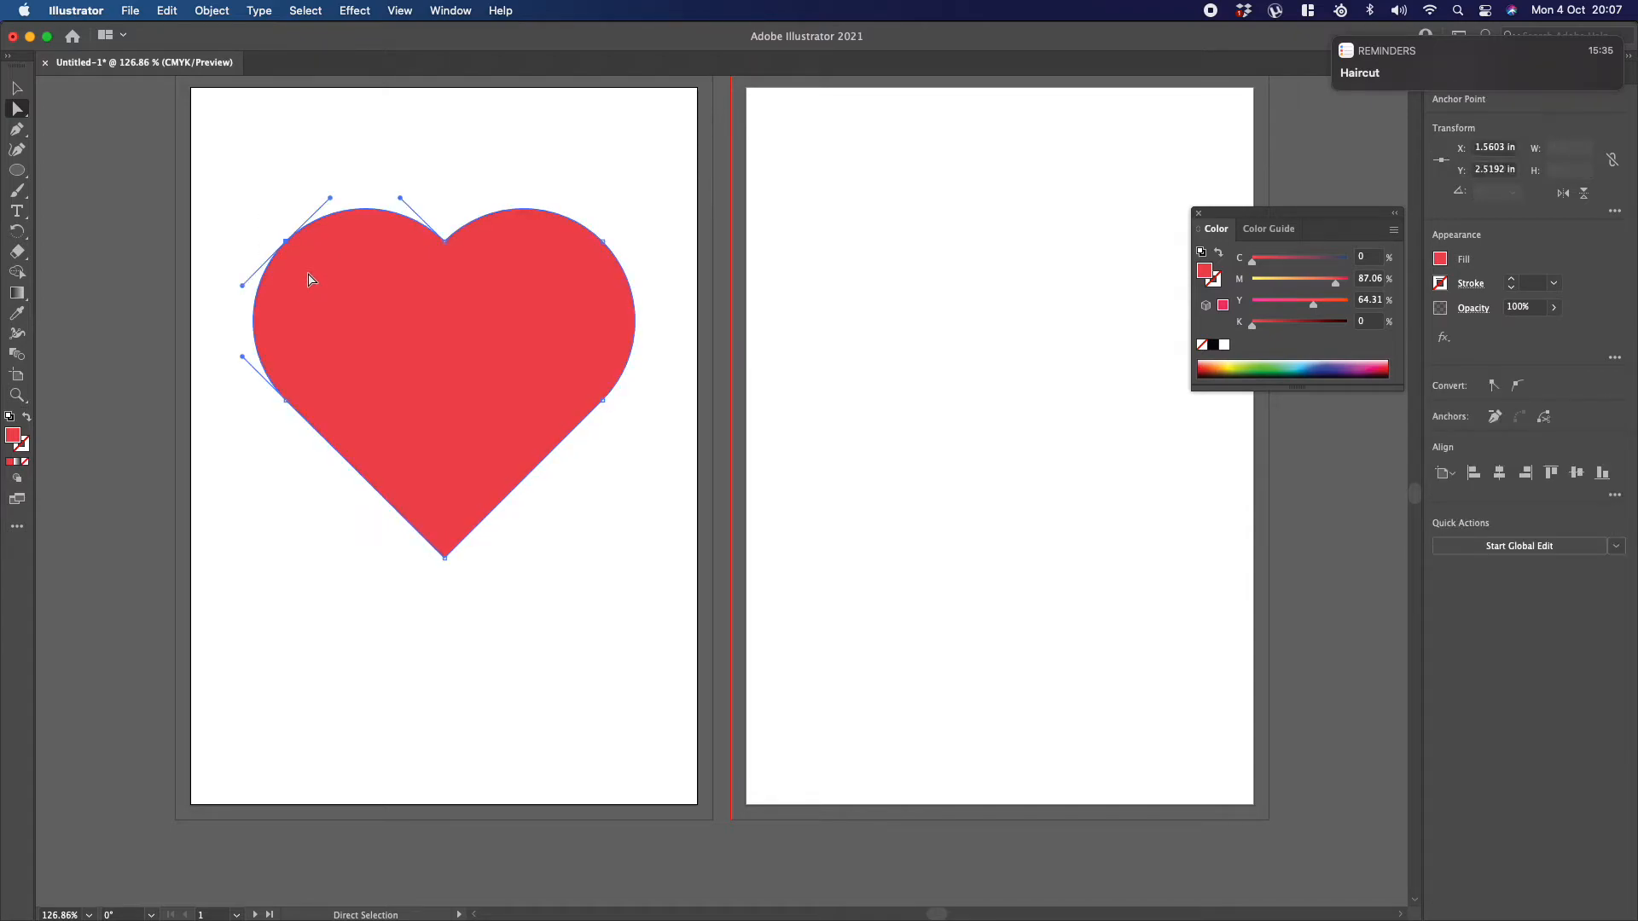
left_click_drag(332, 198, 286, 201)
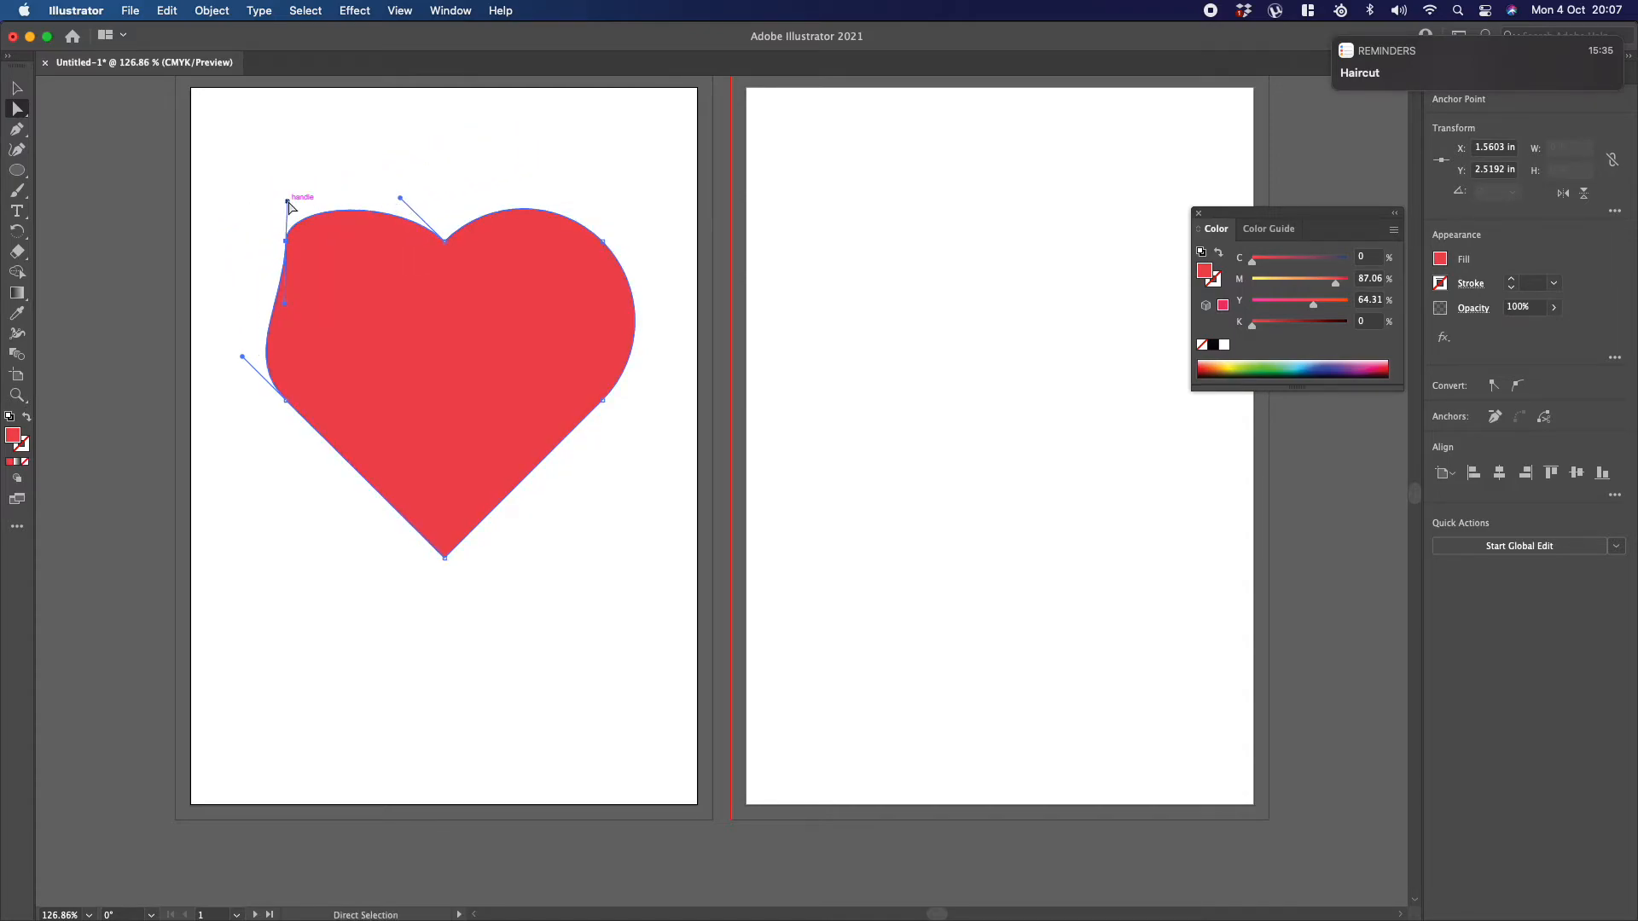
key("super+z")
Step: Try reshaping both lobes beside the heart's top notch by steering the curve handles upward, and undo the reshaping
left_click_drag(256, 153, 648, 280)
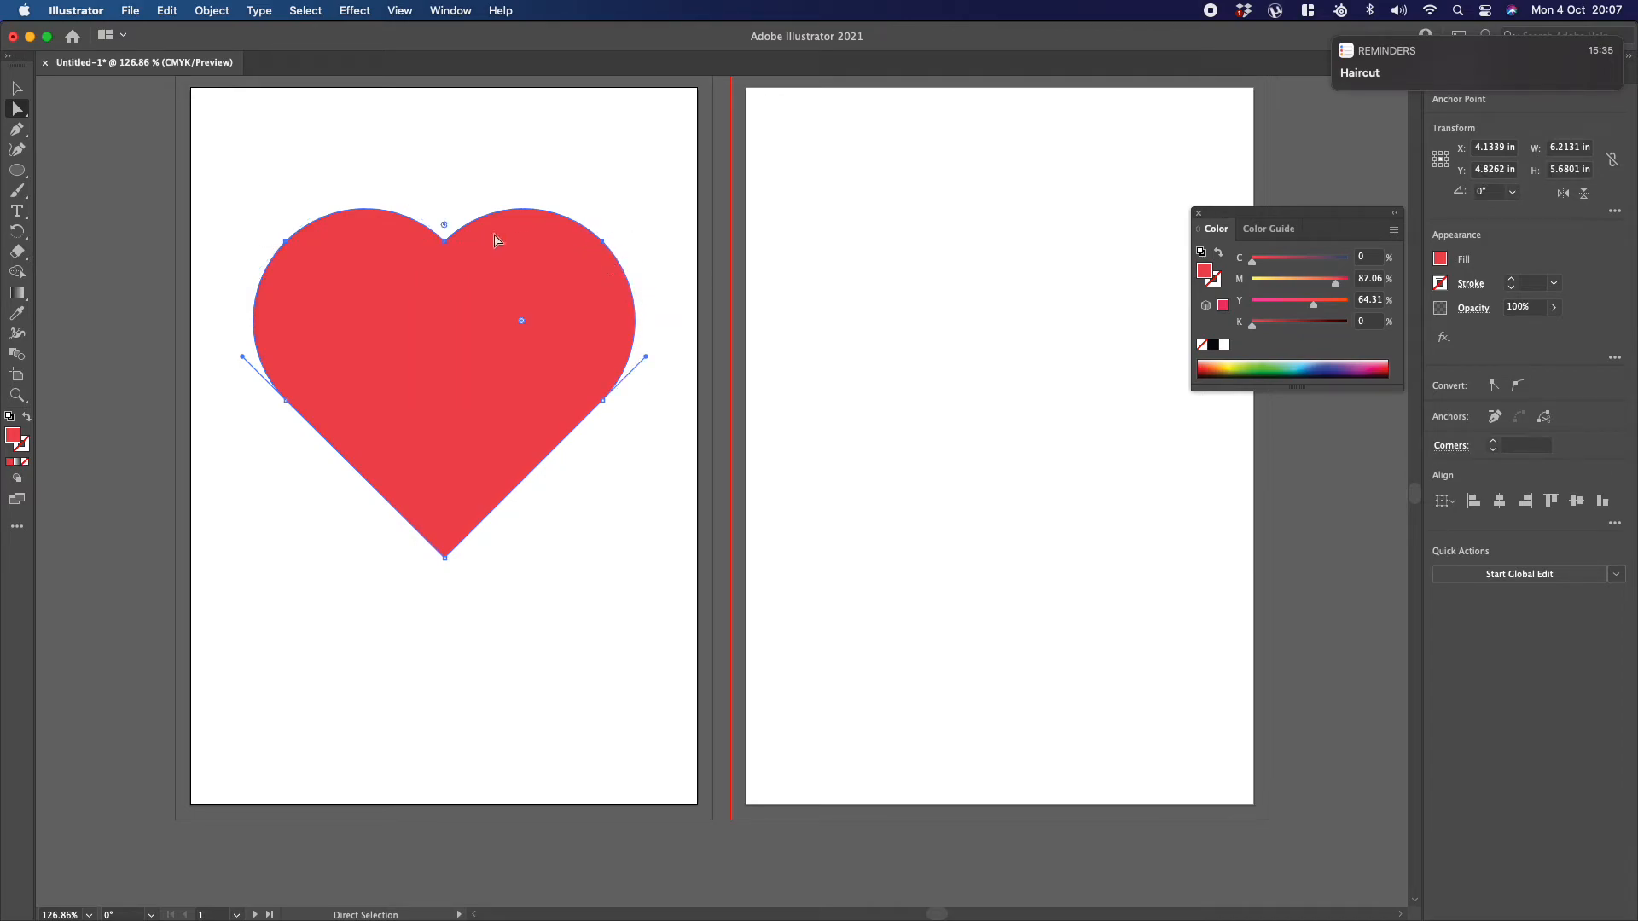
left_click(286, 243)
left_click(611, 241)
mouse_move(606, 241)
left_mouse_down()
mouse_move(619, 232)
mouse_move(562, 224)
mouse_move(646, 231)
mouse_move(543, 249)
mouse_move(602, 241)
left_mouse_up()
left_click(445, 241)
left_click_drag(488, 202, 444, 177)
left_click(523, 157)
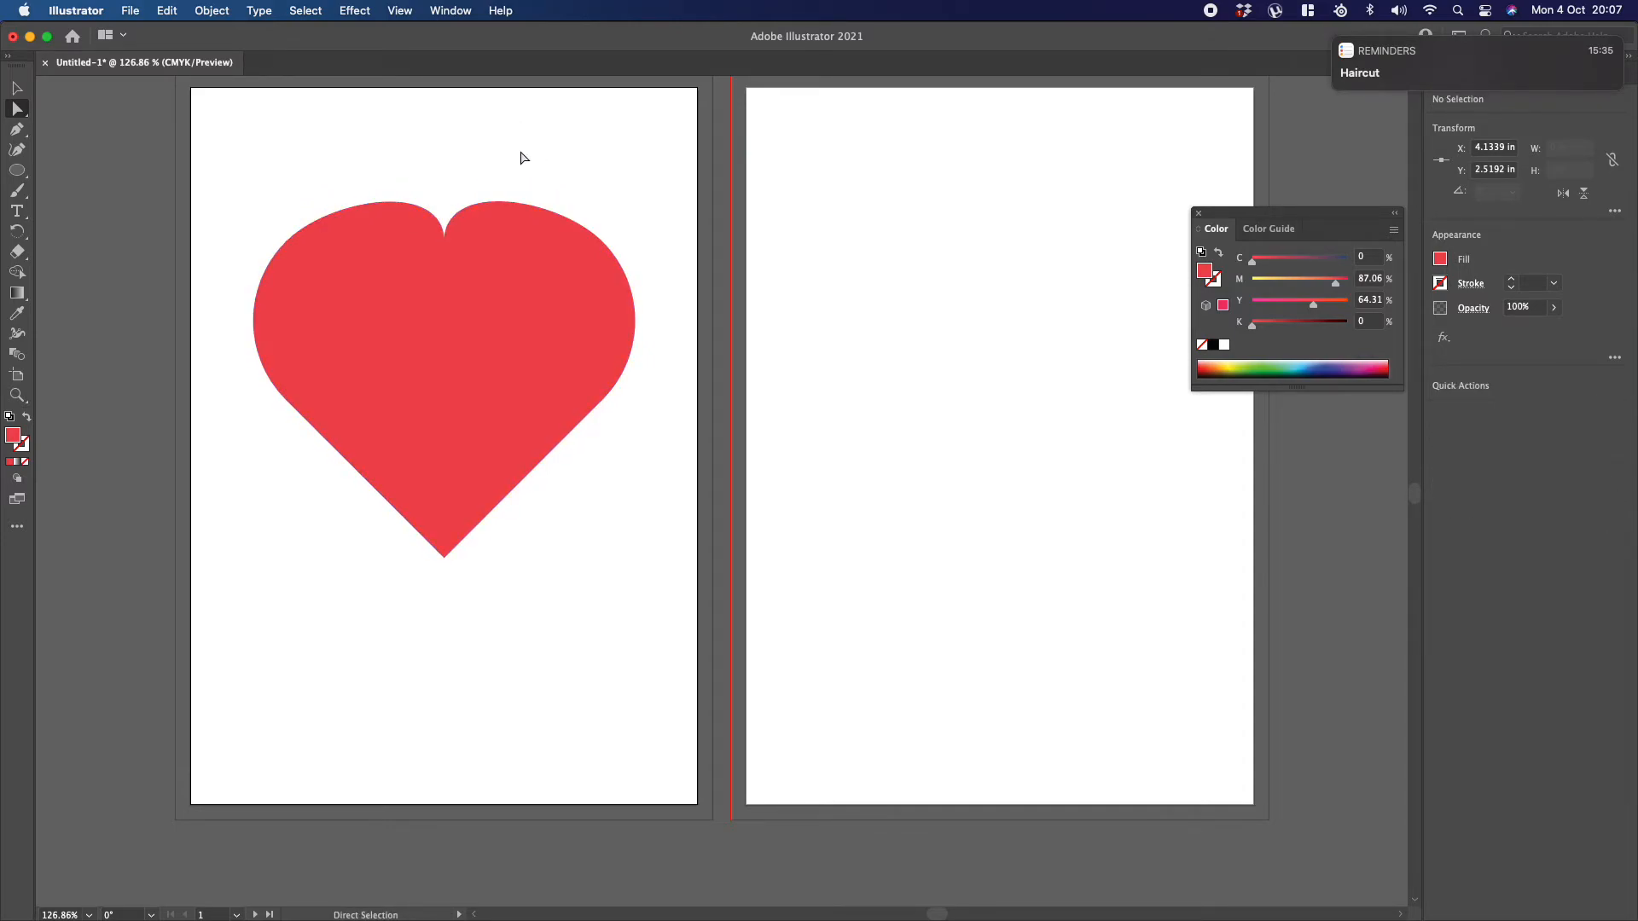
key("ctrl+z")
key("ctrl+z")
key("ctrl+z")
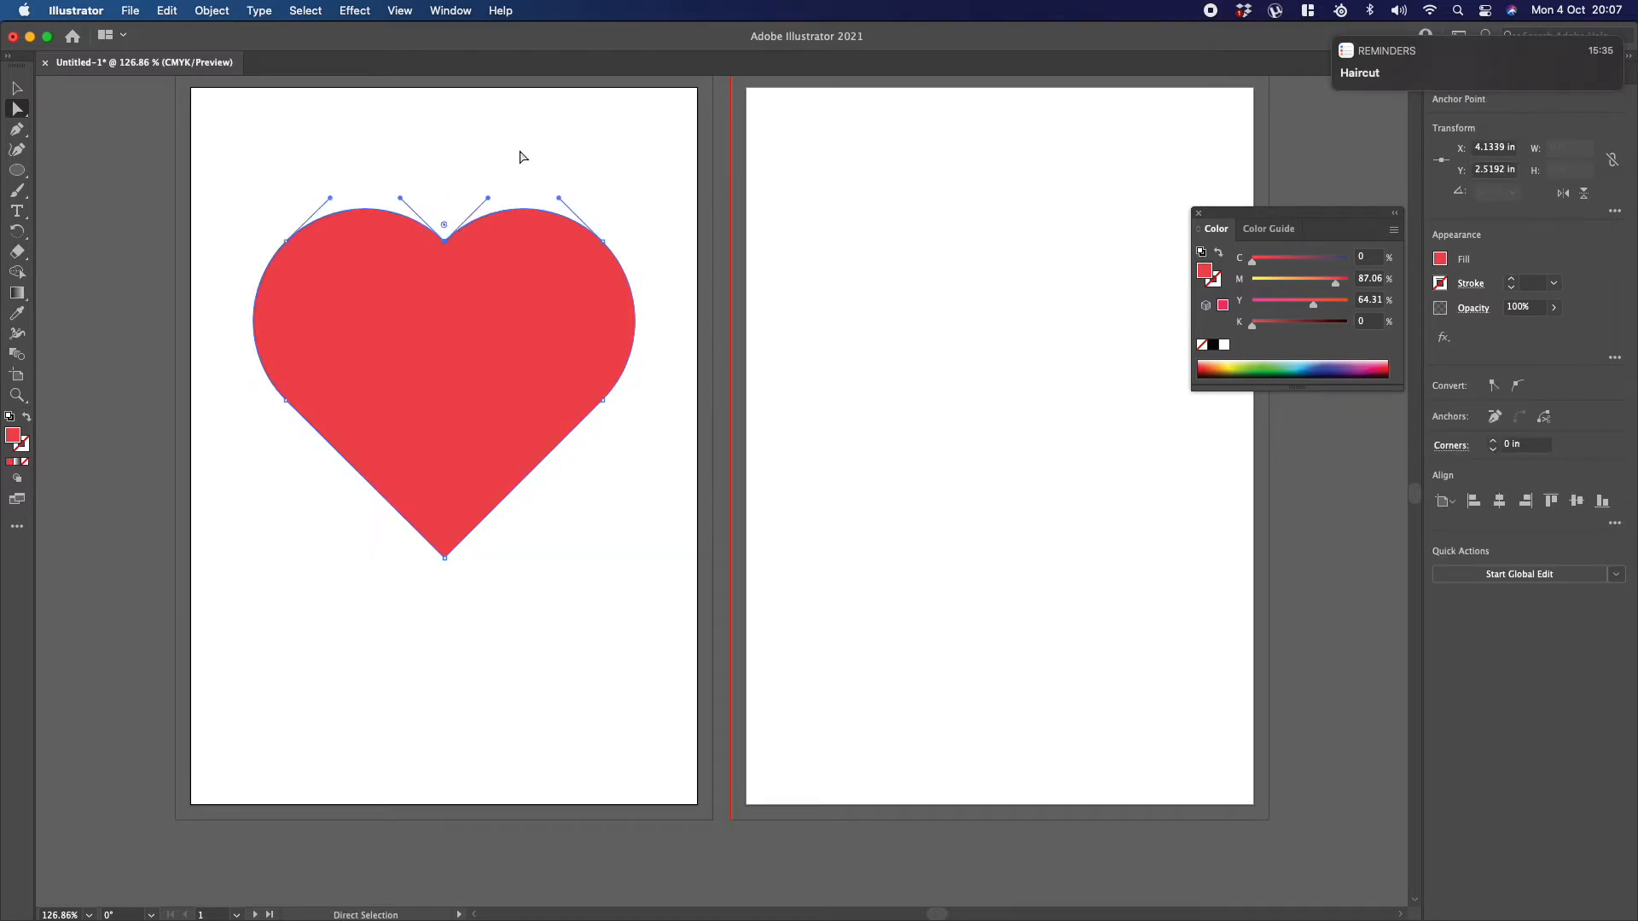
Step: Round the heart's bottom tip and its top notch using the live corners of those anchor points
left_click(410, 160)
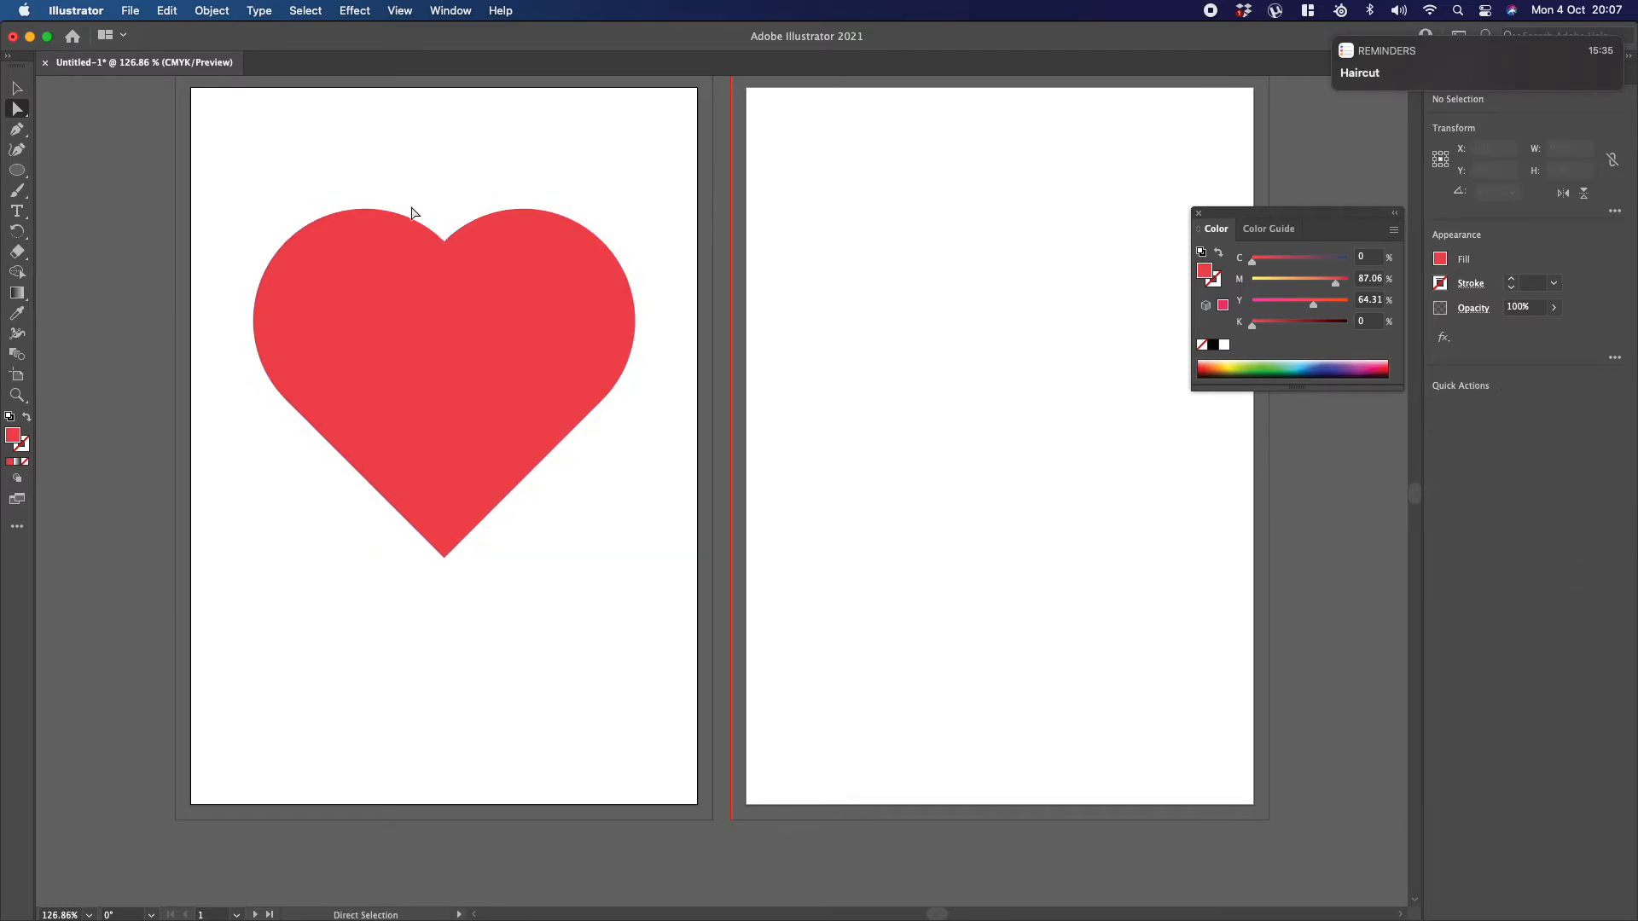
left_click_drag(413, 201, 475, 275)
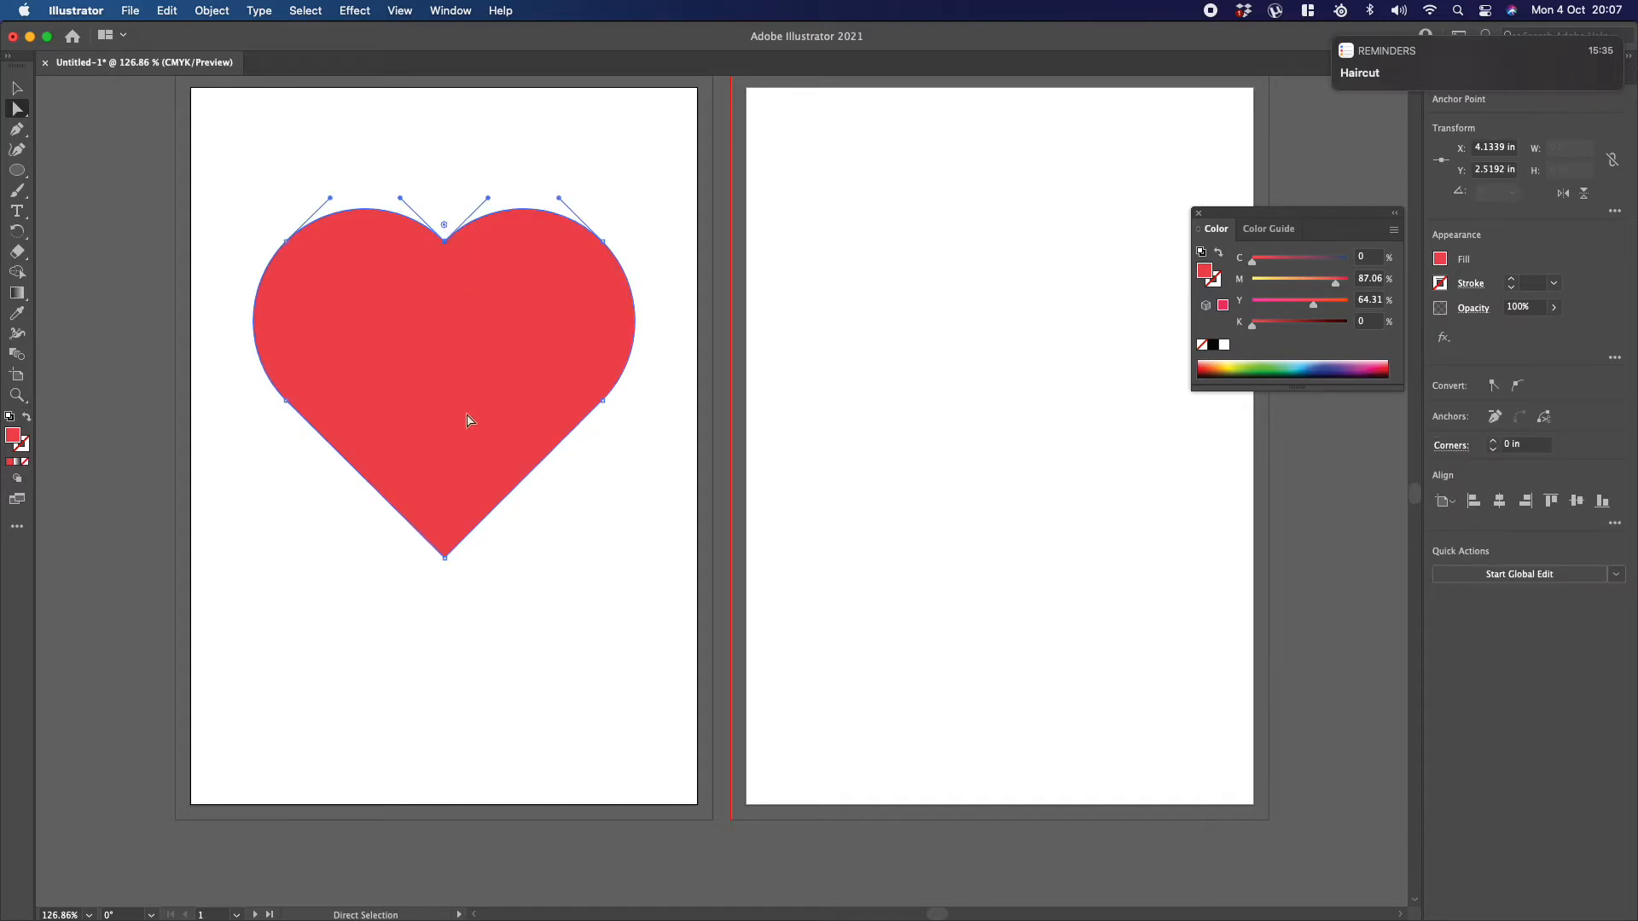
left_click_drag(490, 536, 392, 569)
left_click_drag(444, 544, 442, 511)
left_click_drag(402, 183, 486, 255)
left_click_drag(443, 225, 425, 164)
left_click(407, 145)
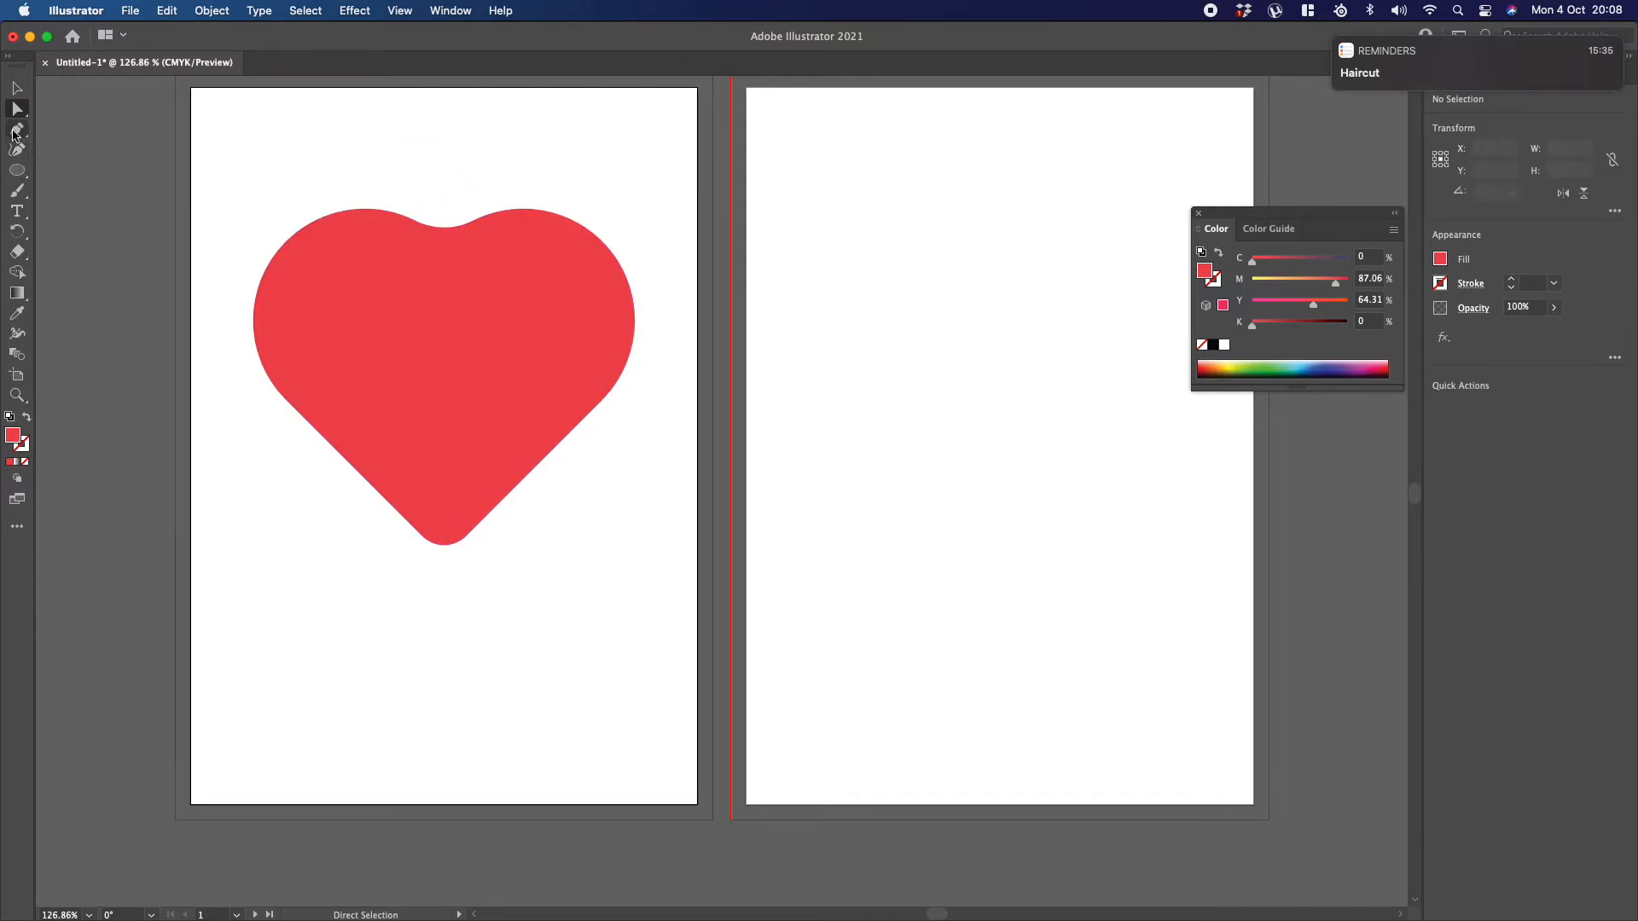
Step: Draw a closed, irregular five-sided polygon with straight edges near the top of the second artboard using the Pen tool
left_click(14, 131)
left_click(809, 278)
left_click(863, 193)
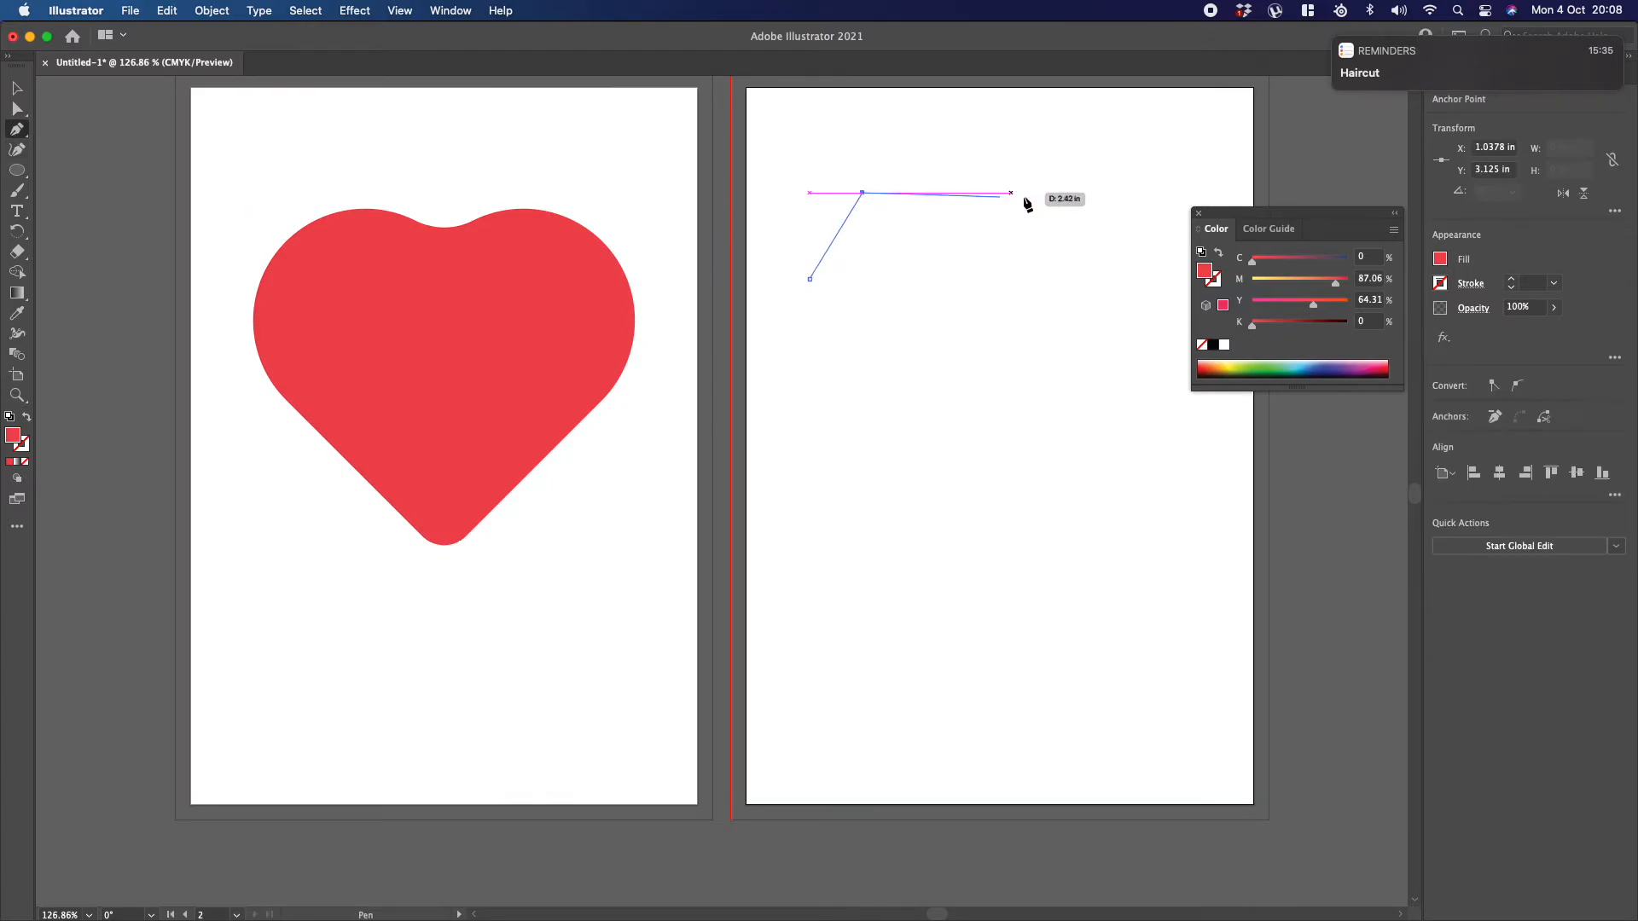
left_click(1041, 193)
left_click(1089, 311)
left_click(899, 338)
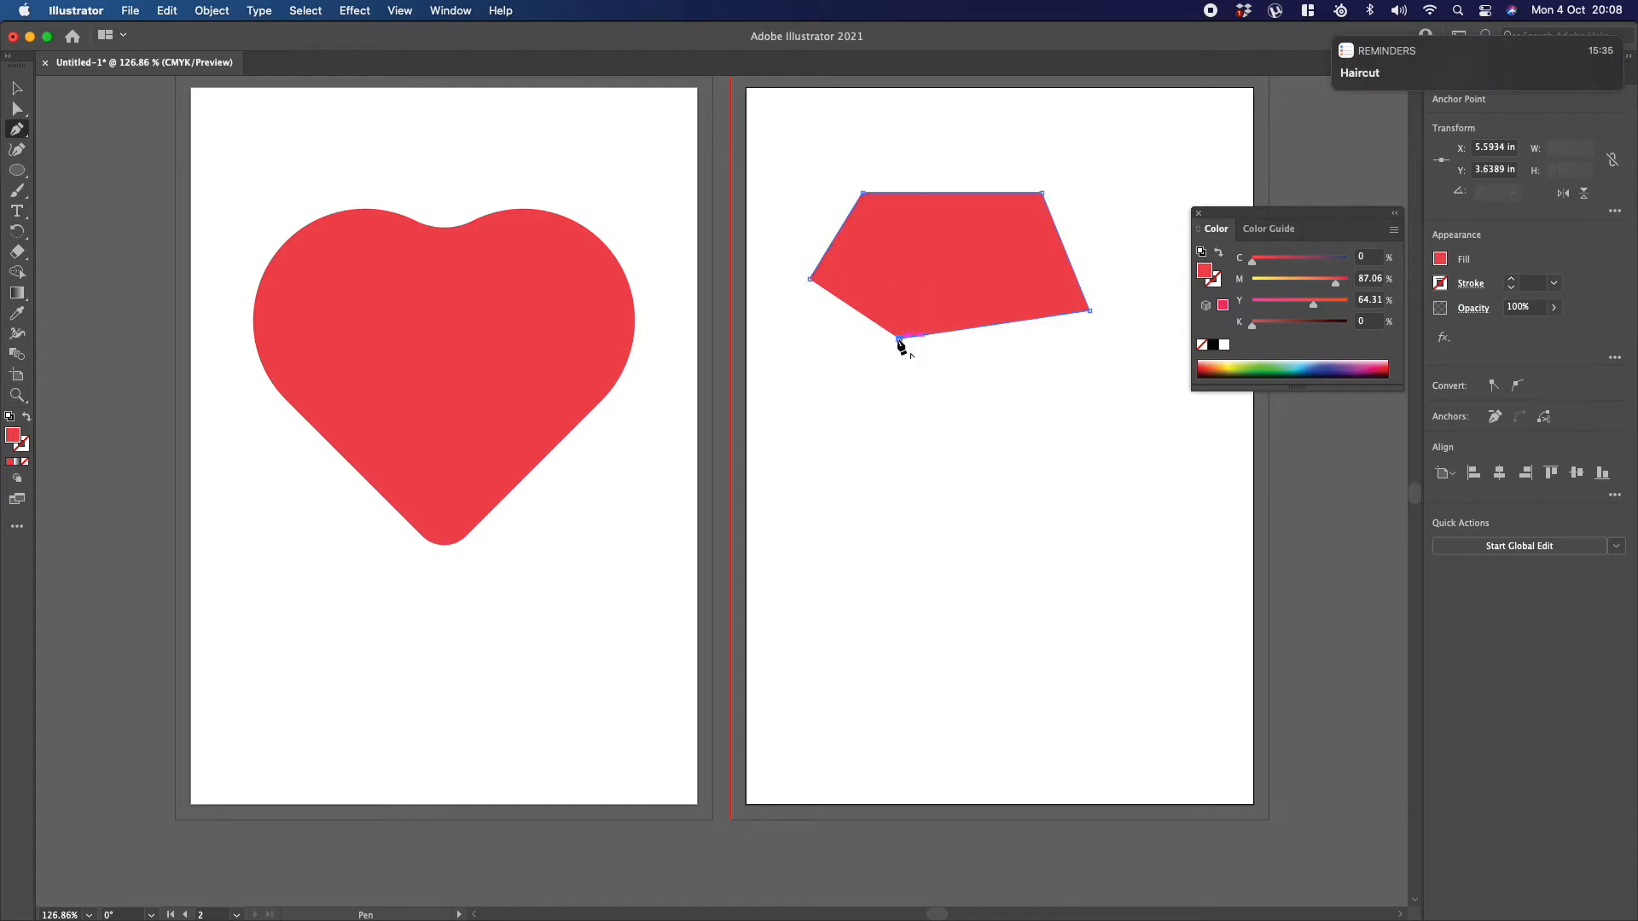
left_click(810, 278)
left_click(16, 89)
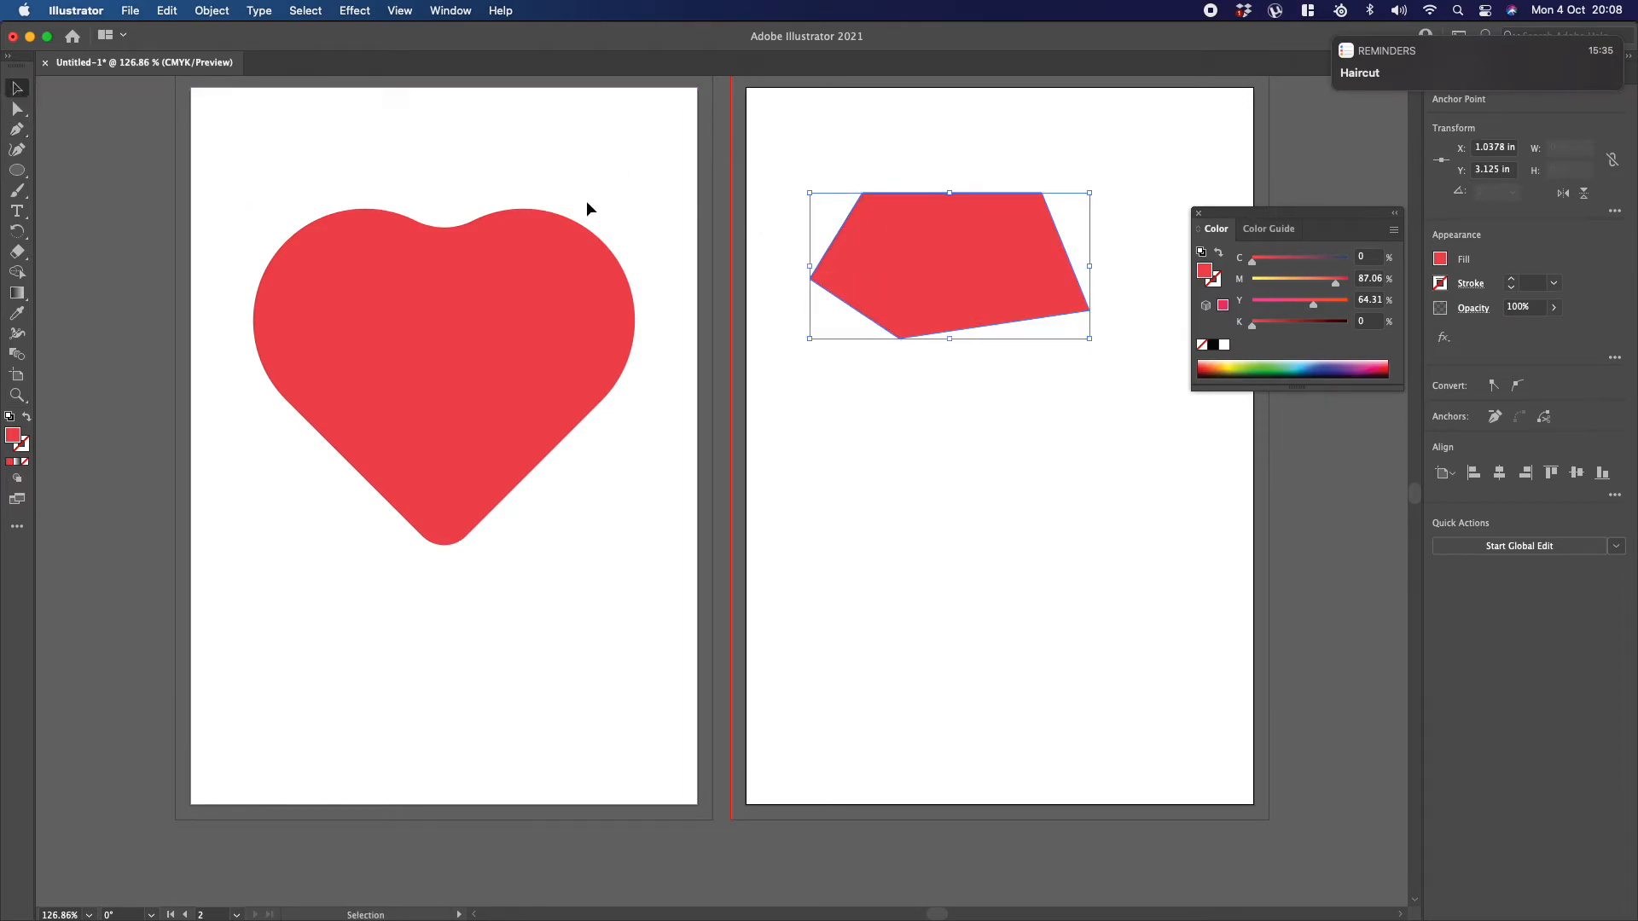
Step: Round all five corners of the red polygon on the second artboard together using its live corners
left_click(784, 136)
left_click(17, 108)
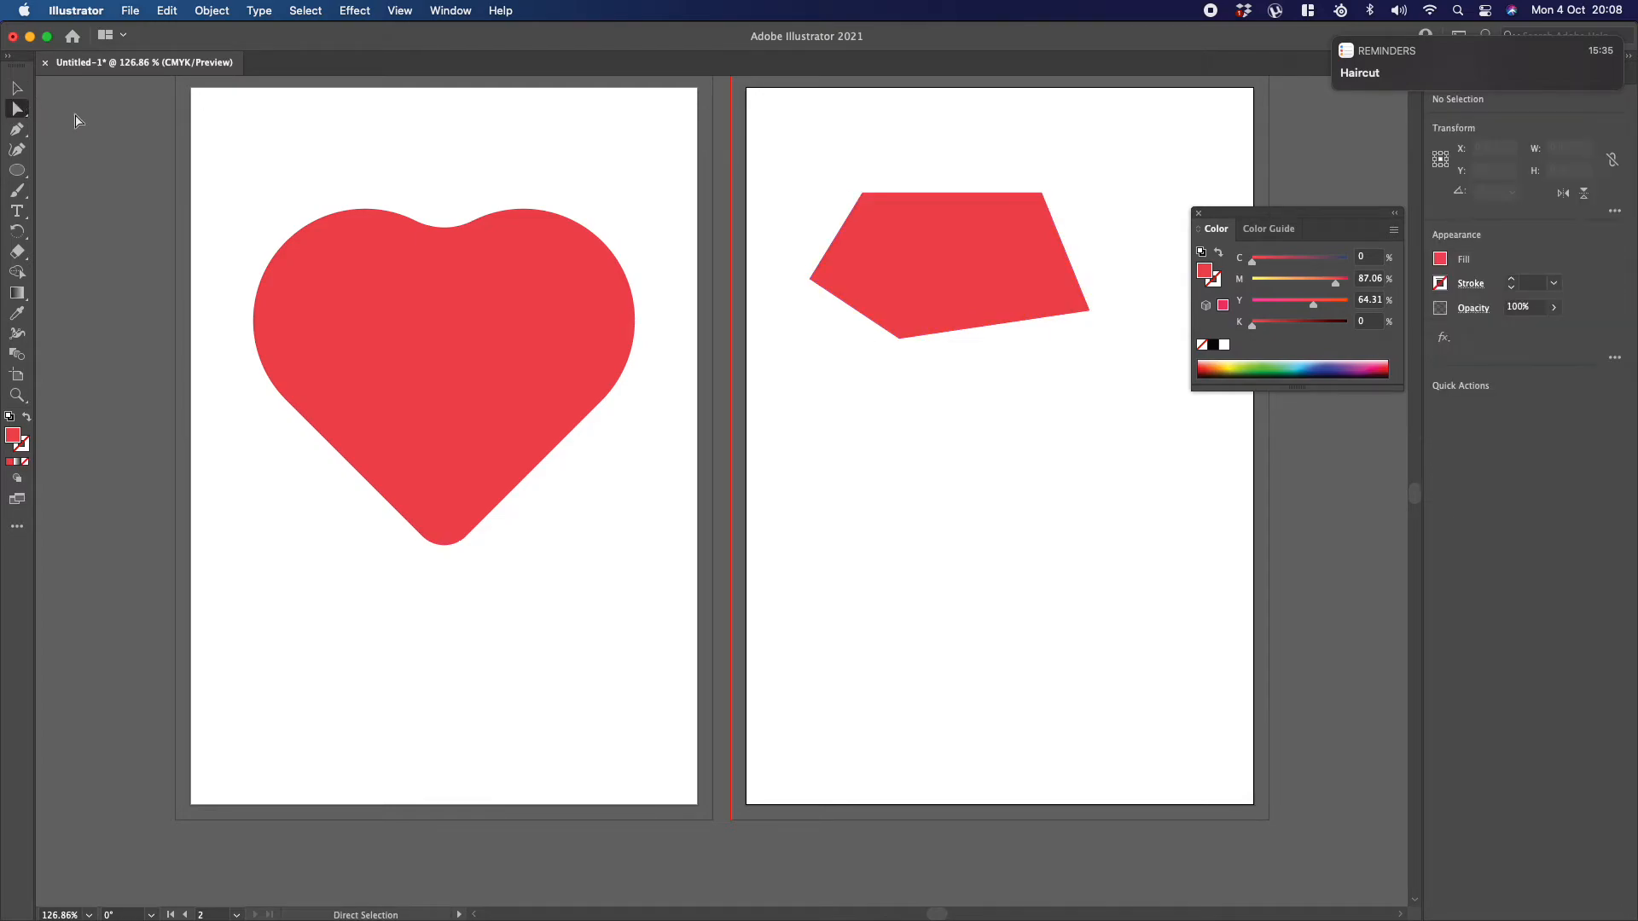
left_click_drag(783, 140, 1107, 420)
left_click_drag(826, 275, 856, 271)
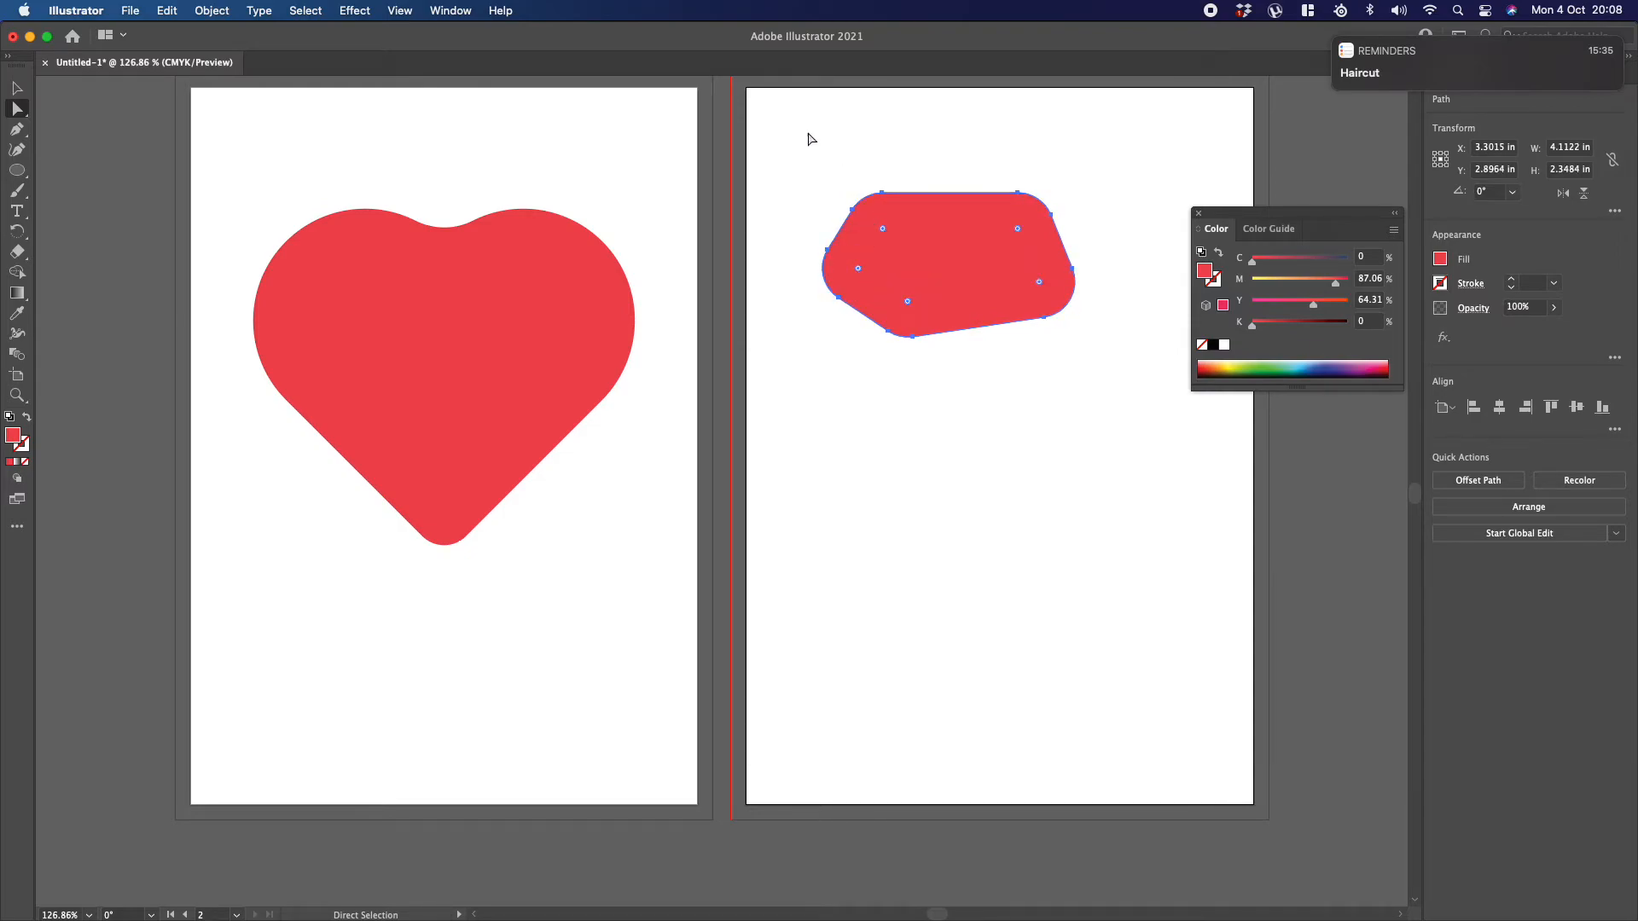
left_click(810, 139)
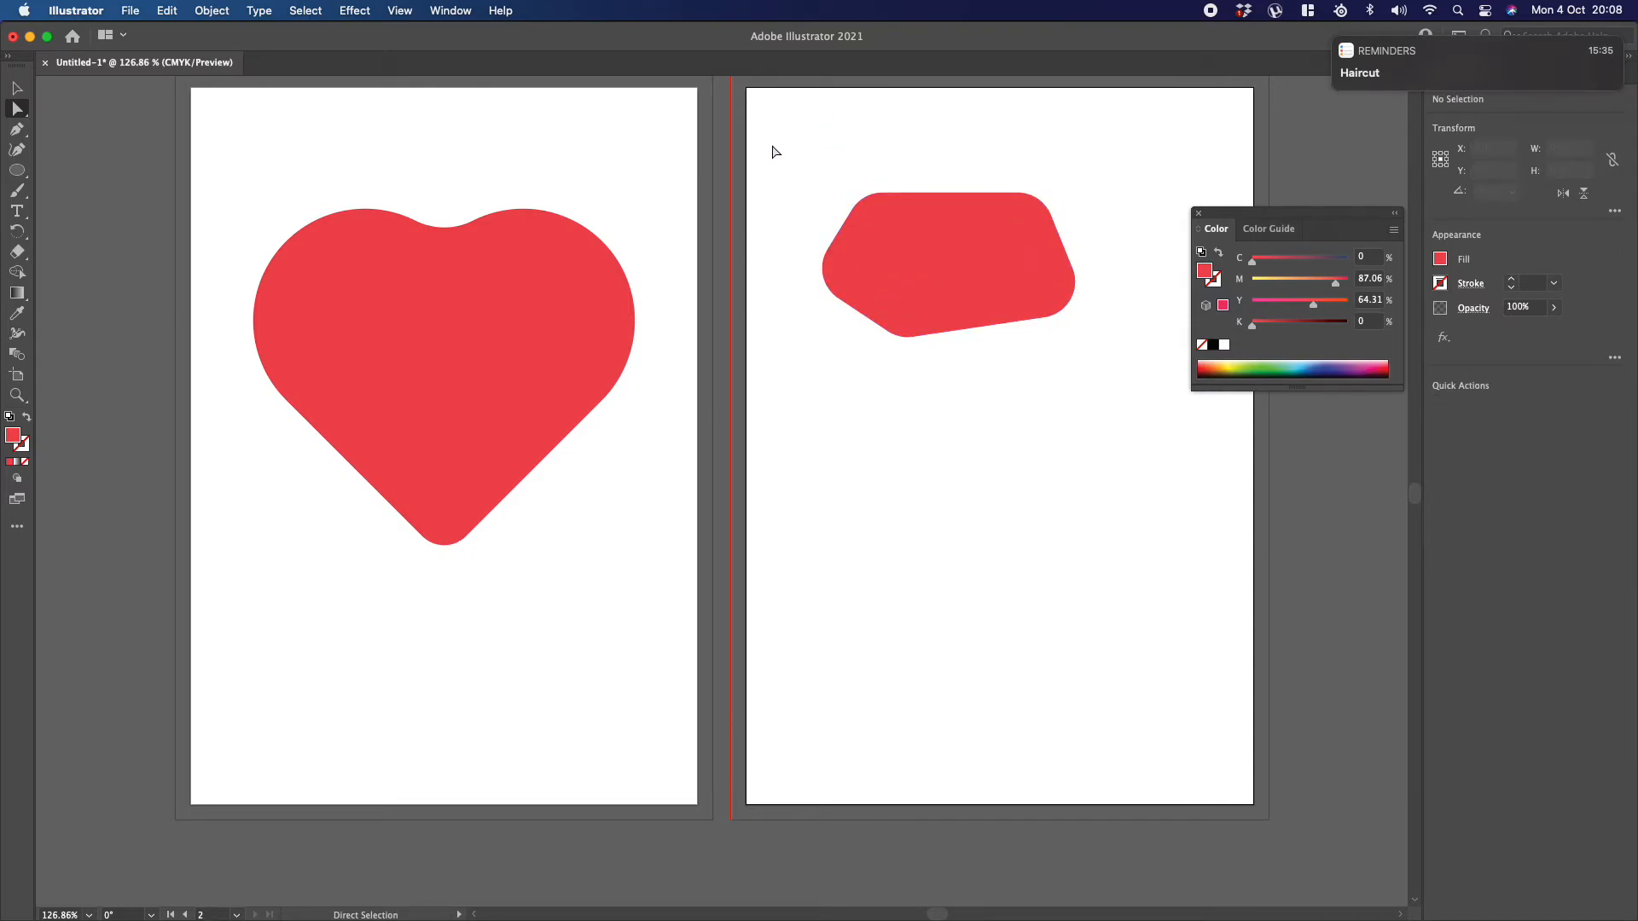
Step: Draw a closed four-sided shape inside the rounded polygon with the Pen tool and fill it with white
left_click(17, 130)
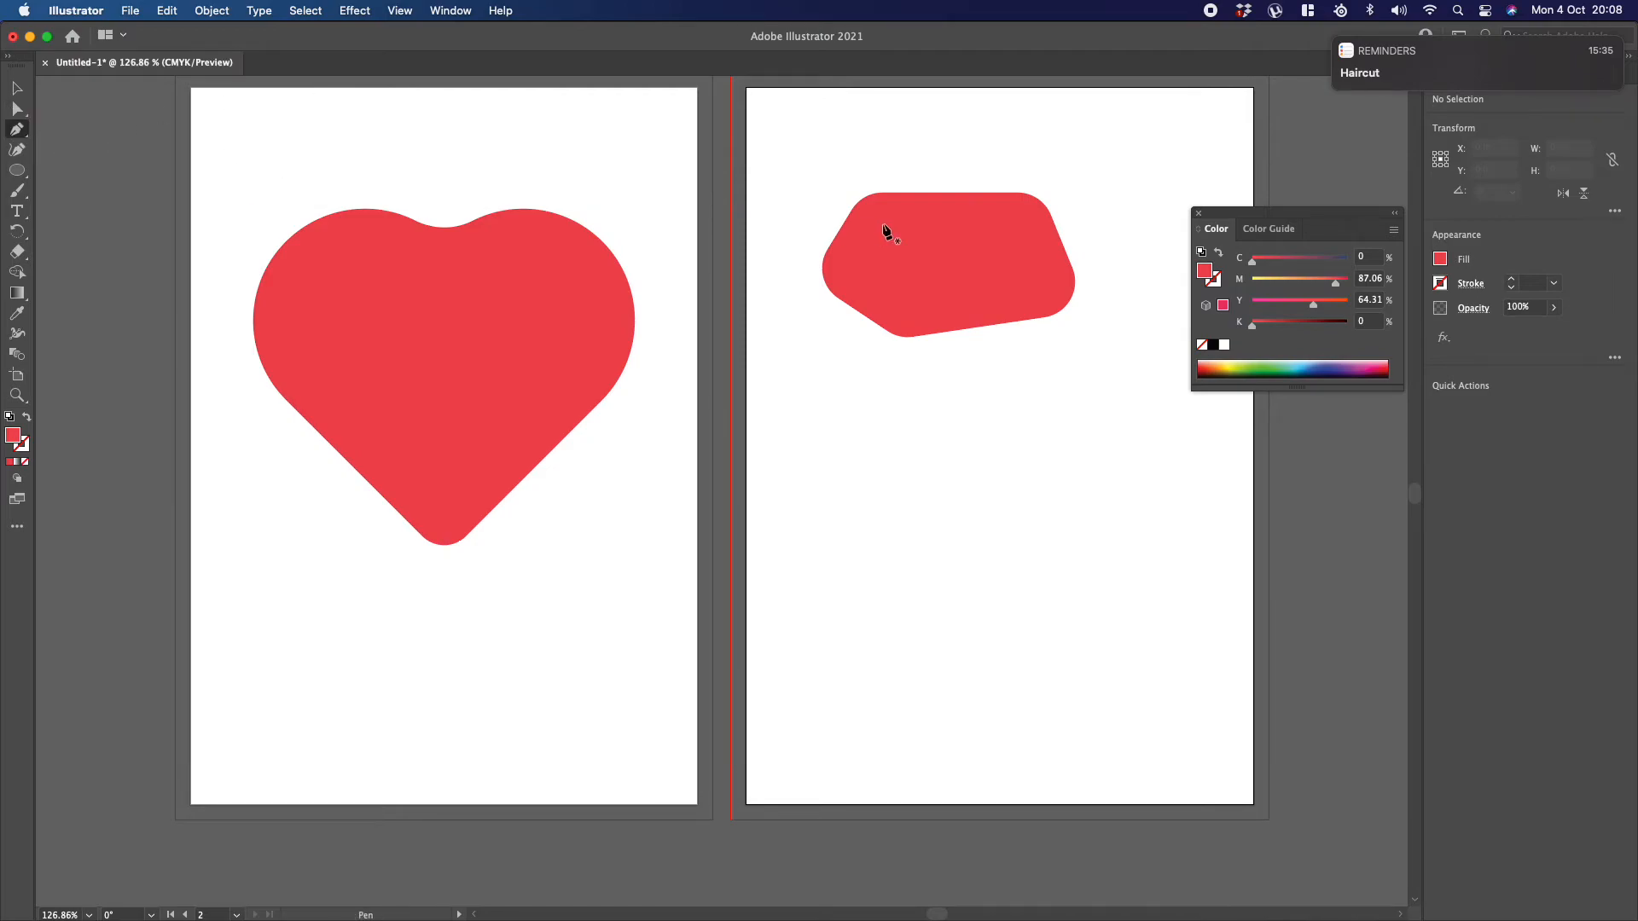
left_click(889, 208)
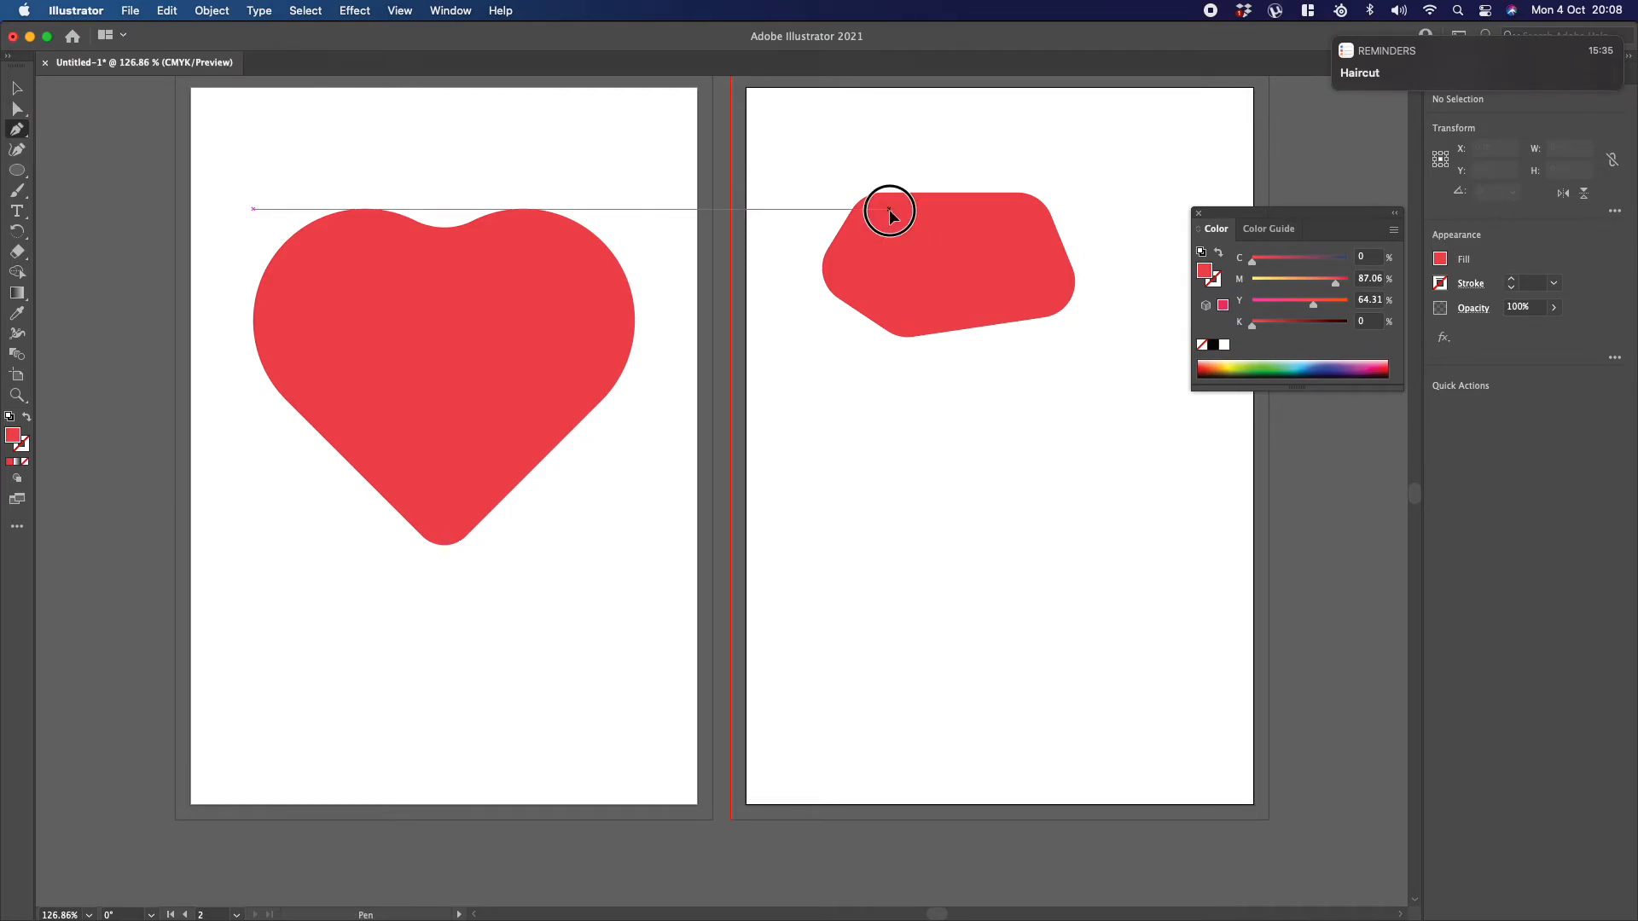
left_click(1026, 205)
left_click(1061, 287)
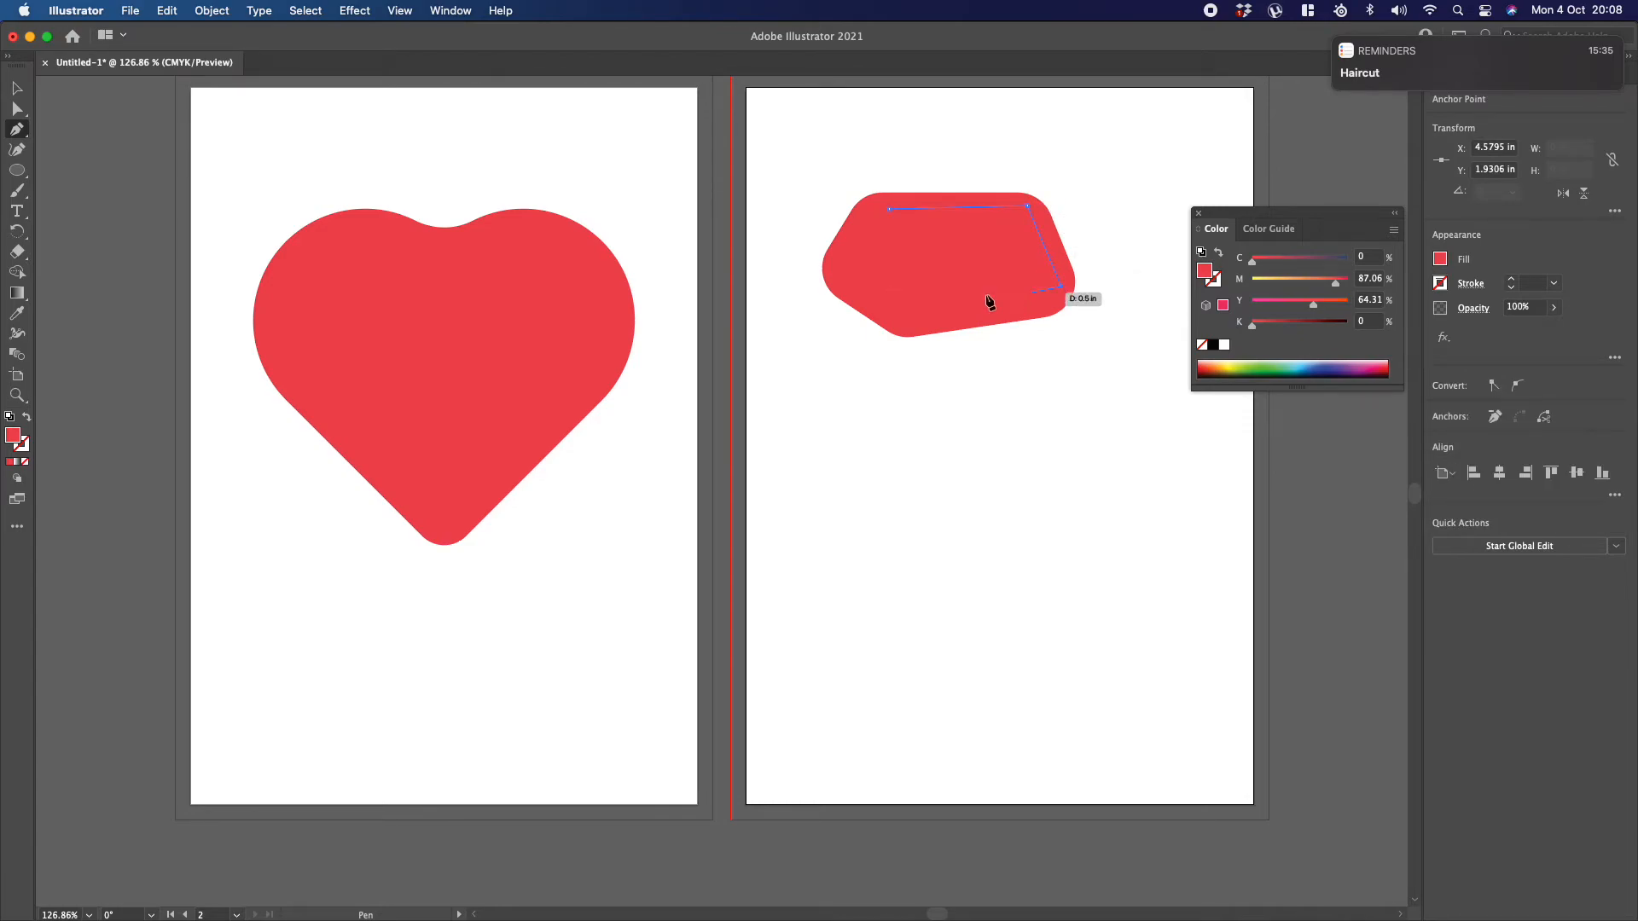
left_click(910, 303)
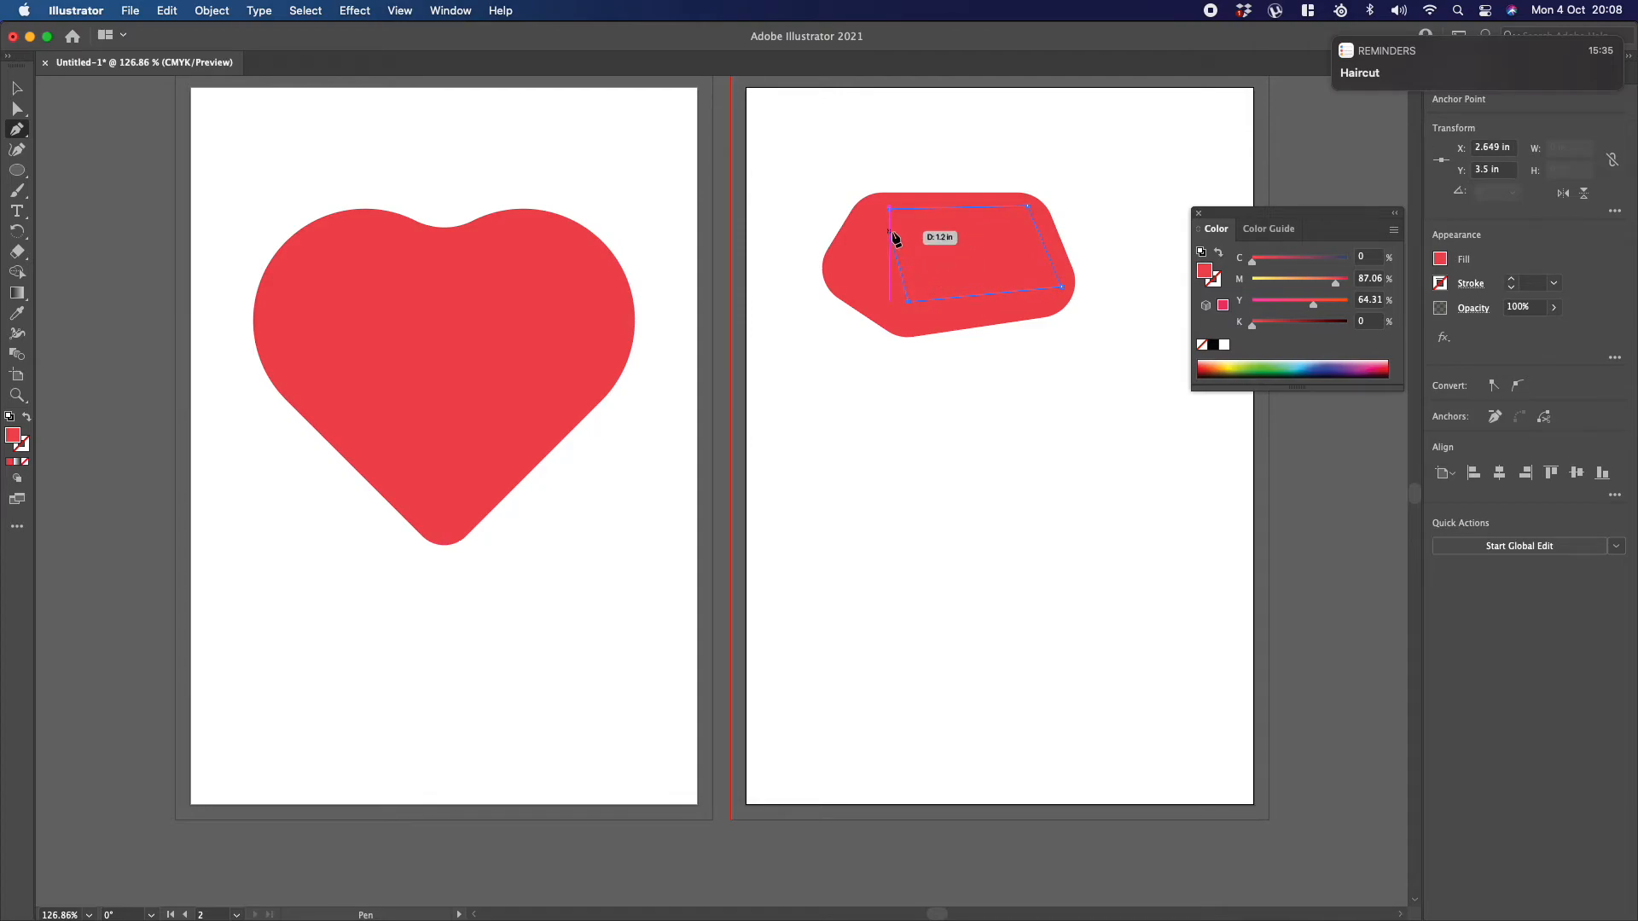
left_click(889, 208)
left_click(16, 88)
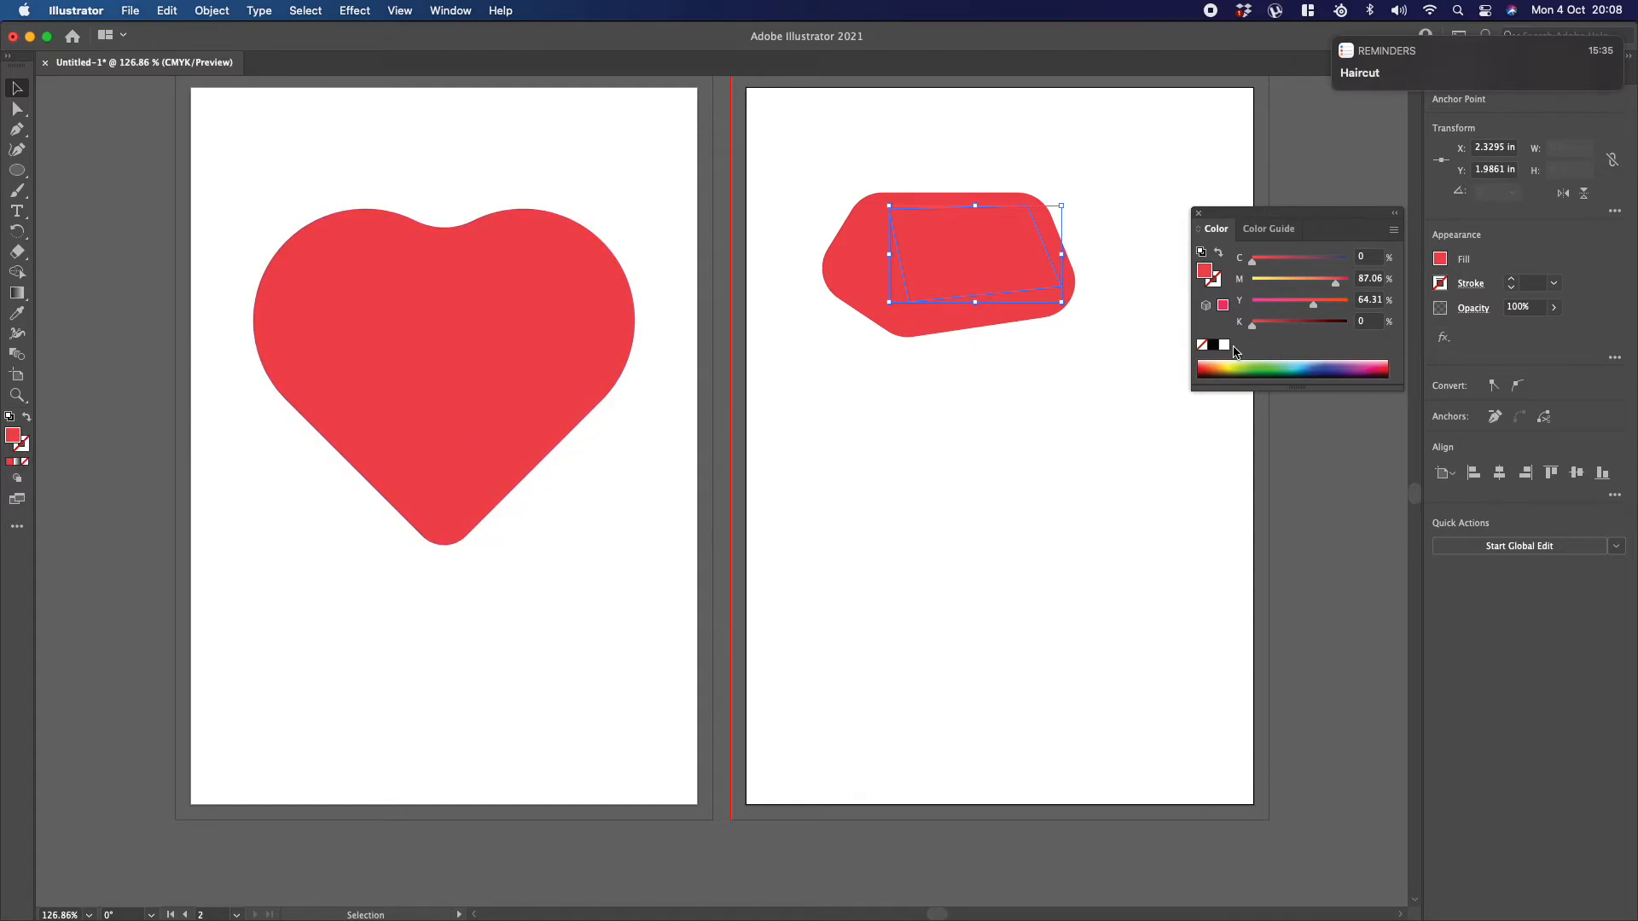
left_click(1225, 346)
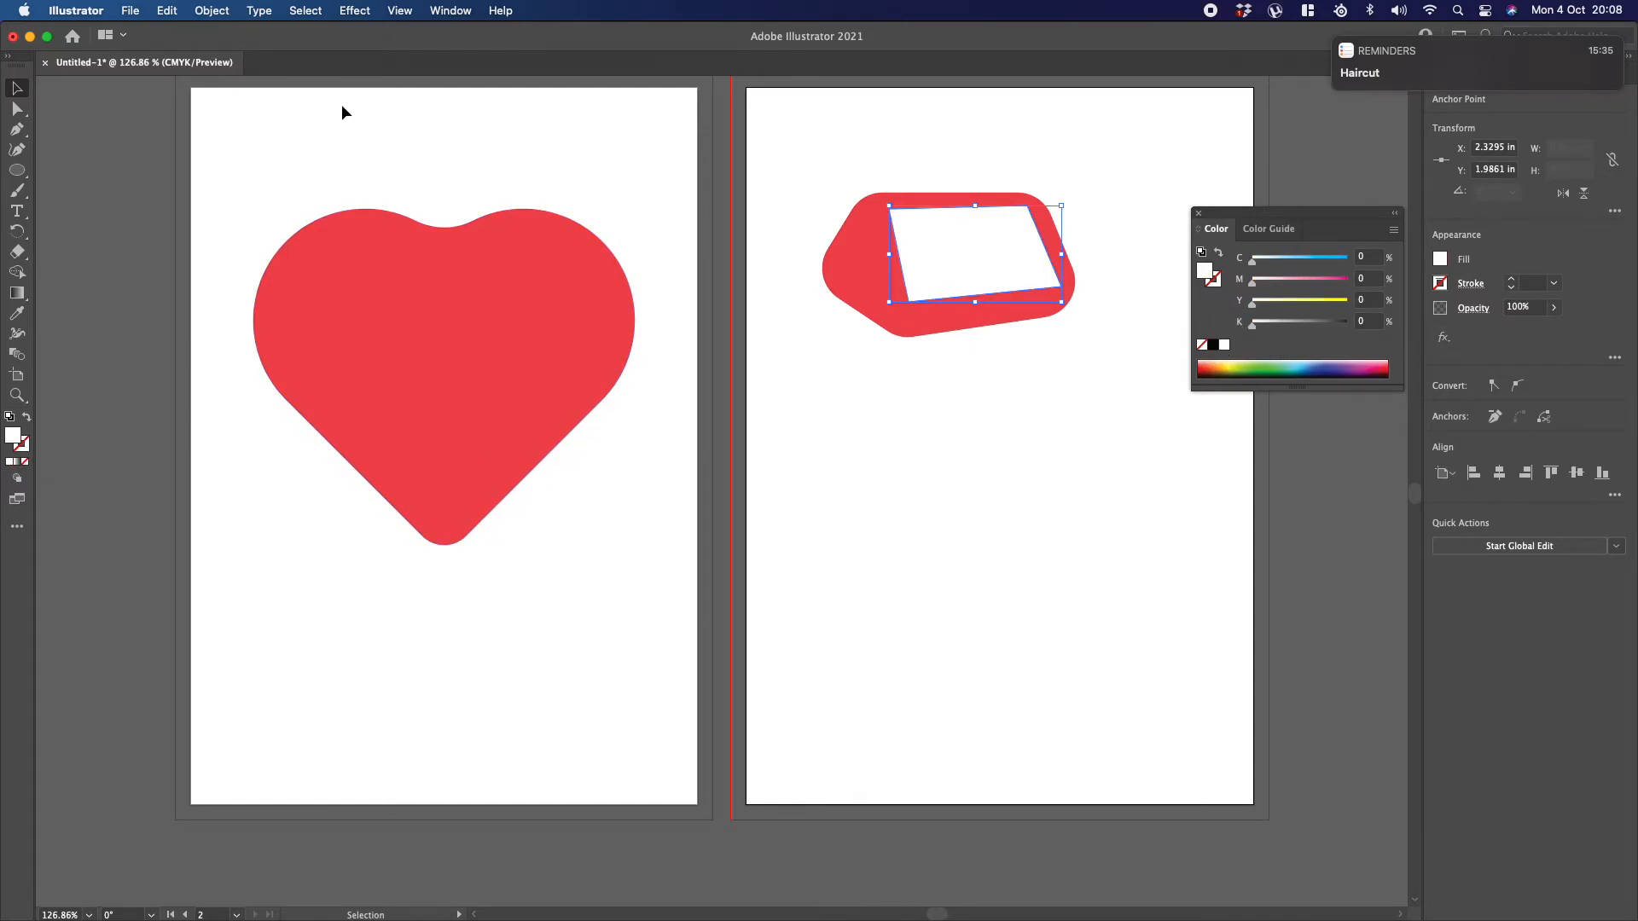
Step: Delete the rounded polygon and the white four-sided shape from the second artboard
left_click(410, 114)
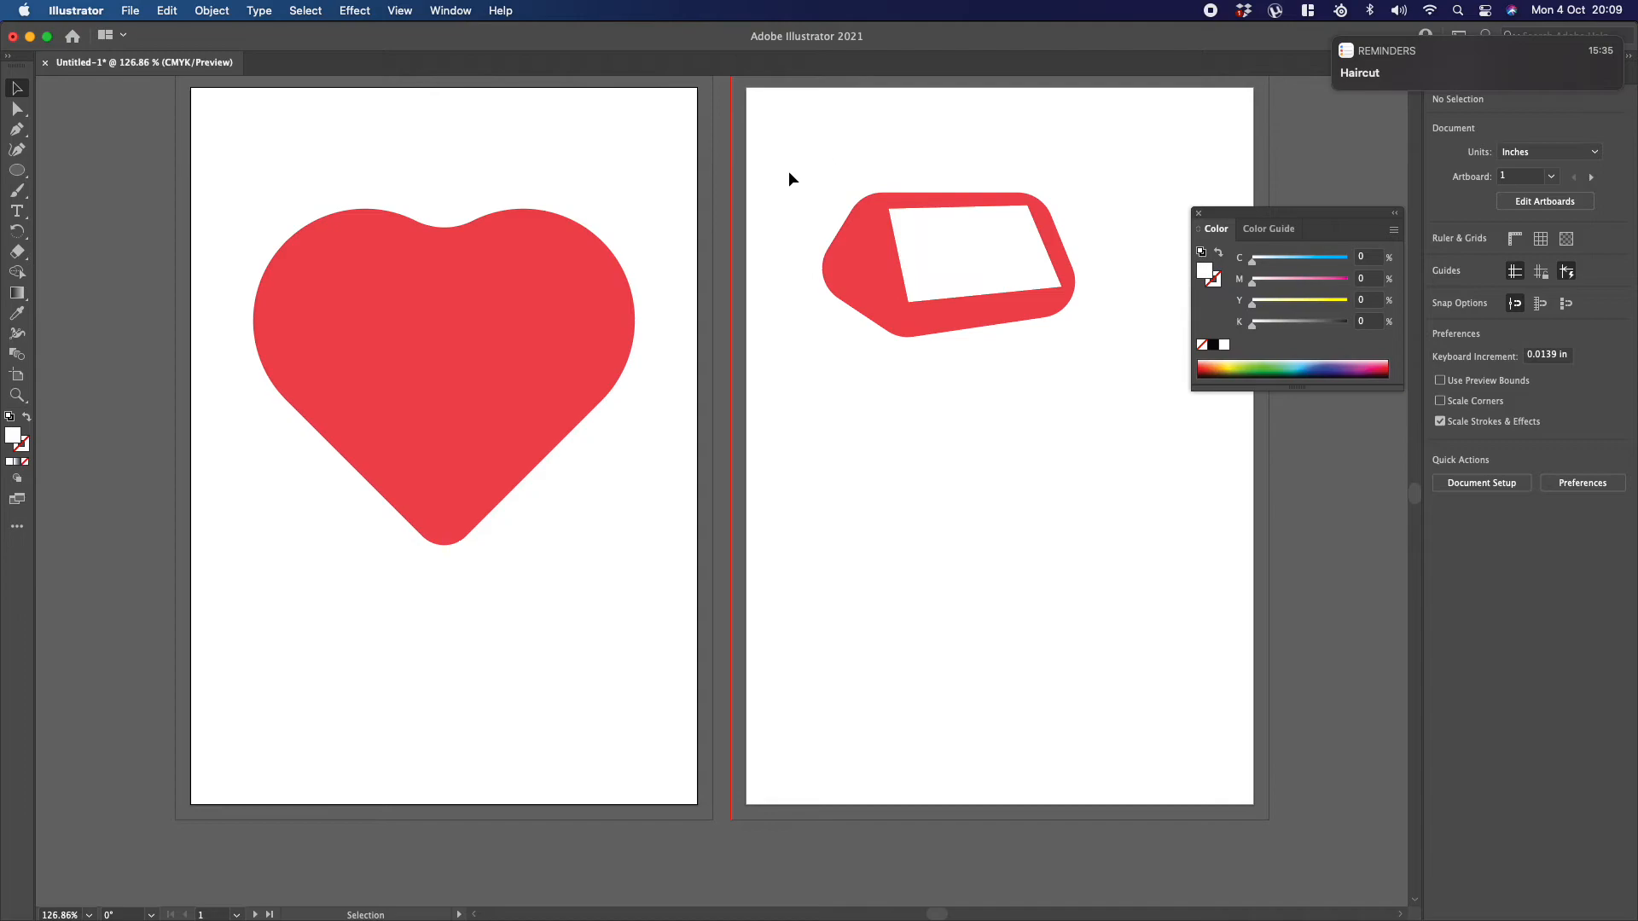
left_click_drag(786, 135, 1129, 396)
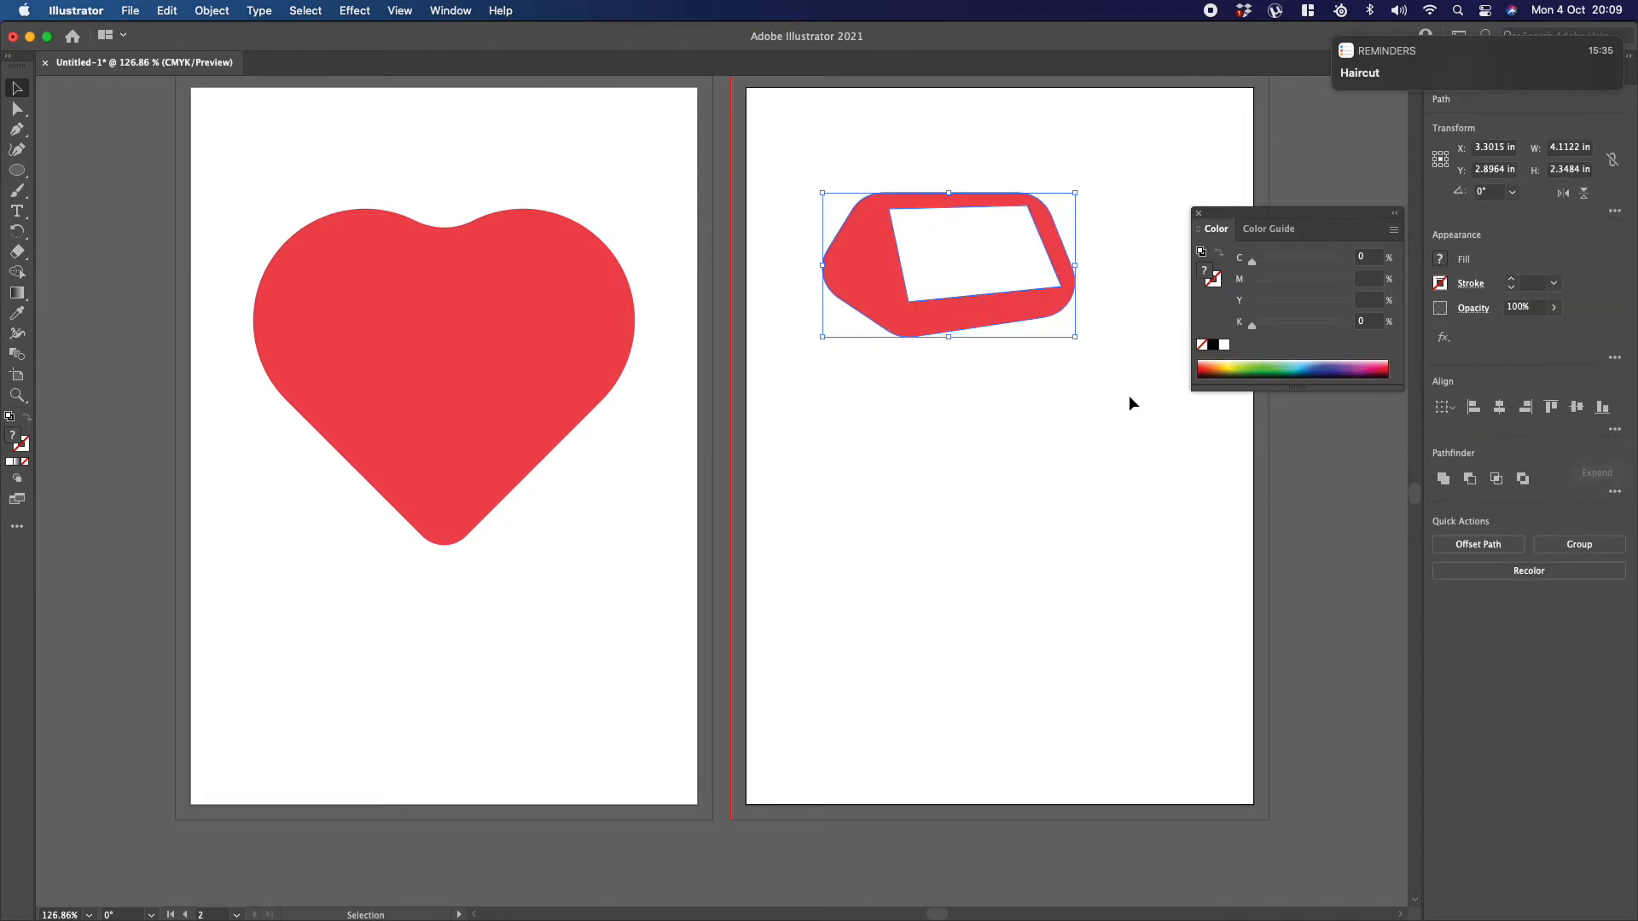
key("Delete")
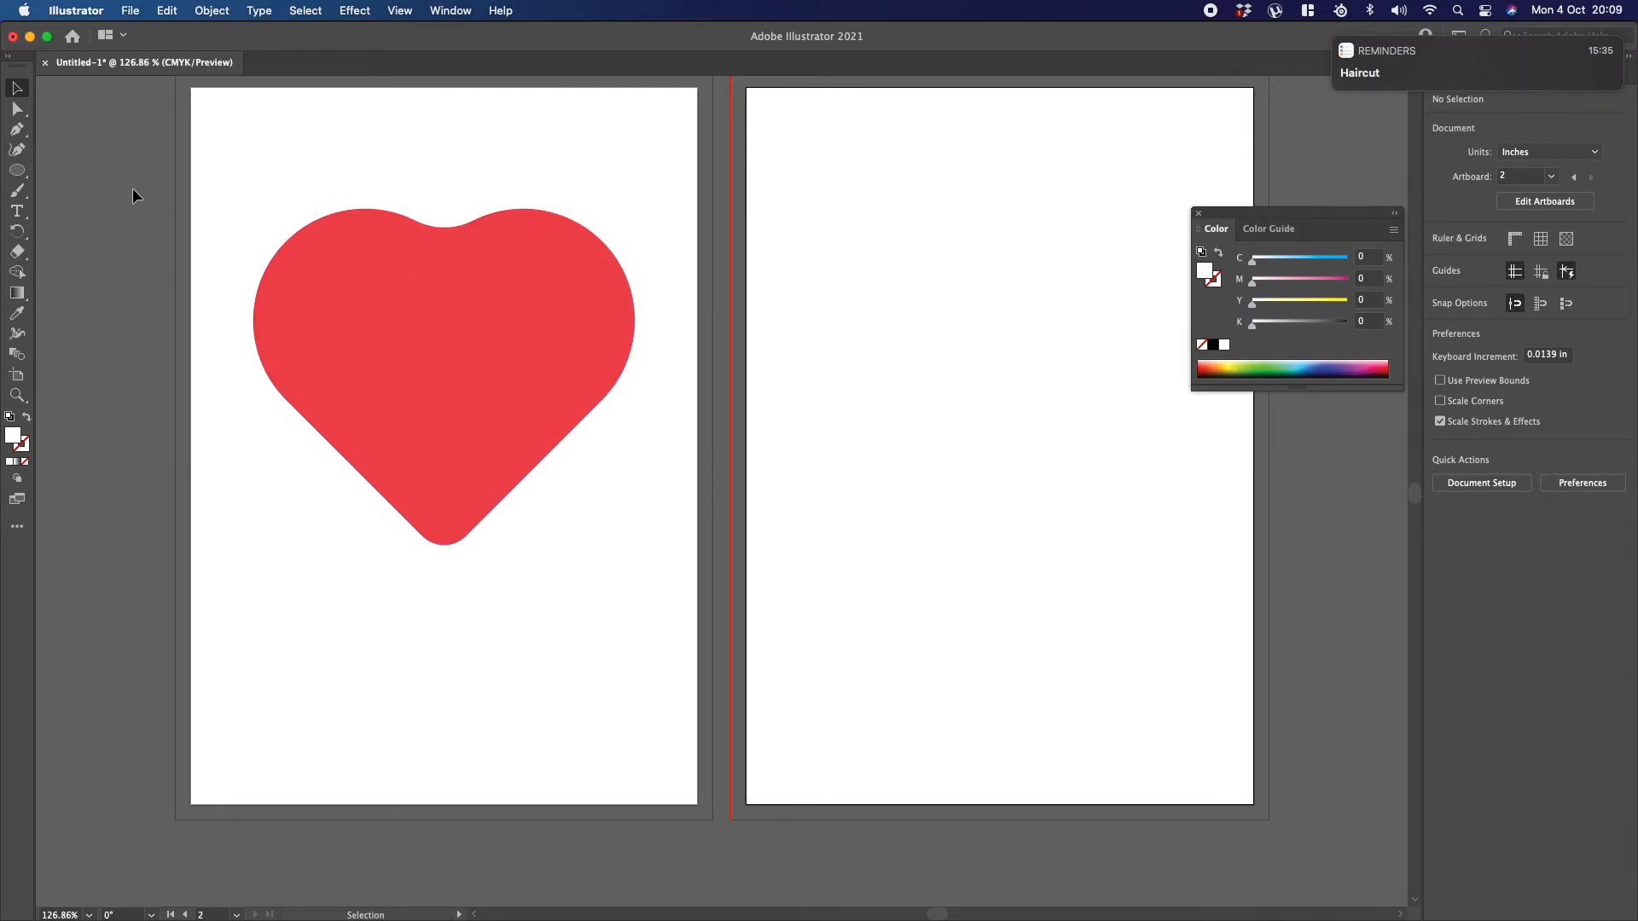
Step: Draw three unfilled circles with a 1 pt black stroke on the second artboard: about 4.61 in, and inside it about 1.85 in and 2.15 in
left_click(17, 169)
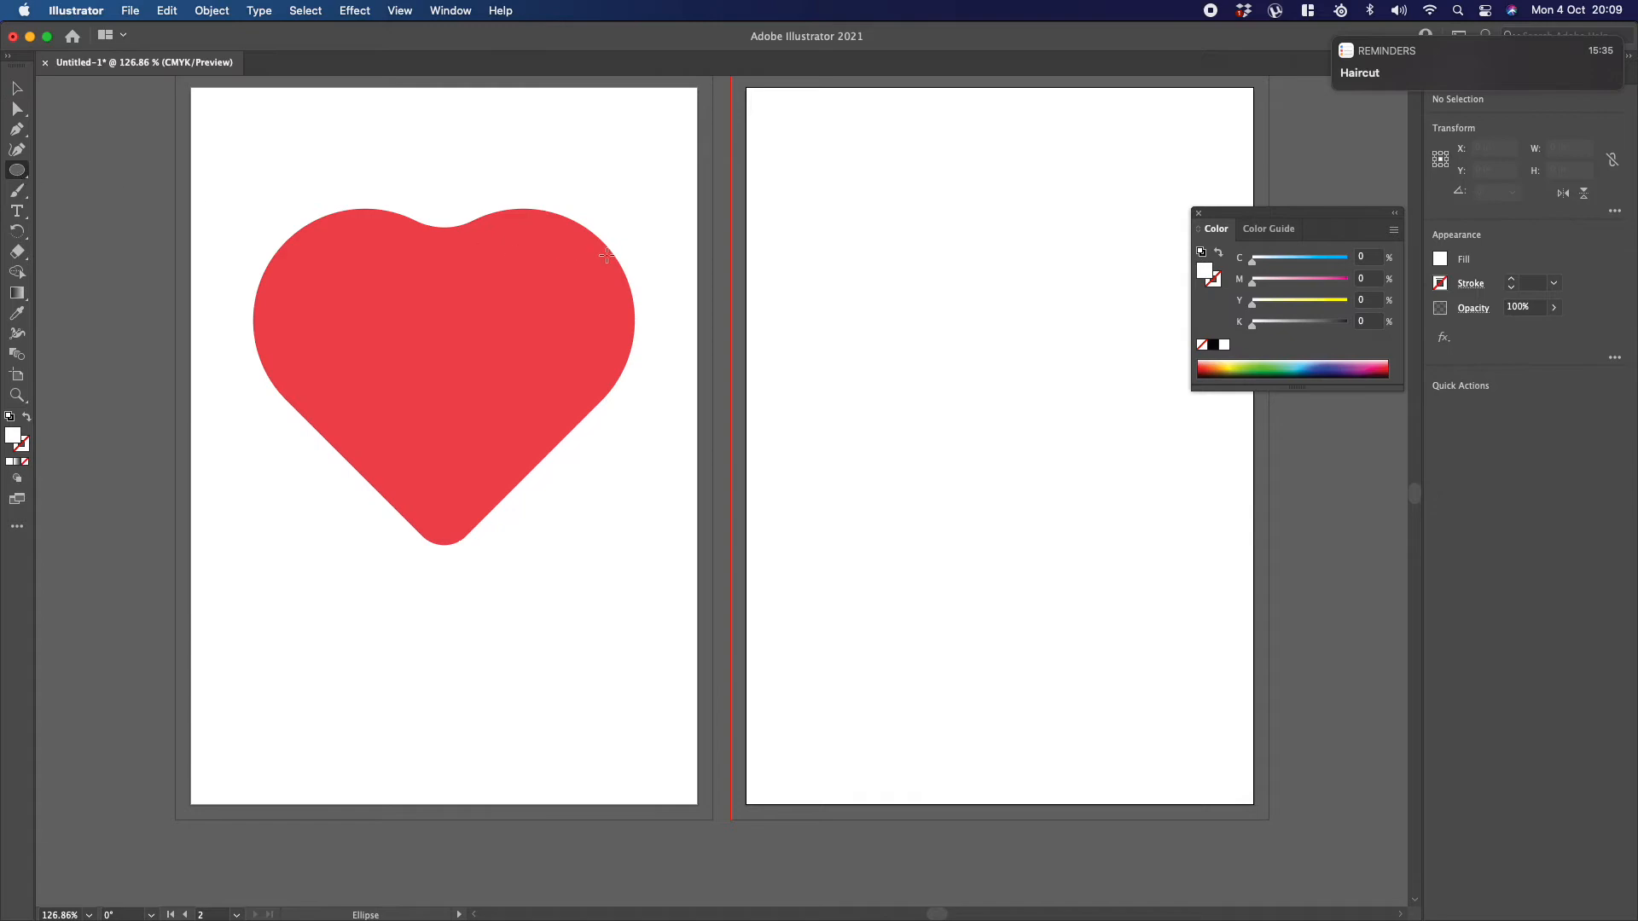
left_click(10, 420)
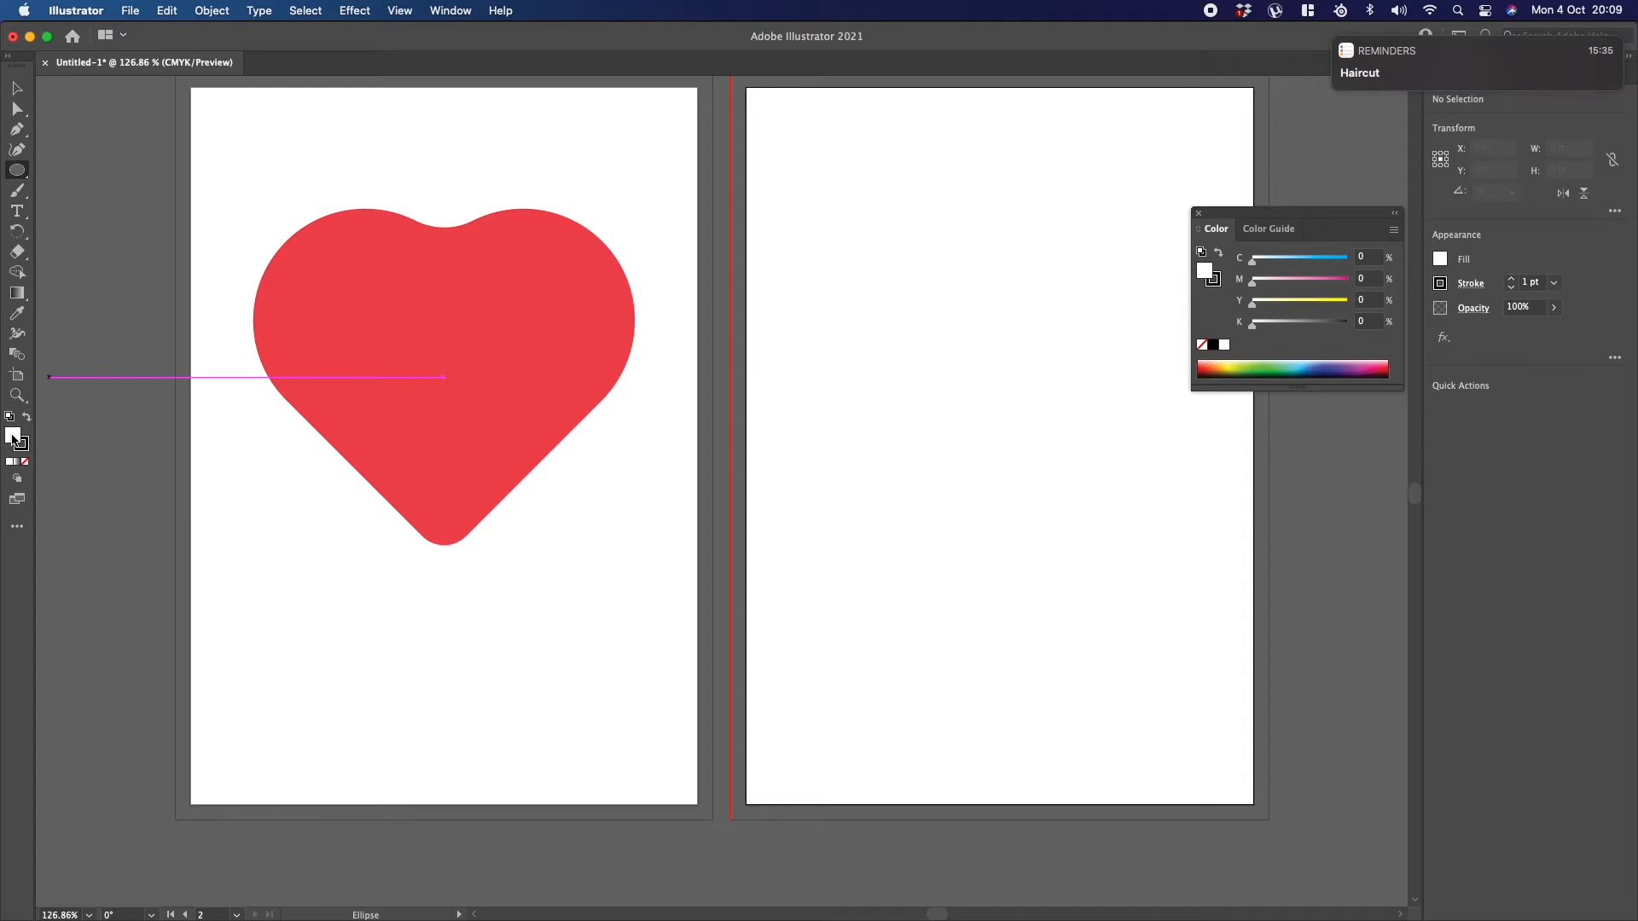
left_click(26, 463)
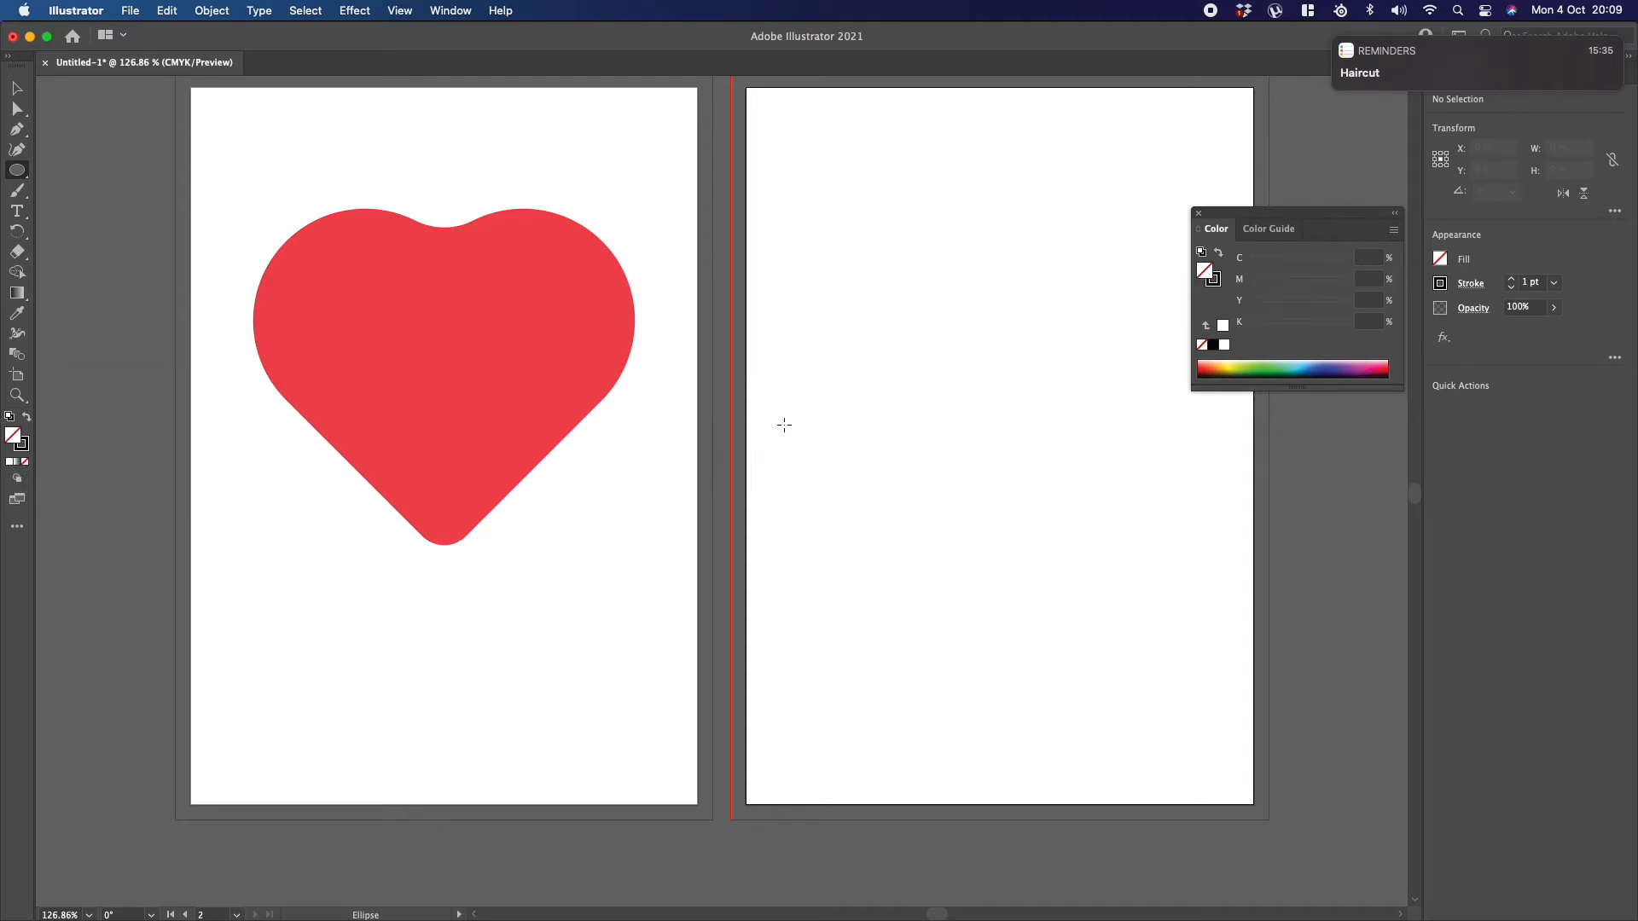
left_click_drag(863, 252, 1144, 534)
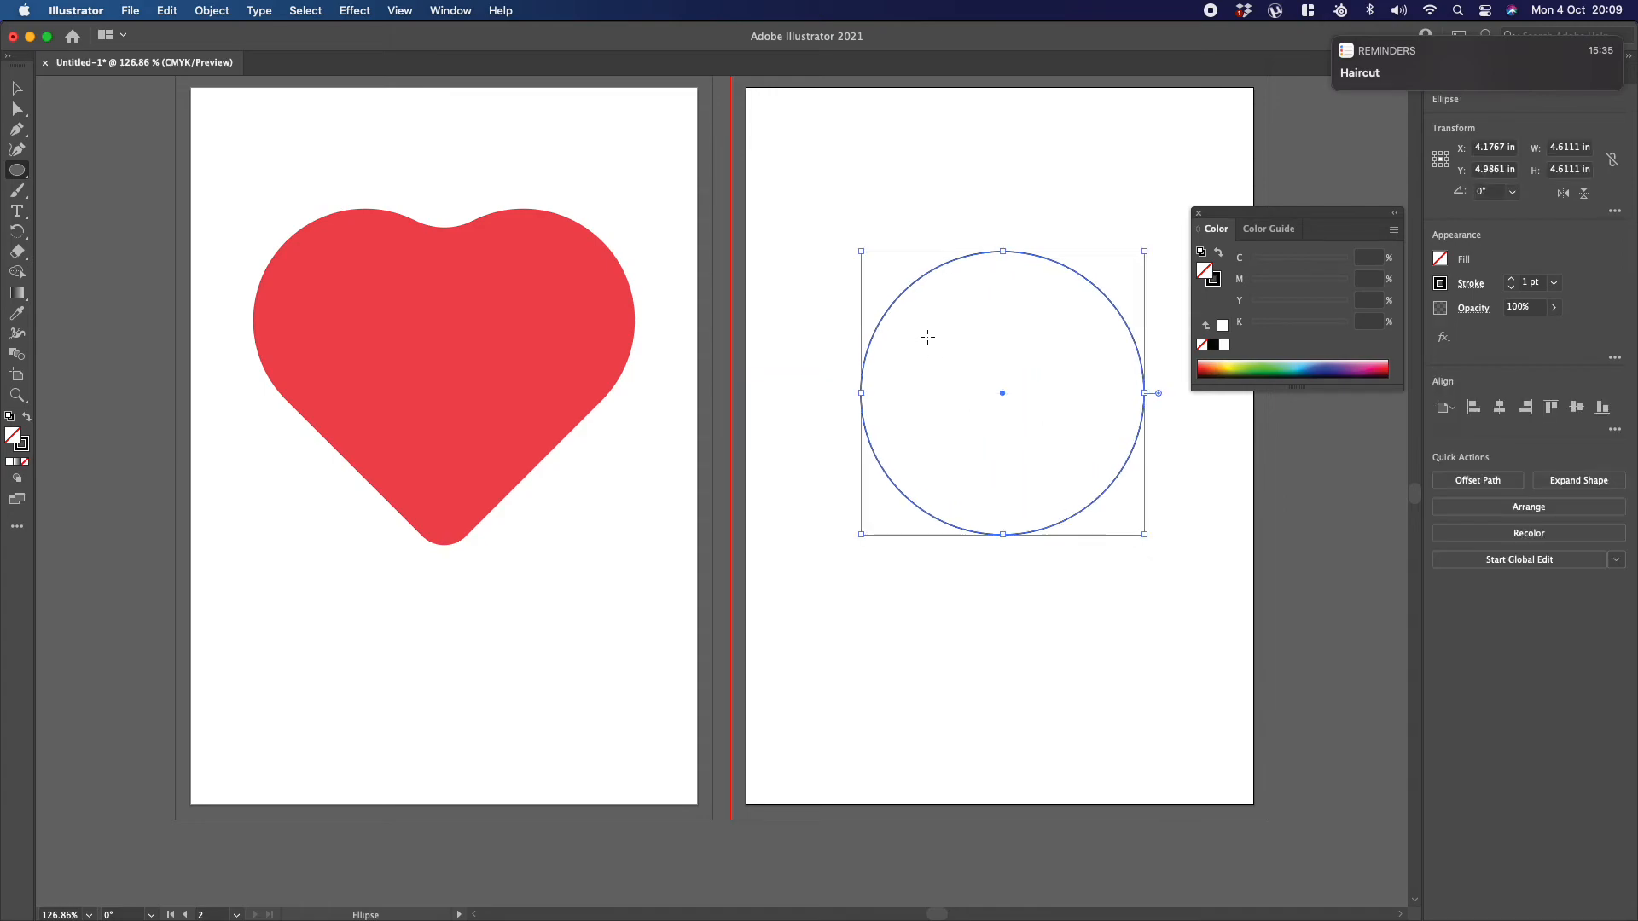
left_click_drag(946, 341, 1097, 465)
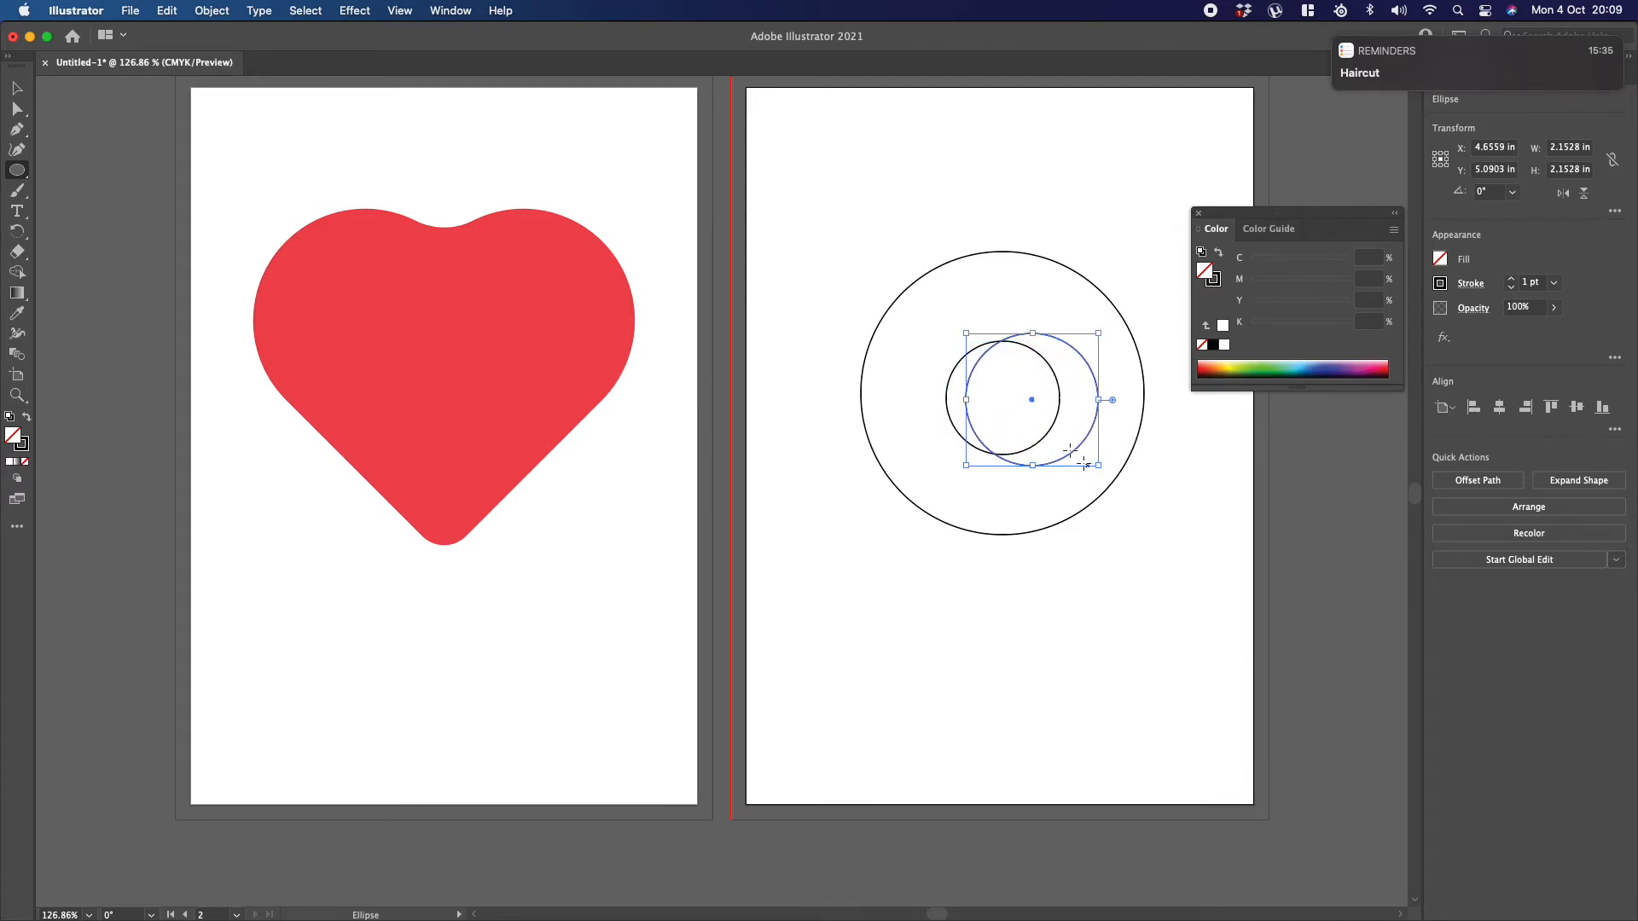
Step: Align the three circles to a common centre, both horizontally and vertically
left_click(21, 90)
left_click_drag(859, 163, 1055, 429)
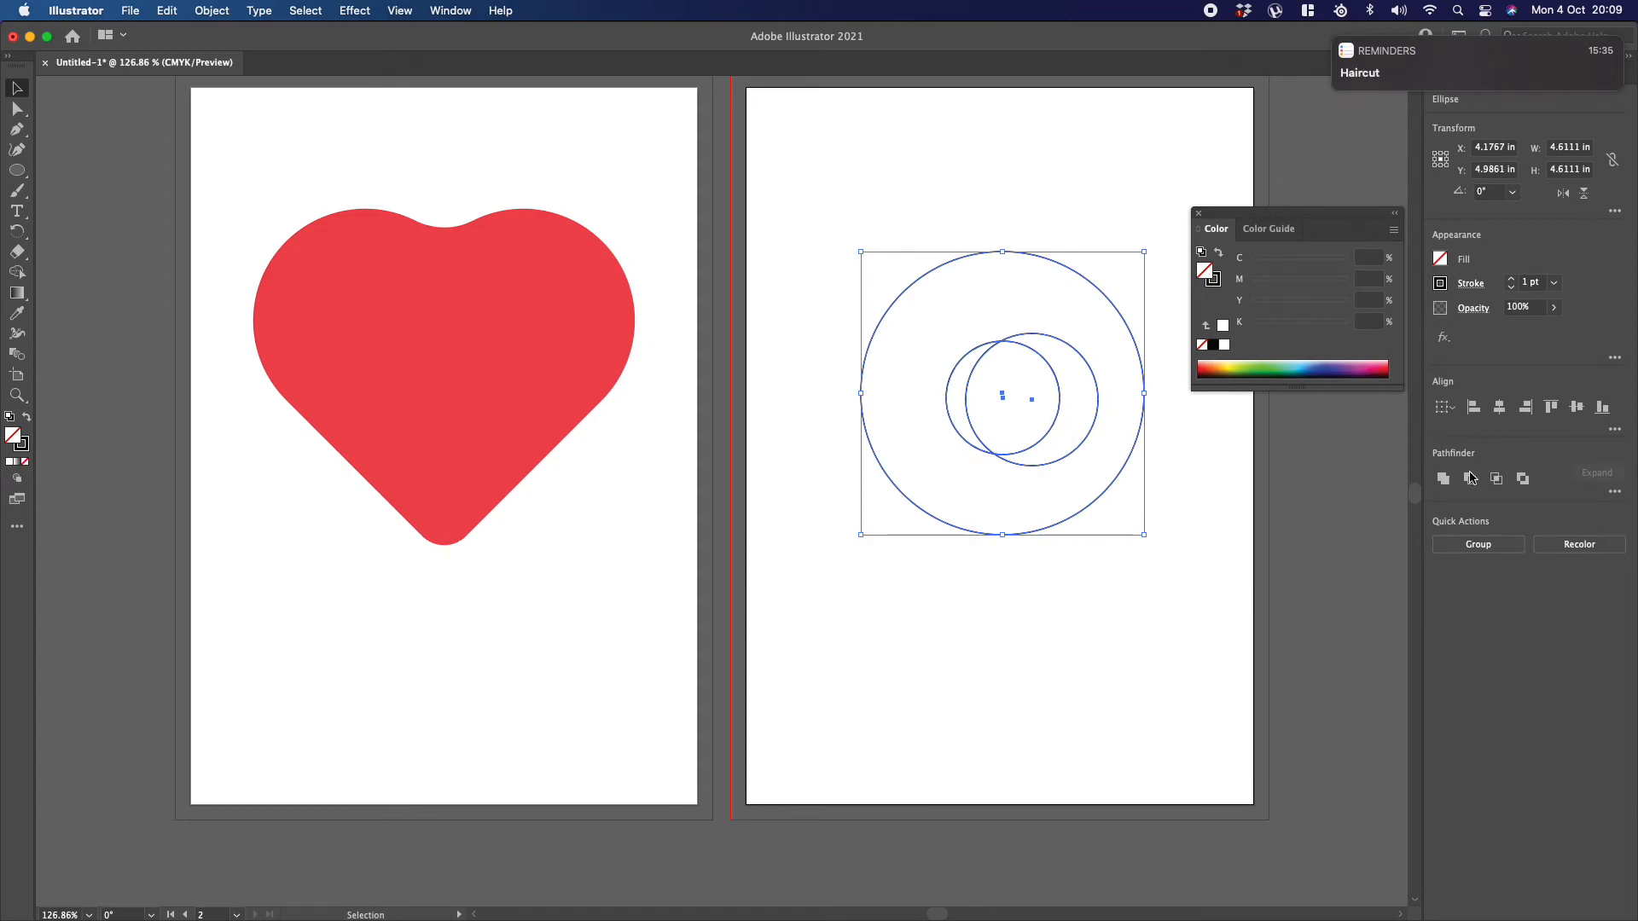
left_click(1499, 407)
left_click(1577, 407)
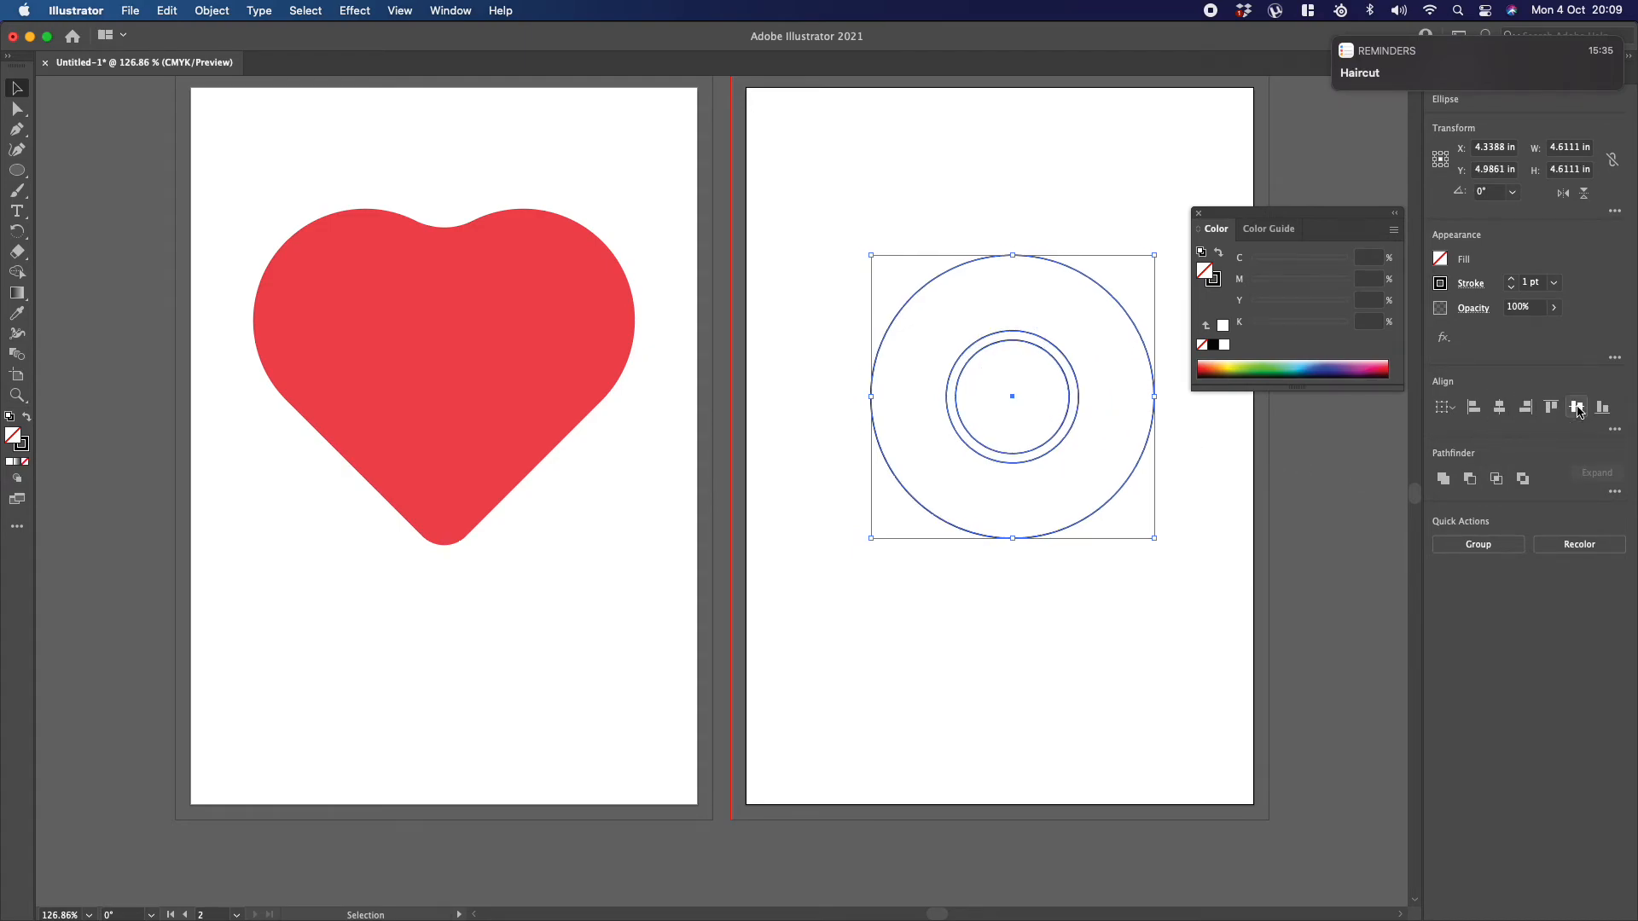
Step: Enlarge the middle circle slightly to widen the inner ring, and centre all three circles on each other again
left_click(1083, 307)
left_click(1060, 348)
left_click_drag(1081, 328, 1095, 313)
left_click_drag(961, 211, 1046, 381)
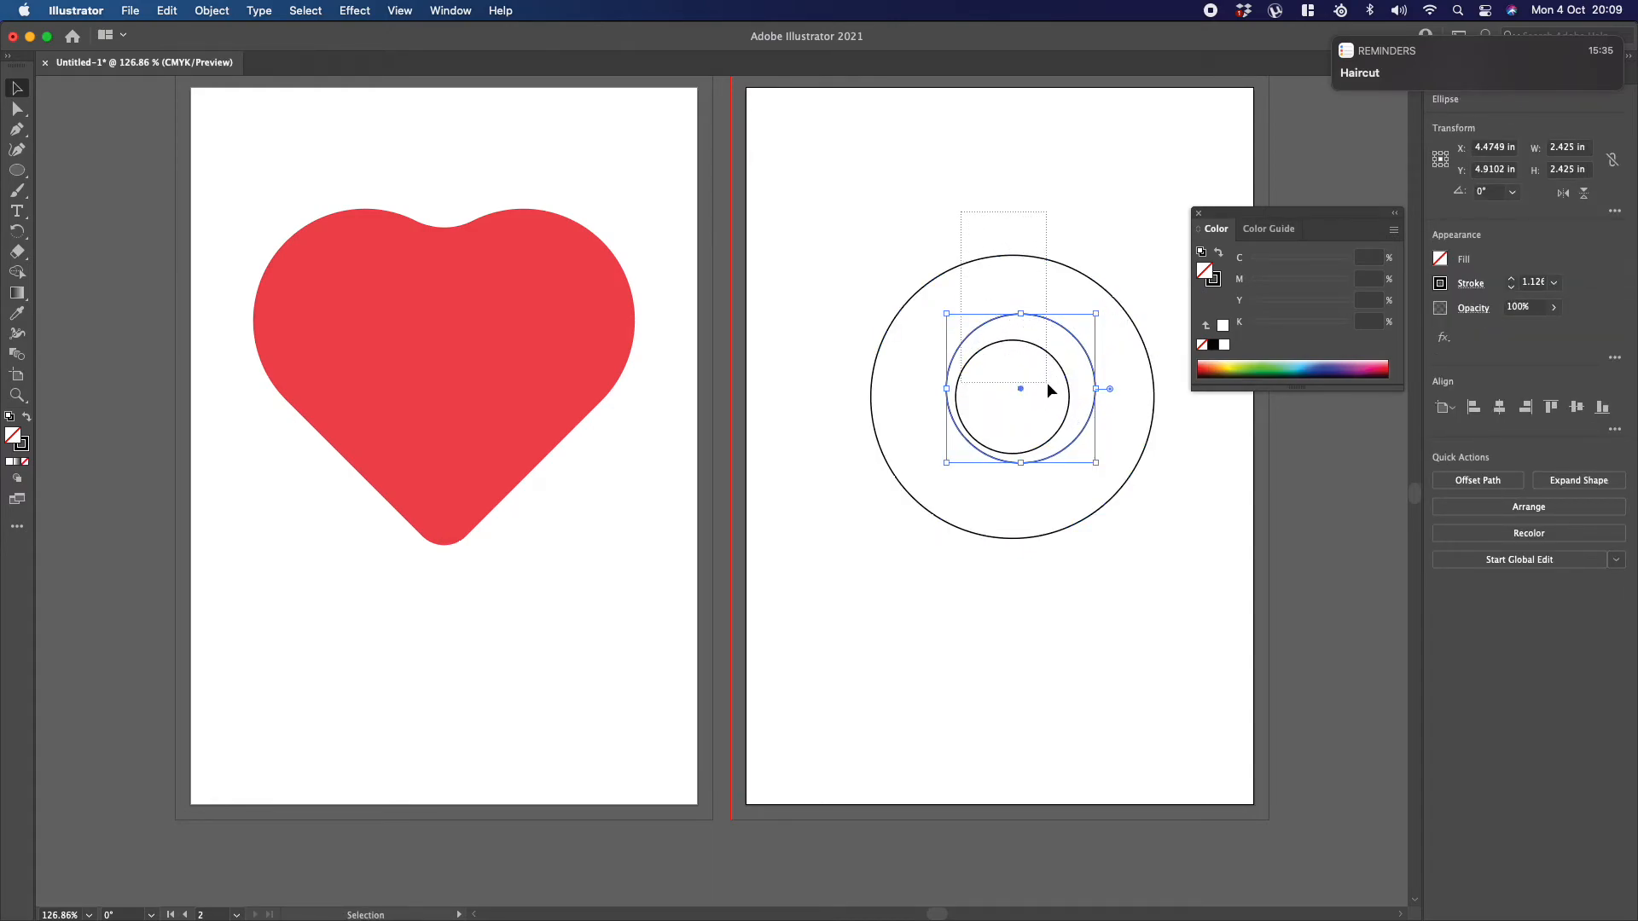
left_click(1499, 408)
left_click(1576, 407)
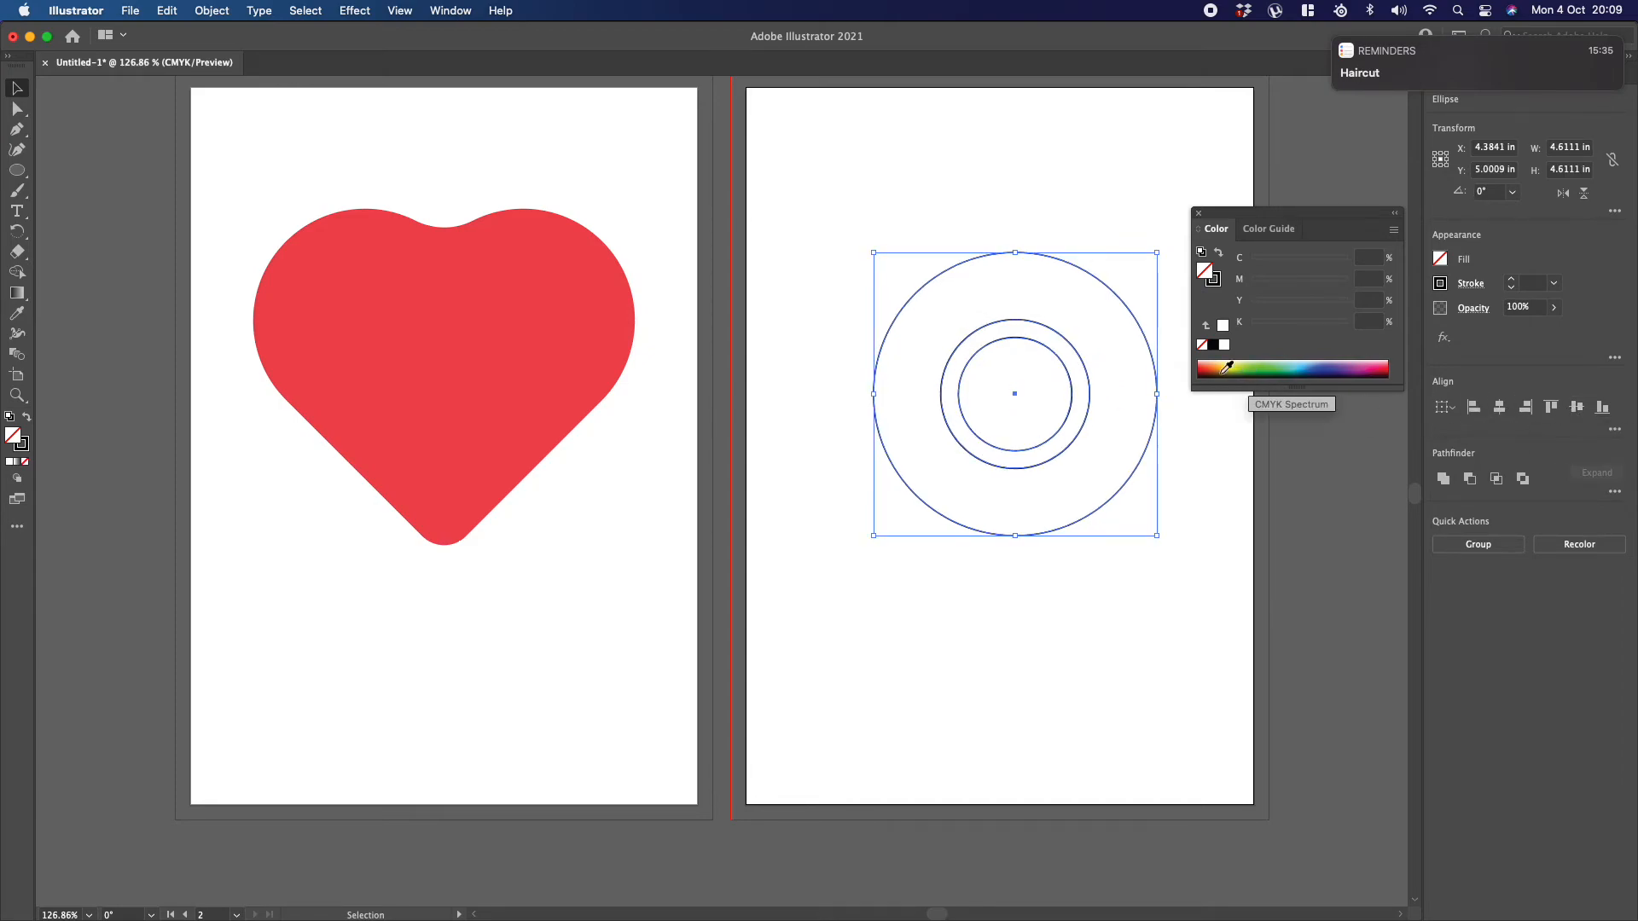
Step: Draw a rectangle about 0.29 by 2.88 in, as wide as the inner ring, from above the large circle down to the ring's left side
left_click(19, 170)
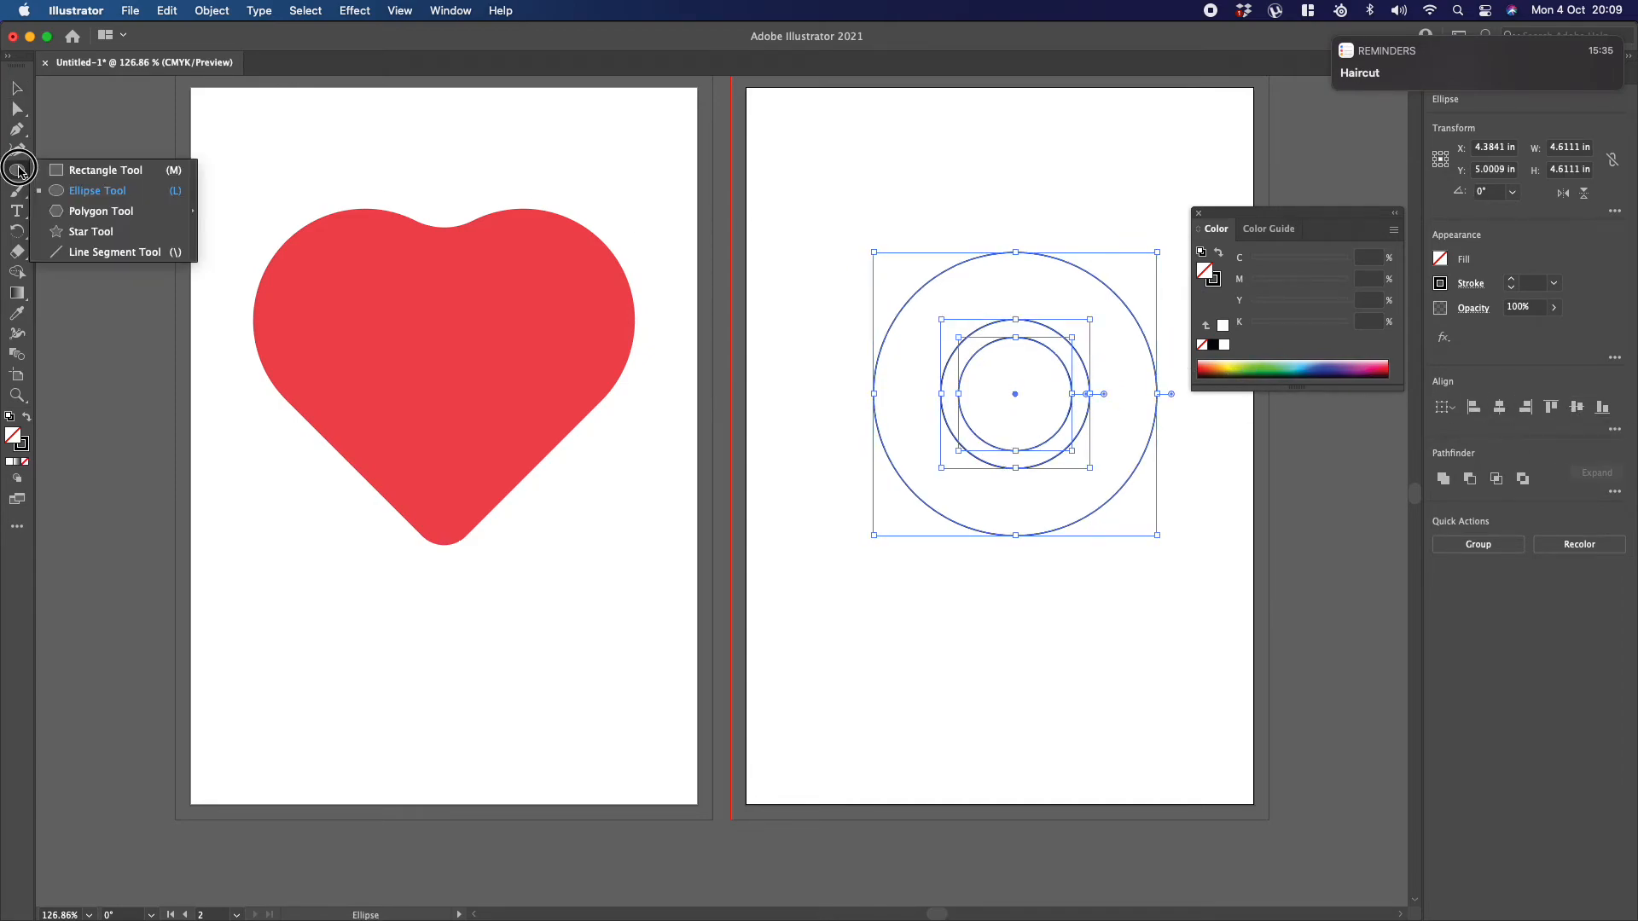
left_click(84, 172)
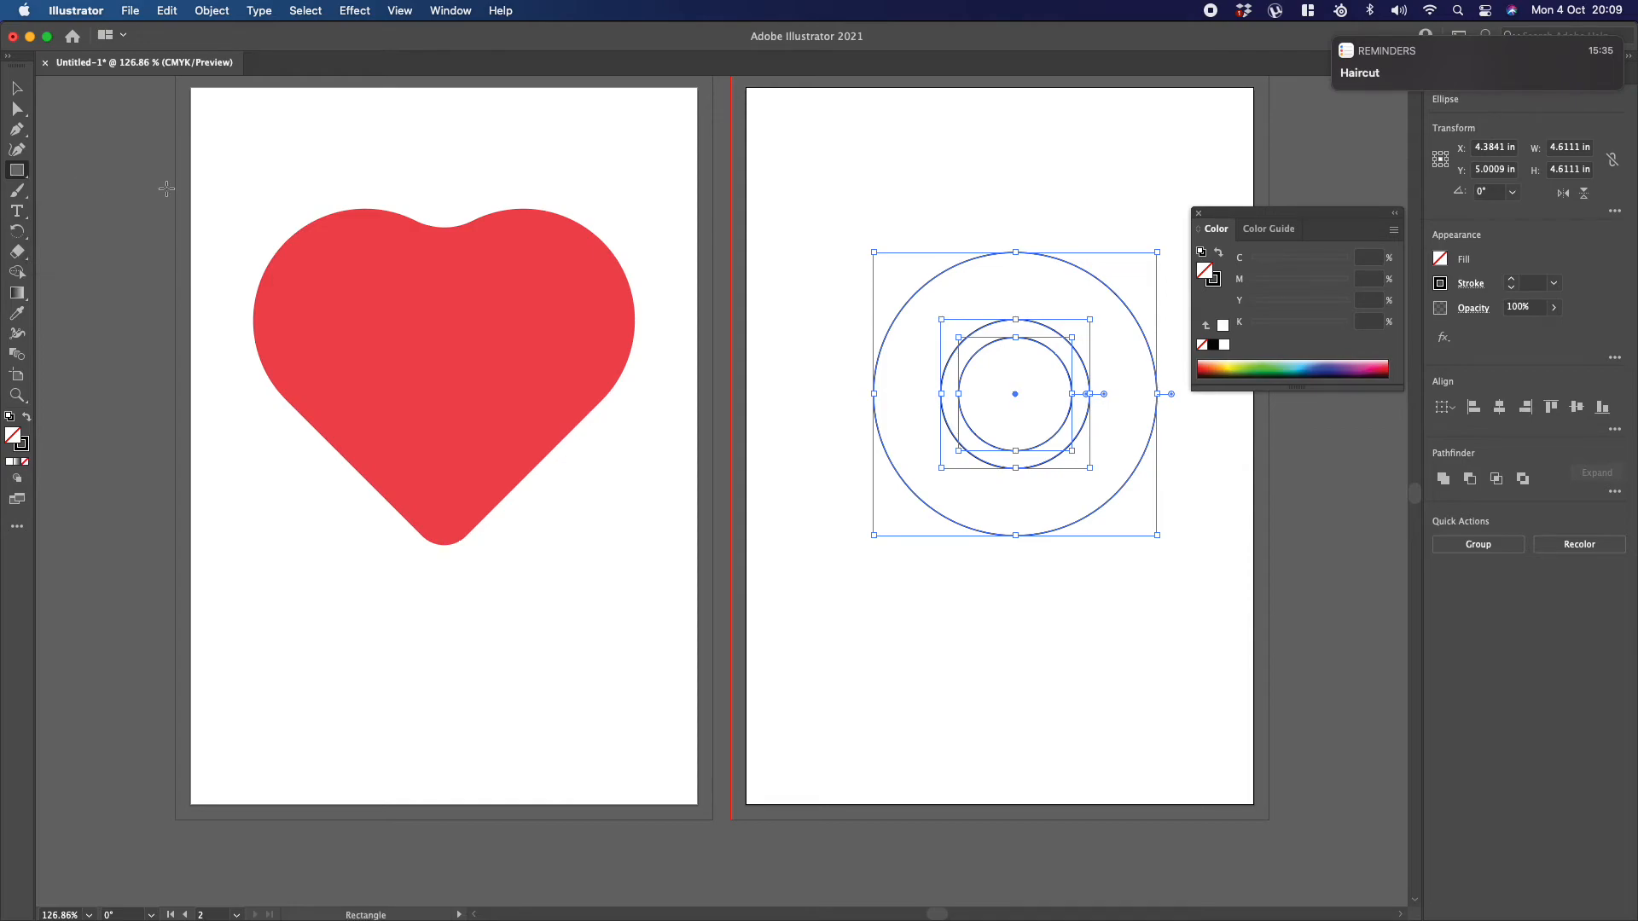
key("v")
left_click(949, 179)
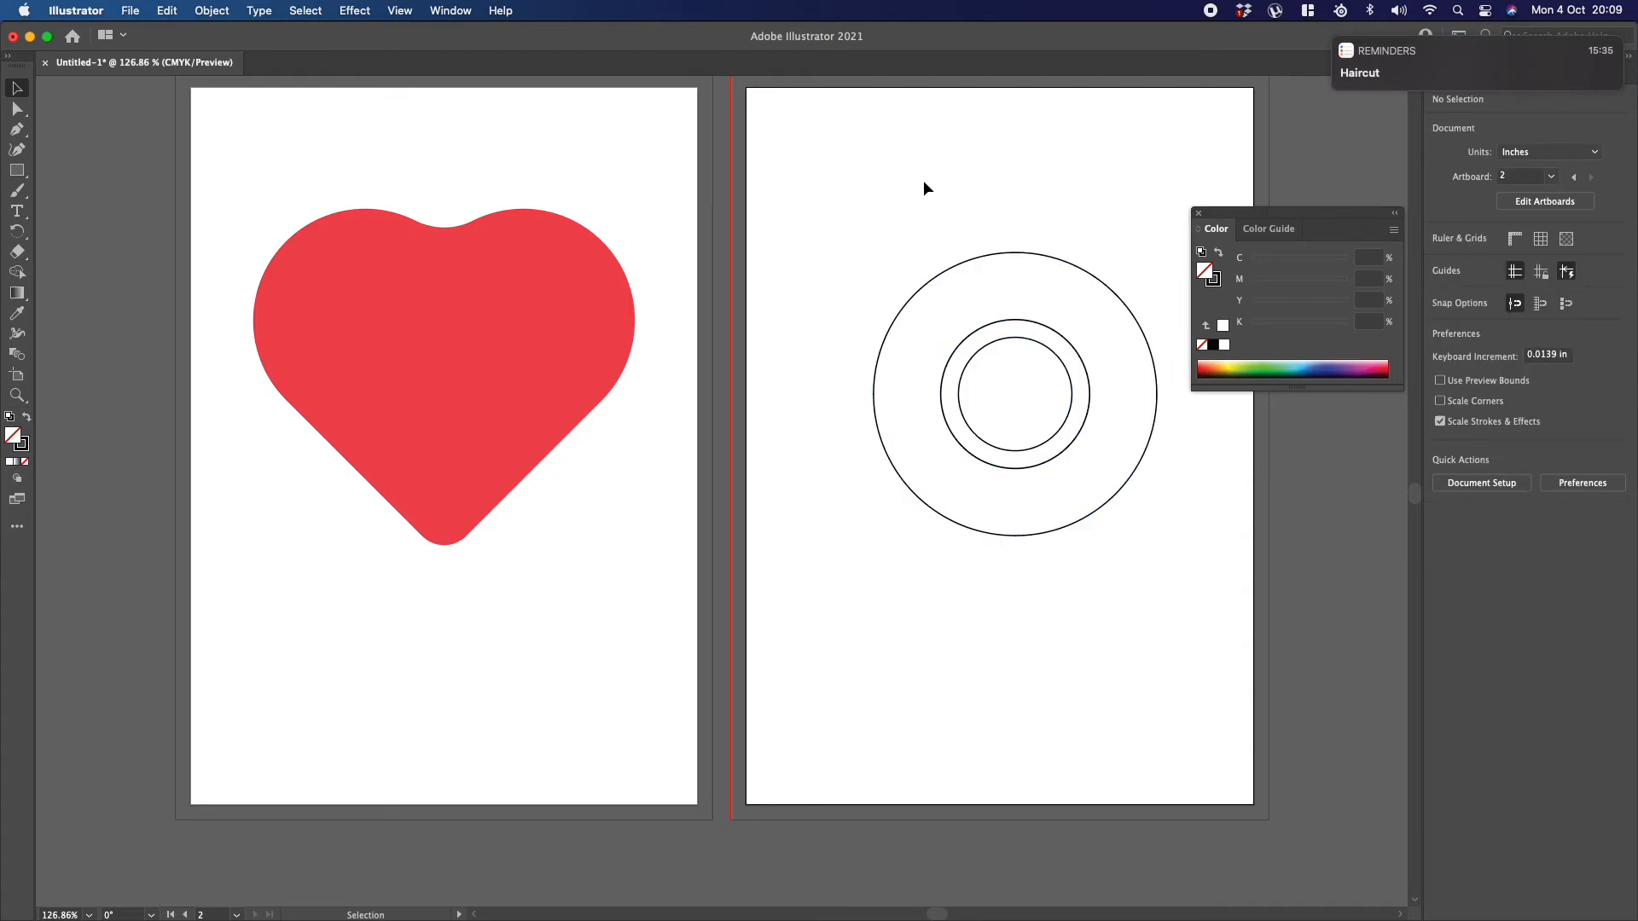
left_click(19, 170)
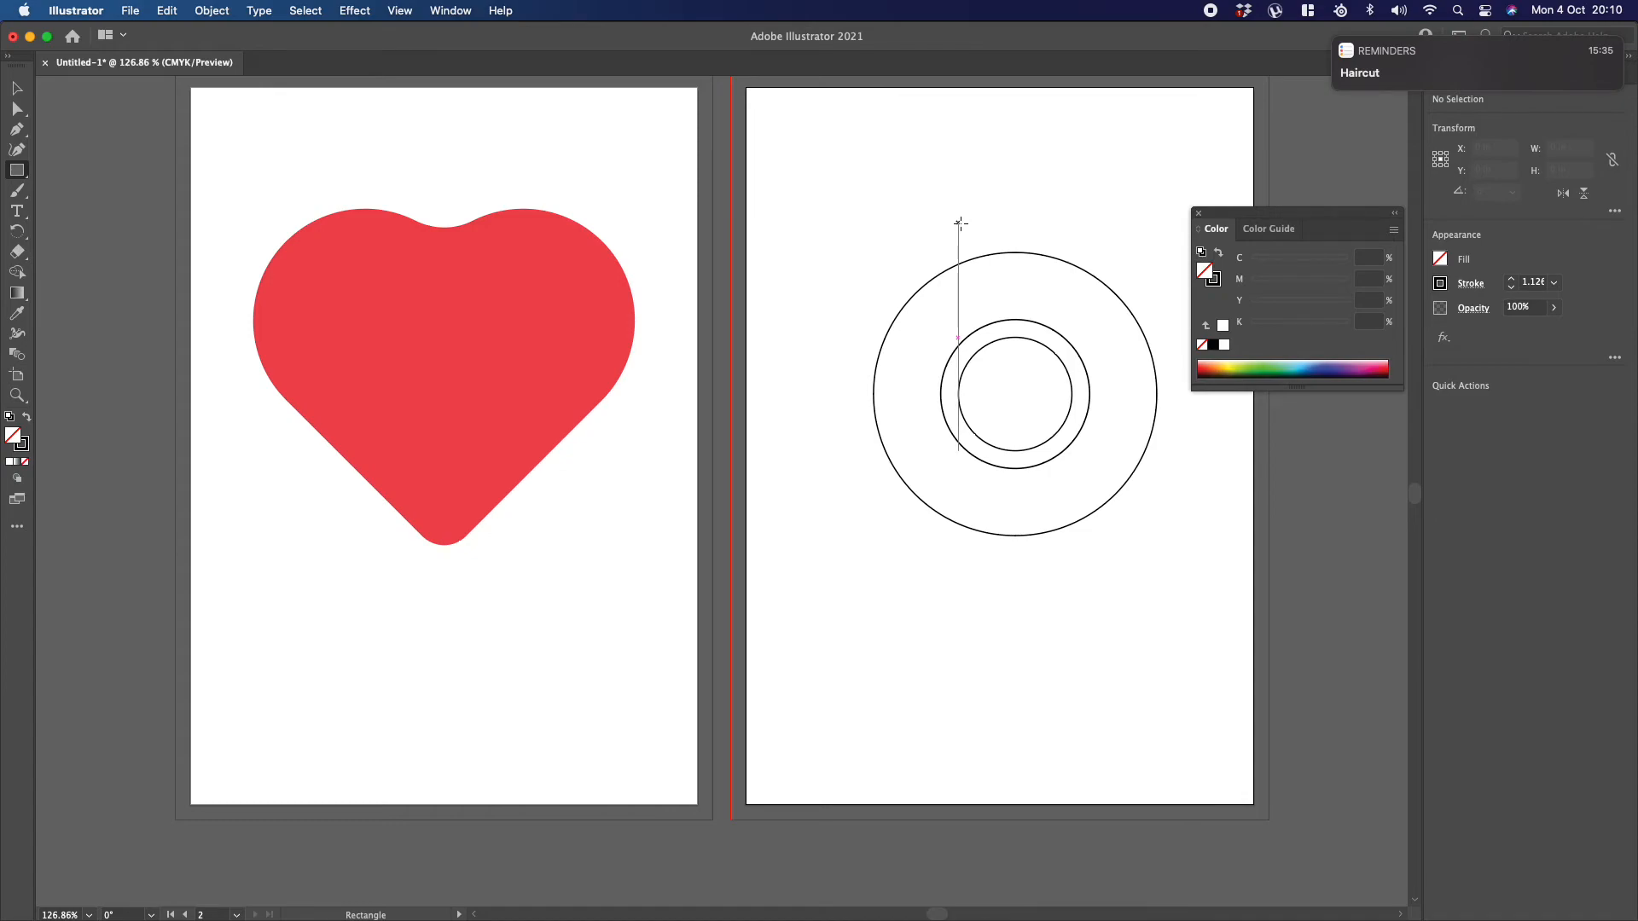
left_click_drag(940, 218, 957, 394)
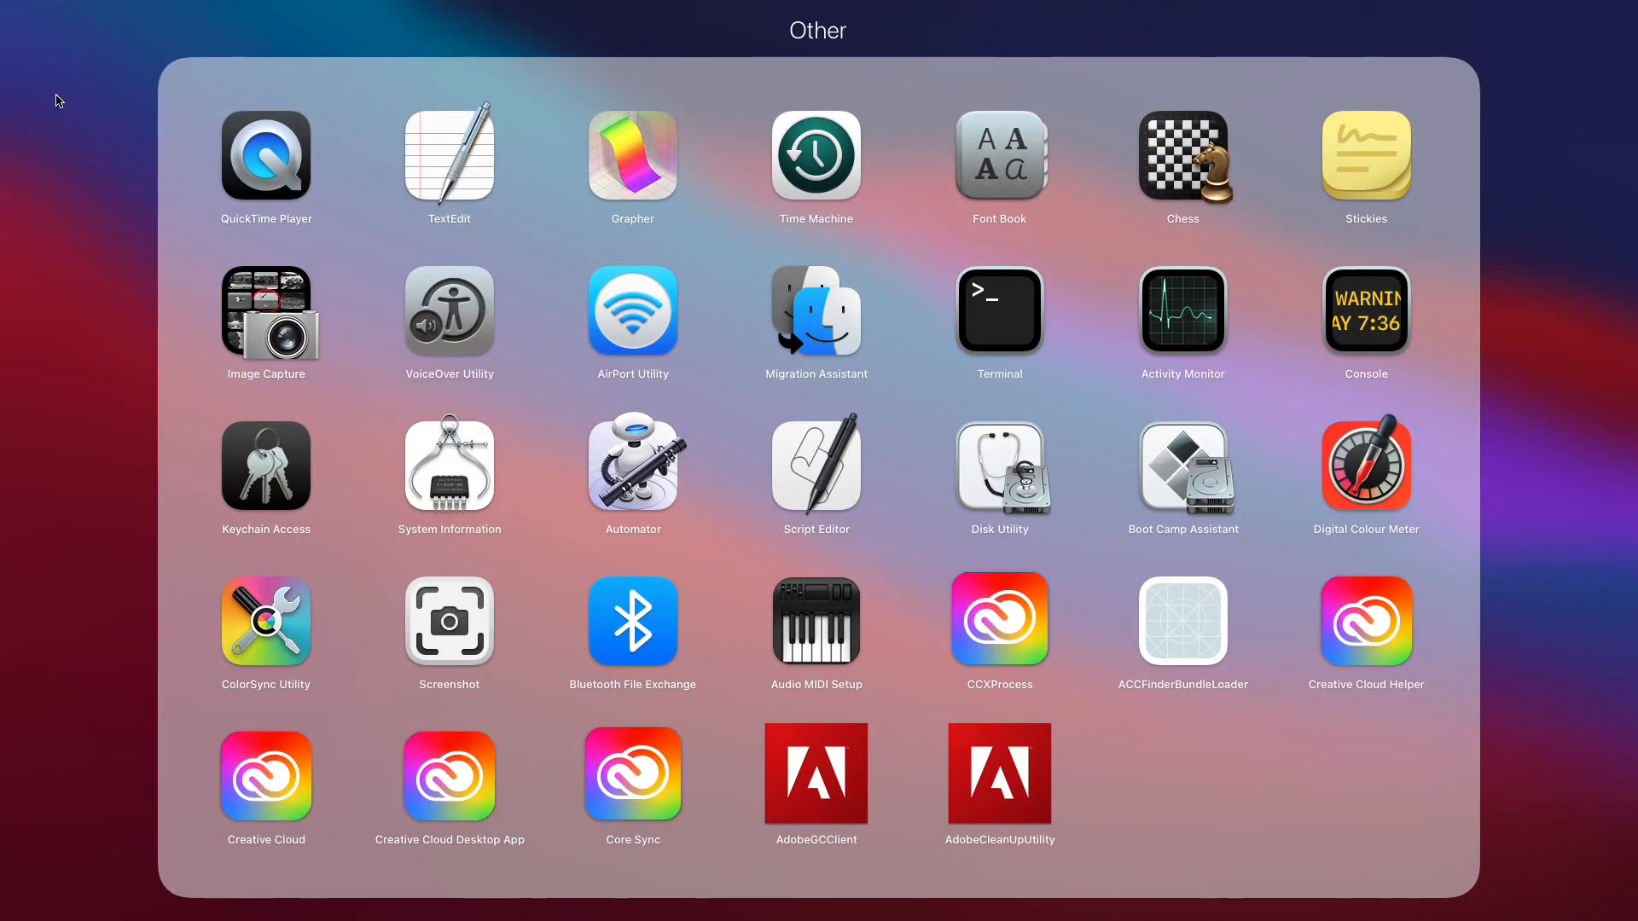
left_click(55, 99)
key("super+Tab")
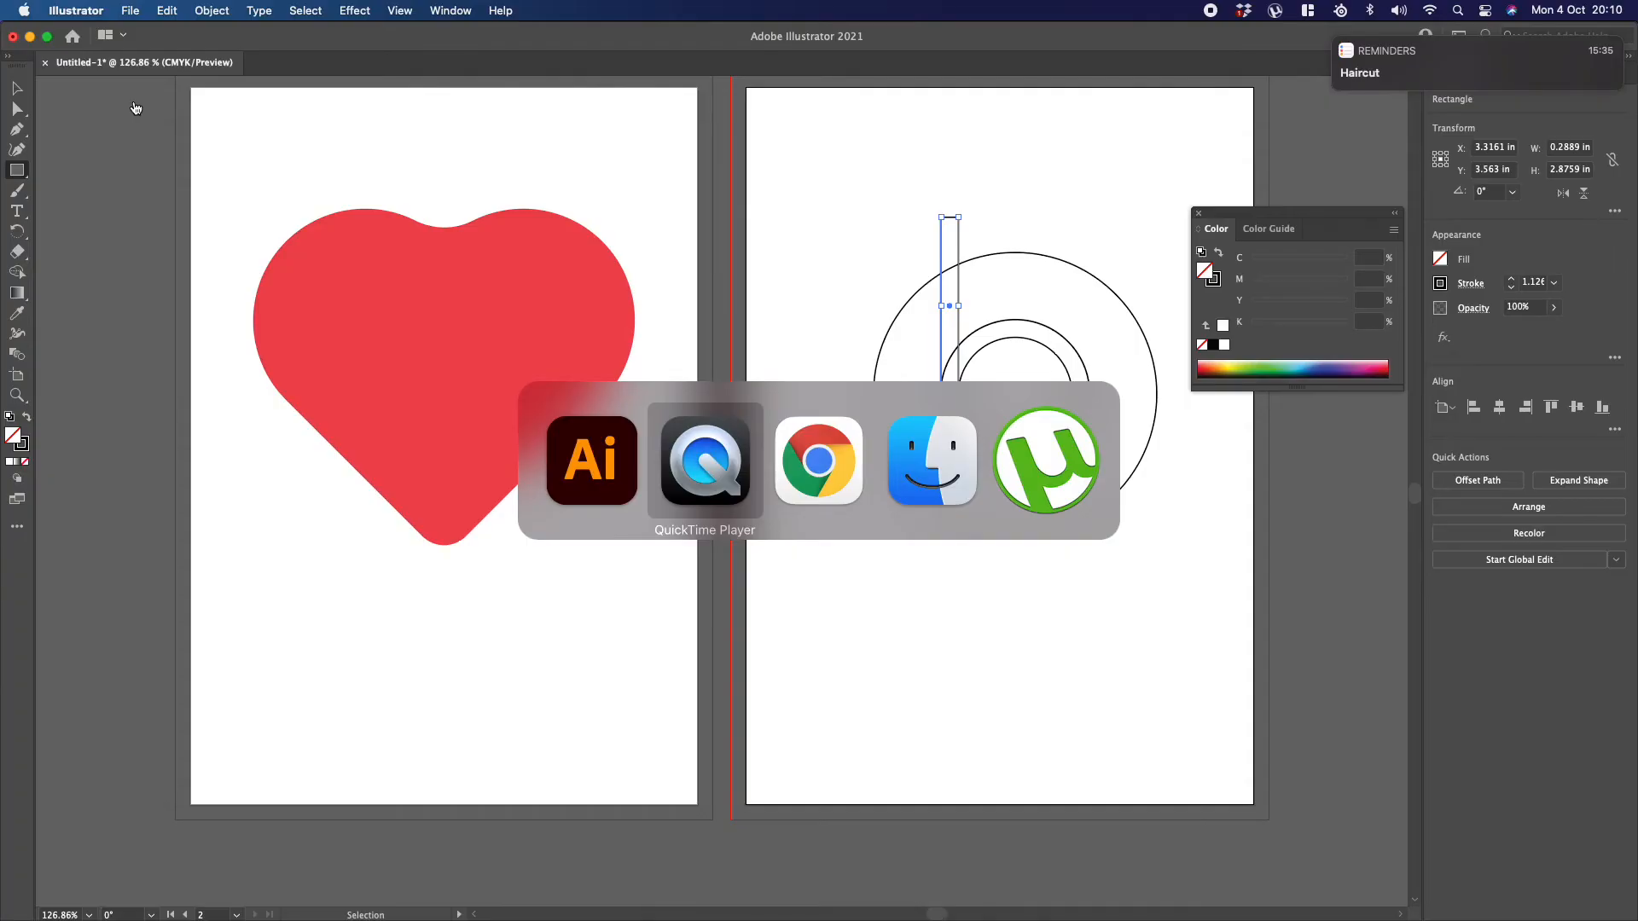
Step: Cut the rectangle strip and the ring between the two inner circles out of the large circle using the Shape Builder tool
left_click(20, 272)
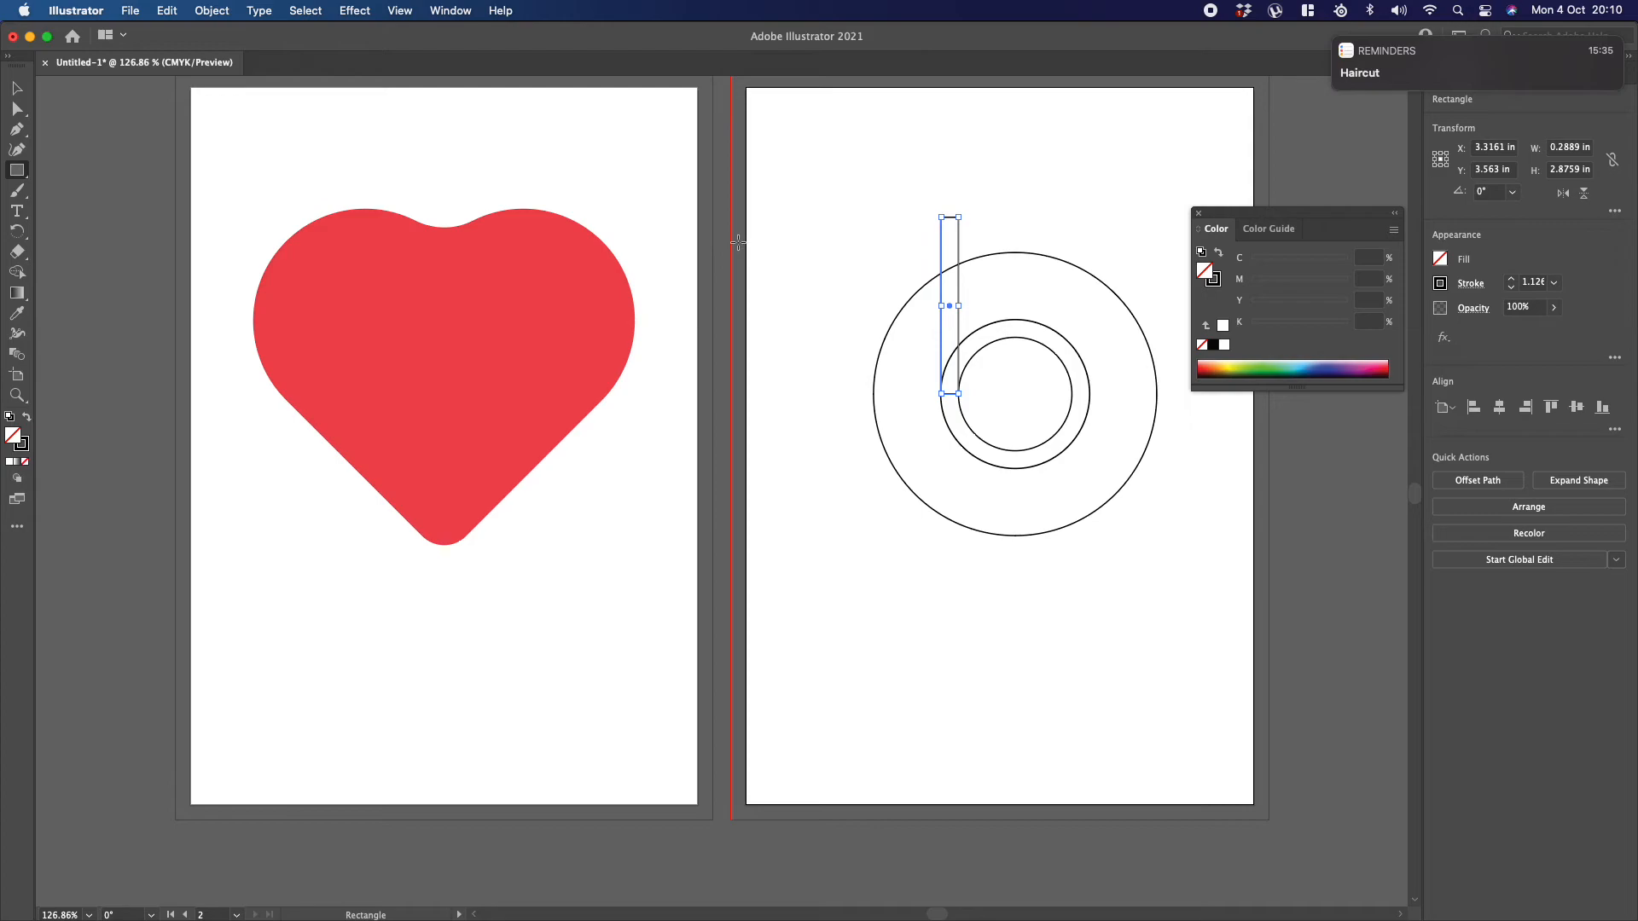
left_click(18, 272)
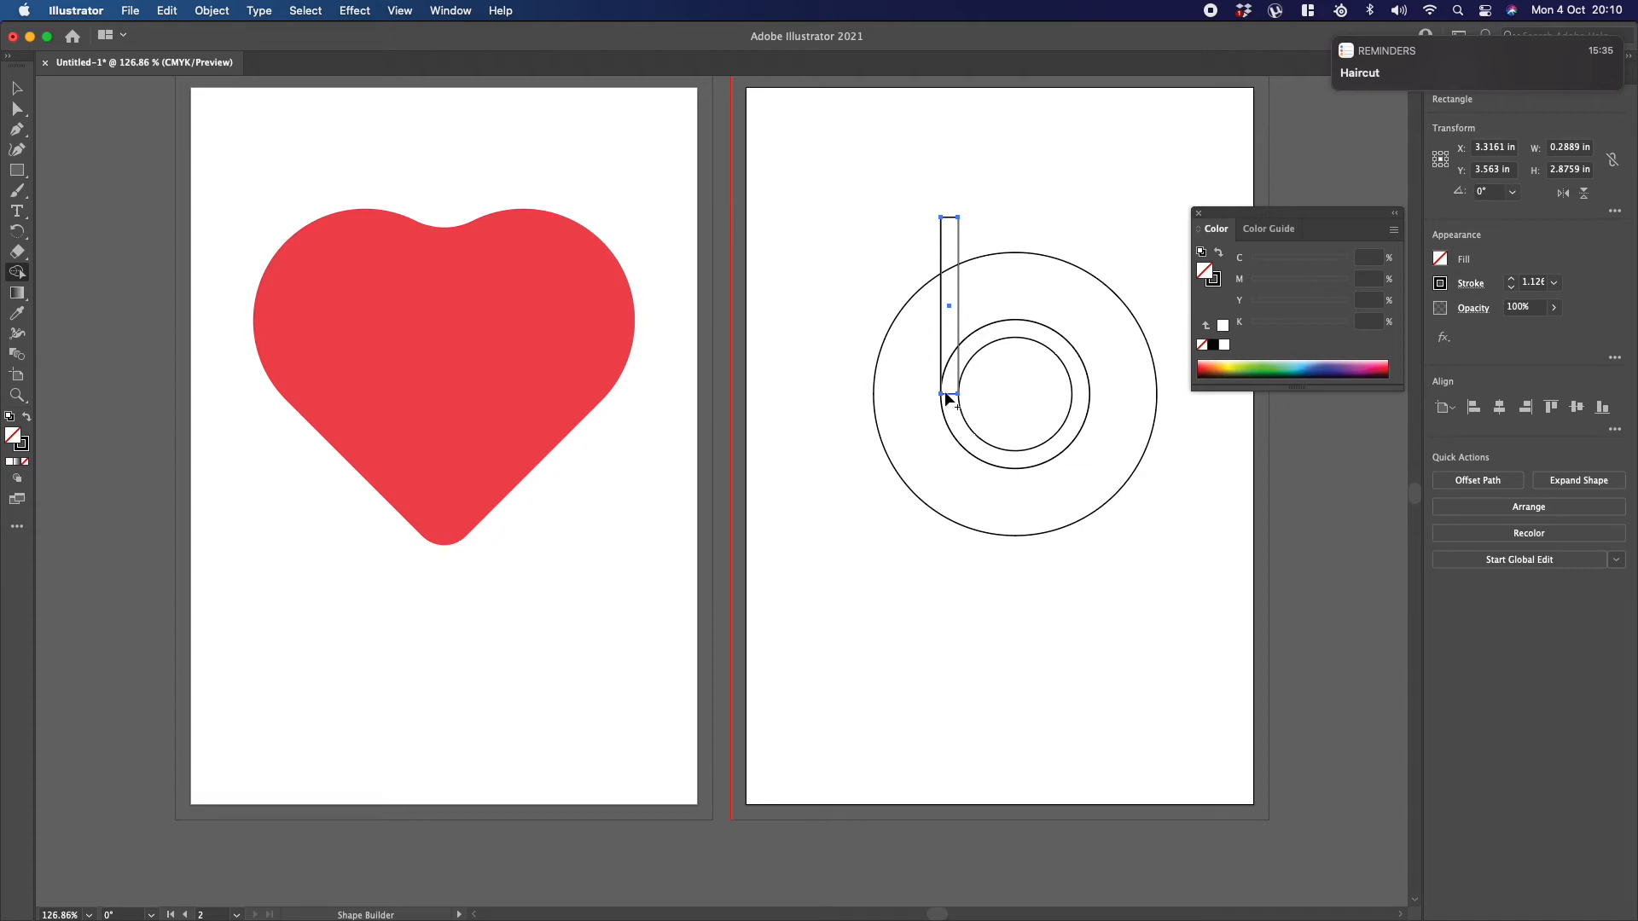
left_click(17, 88)
left_click_drag(841, 194, 1141, 546)
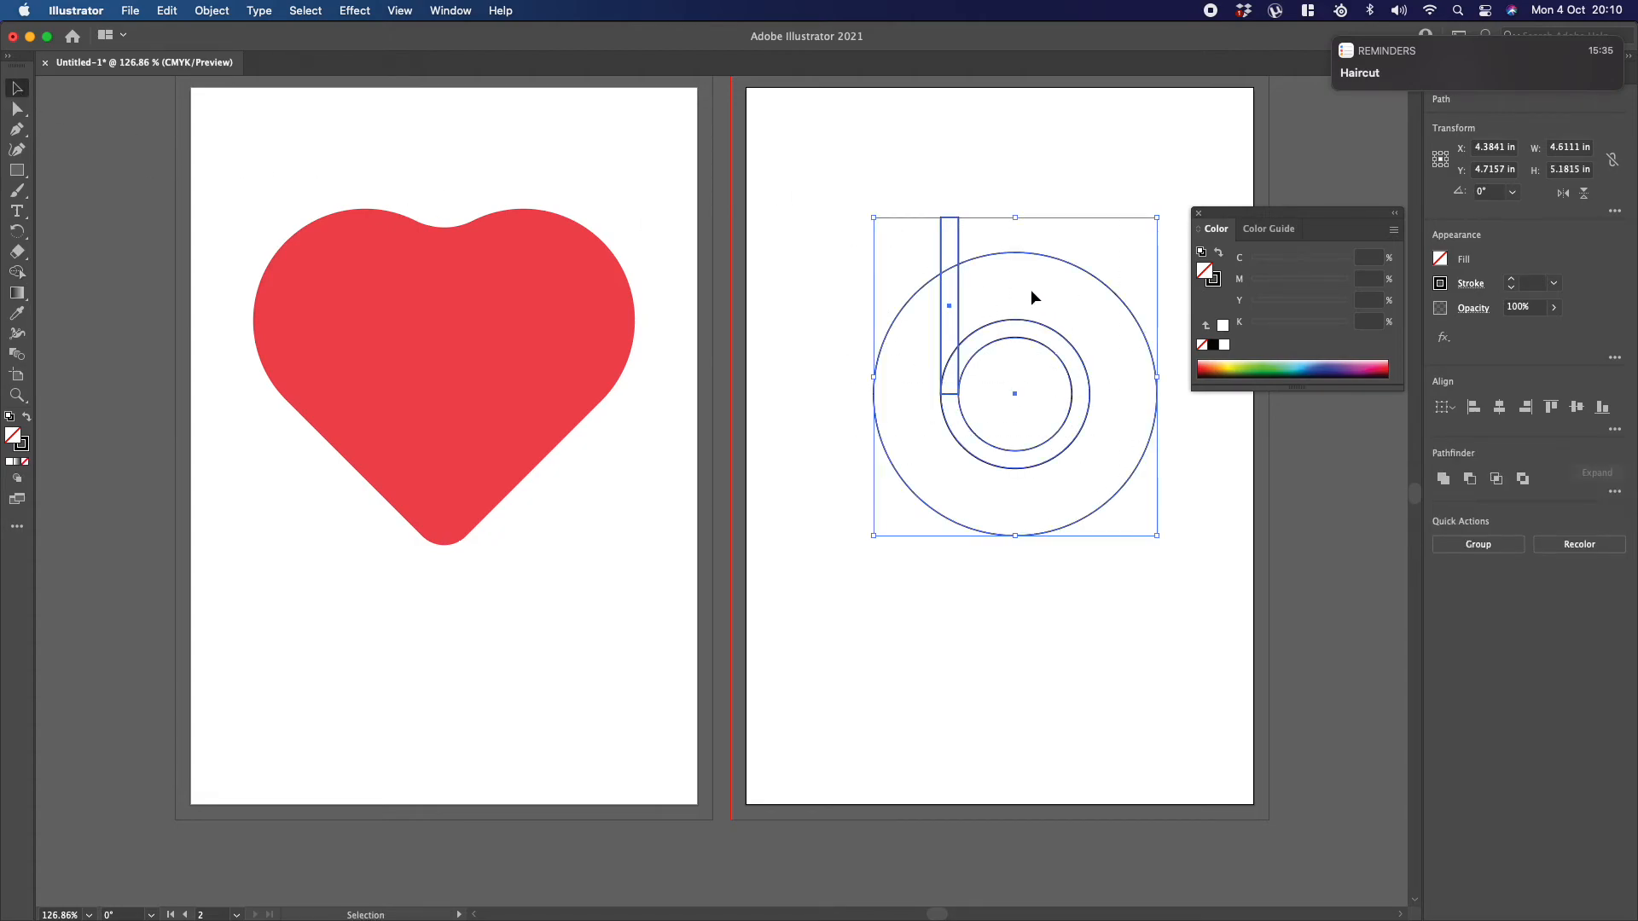
left_click(17, 271)
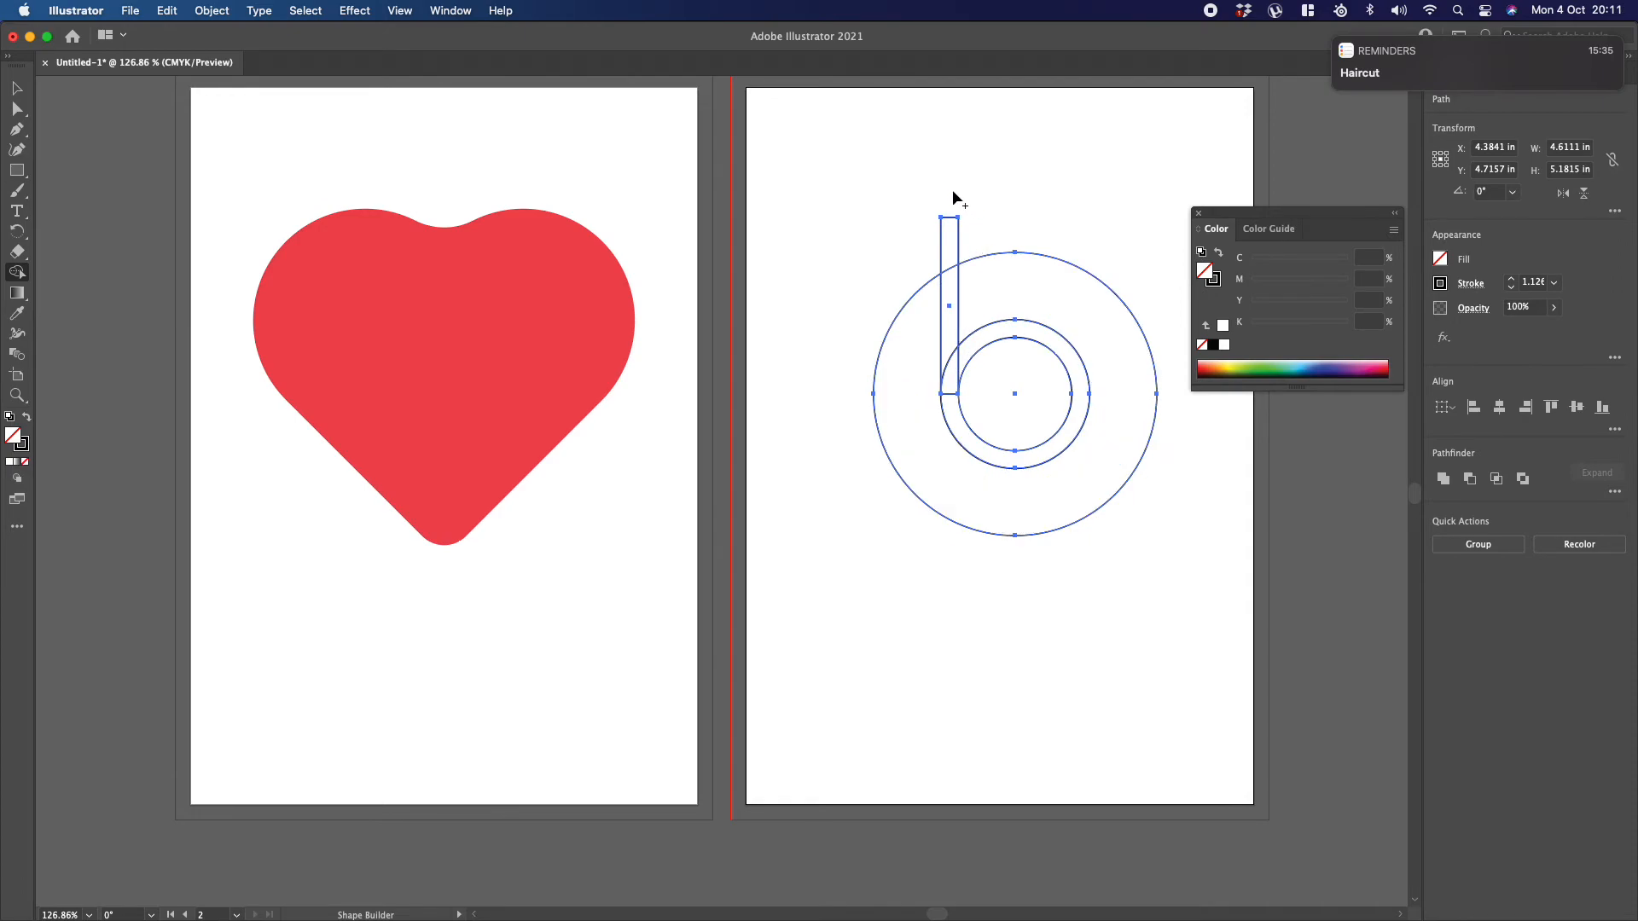
left_click_drag(950, 189, 954, 405)
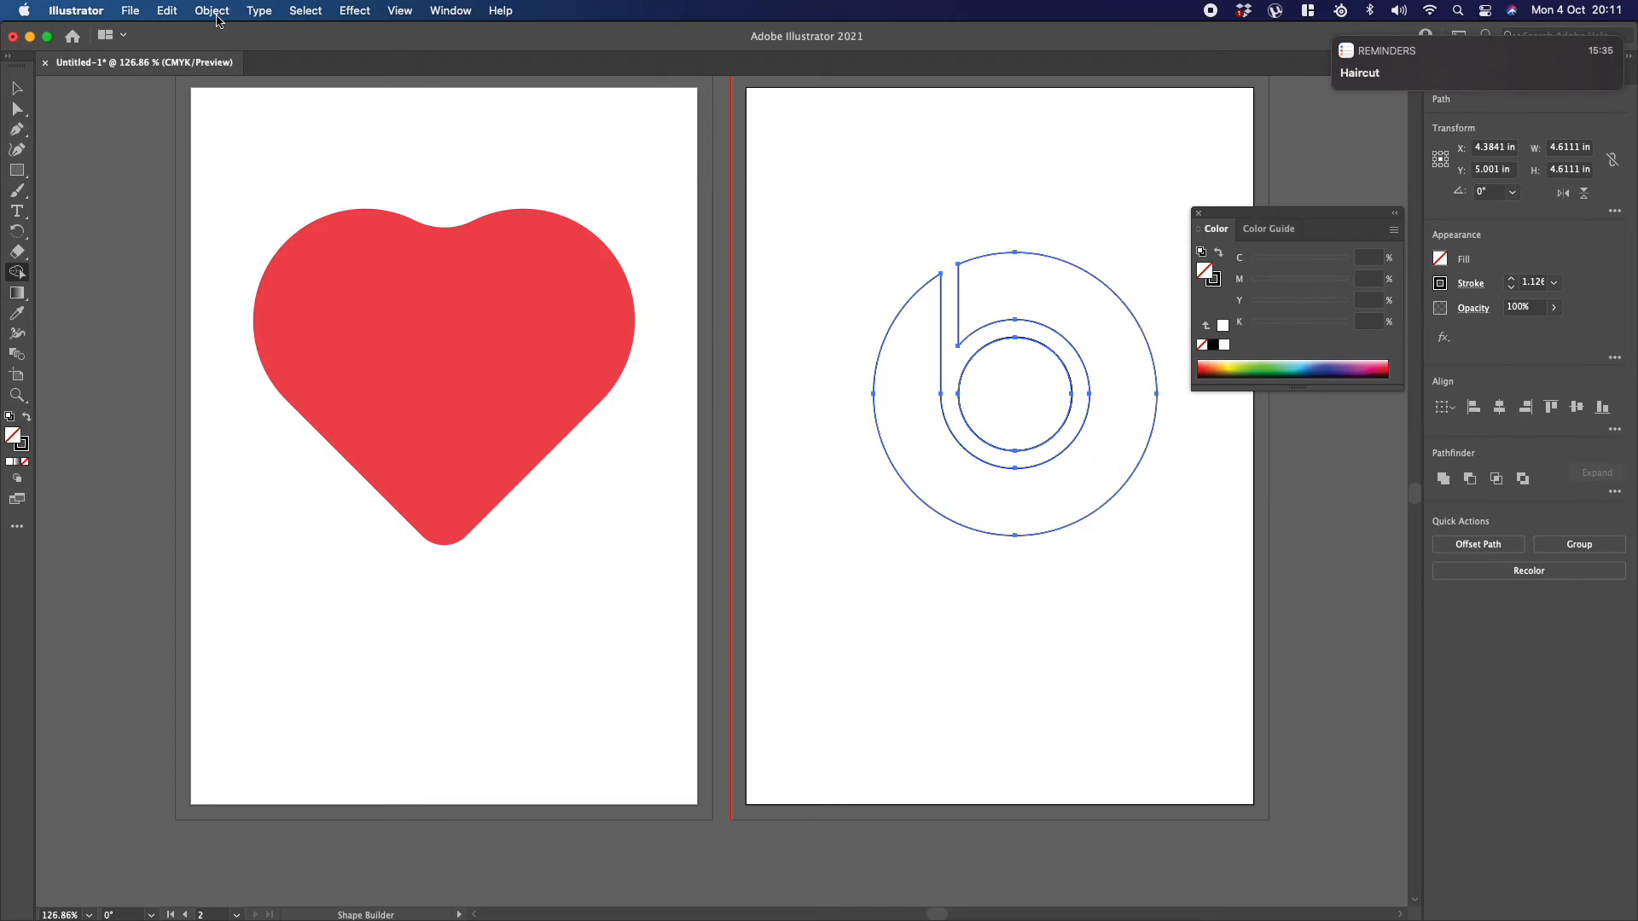
Step: Select the slotted outer shape and the inner circle in turn to check the separate paths
left_click(17, 88)
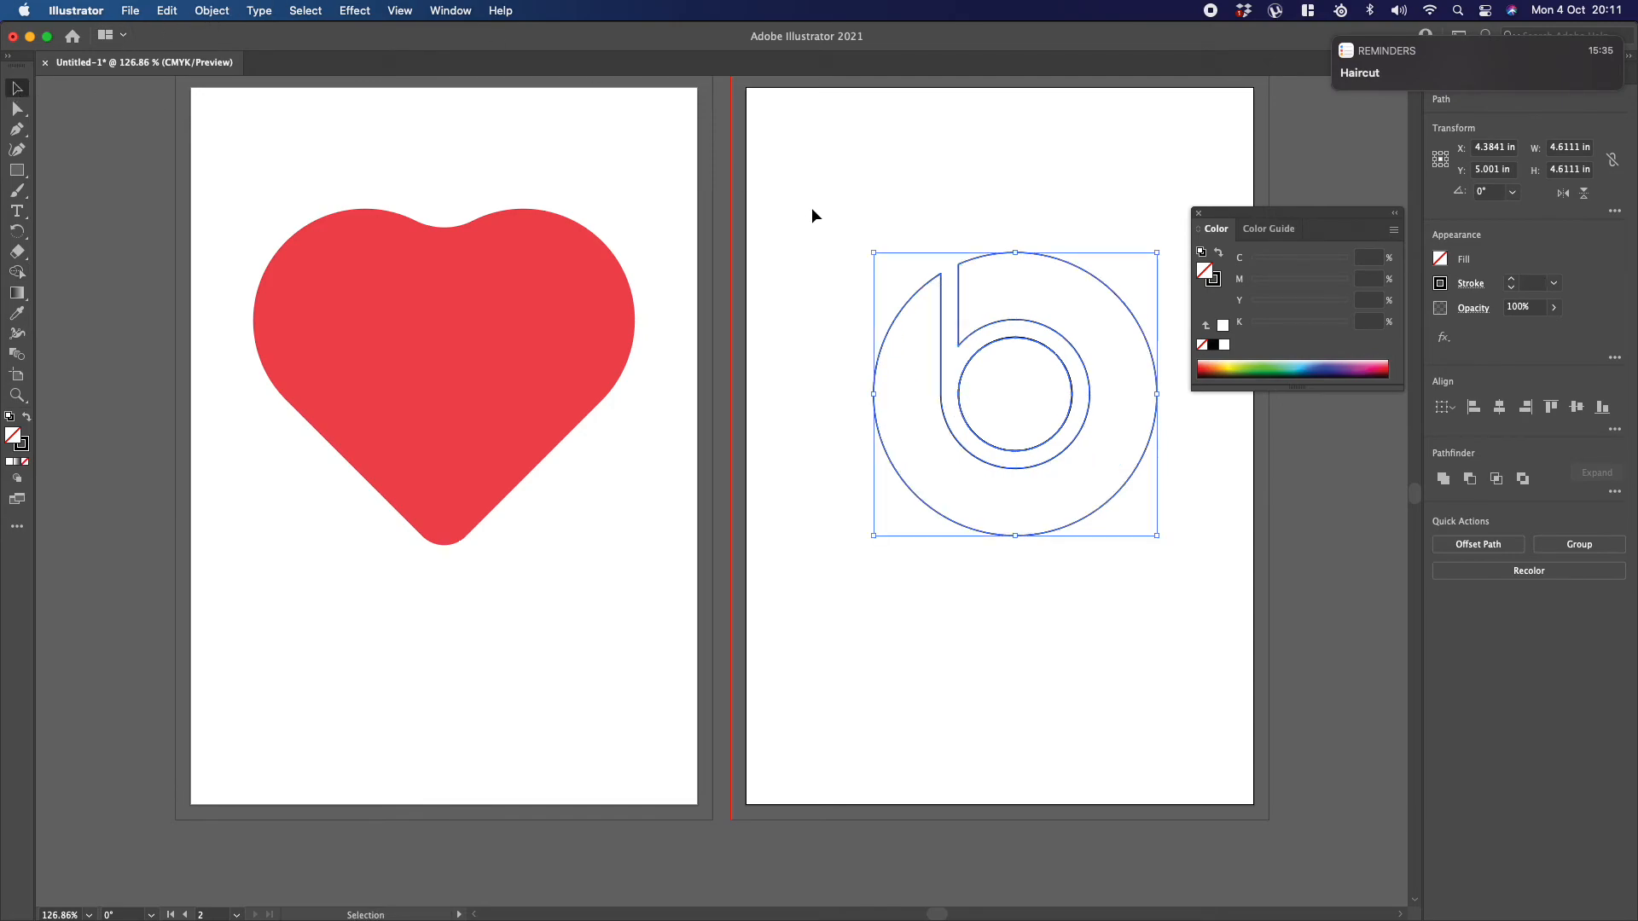
left_click(835, 181)
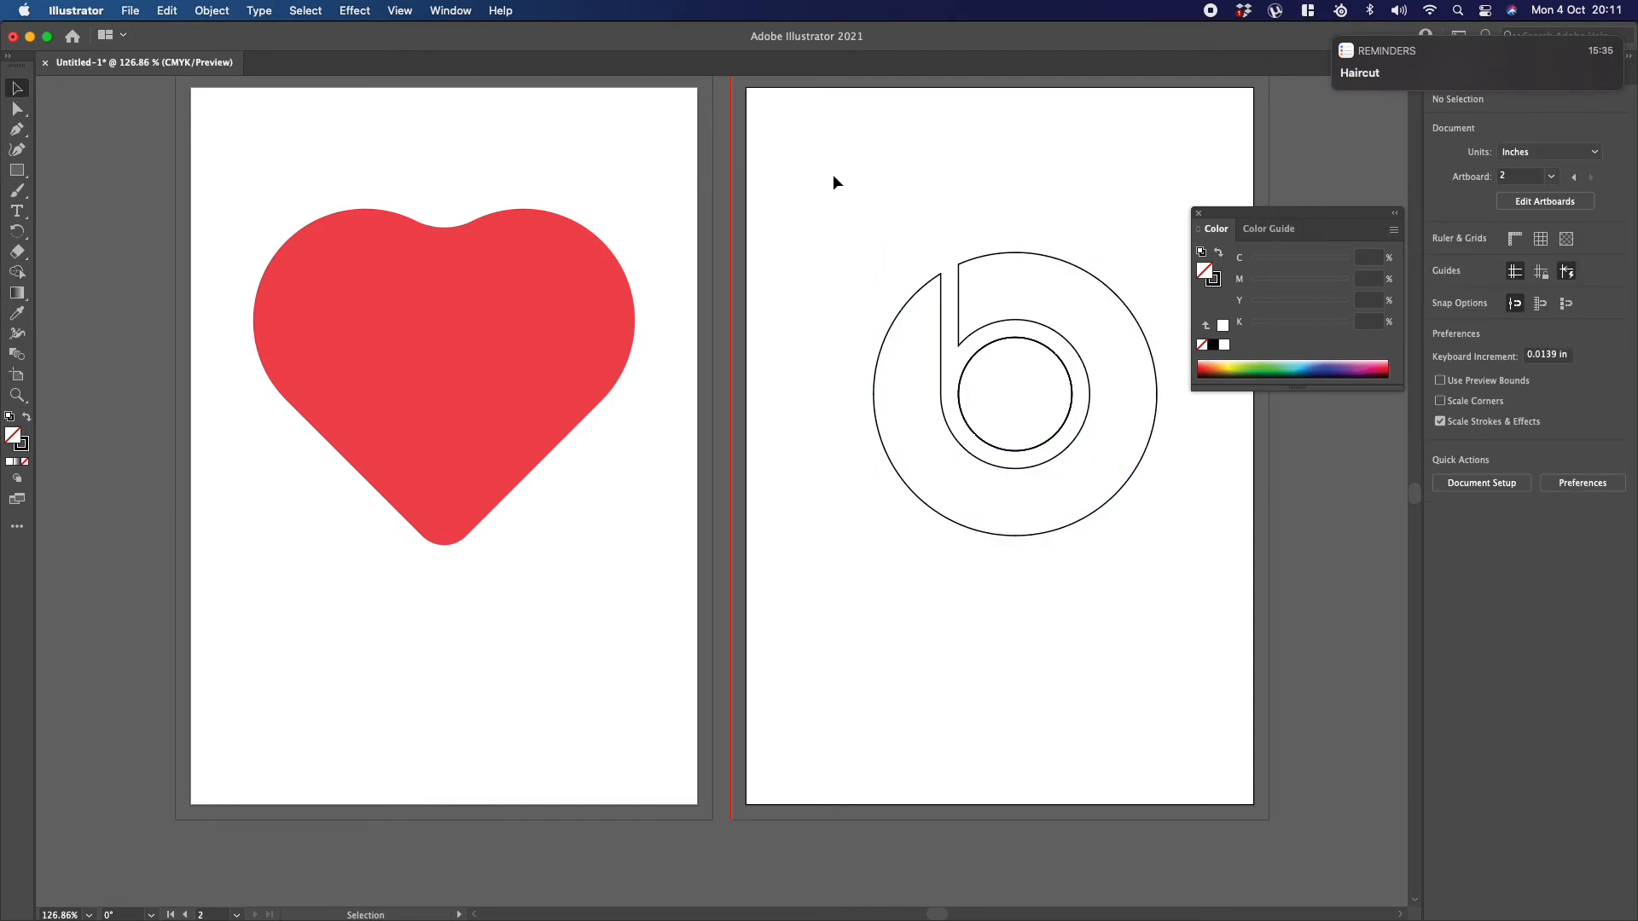
left_click(958, 300)
left_click(1000, 339)
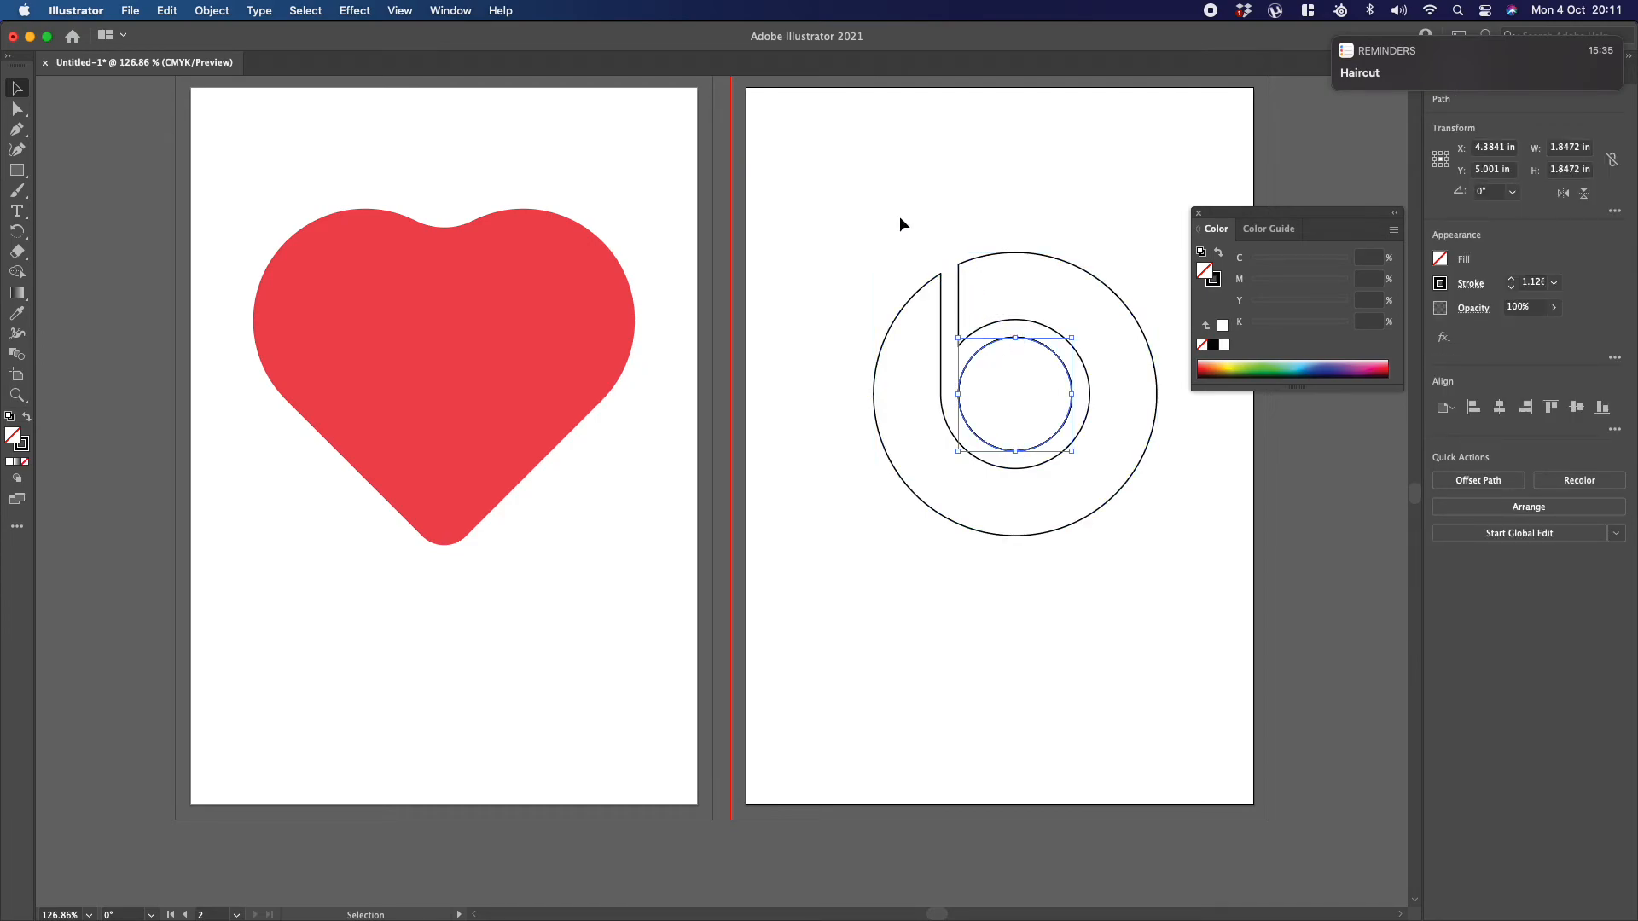
Step: Group the slotted outer shape and the inner circle of the b-shaped logo
left_click_drag(827, 162, 1189, 597)
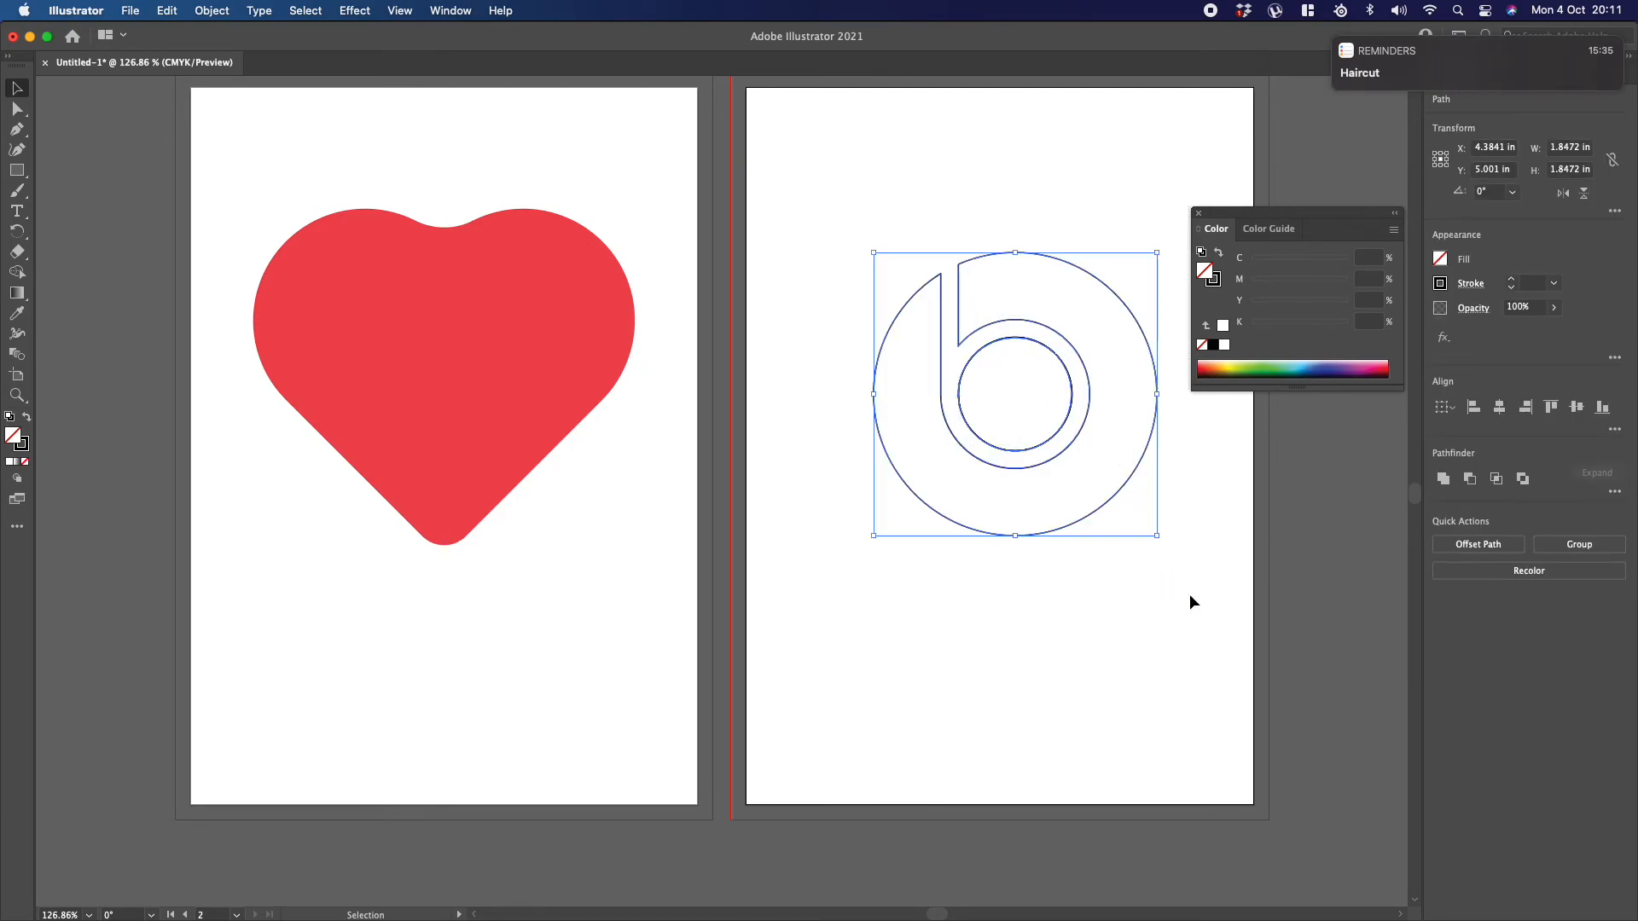
left_click(213, 11)
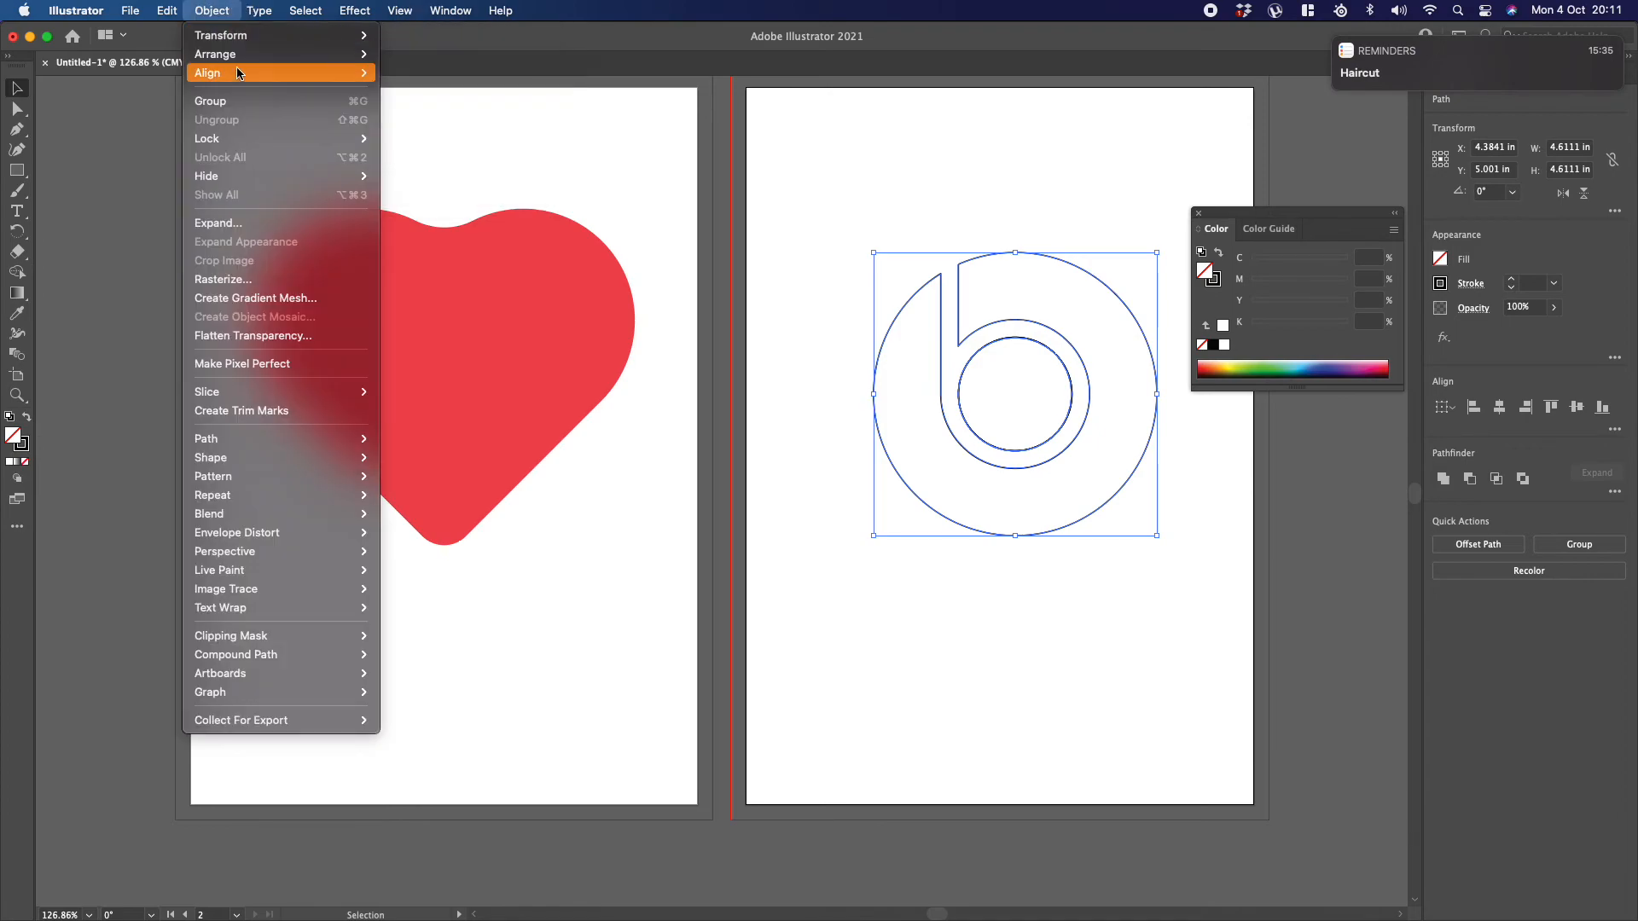
left_click(237, 103)
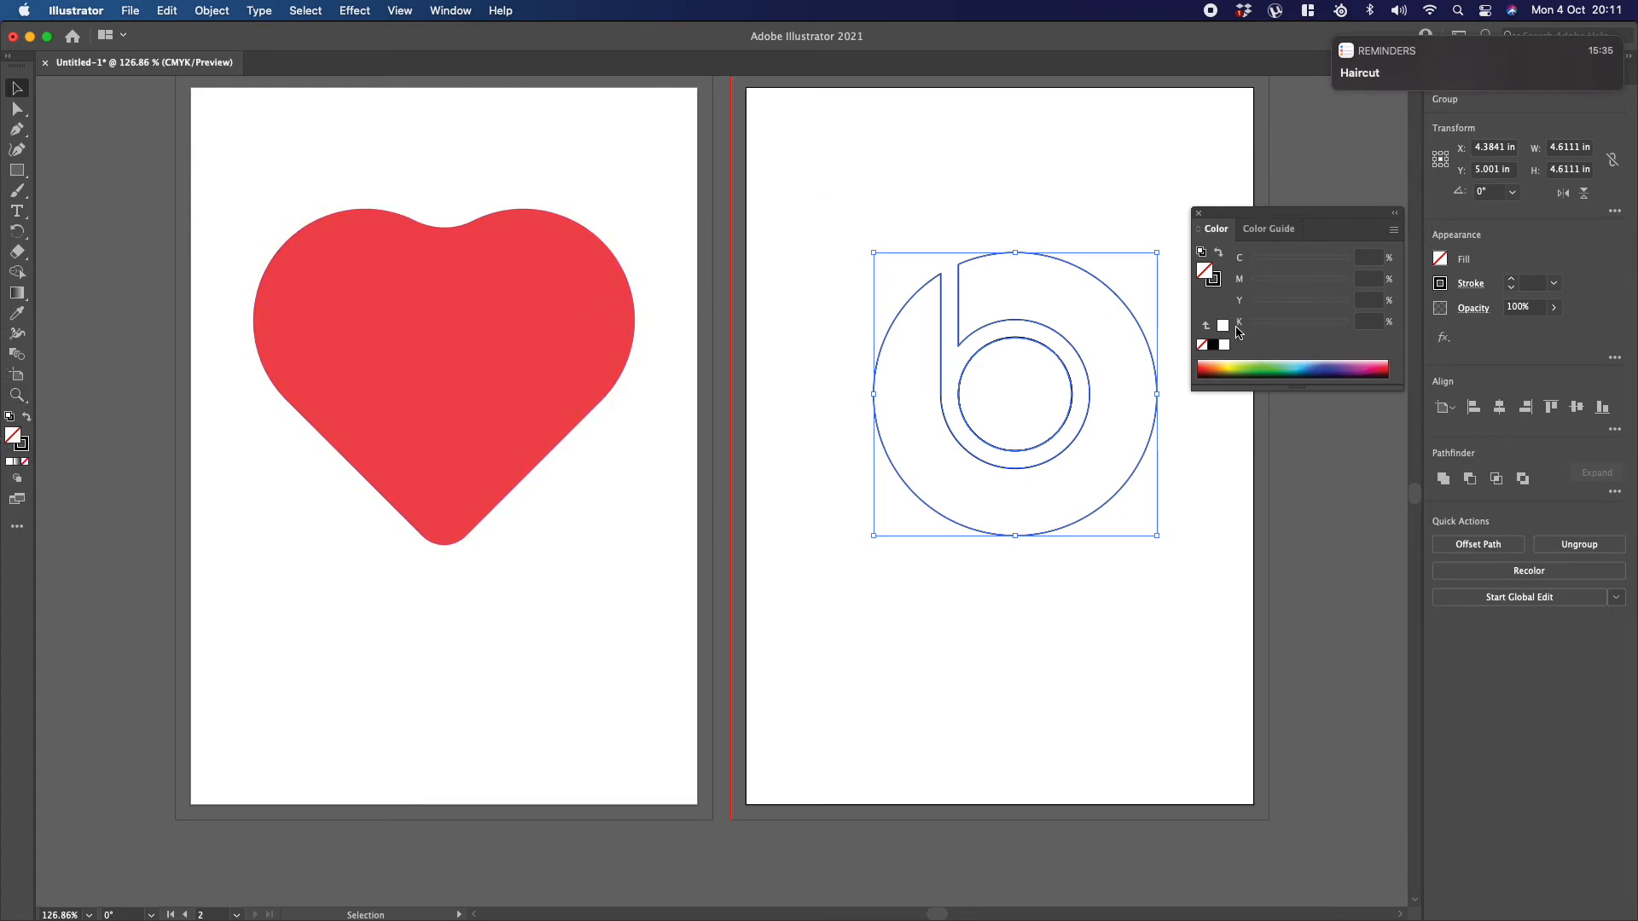
Step: Fill the logo group with a spectrum red of C 3.14, M 100, Y 100, K 0.39 and remove its stroke
left_click_drag(1381, 368, 1384, 368)
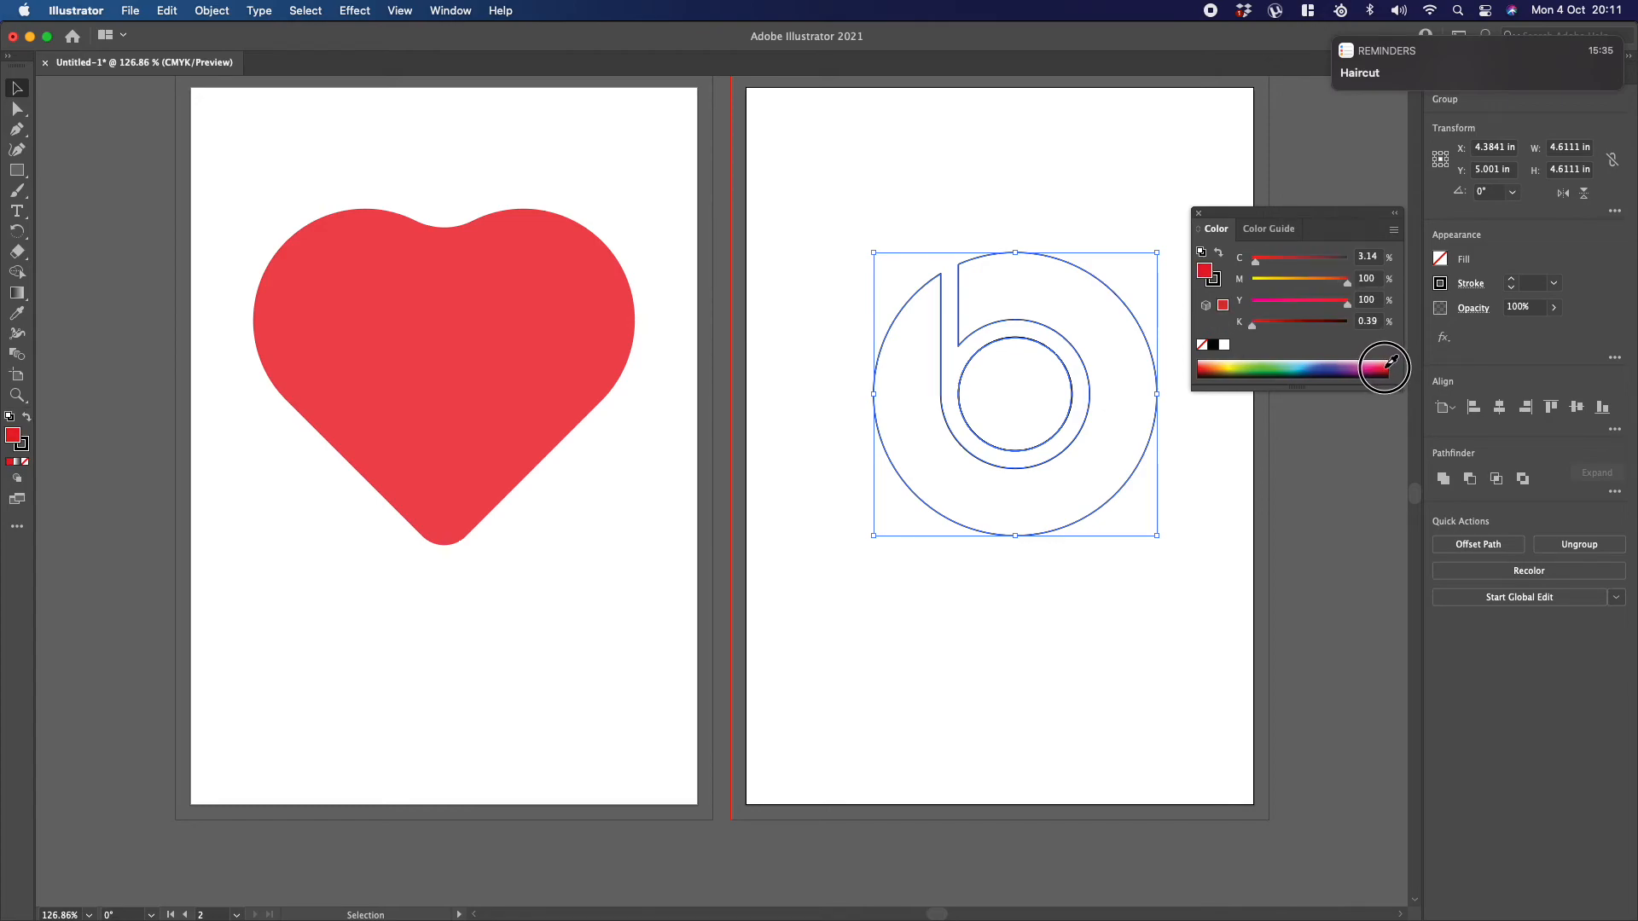
left_click(26, 443)
left_click(25, 461)
left_click(911, 201)
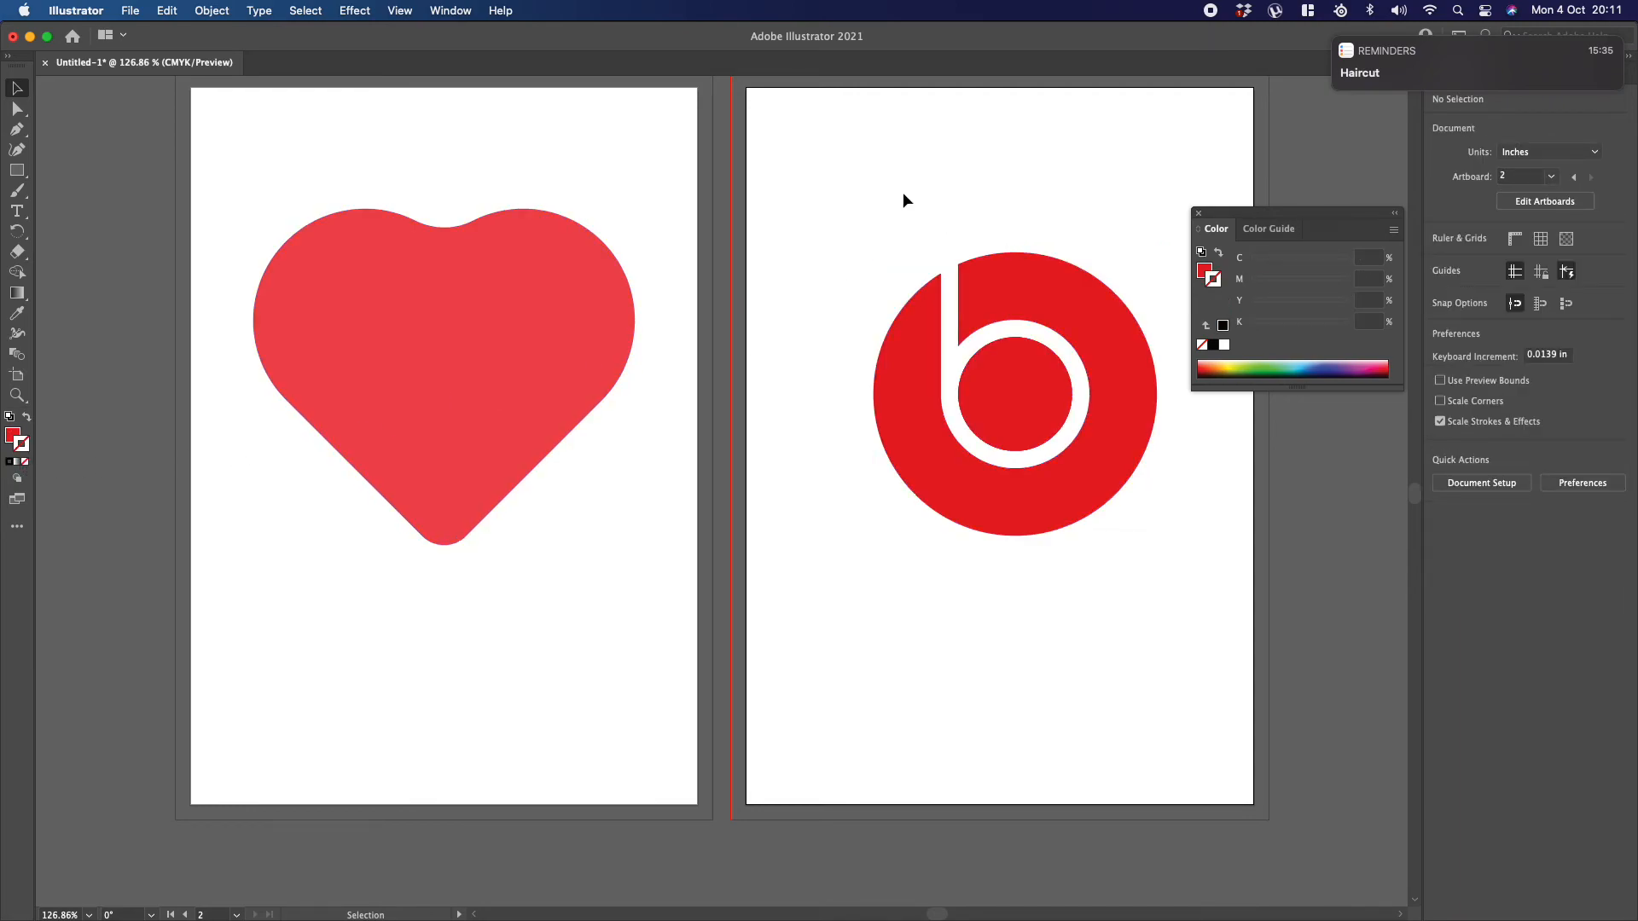
Step: Delete the b-shaped logo and the heart so both artboards are empty
left_click_drag(794, 151, 1170, 579)
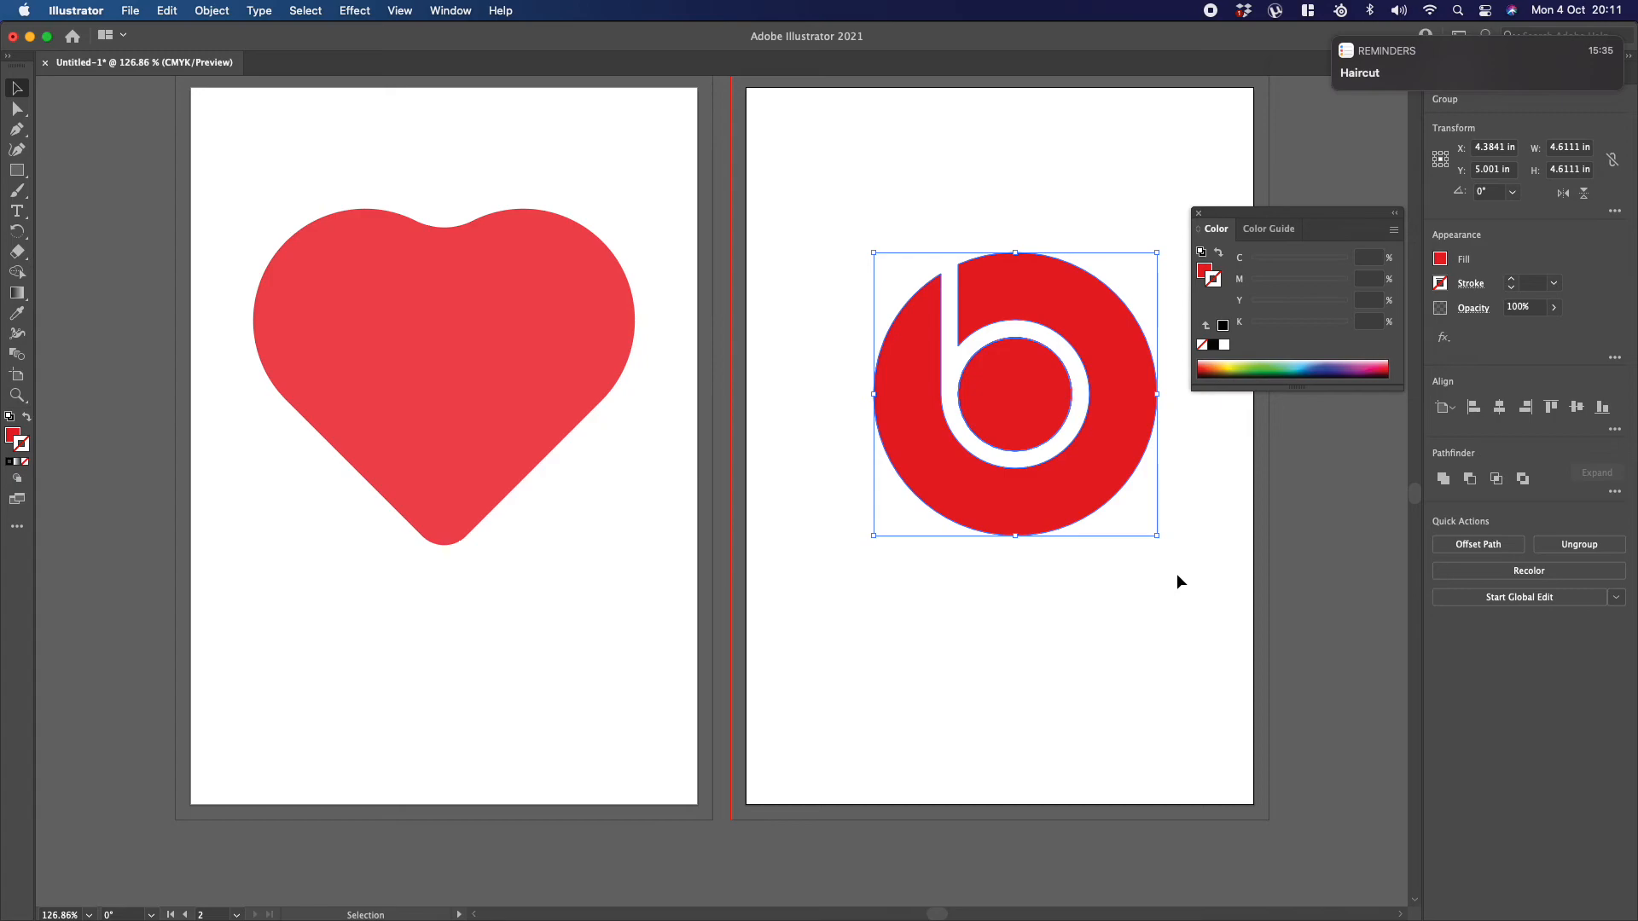
left_click_drag(812, 202, 1205, 584)
key("Delete")
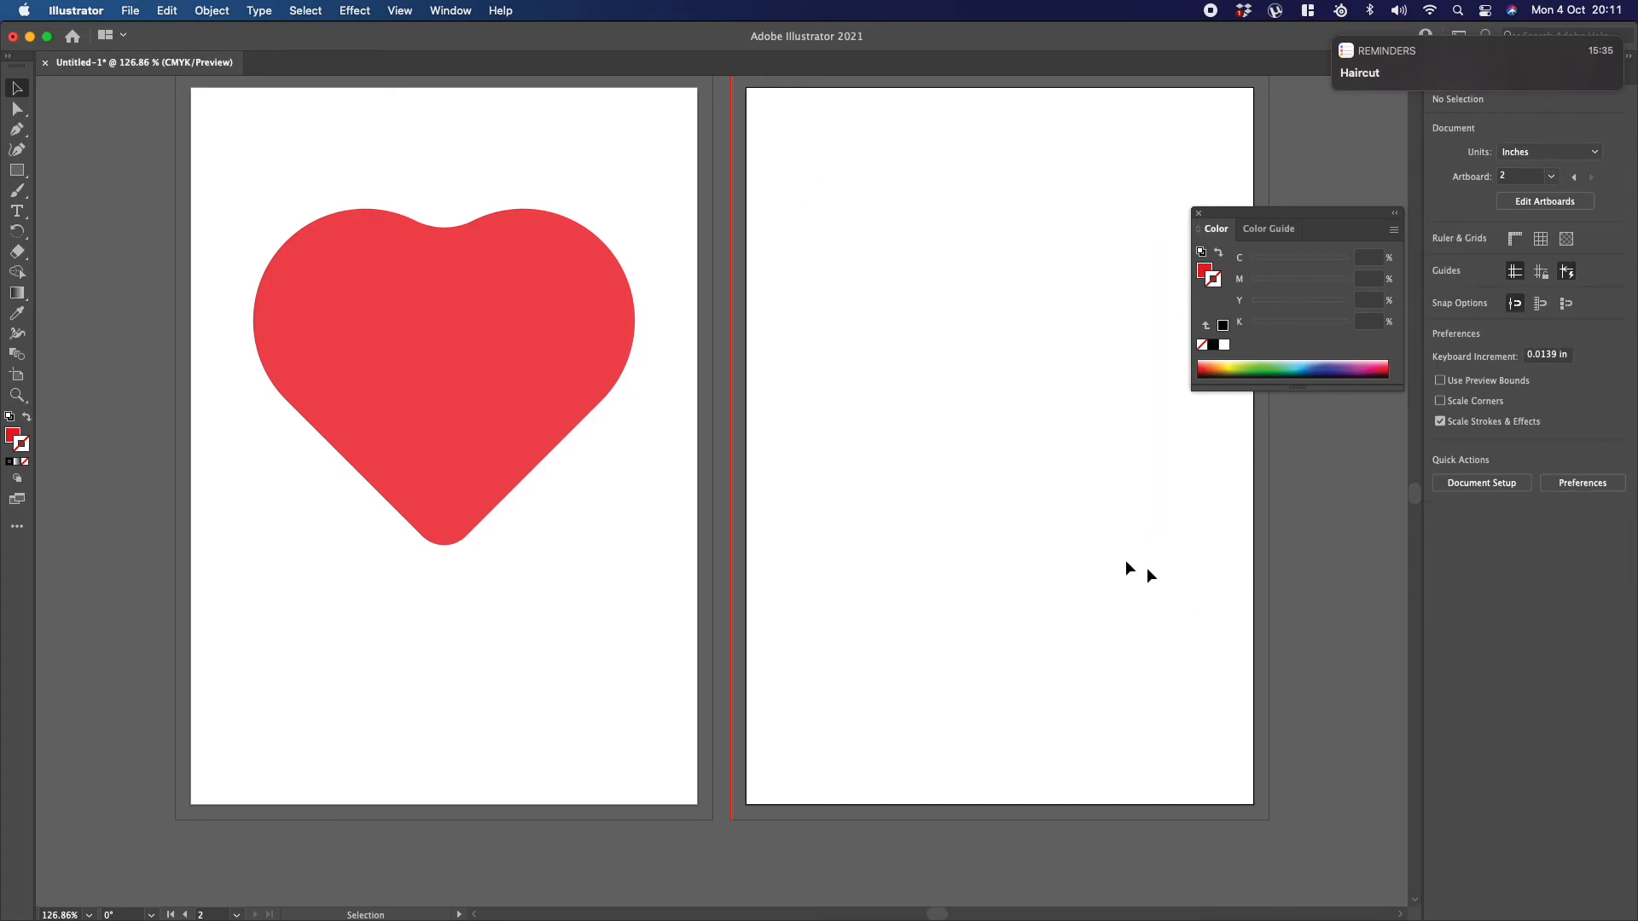
left_click_drag(206, 151, 666, 607)
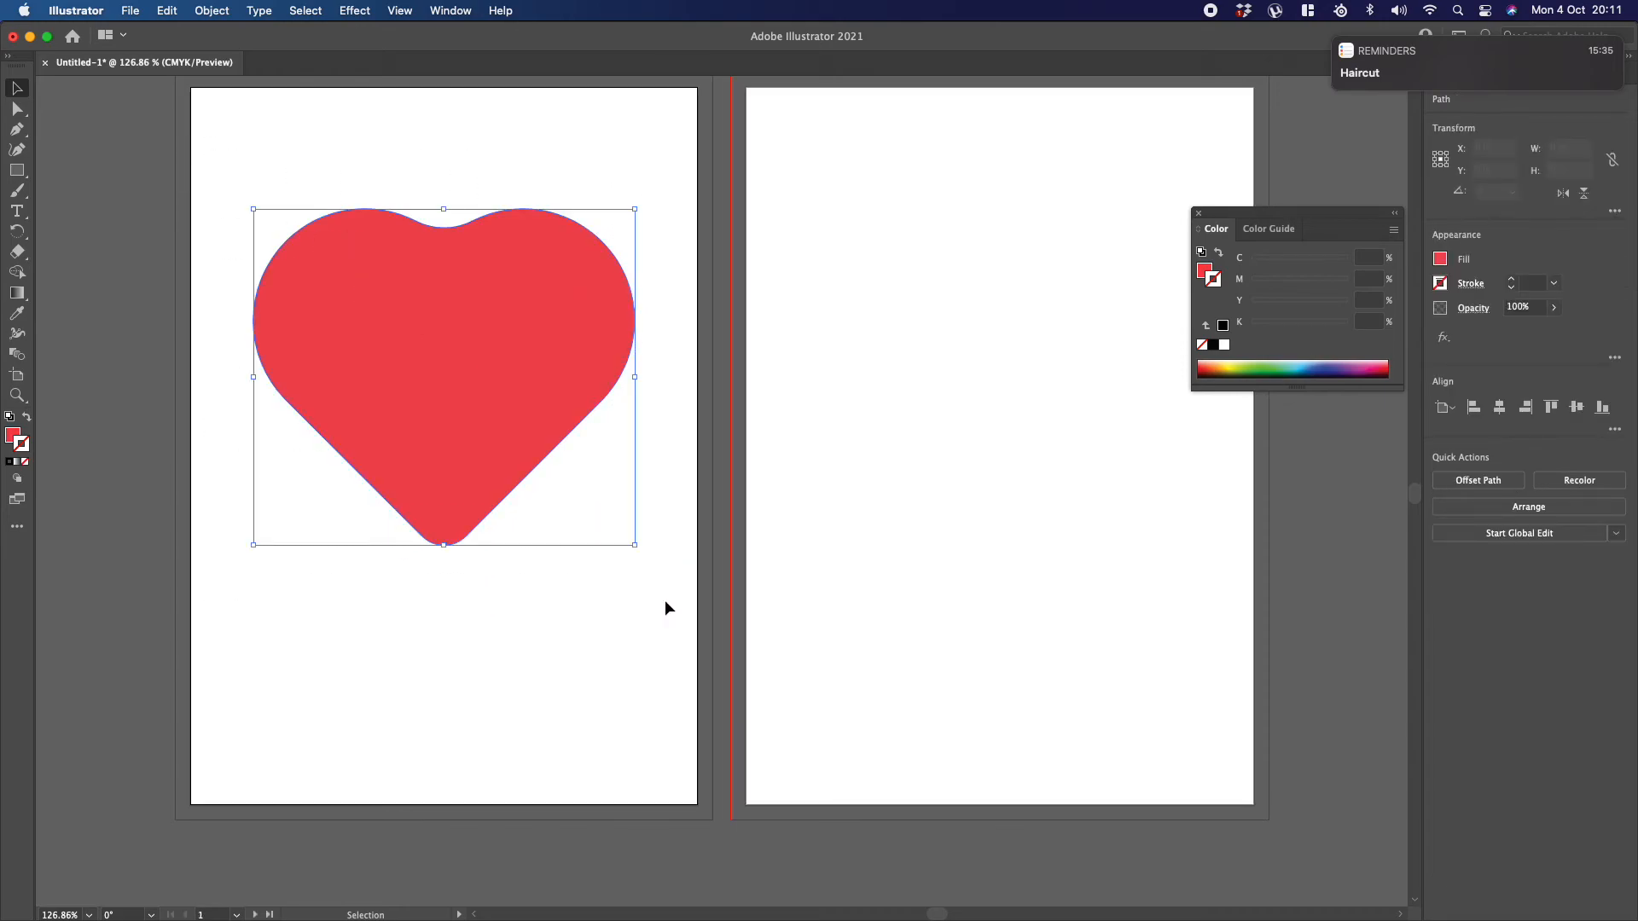
key("Delete")
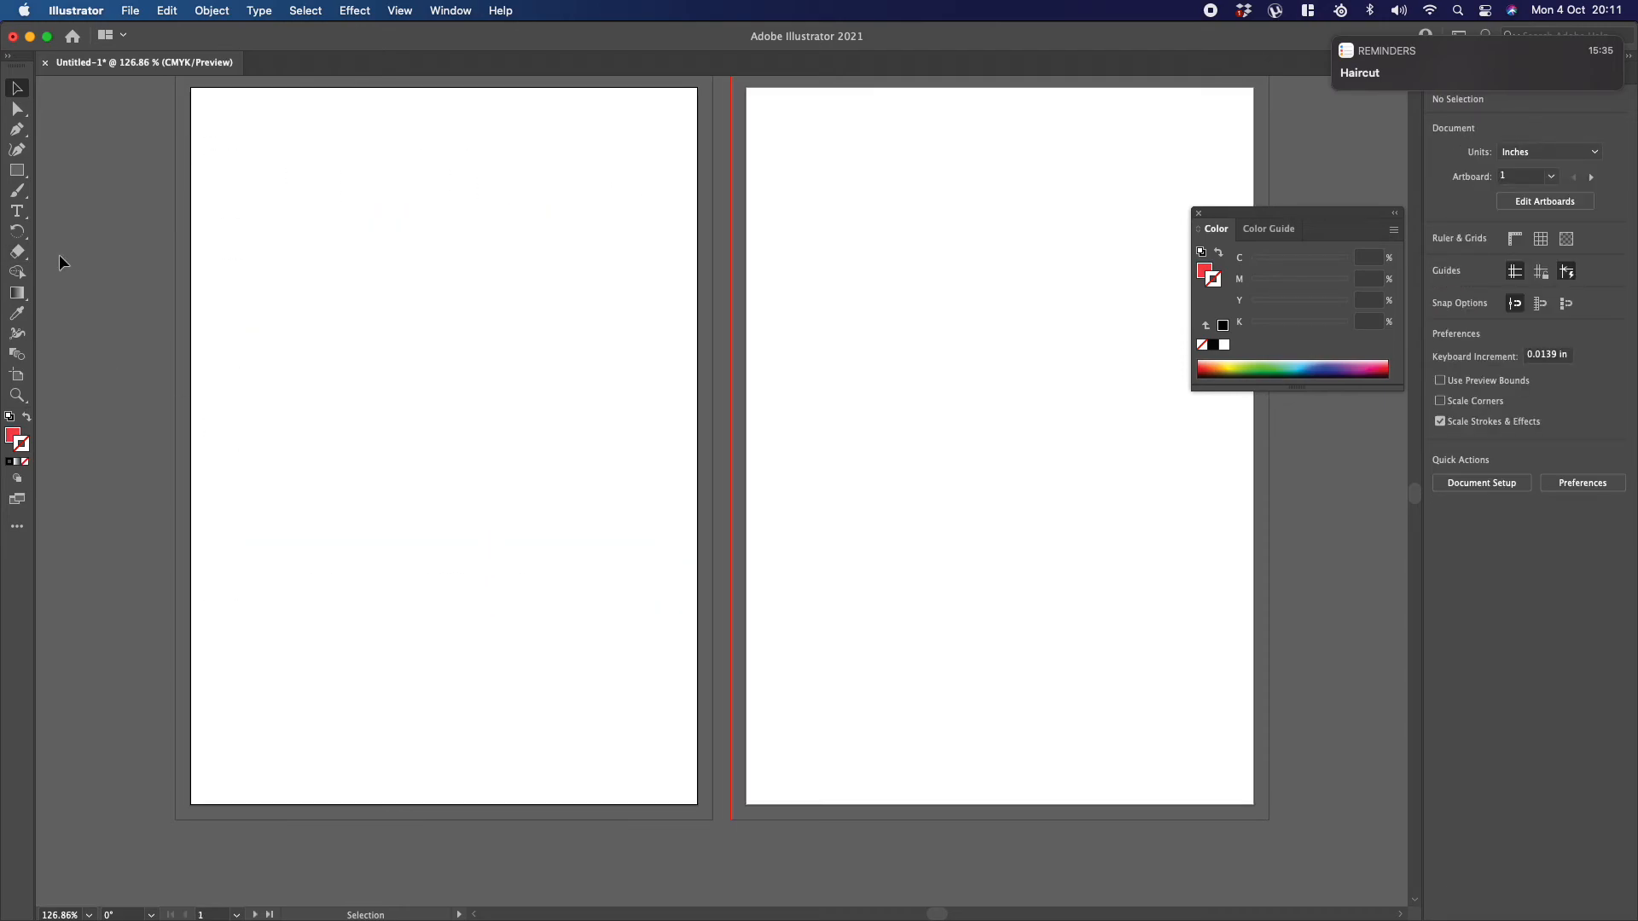
Step: Draw a red circle about 3.78 in in diameter near the left edge of the first artboard
left_click_drag(17, 170, 98, 191)
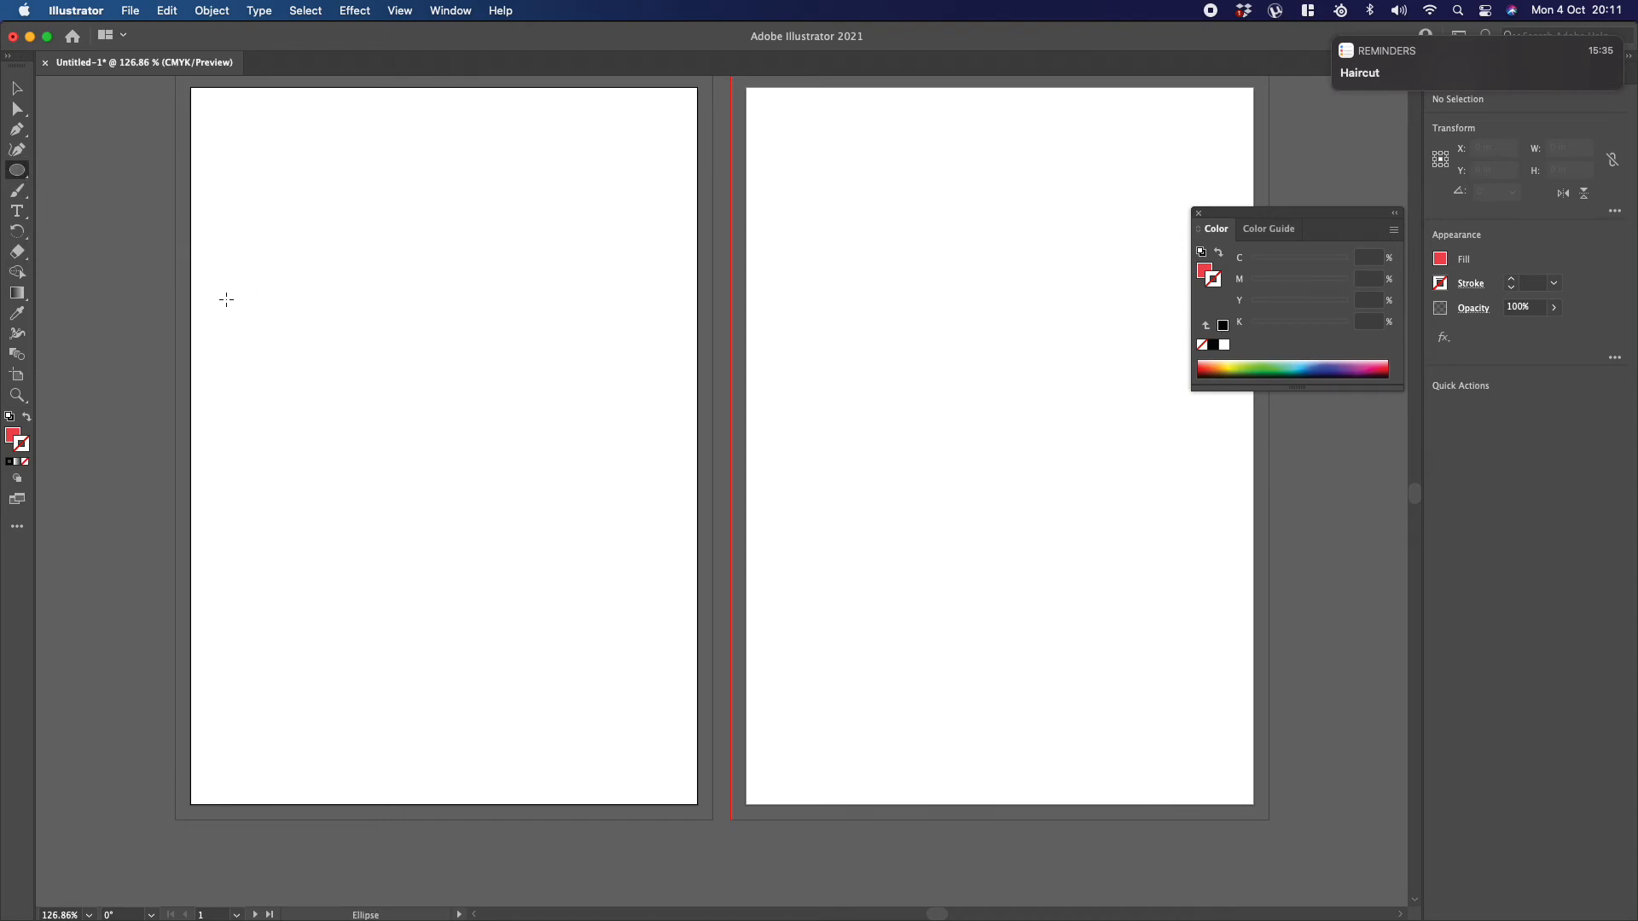
left_click_drag(225, 295, 457, 526)
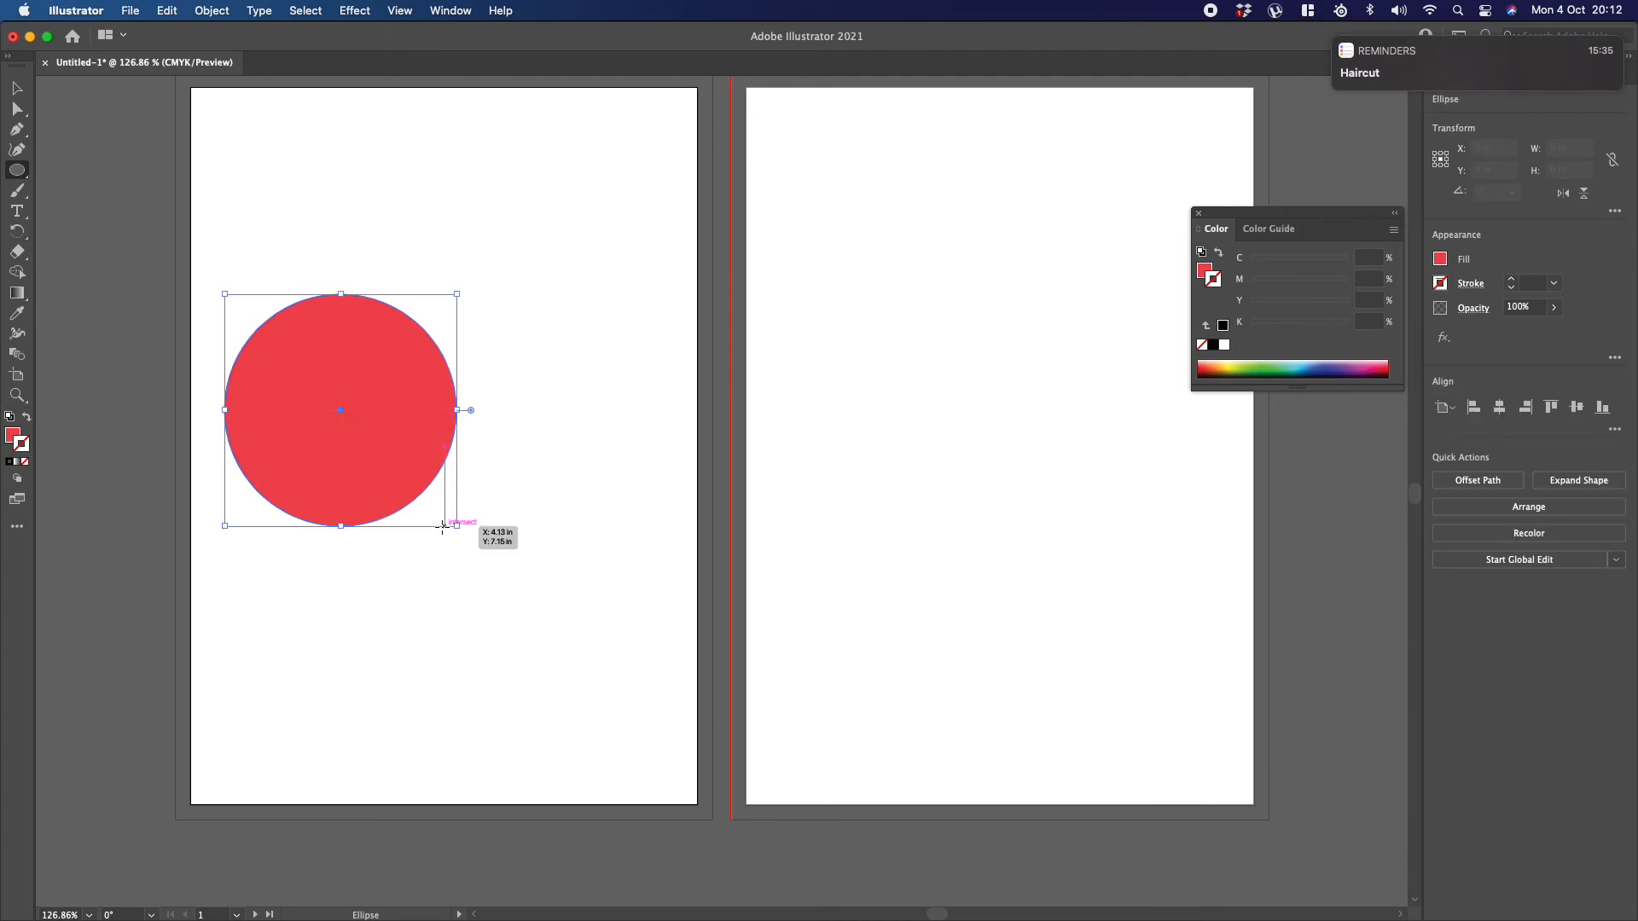
left_click(17, 88)
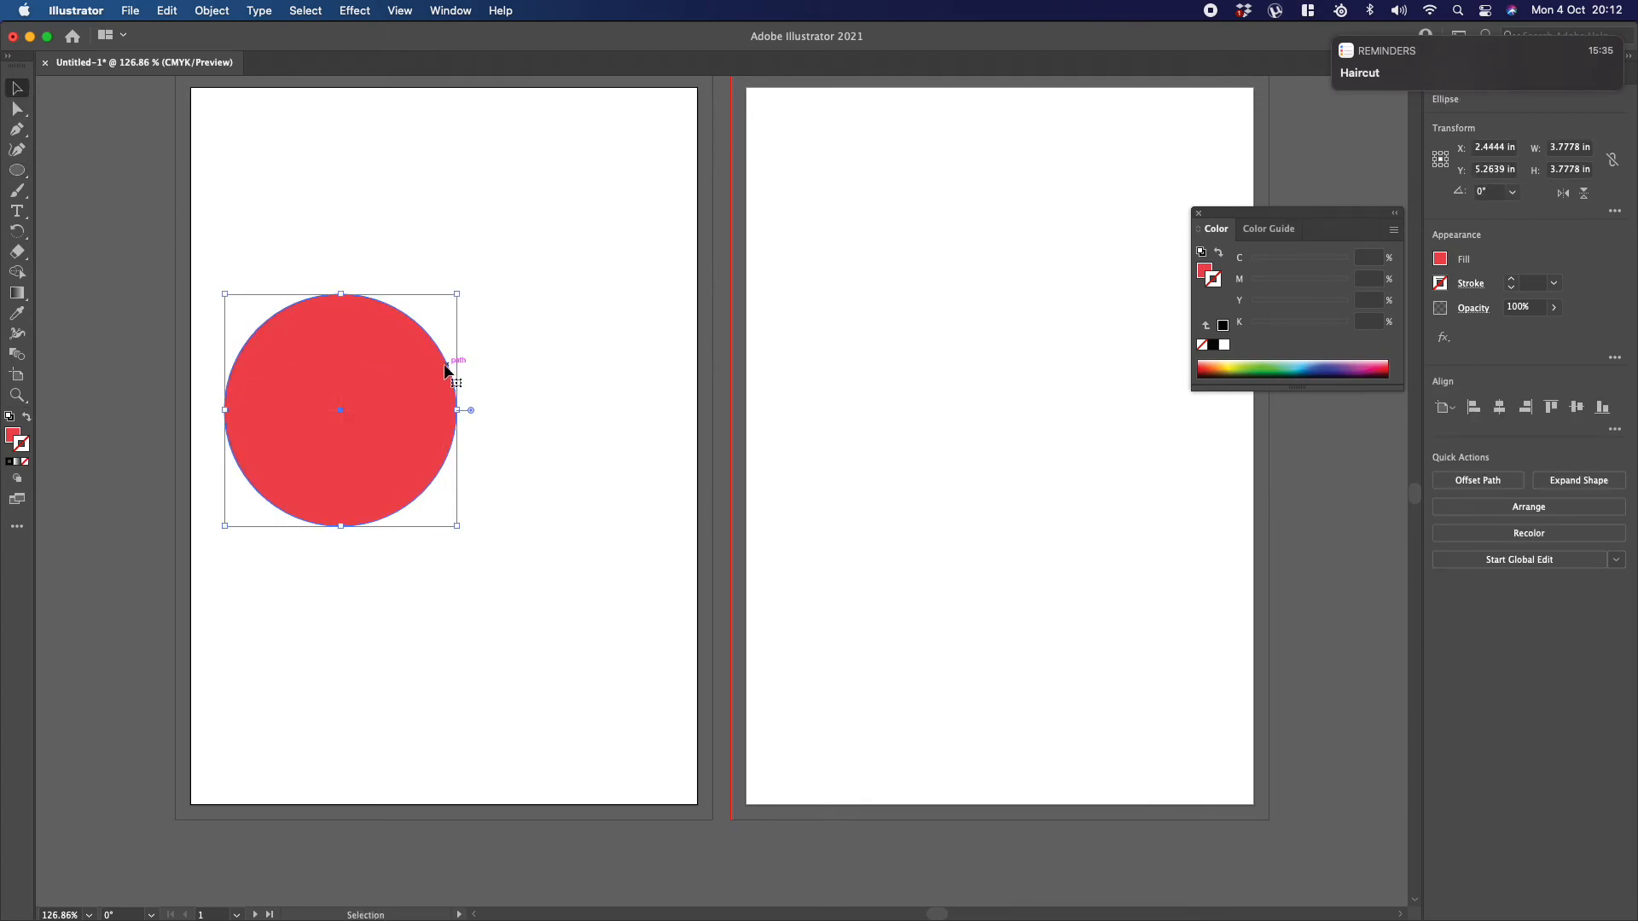
Step: Copy the circle about 0.57 in horizontally to the right and repeat the copy until eight overlapping circles form a row
left_click_drag(444, 364, 482, 372)
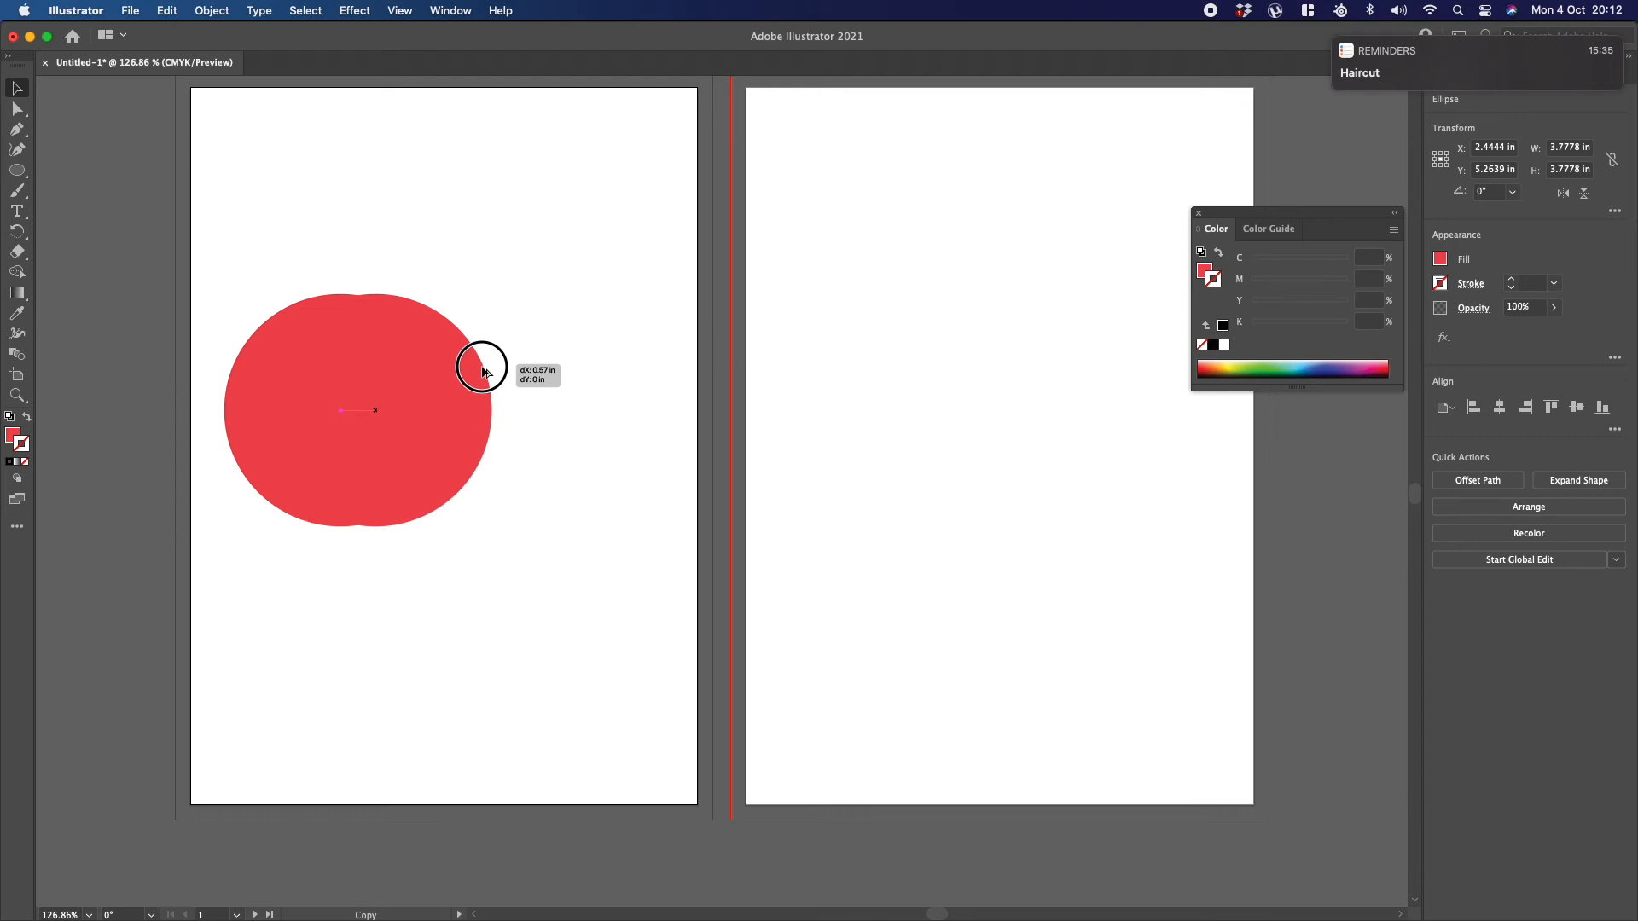
left_click_drag(482, 372, 482, 372)
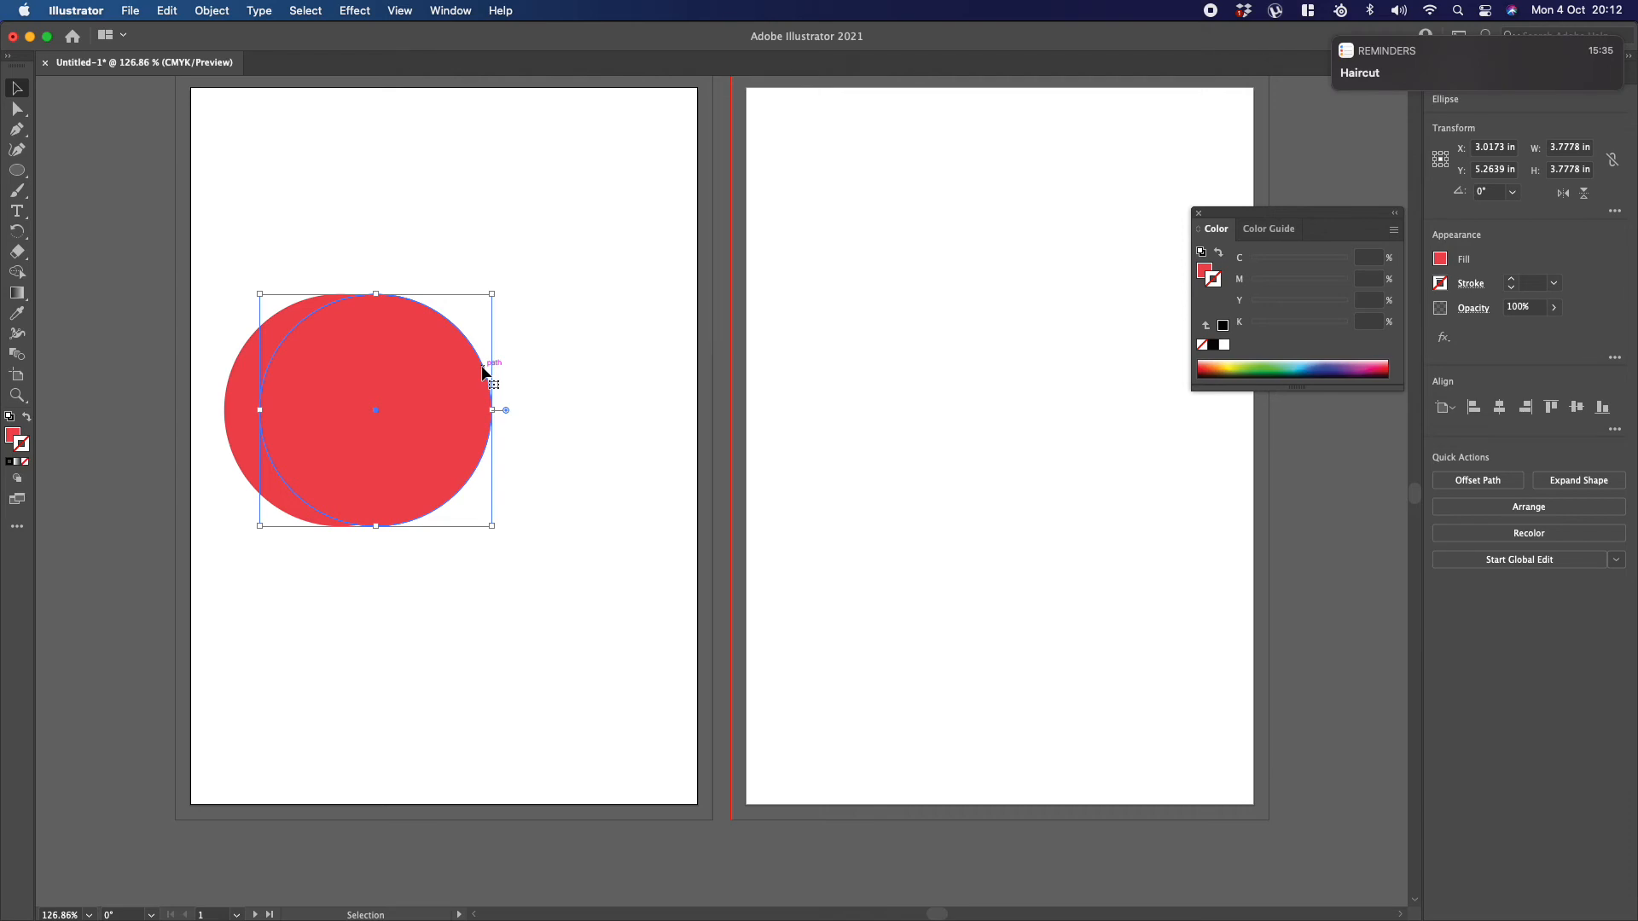
key("super+d")
key("super+d")
key("super+d")
key("super+d")
key("super+d")
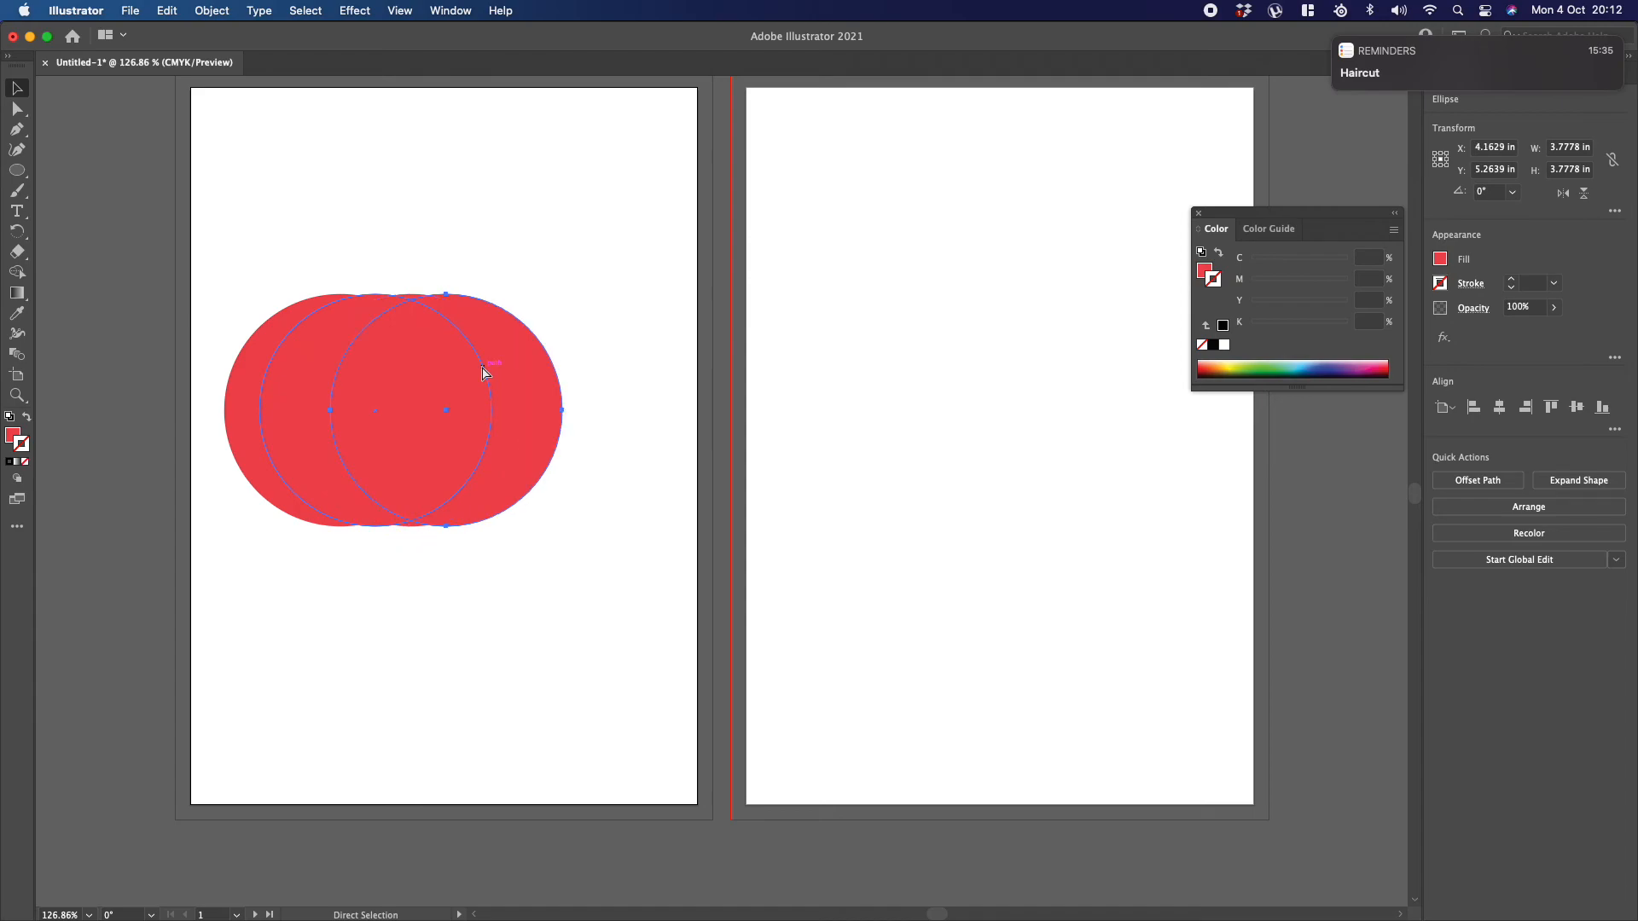
key("super+d")
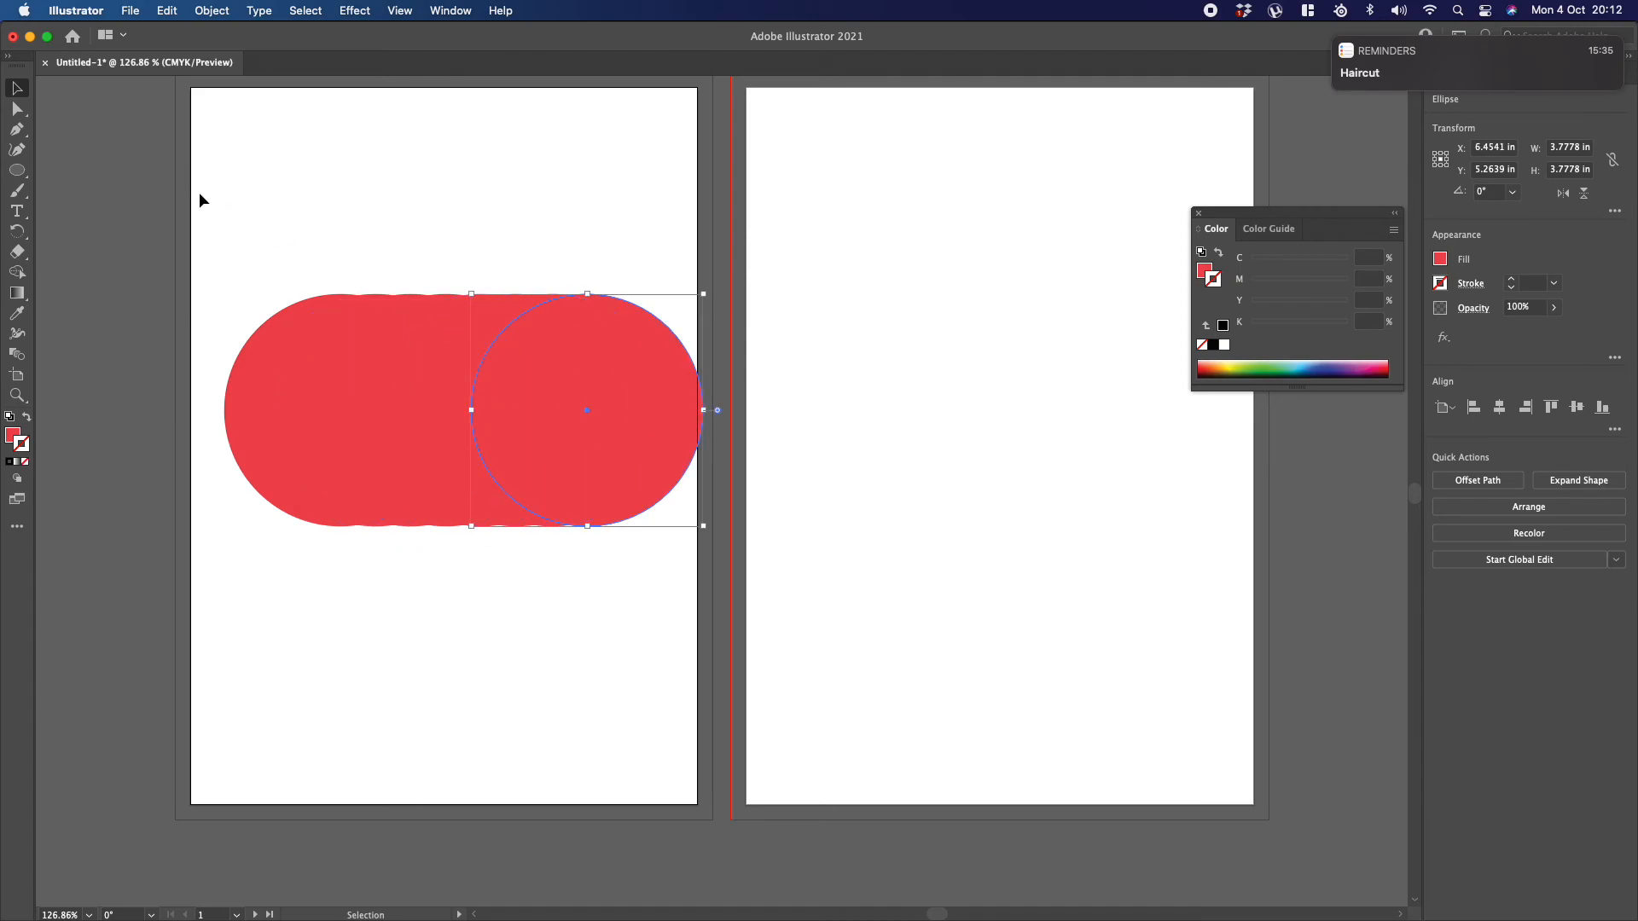
Step: Select all the overlapping circles and cut alternating crescents out of the first circle with the Shape Builder tool
left_click_drag(209, 201, 703, 577)
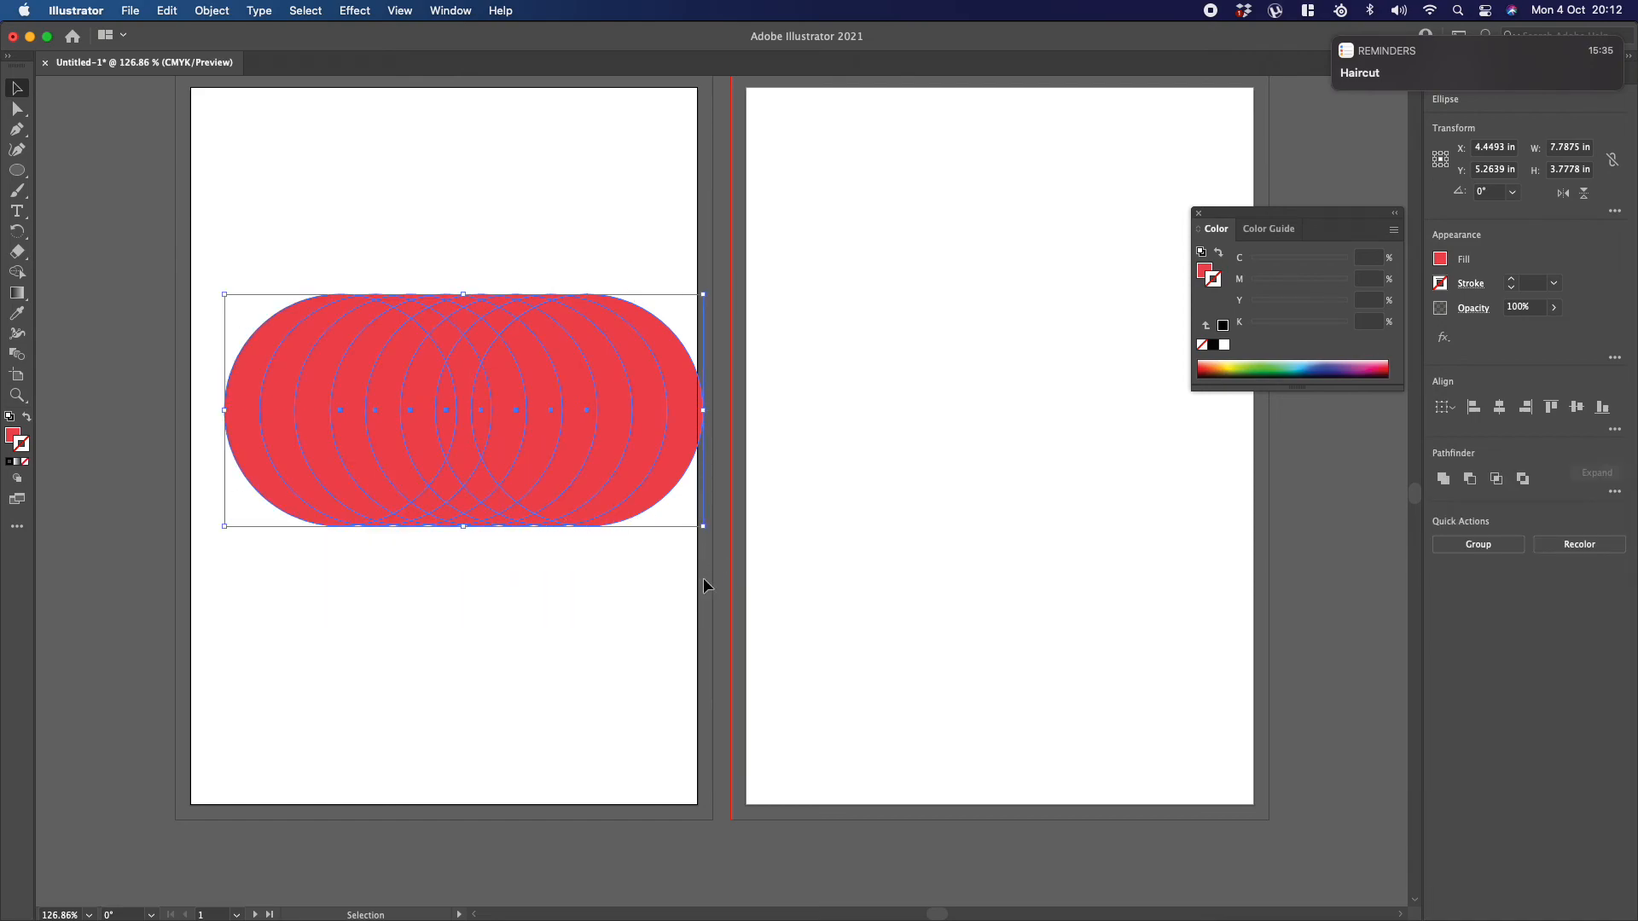
left_click(17, 273)
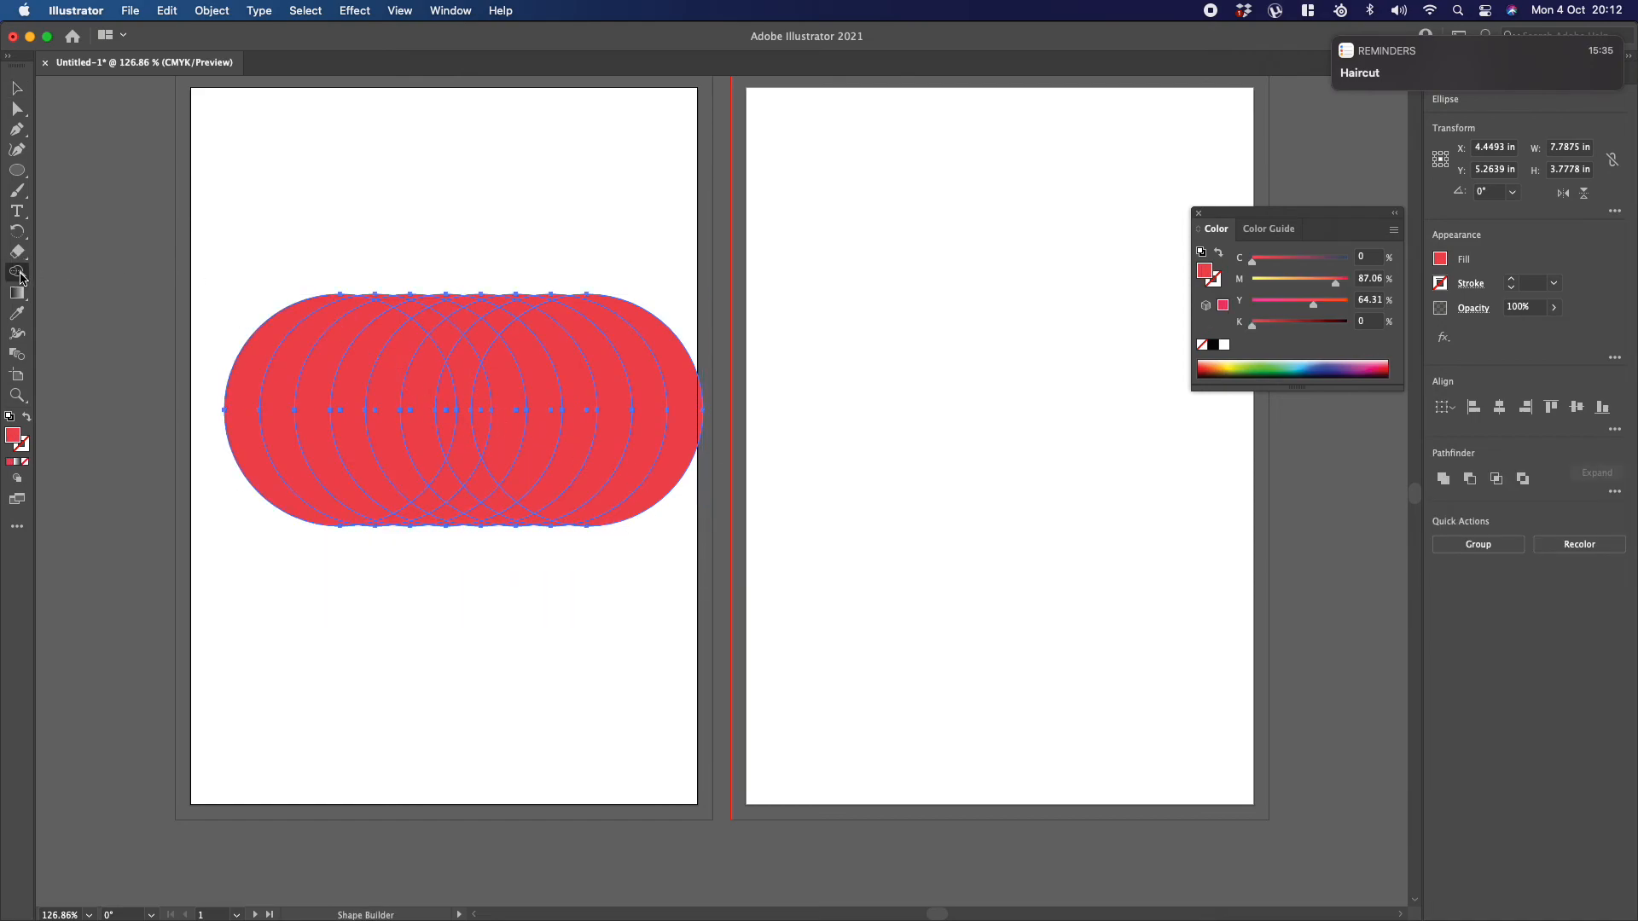
left_click(340, 317, "alt")
left_click(396, 340, "alt")
left_click(430, 373, "alt")
Step: Remove the remaining slivers and everything outside the first circle with the Shape Builder tool, leaving four curved stripes
mouse_move(372, 288)
left_mouse_down()
mouse_move(442, 333)
mouse_move(472, 369)
mouse_move(472, 409)
mouse_move(449, 486)
mouse_move(371, 539)
left_mouse_up()
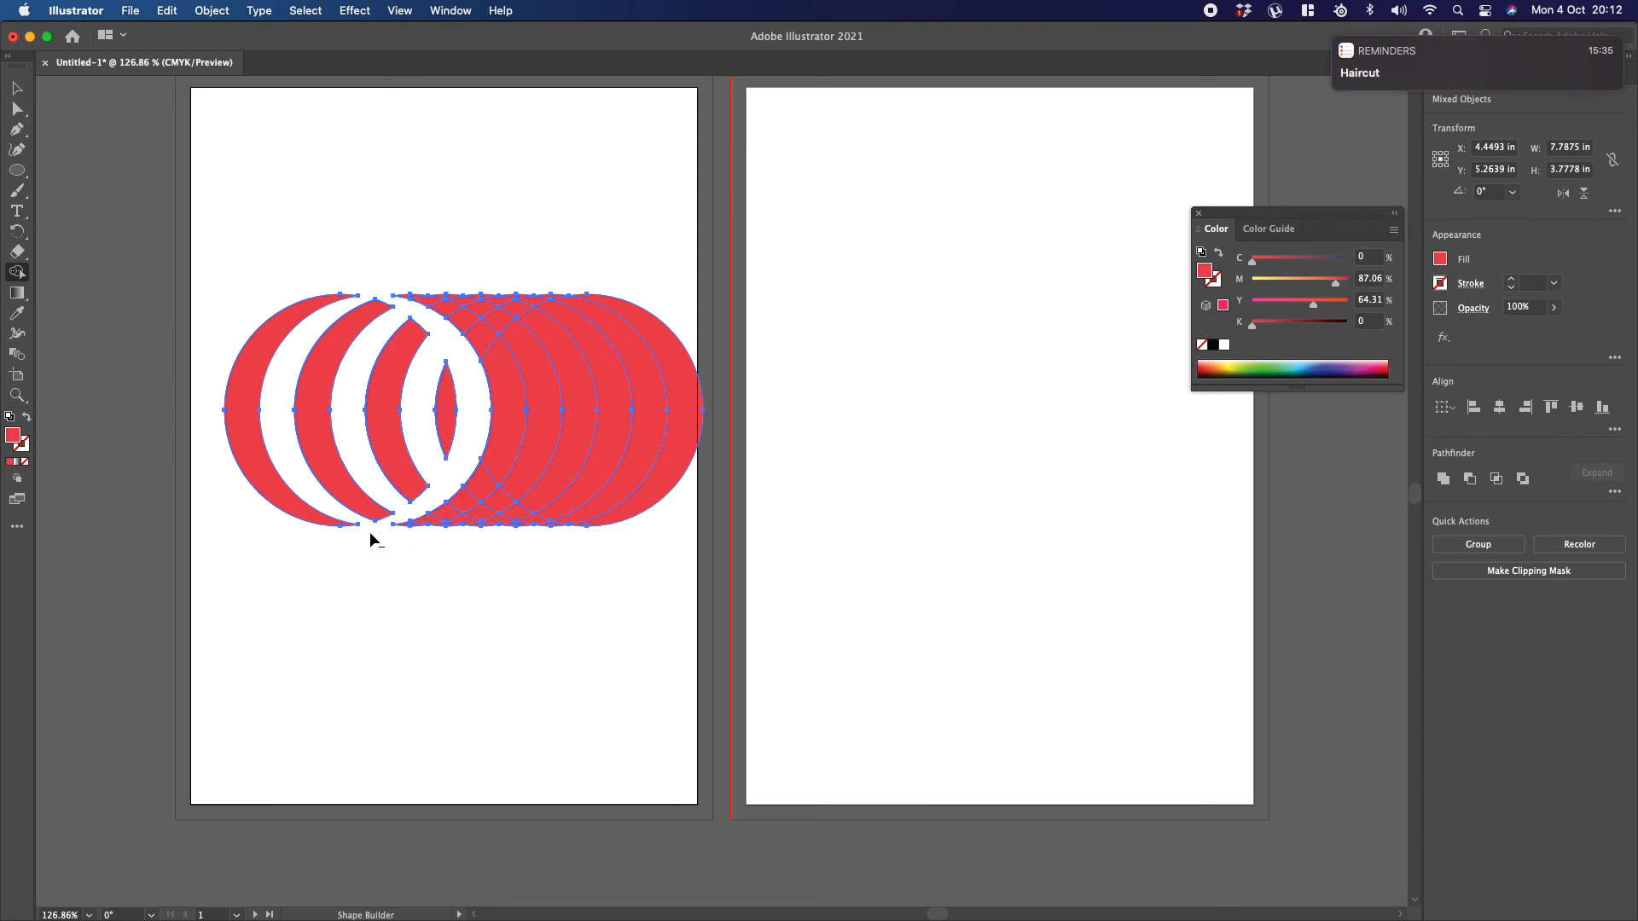
mouse_move(390, 258)
left_mouse_down()
mouse_move(473, 333)
mouse_move(635, 357)
mouse_move(637, 318)
mouse_move(467, 295)
mouse_move(495, 293)
mouse_move(498, 321)
mouse_move(520, 312)
mouse_move(495, 466)
mouse_move(449, 518)
mouse_move(414, 530)
mouse_move(560, 518)
mouse_move(488, 524)
left_mouse_up()
mouse_move(376, 254)
left_mouse_down()
mouse_move(411, 302)
mouse_move(452, 319)
left_mouse_up()
left_click_drag(520, 244, 559, 314)
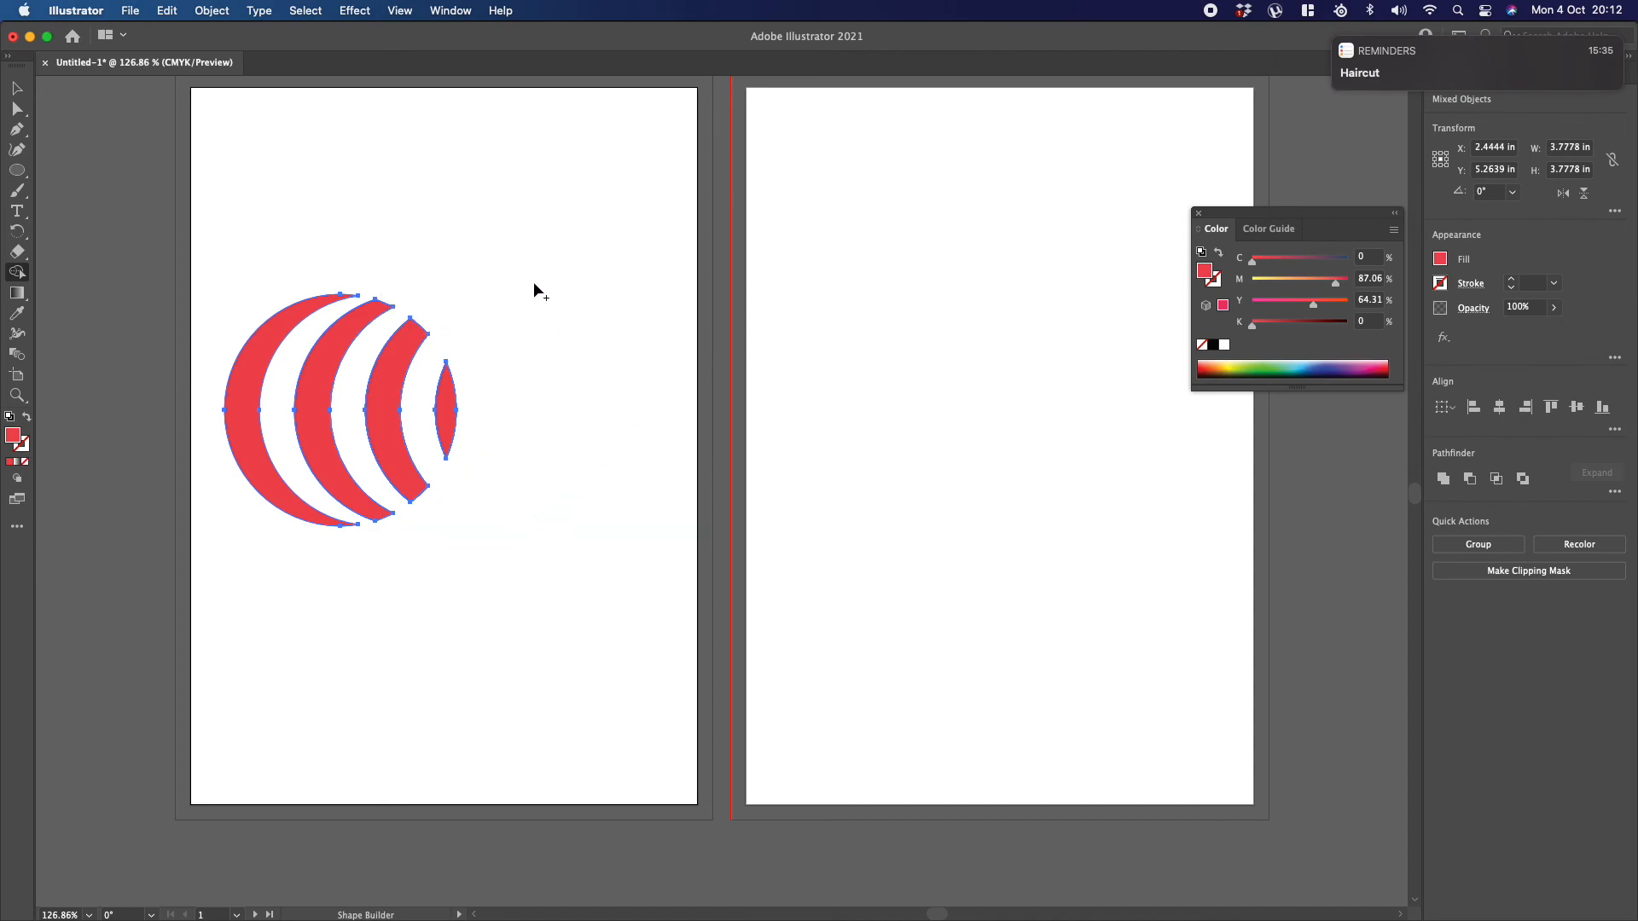
left_click(17, 88)
left_click(256, 185)
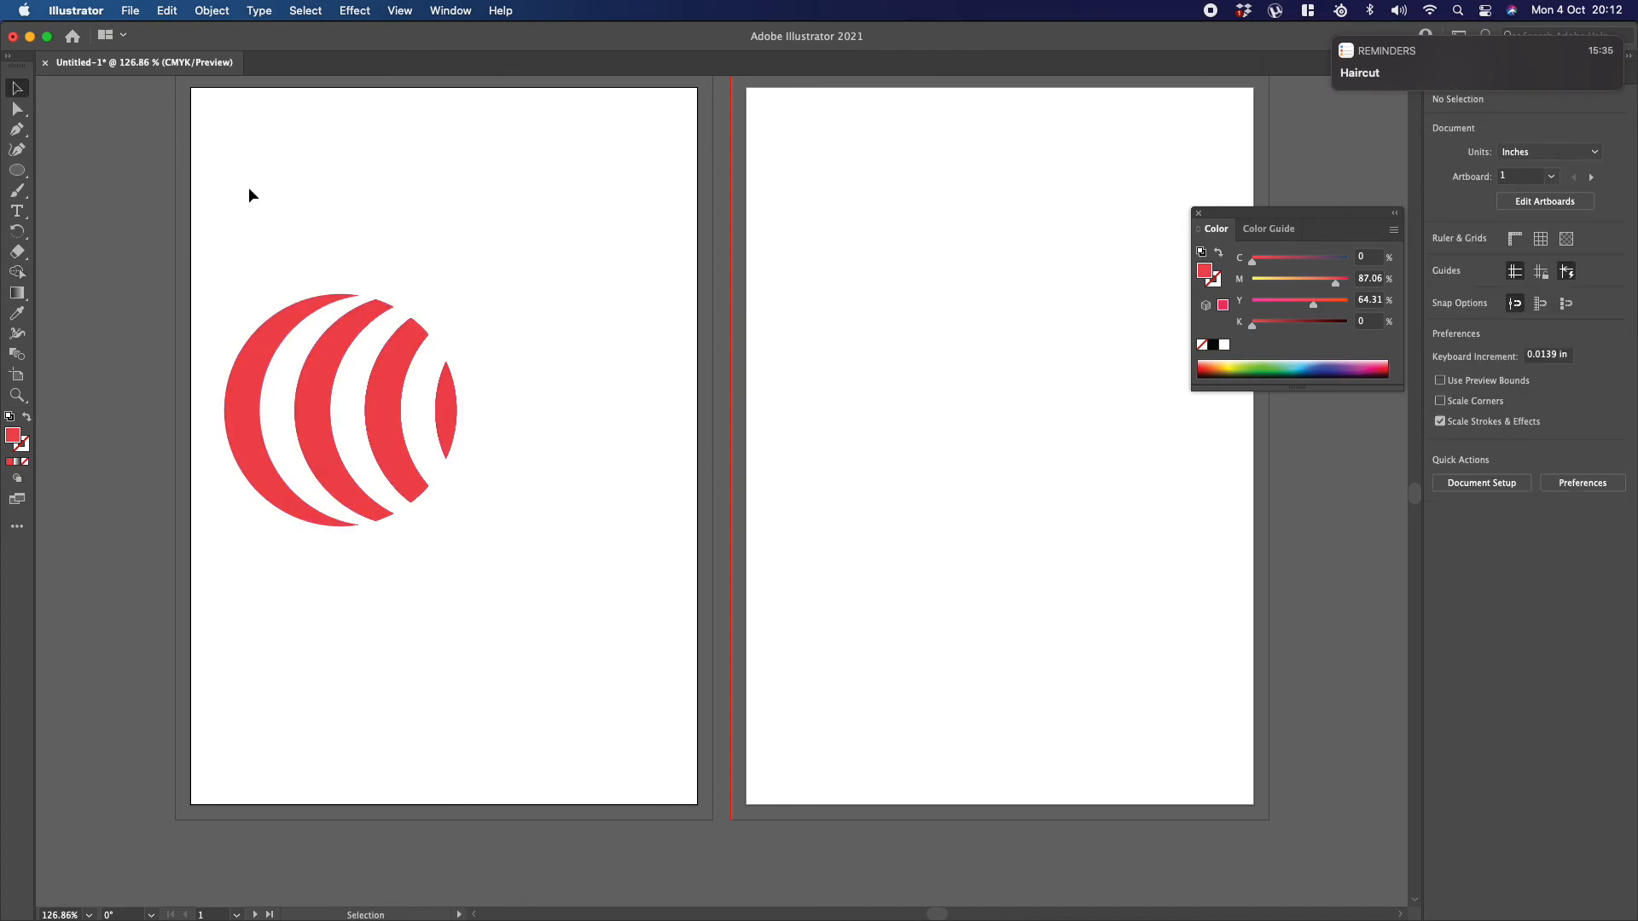
Step: Move the striped circle up and right to about X 3.59 in, Y 4.60 in on the first artboard
left_click_drag(216, 205, 506, 609)
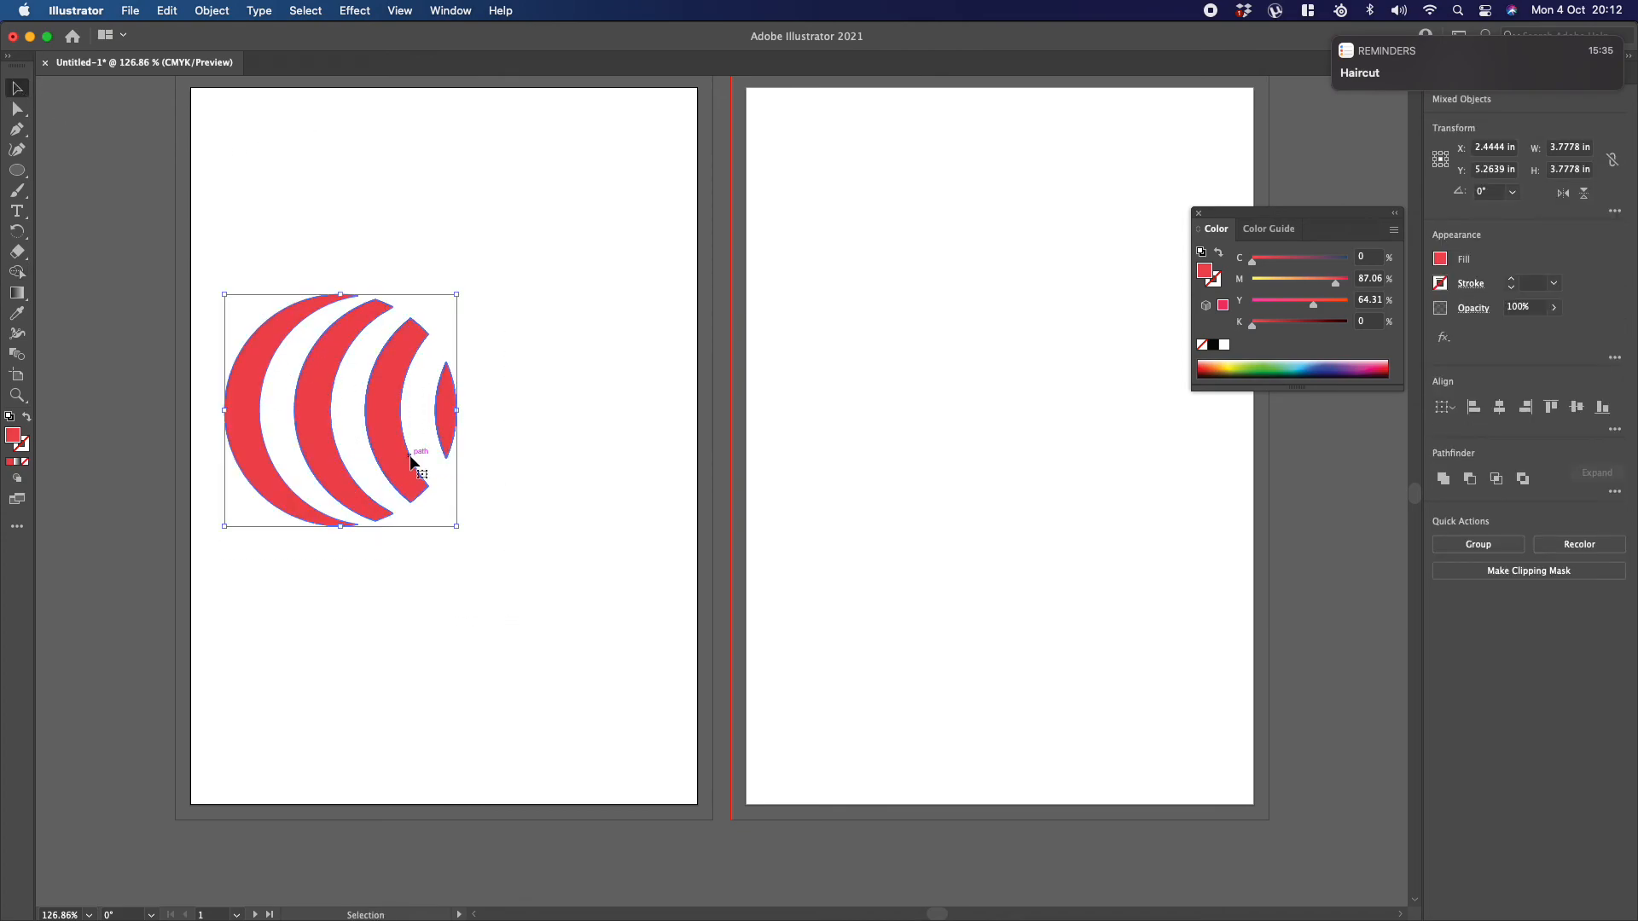
left_click_drag(384, 402, 454, 361)
left_click(648, 334)
left_click_drag(259, 186, 604, 543)
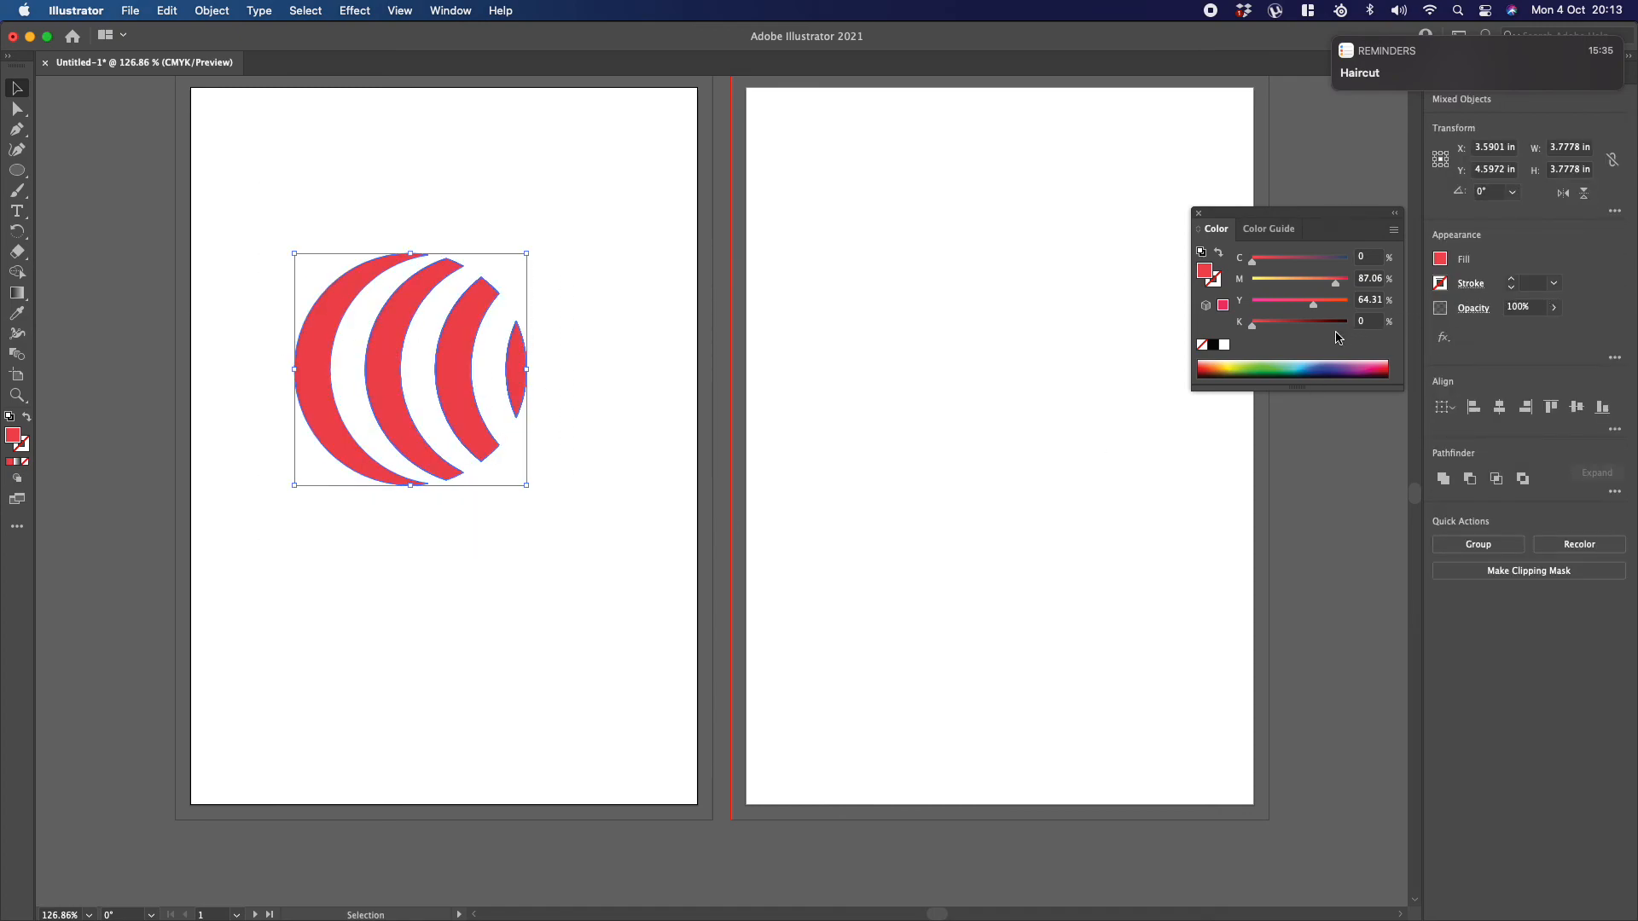
Step: Select the outer crescent and the third stripe in turn to check which stripes are separate objects
left_click(383, 218)
left_click(367, 274)
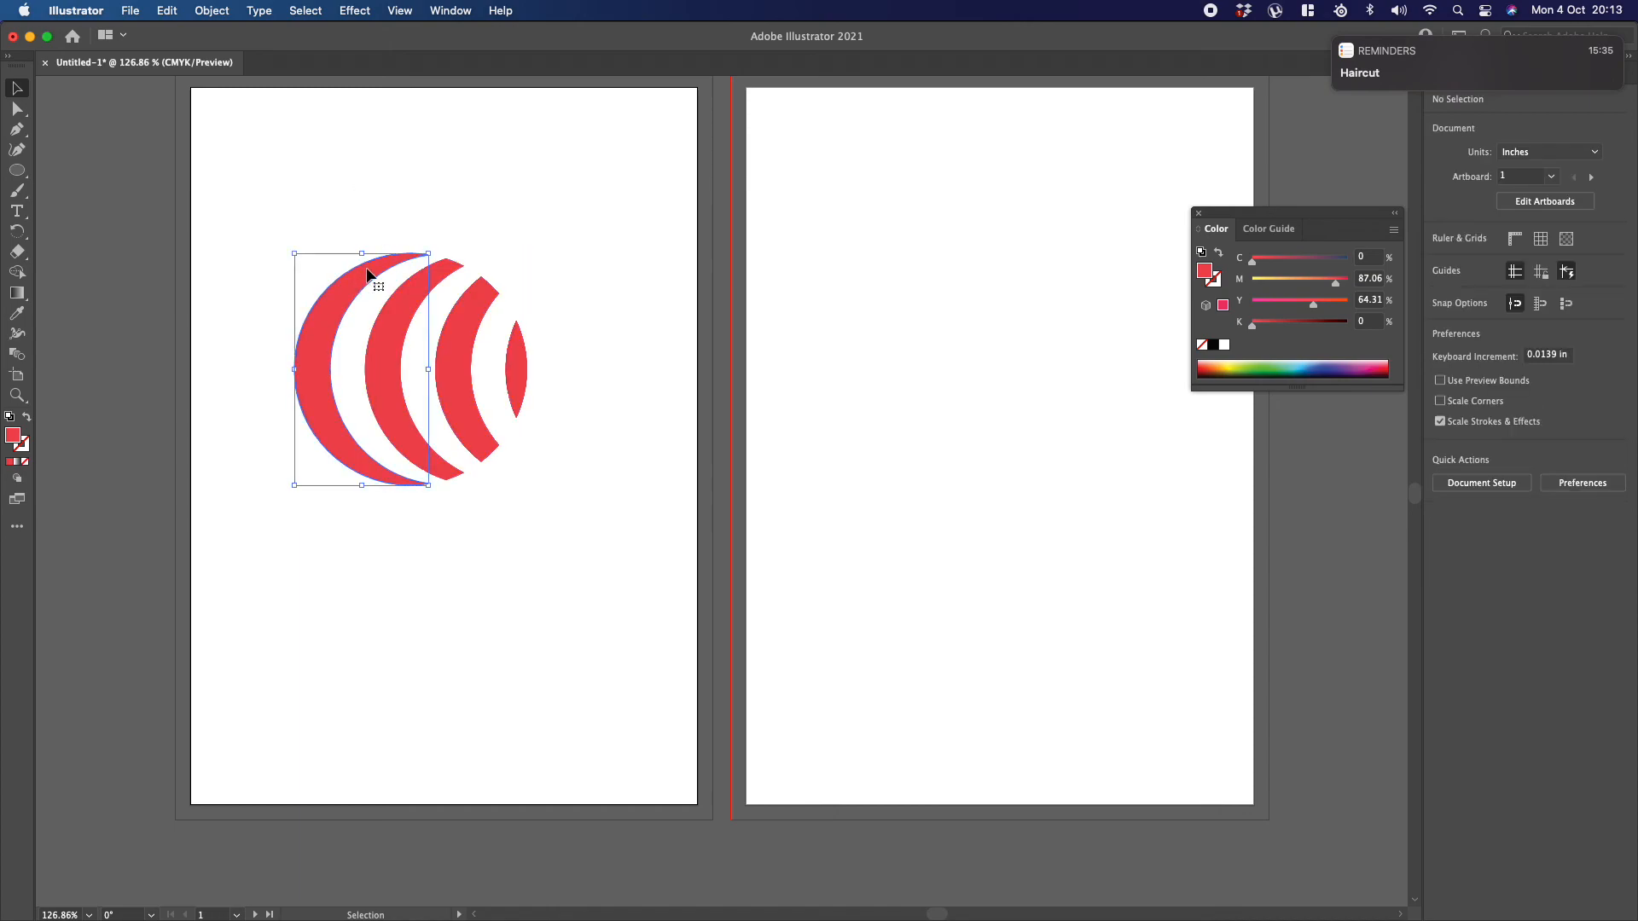
left_click(476, 304)
left_click(476, 305)
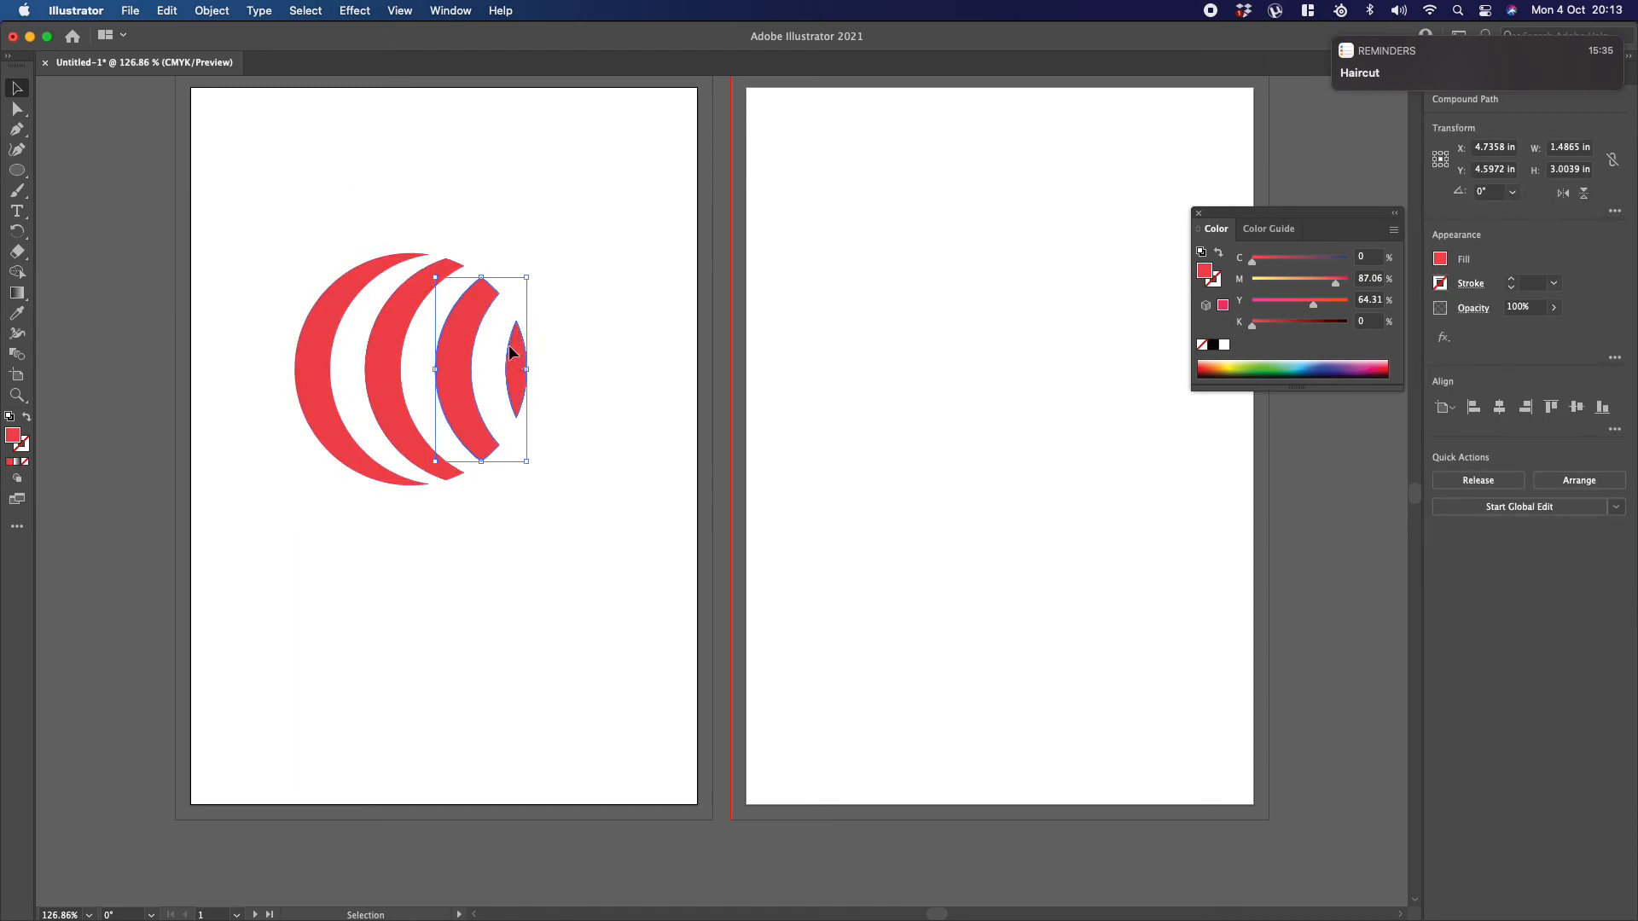
Step: Group all the stripes and select one of them to check that they act as a single object
left_click_drag(240, 148, 586, 541)
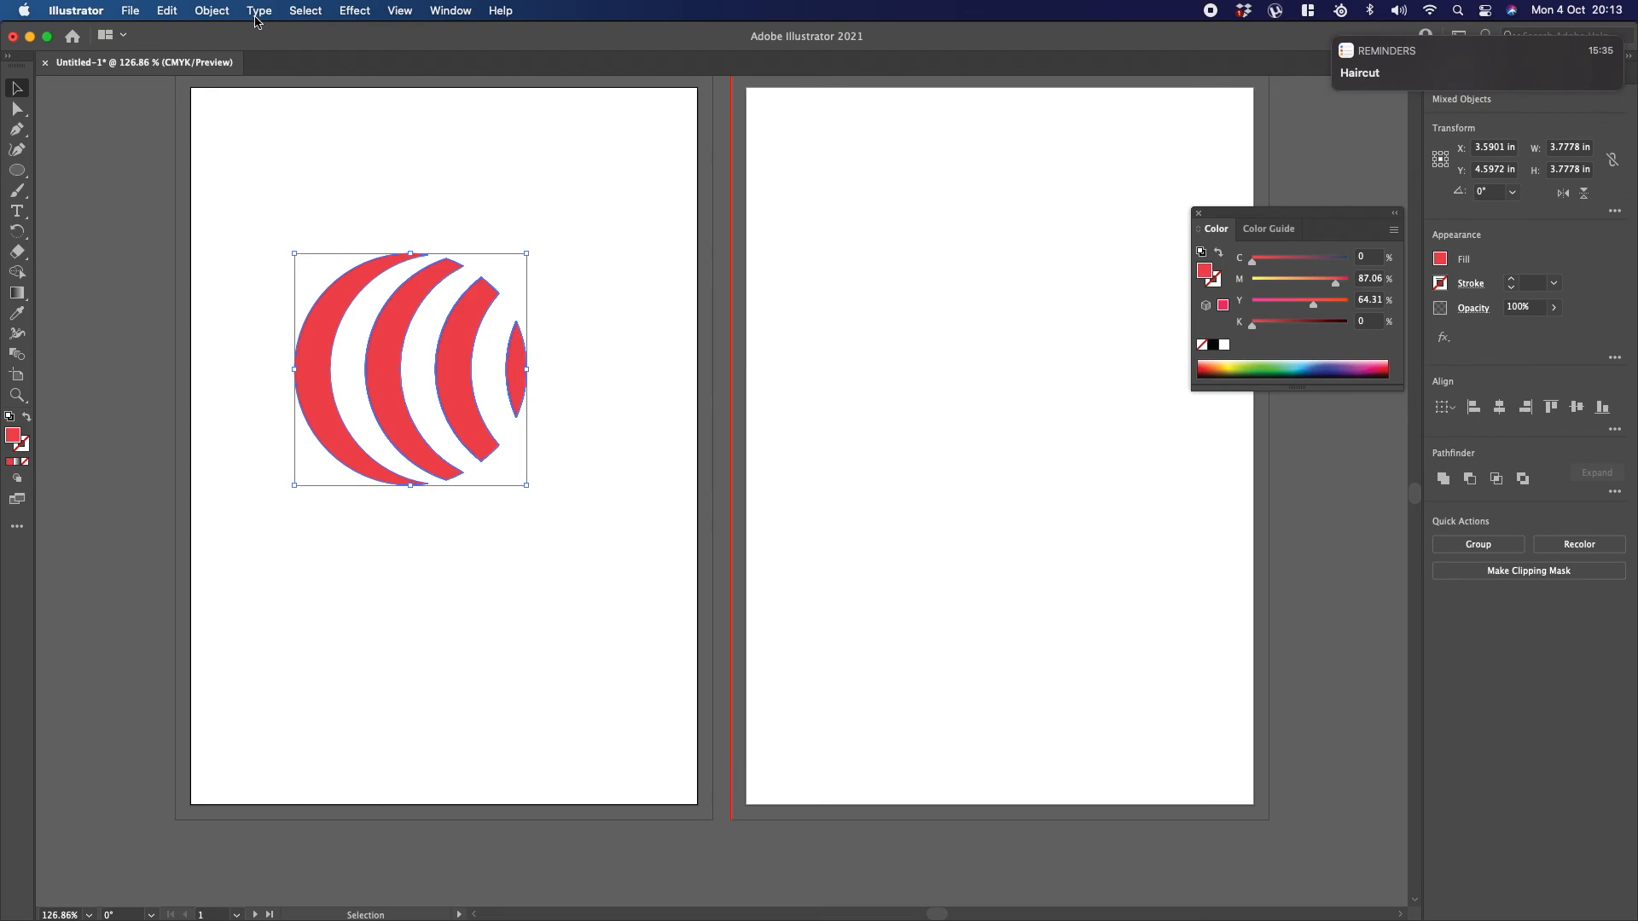
left_click(204, 12)
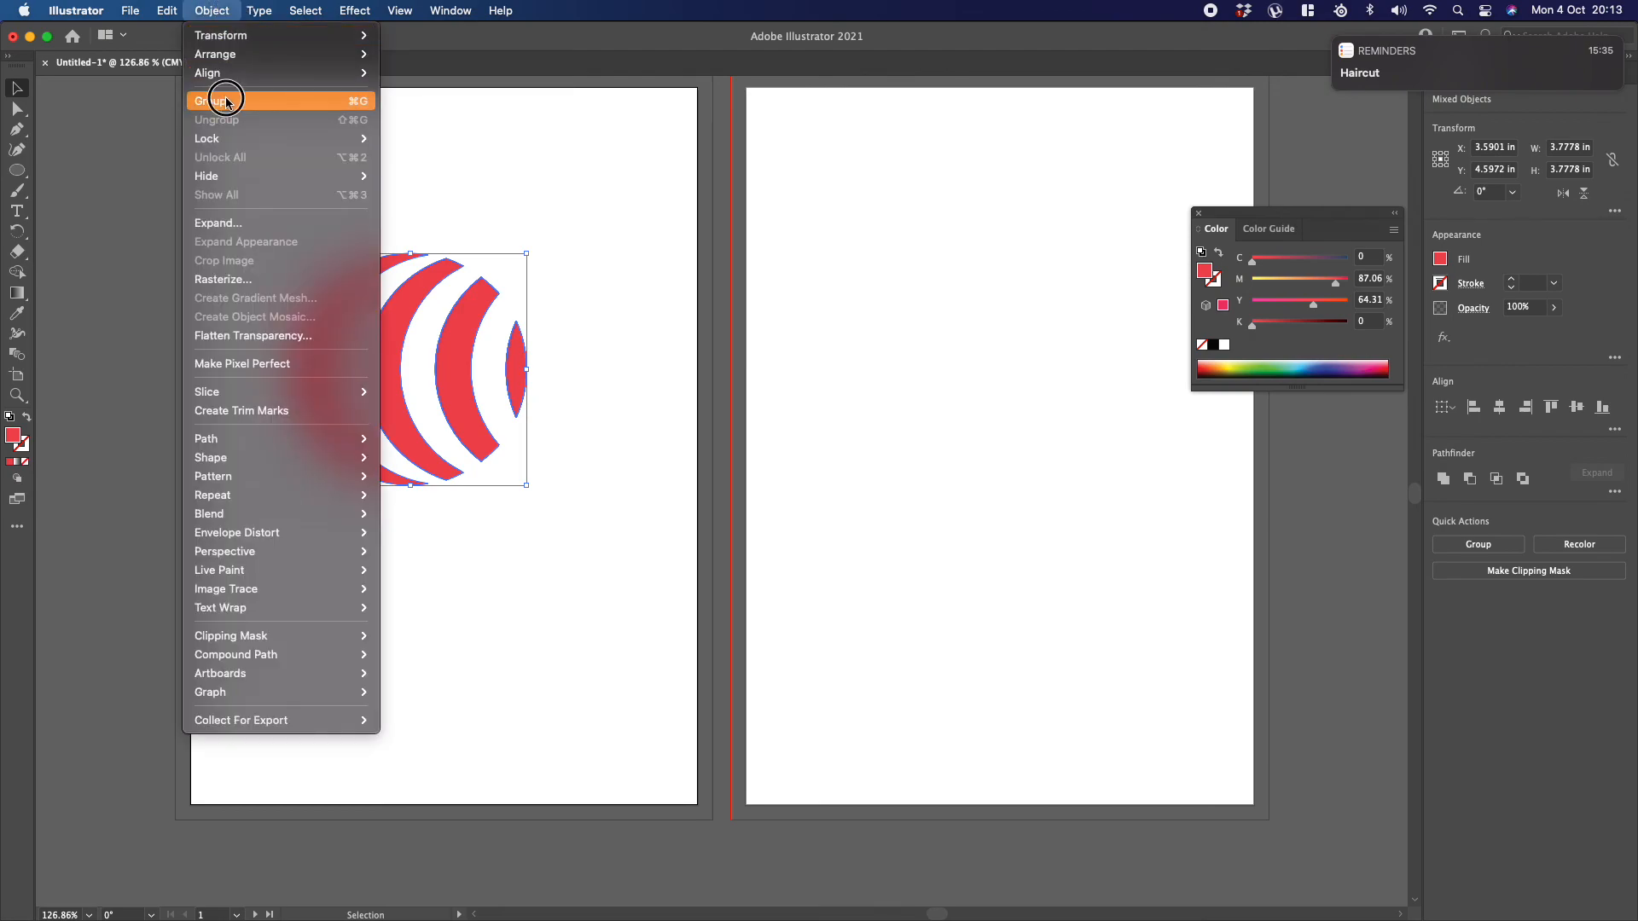
left_click(220, 101)
left_click(406, 248)
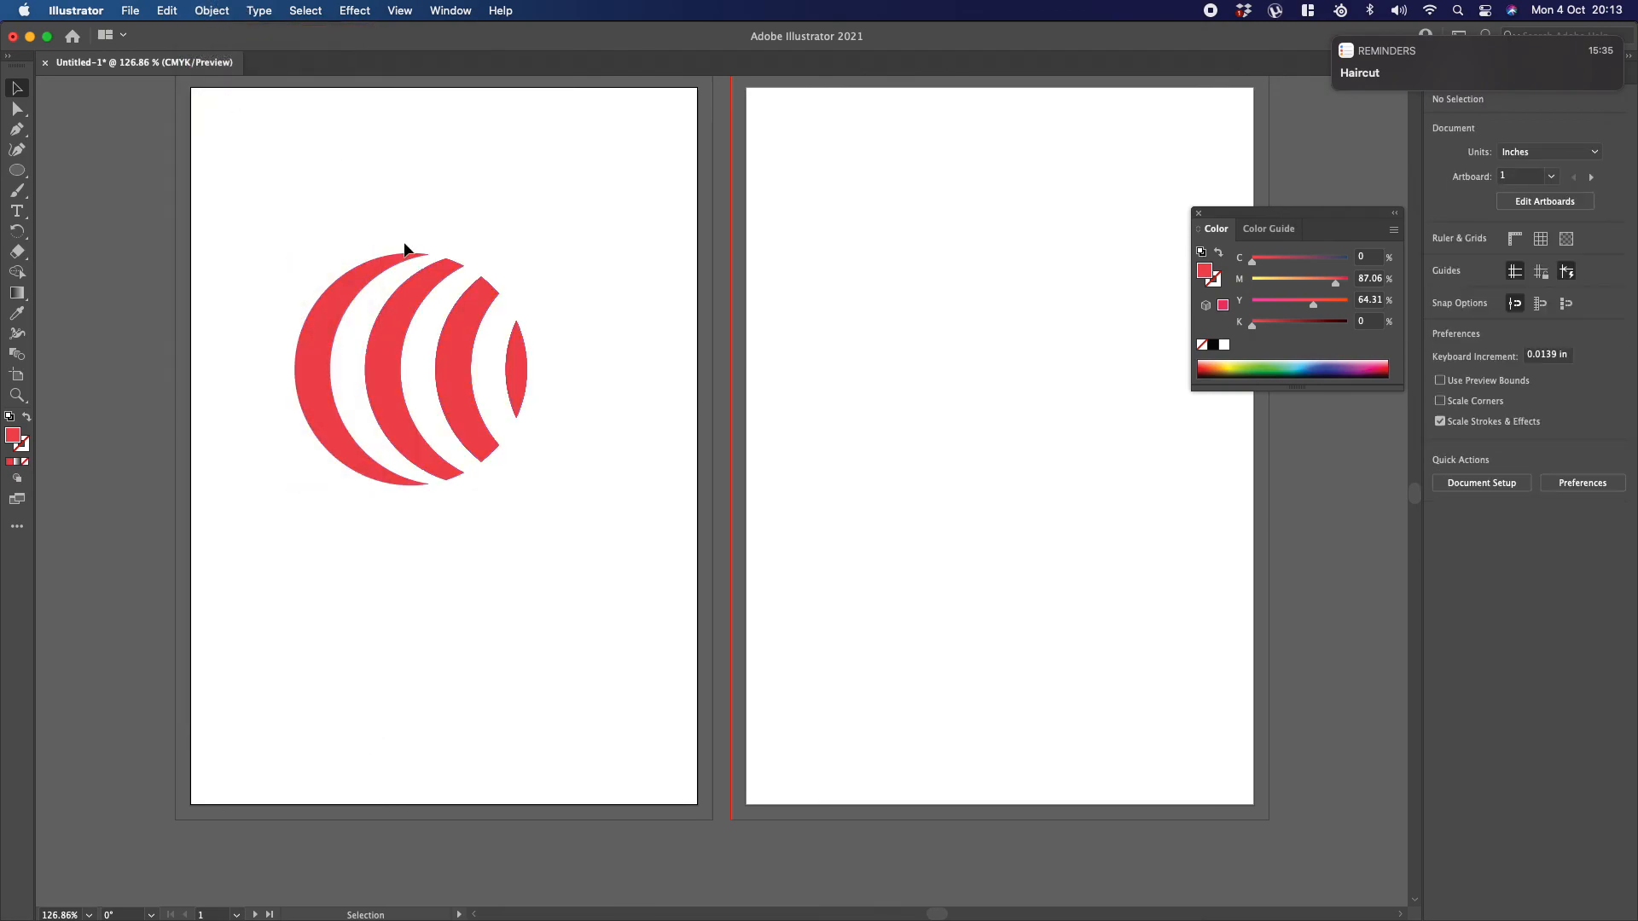
left_click(423, 306)
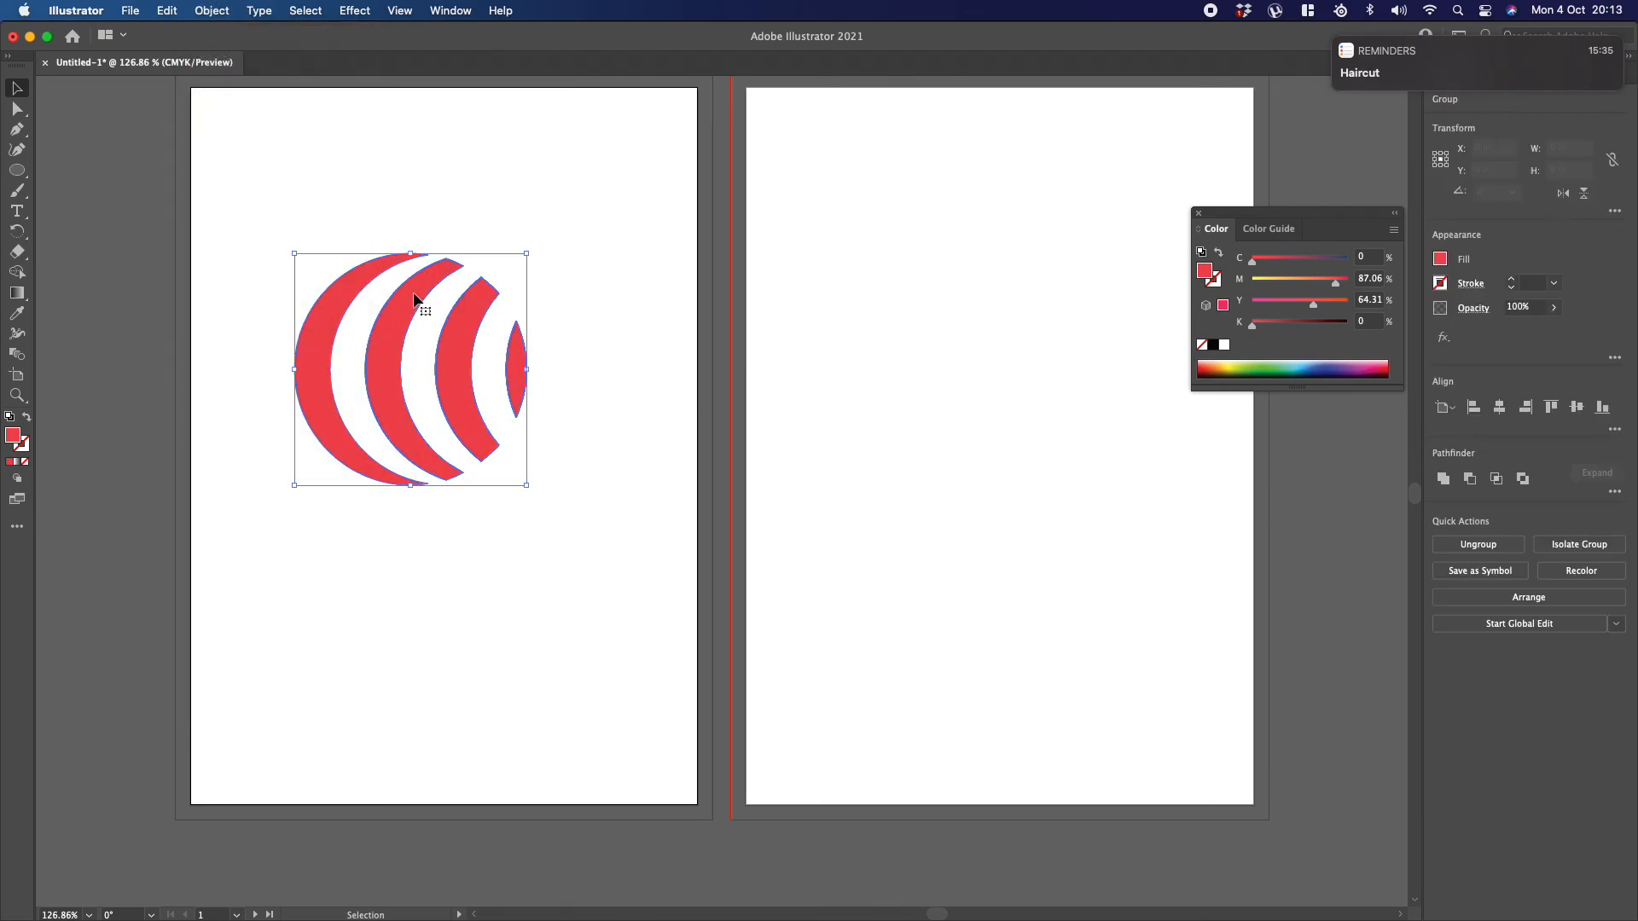
left_click(422, 179)
Step: Ungroup the striped circle and select its stripes individually to compare
left_click_drag(264, 185, 517, 434)
left_click(210, 10)
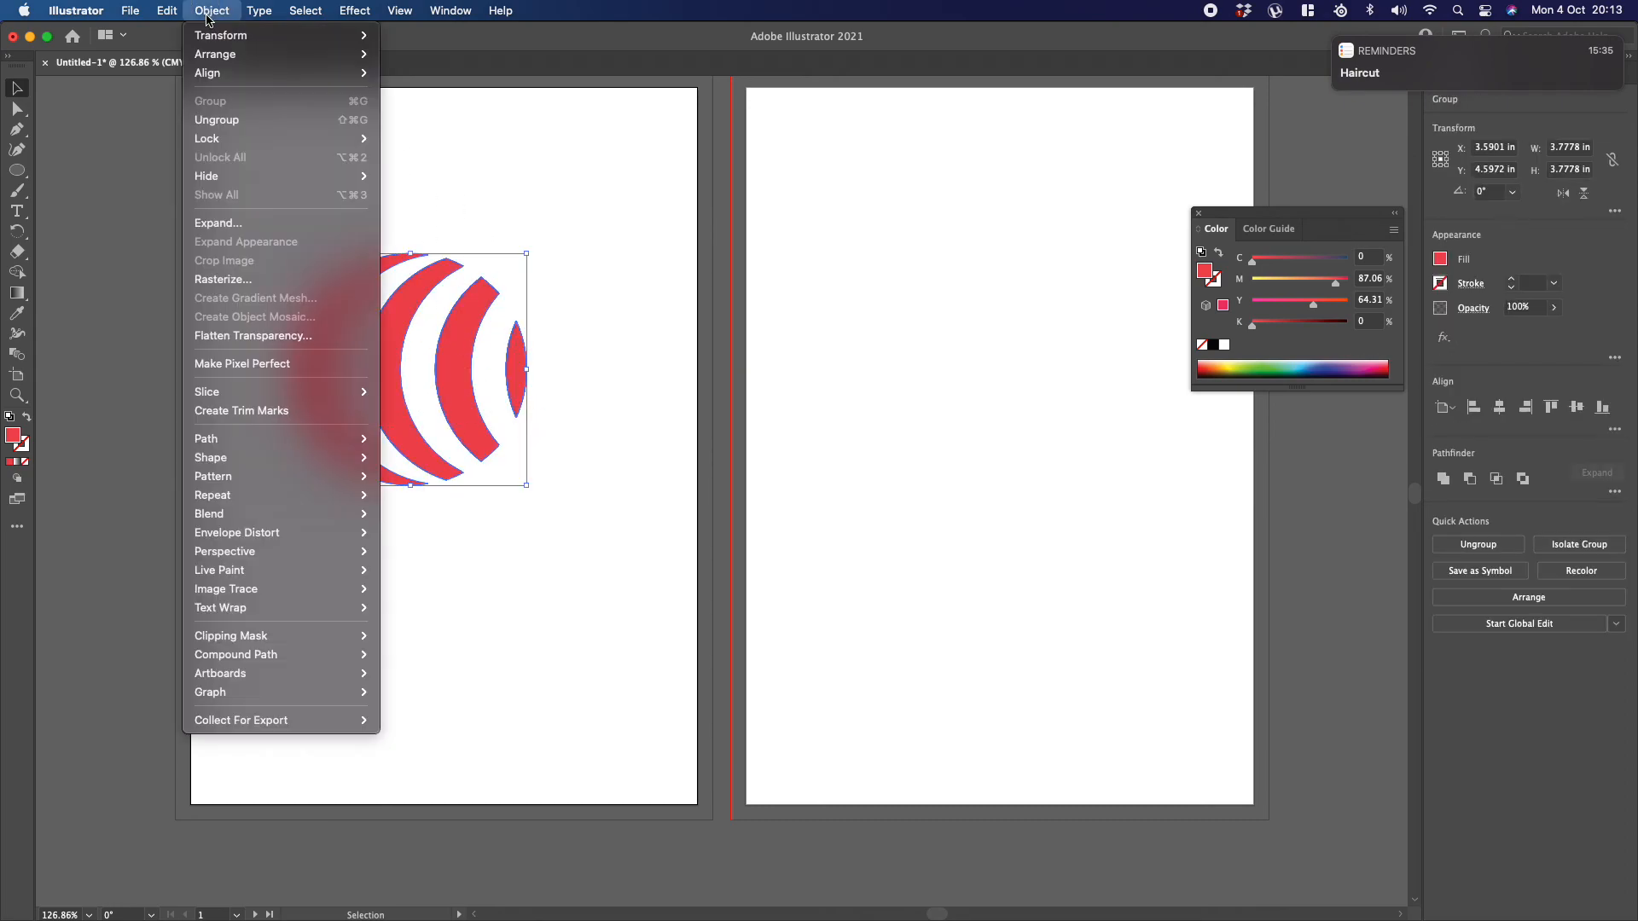
left_click(220, 120)
left_click(480, 169)
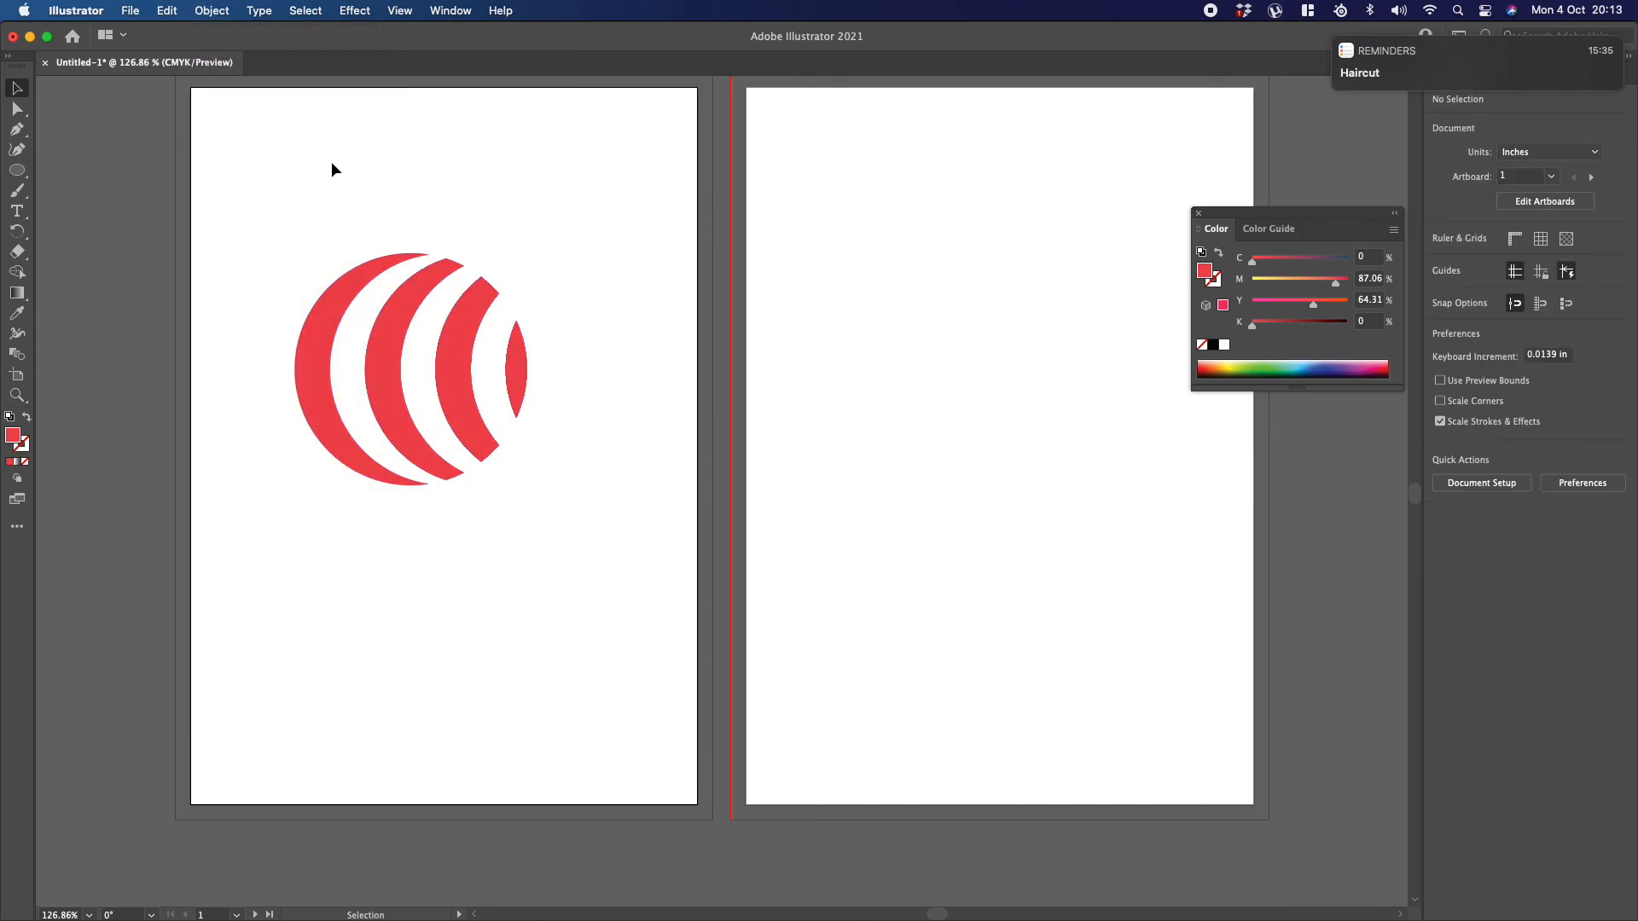
left_click(348, 275)
left_click(440, 282)
Step: Group all the stripes and place a copy of the group about 0.18 in right of and 0.09 in below the original
left_click_drag(279, 201, 552, 417)
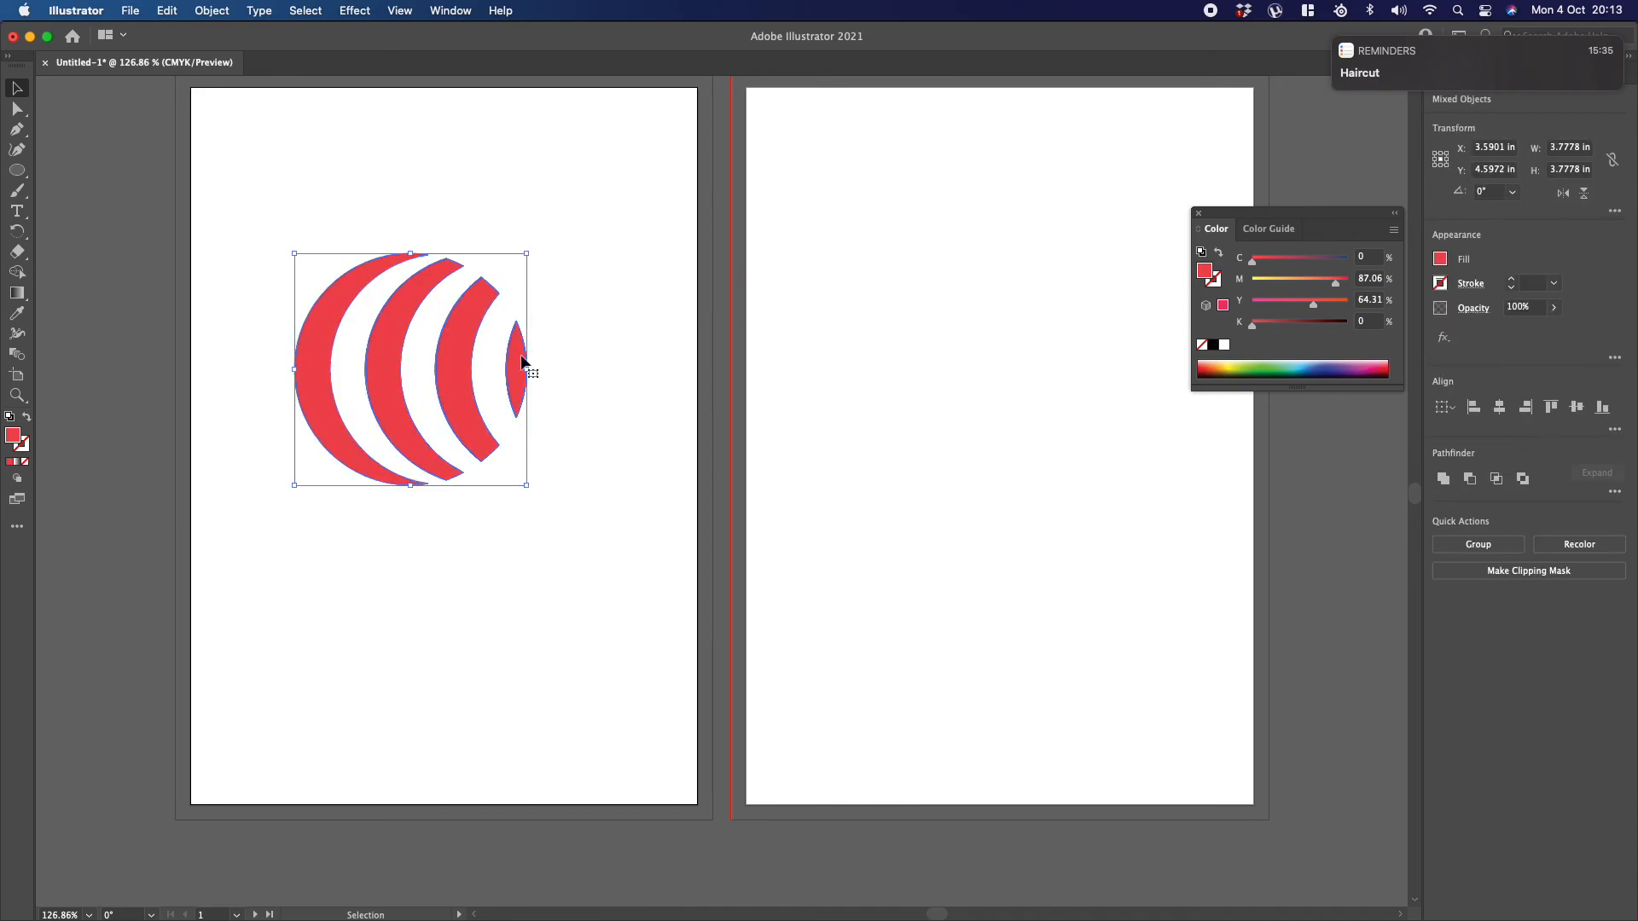
left_click(223, 17)
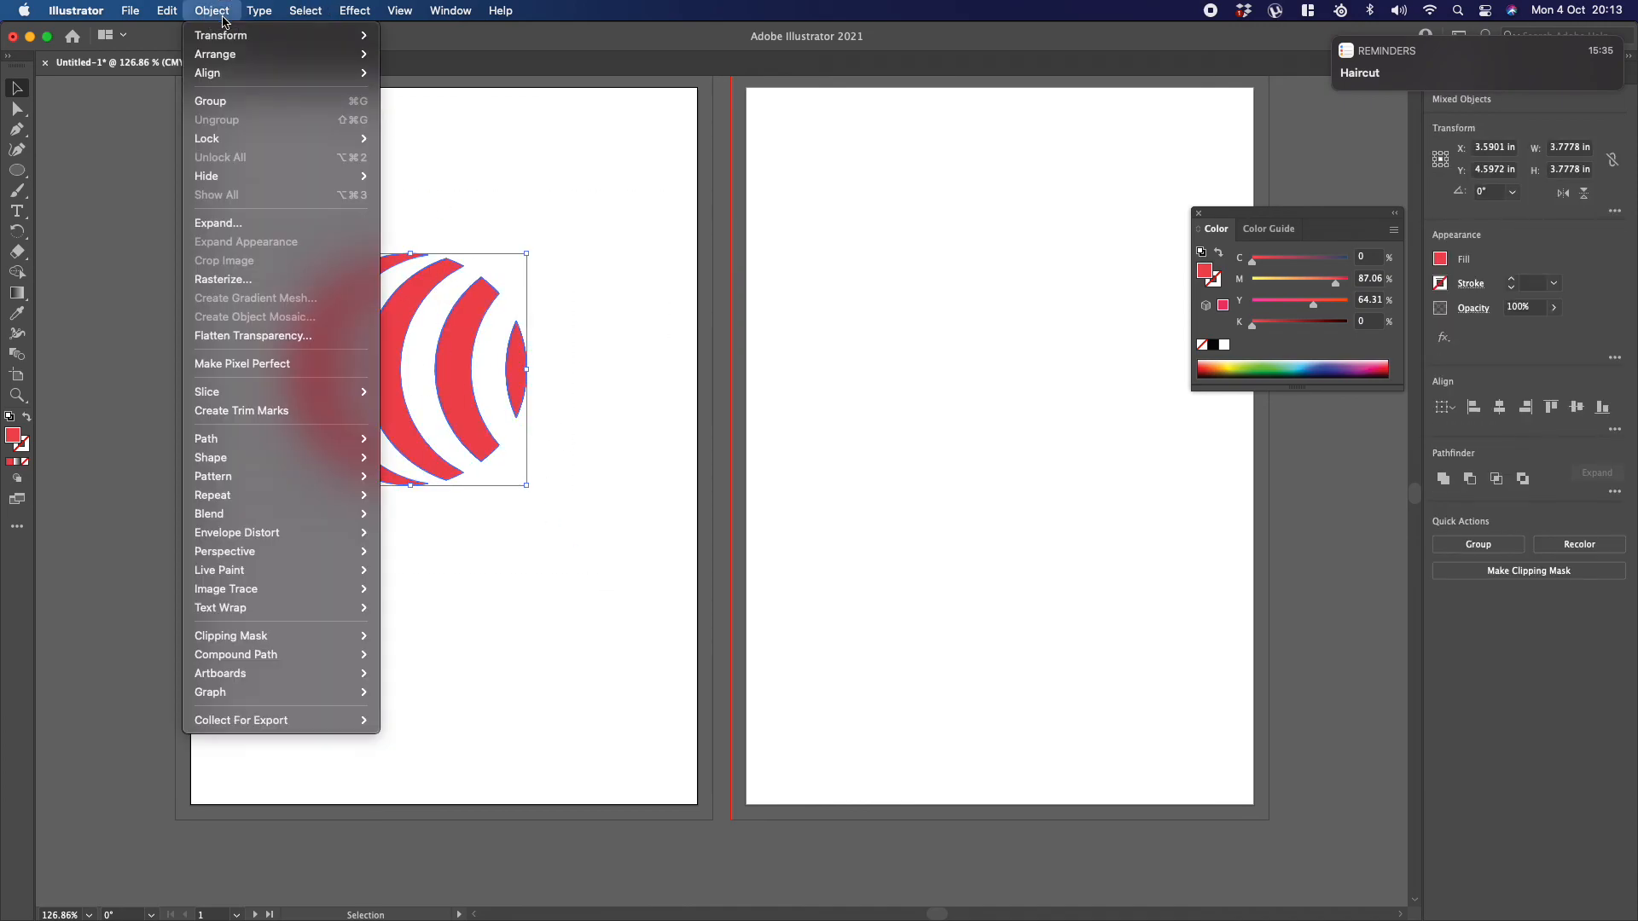
left_click(267, 102)
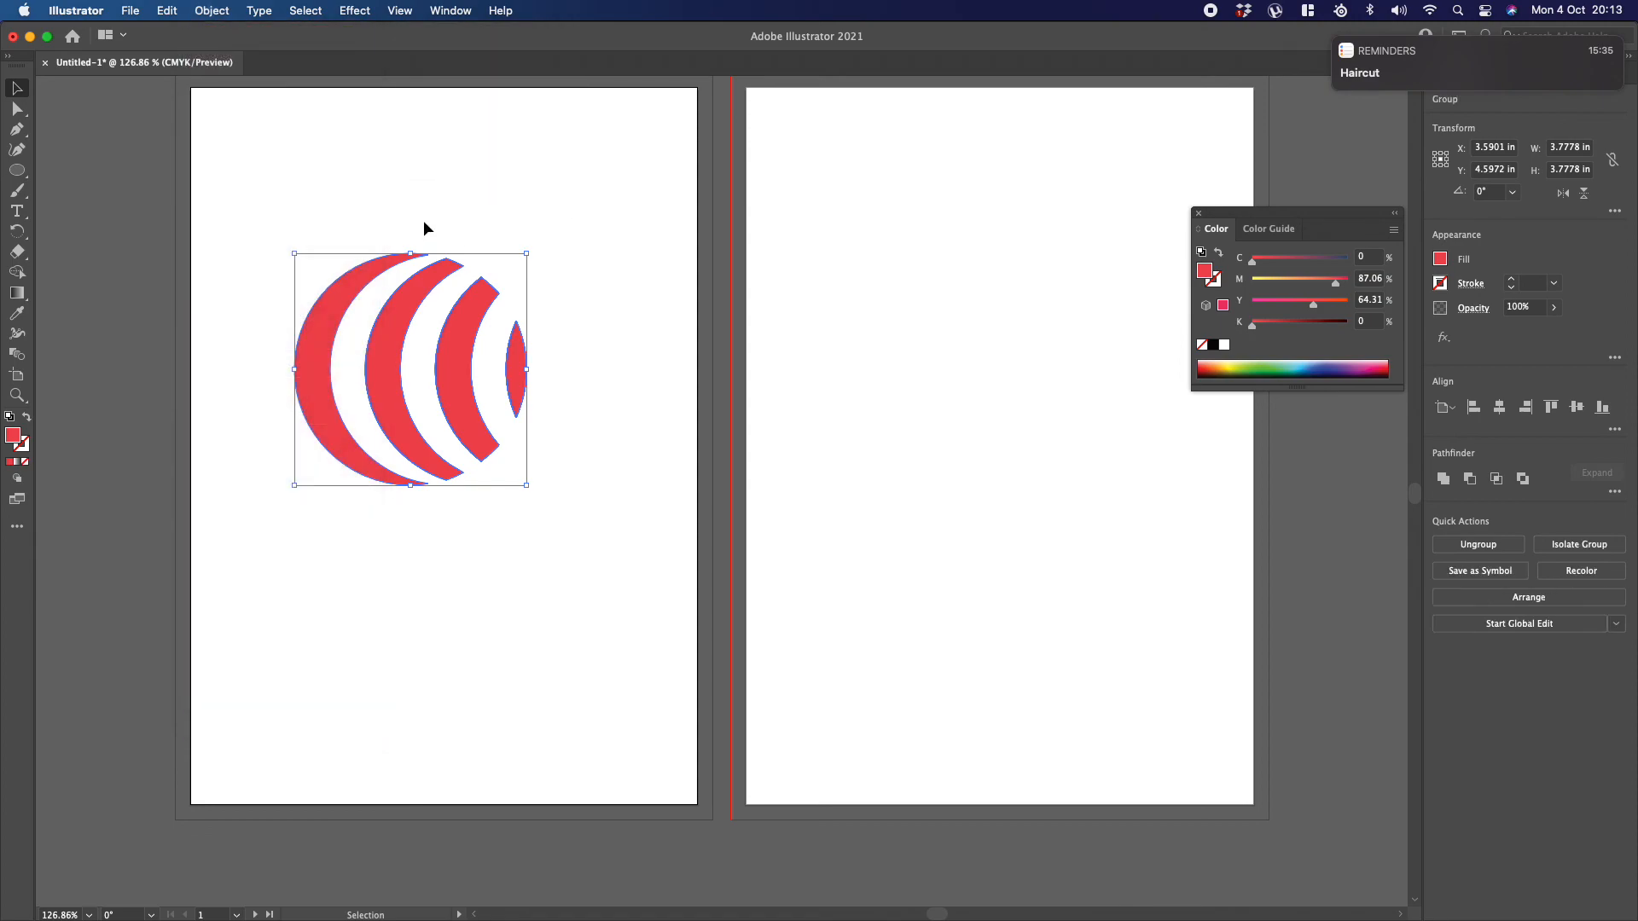
left_click_drag(418, 275, 435, 288)
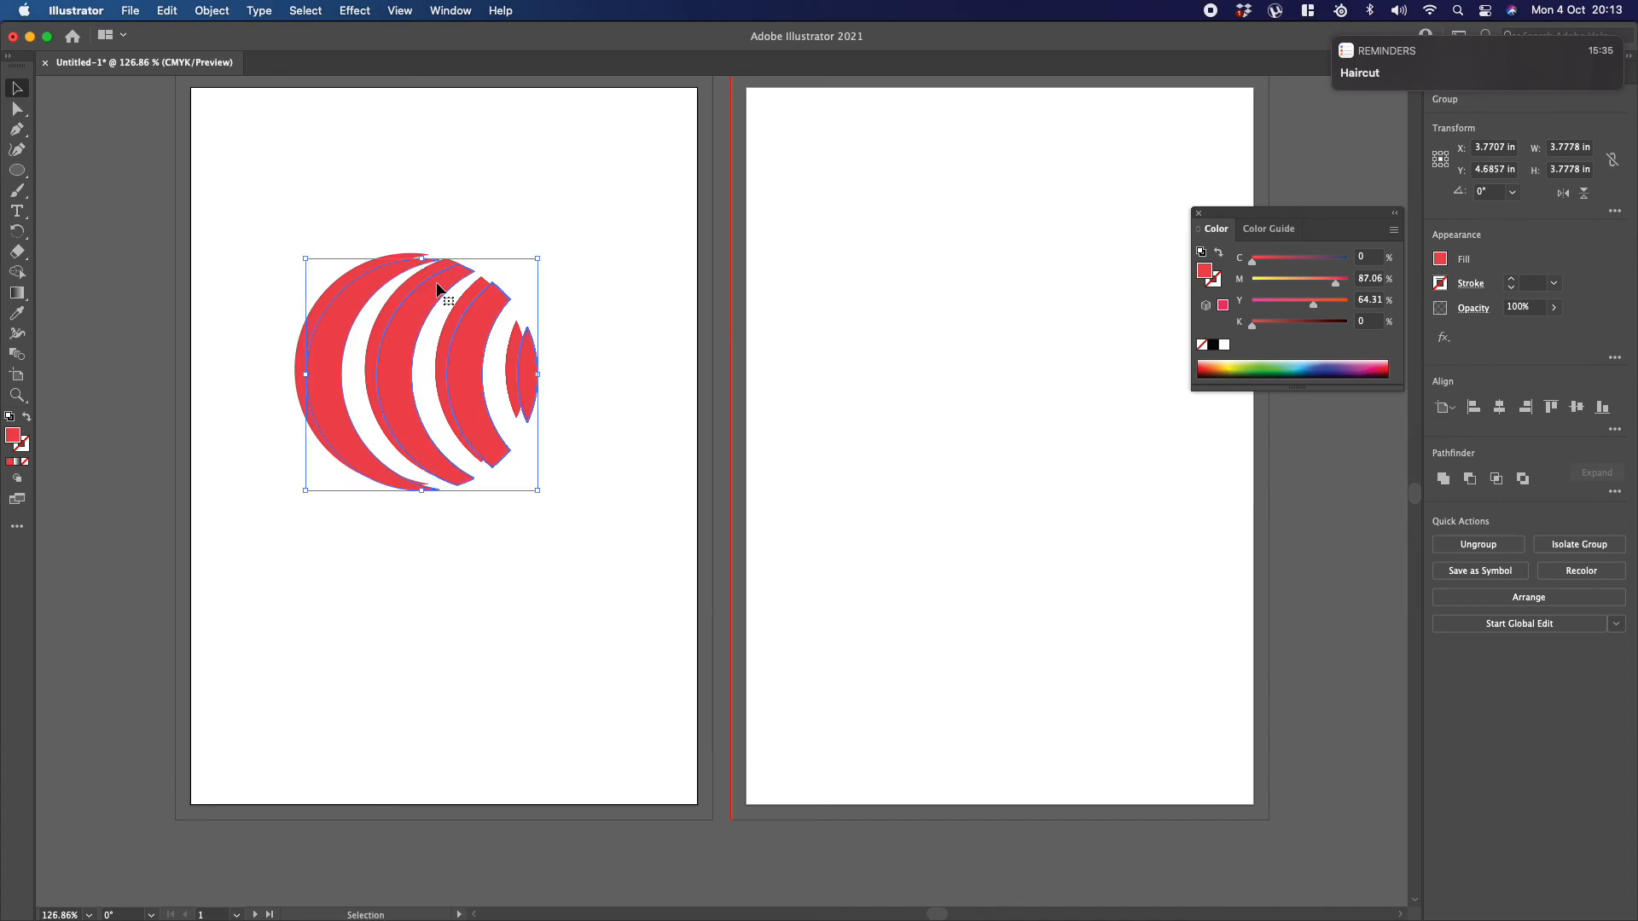
Step: Send the copied stripe group behind the original striped circle
left_click(211, 10)
mouse_move(232, 62)
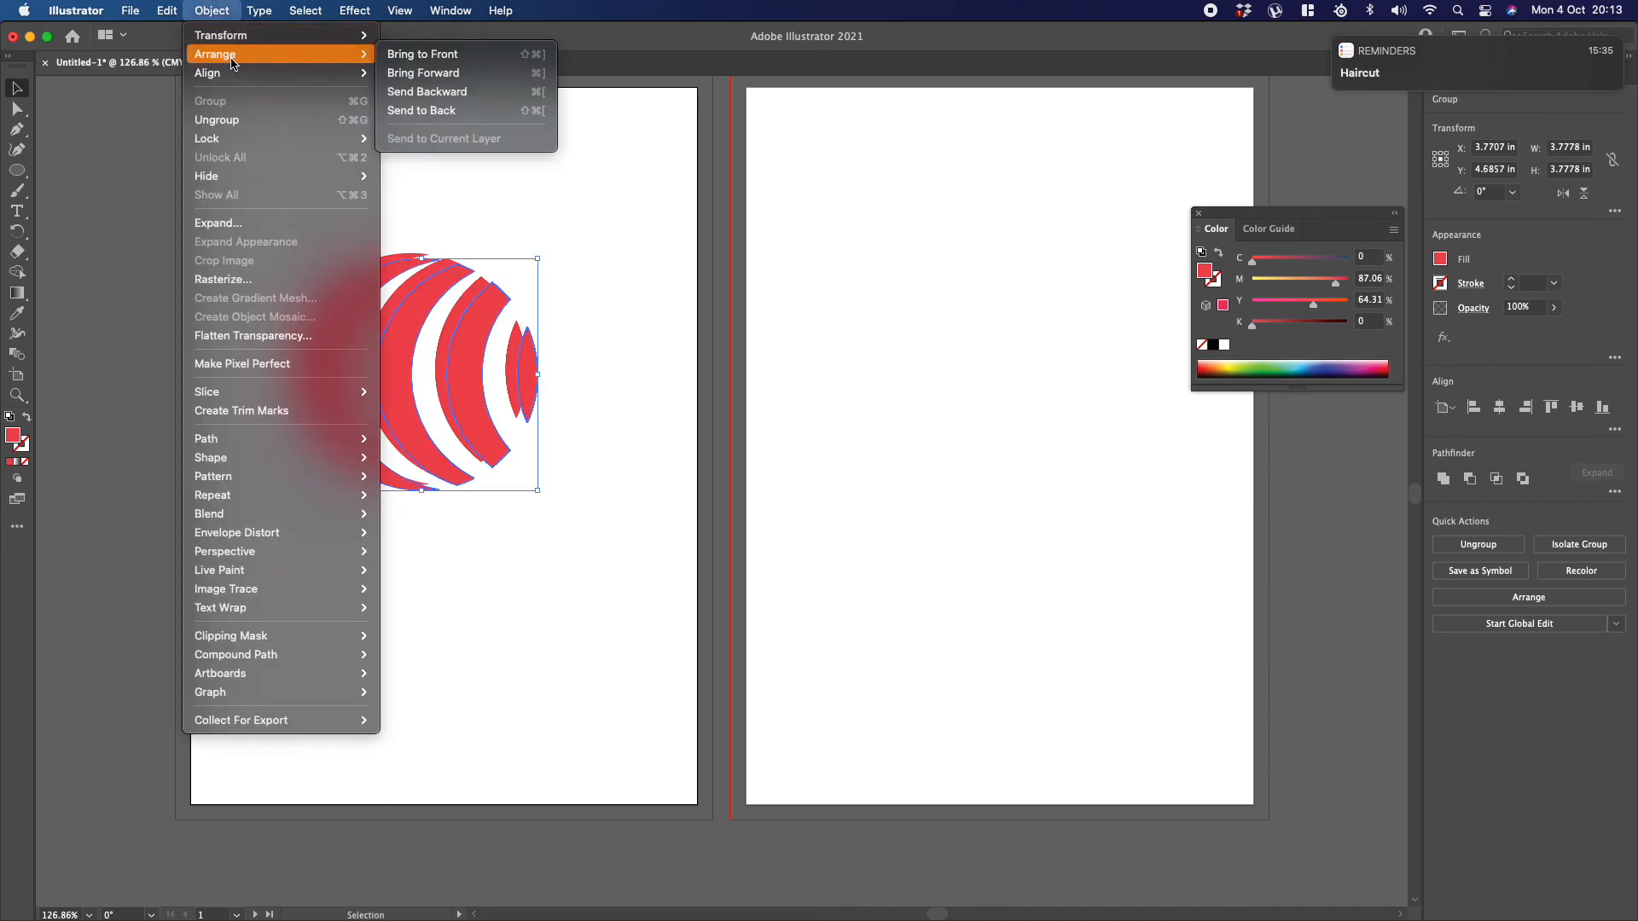
left_click(444, 112)
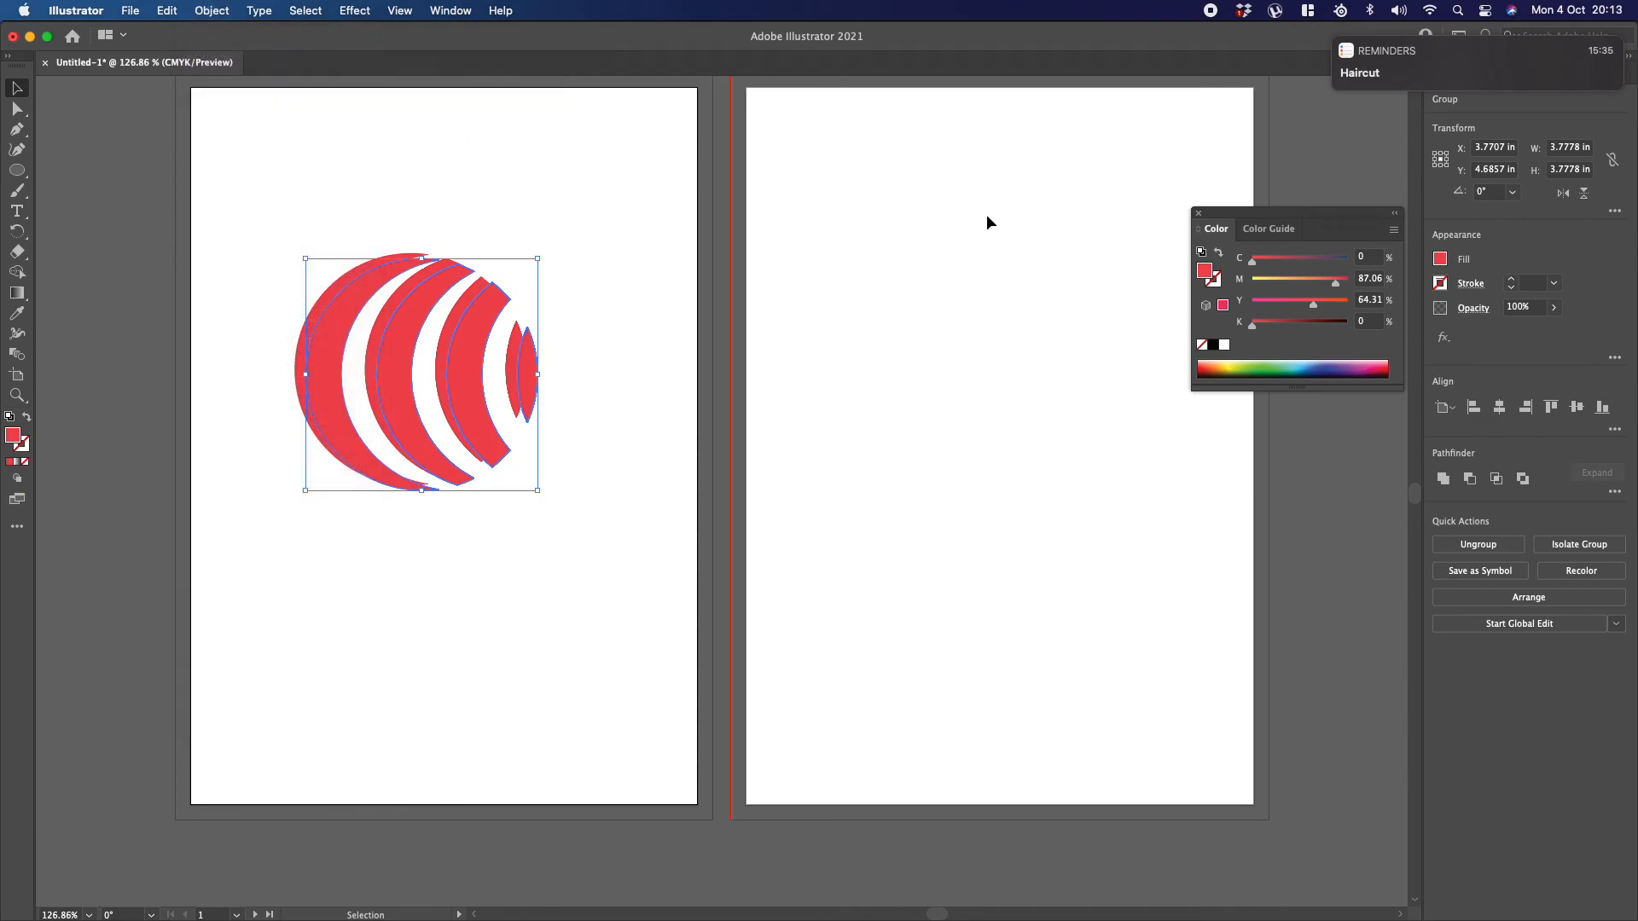
Step: Fill the rear copy with dark red (C 27.84, M 100, Y 79.61, K 30.59) and lower its opacity to 41%
left_click(1384, 367)
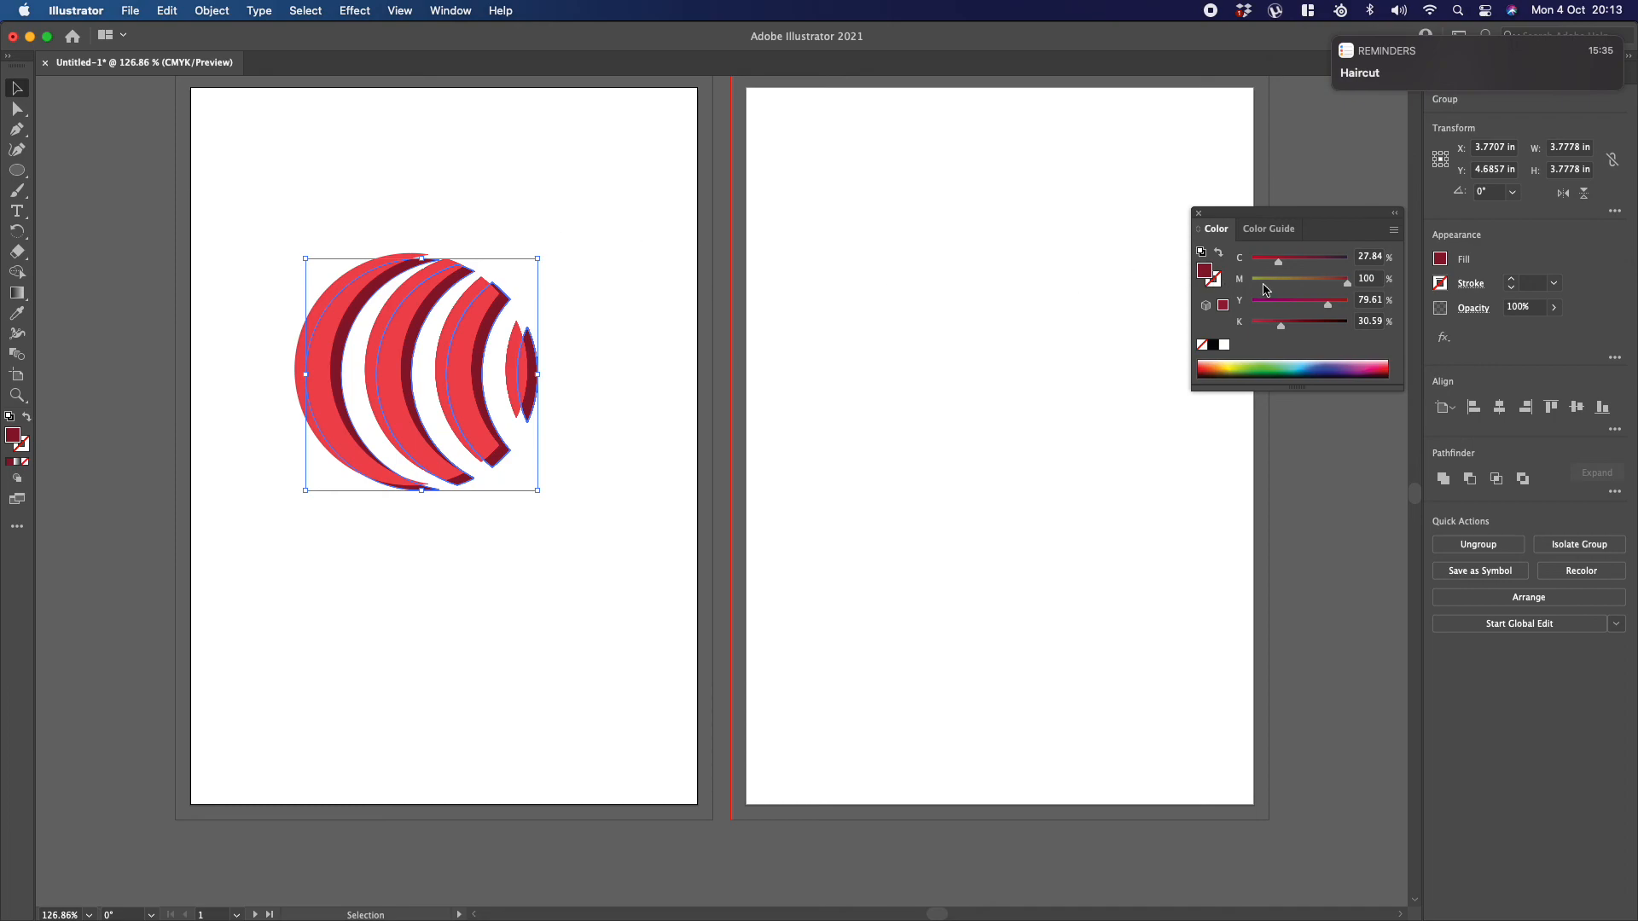
left_click(1553, 309)
left_click_drag(1549, 333, 1514, 336)
left_click(590, 223)
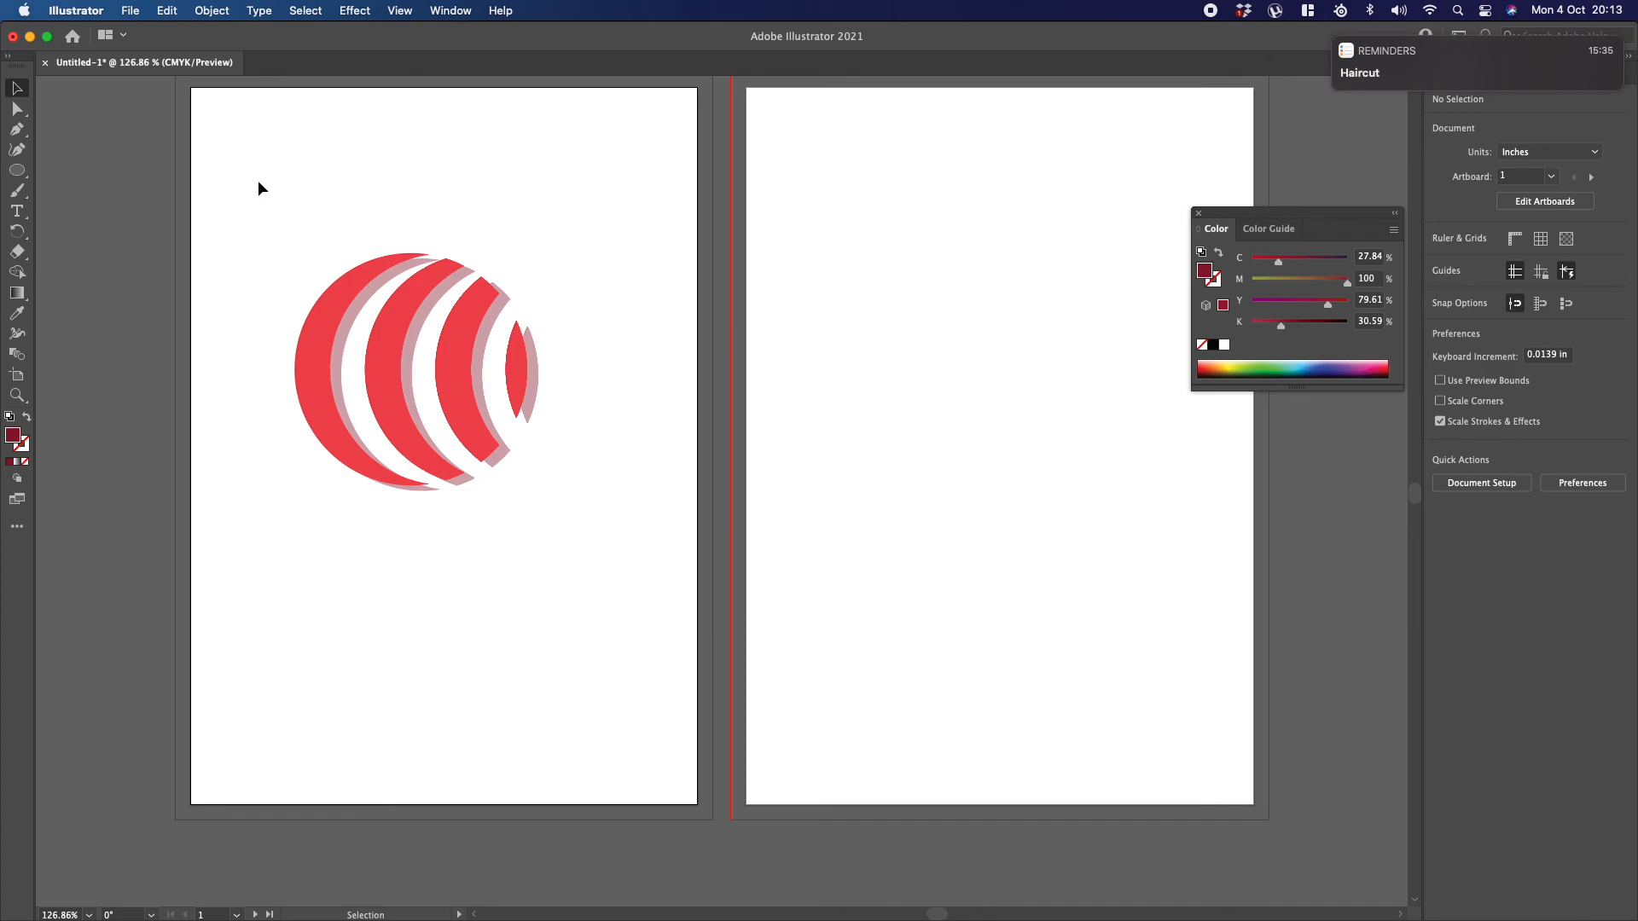
Step: Nudge the translucent copy left and slightly down so that it forms a shadow directly below the original stripes
left_click(537, 359)
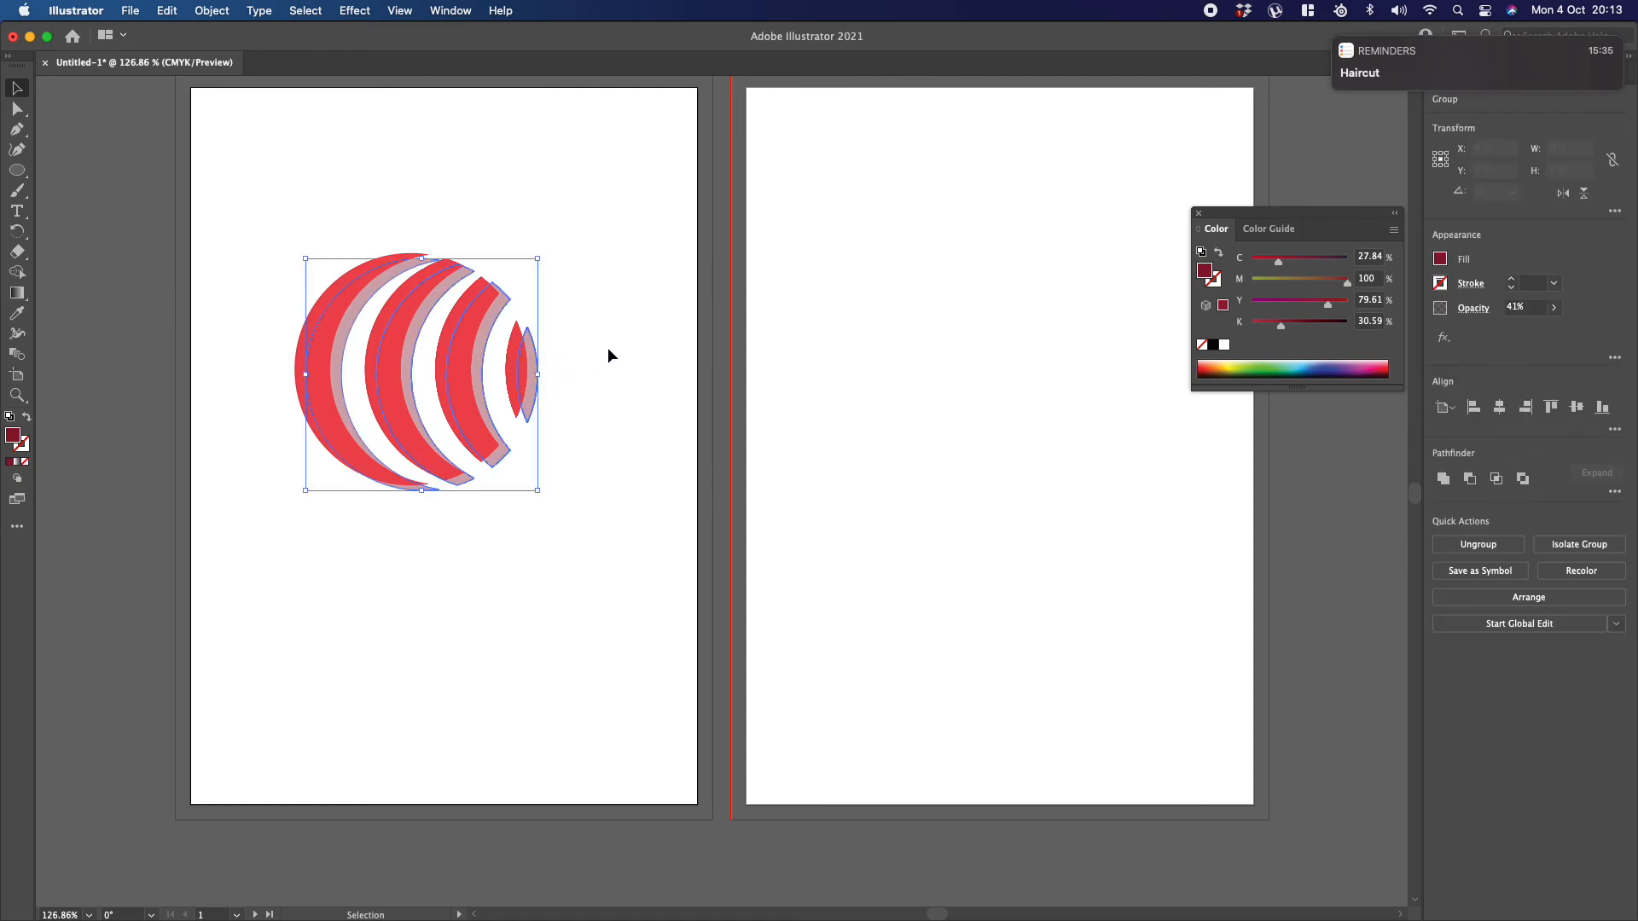
key("Left")
key("Left")
key("Left")
key("Left")
key("Left")
key("Left")
key("Left")
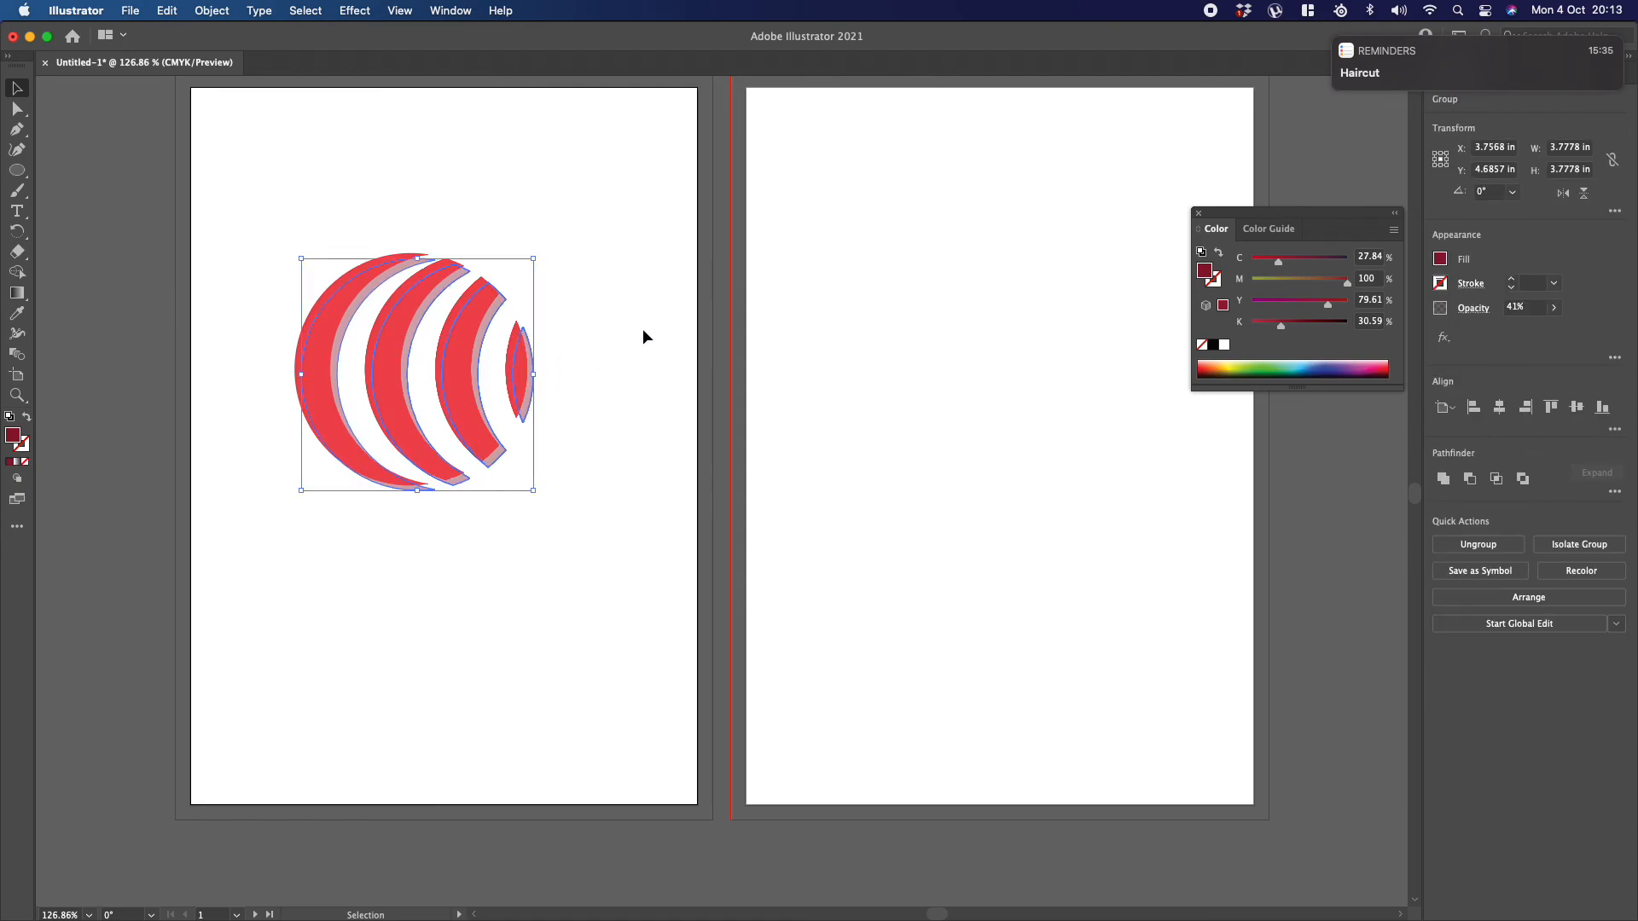
key("Left")
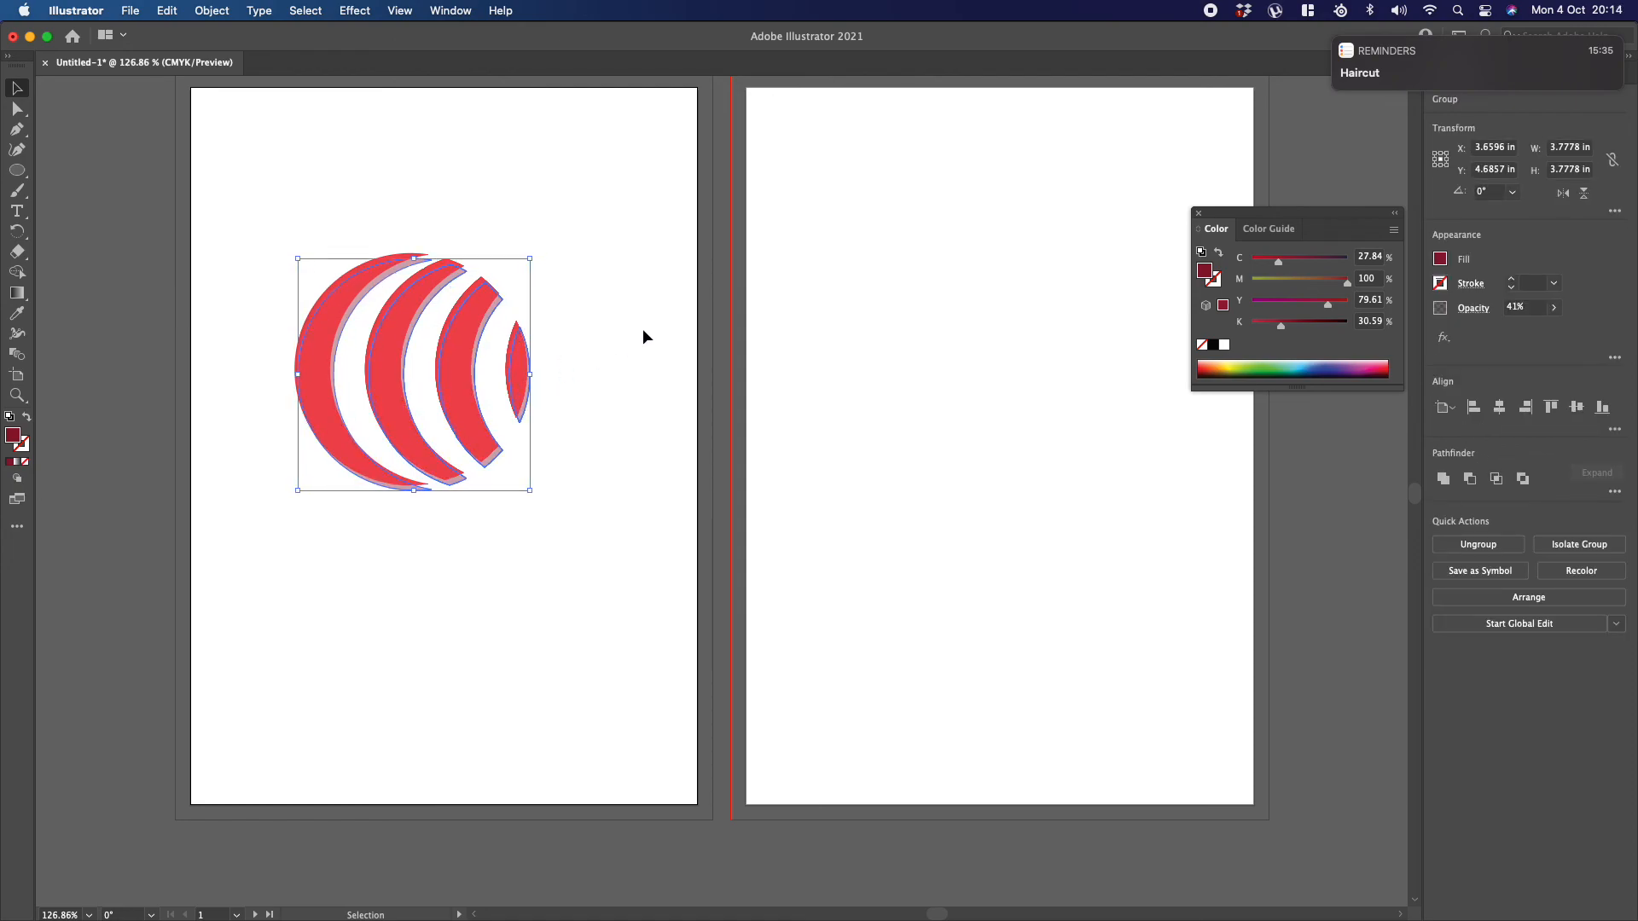
key("Down")
key("Down")
key("Down")
key("Down")
key("Left")
key("Left")
key("Left")
key("Left")
key("Left")
key("Left")
key("super+h")
left_click(573, 270)
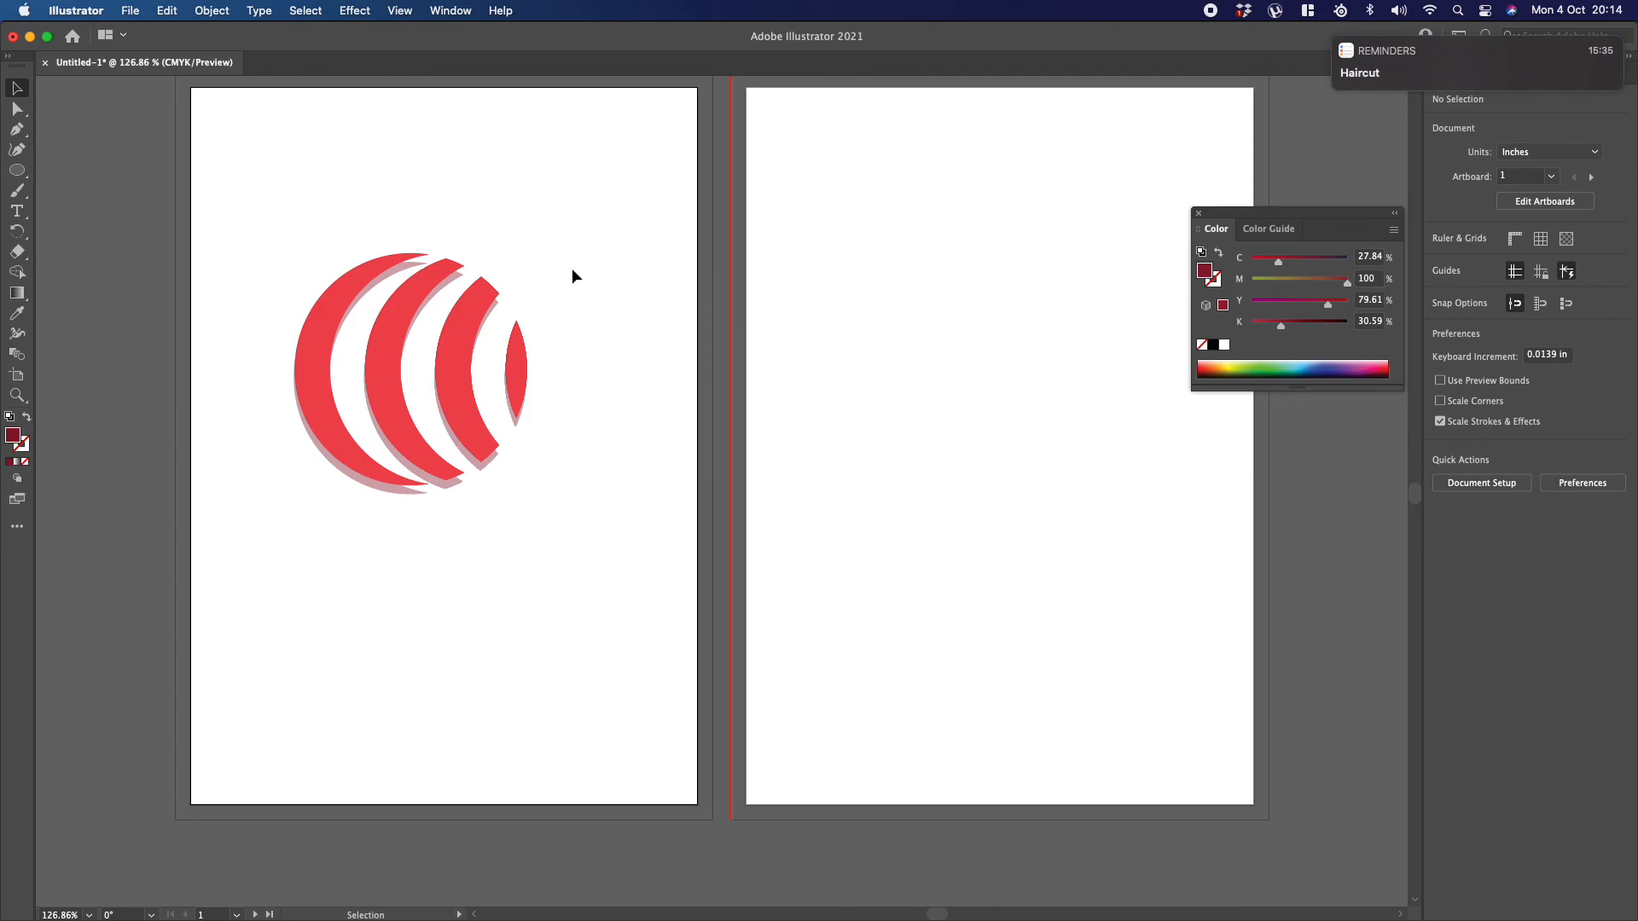
Step: Delete the translucent shadow copy from behind the striped circle
left_click(387, 488)
key("Delete")
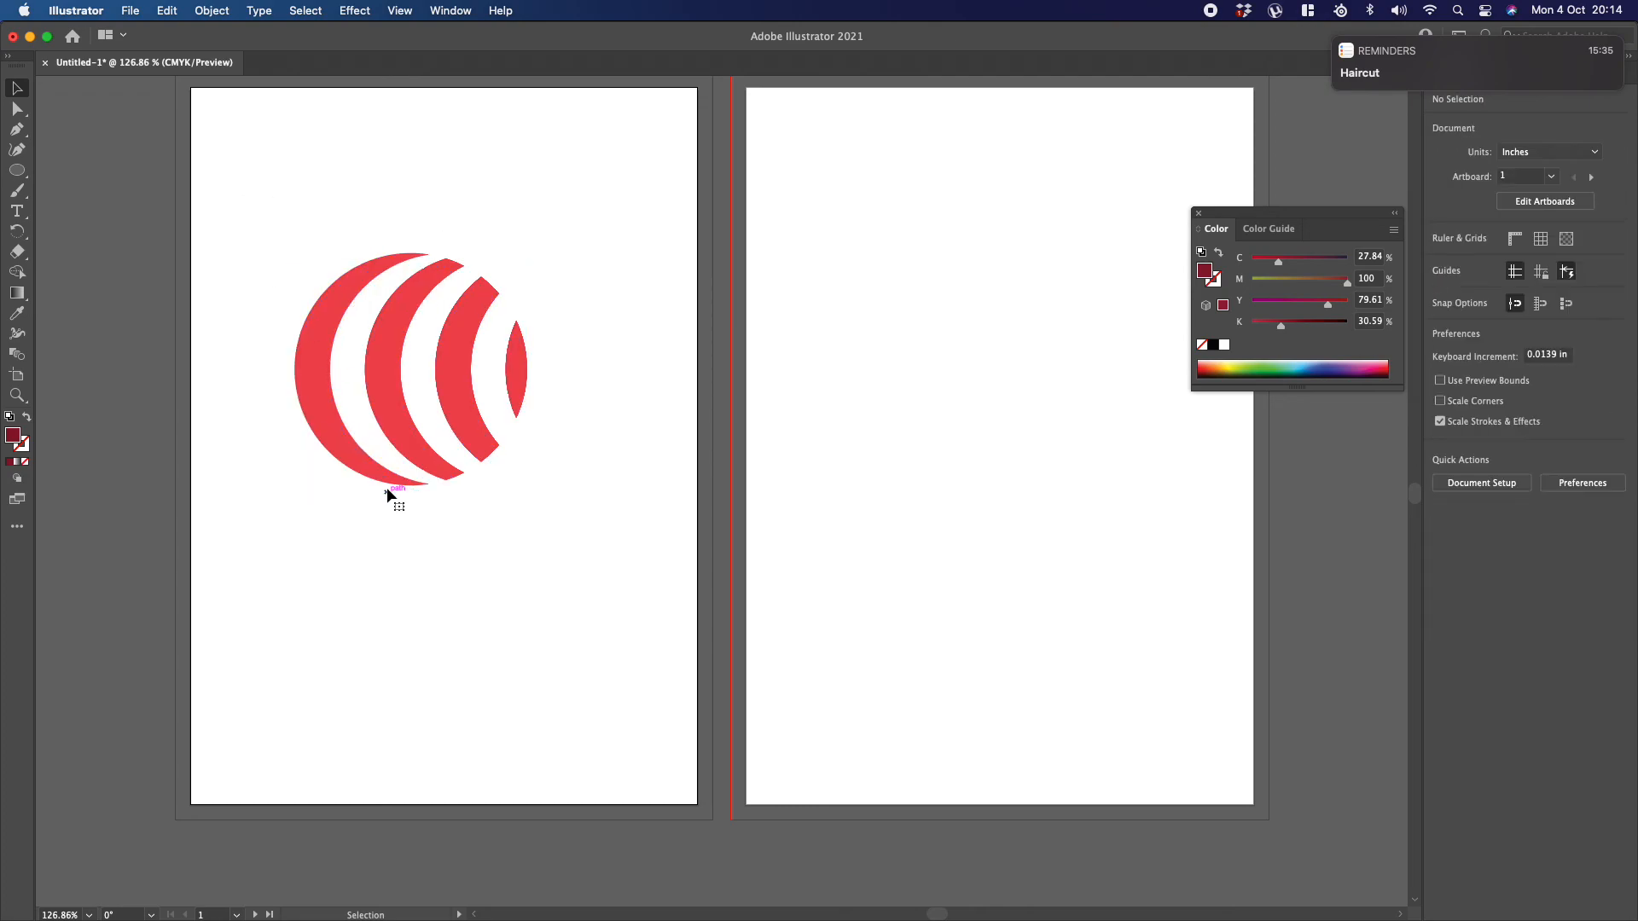
Step: Recolour the remaining striped circle light blue (C 61.96, M 3.53, Y 0, K 0)
left_click_drag(249, 201, 606, 563)
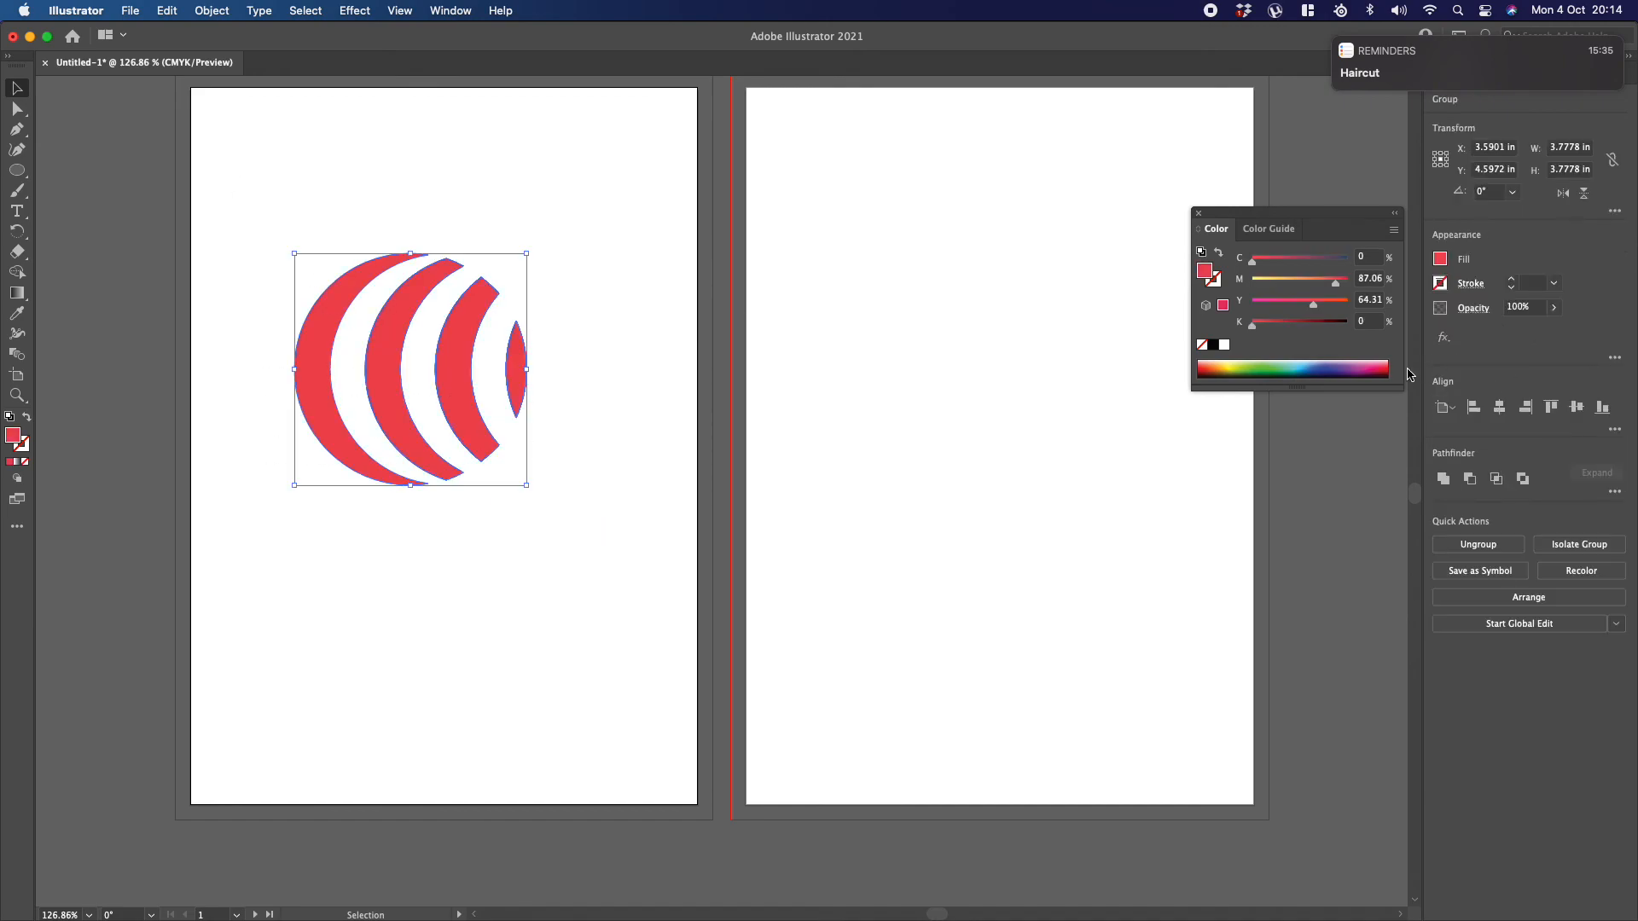
left_click(1291, 369)
left_click(587, 260)
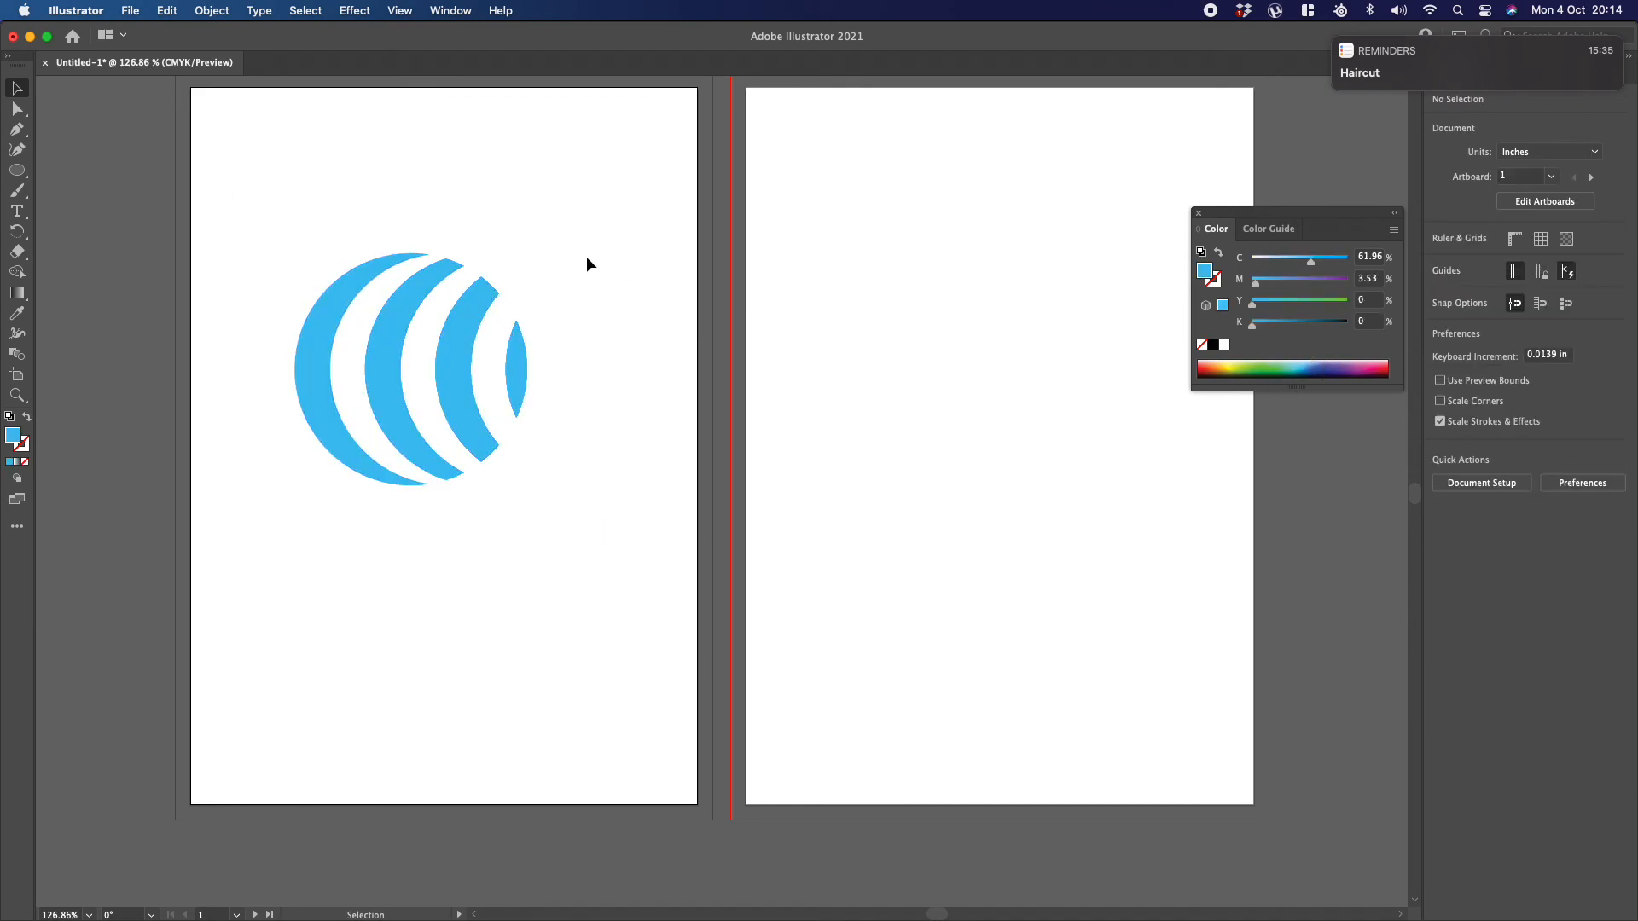